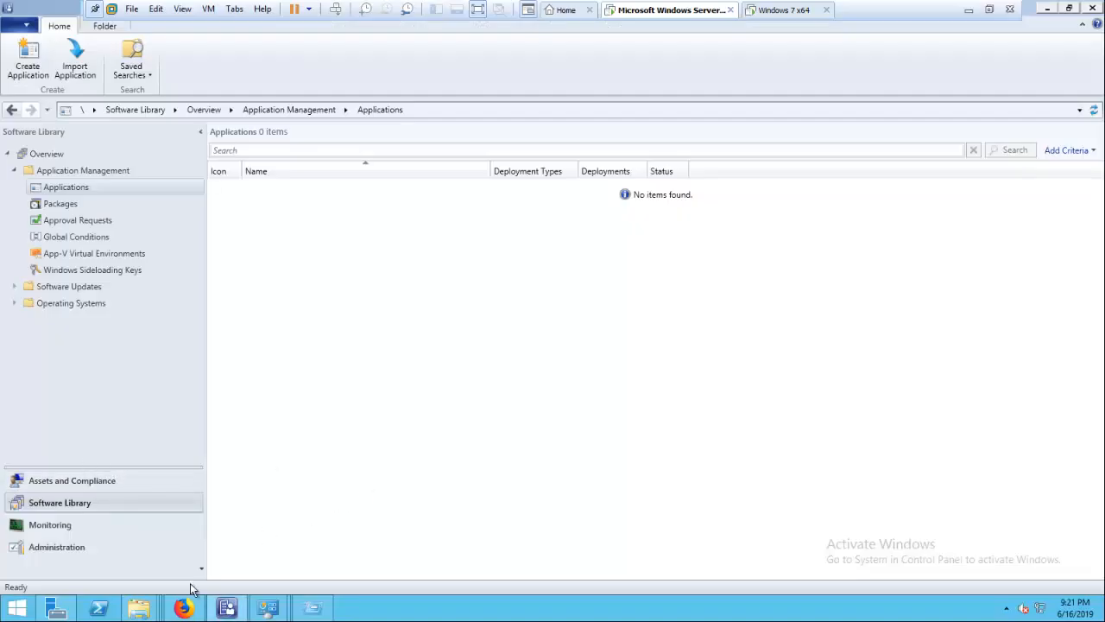
{"action": "key", "text": "super+r"}
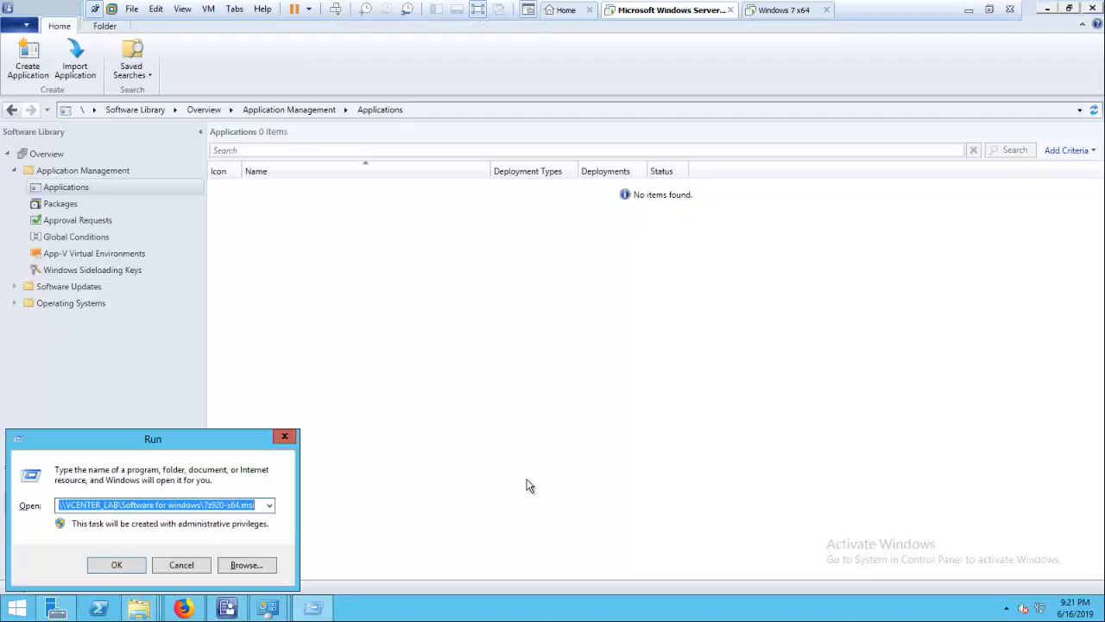
{"action": "type", "text": "\\\\c"}
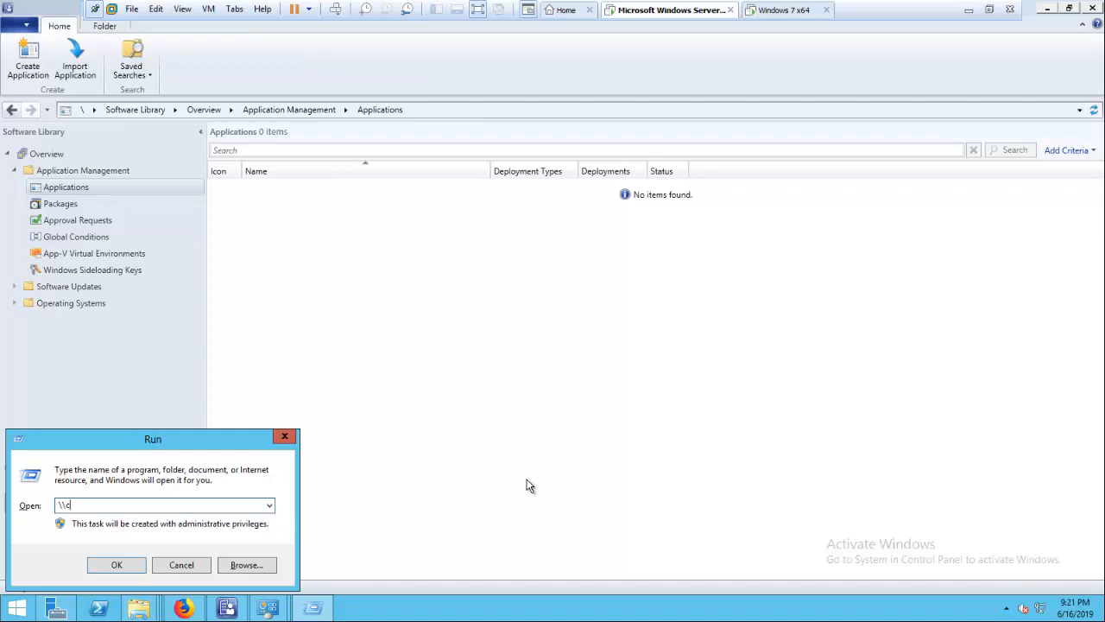
{"action": "key", "text": "BackSpace"}
{"action": "type", "text": "ve"}
{"action": "key", "text": "BackSpace"}
{"action": "key", "text": "Escape"}
{"action": "key", "text": "Escape"}
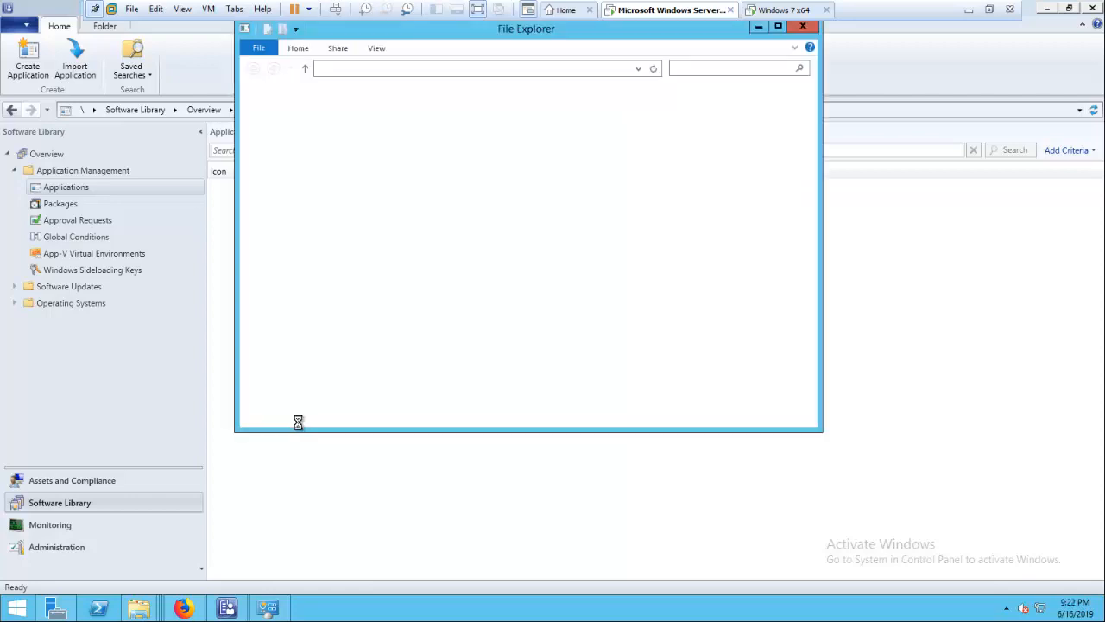
Browse the network path \\VCENTER_LAB\ and open its "Software for windows" shared folder
{"action": "key", "text": "super+r"}
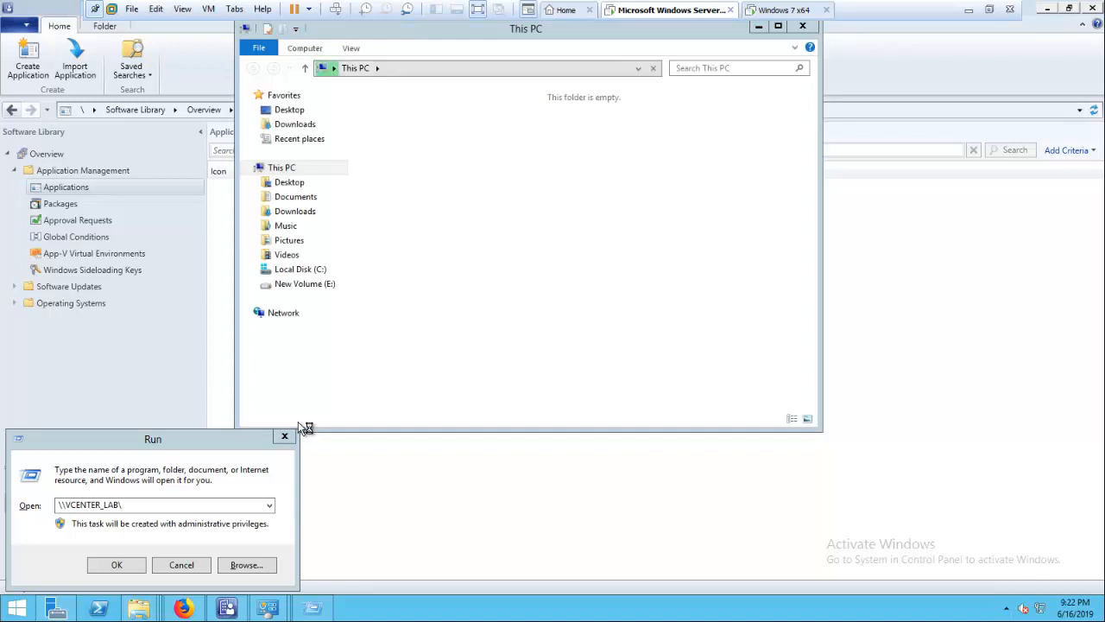
{"action": "left_click", "coordinate": [115, 566]}
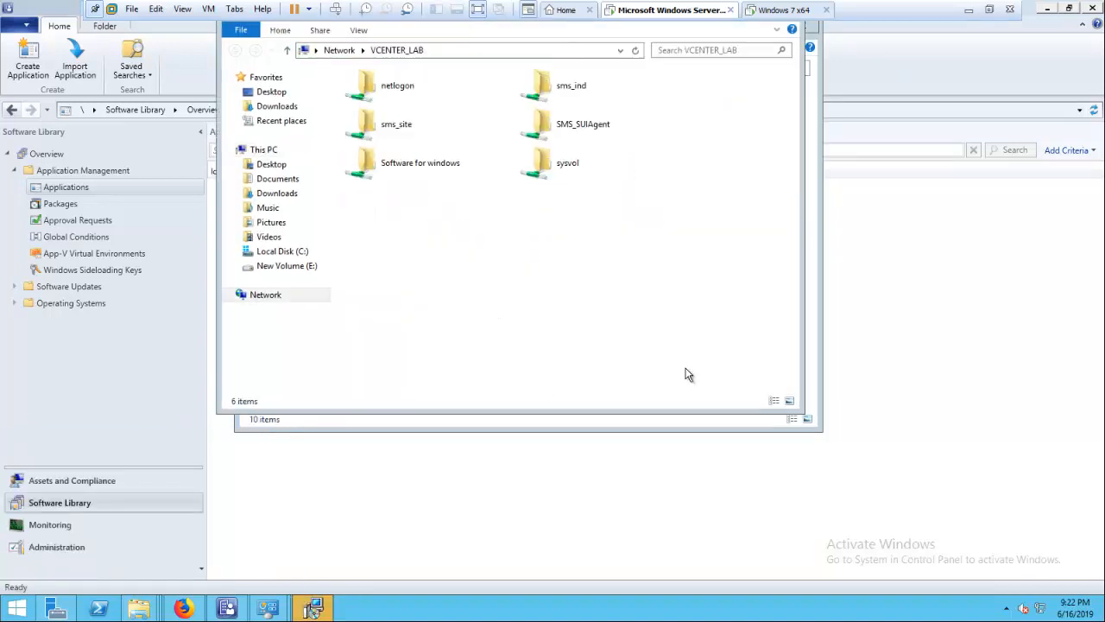
{"action": "left_click", "coordinate": [396, 178]}
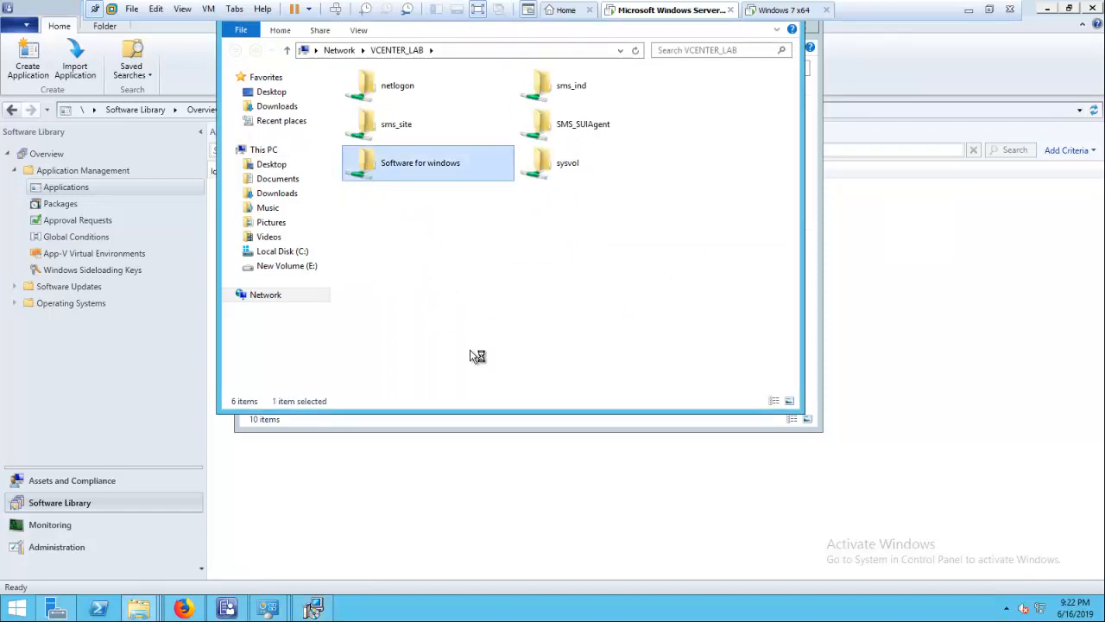
Close the duplicate "Software for windows" window and cancel the 7-Zip 9.20 (x64 edition) installation, exiting its setup wizard
{"action": "left_click", "coordinate": [313, 608]}
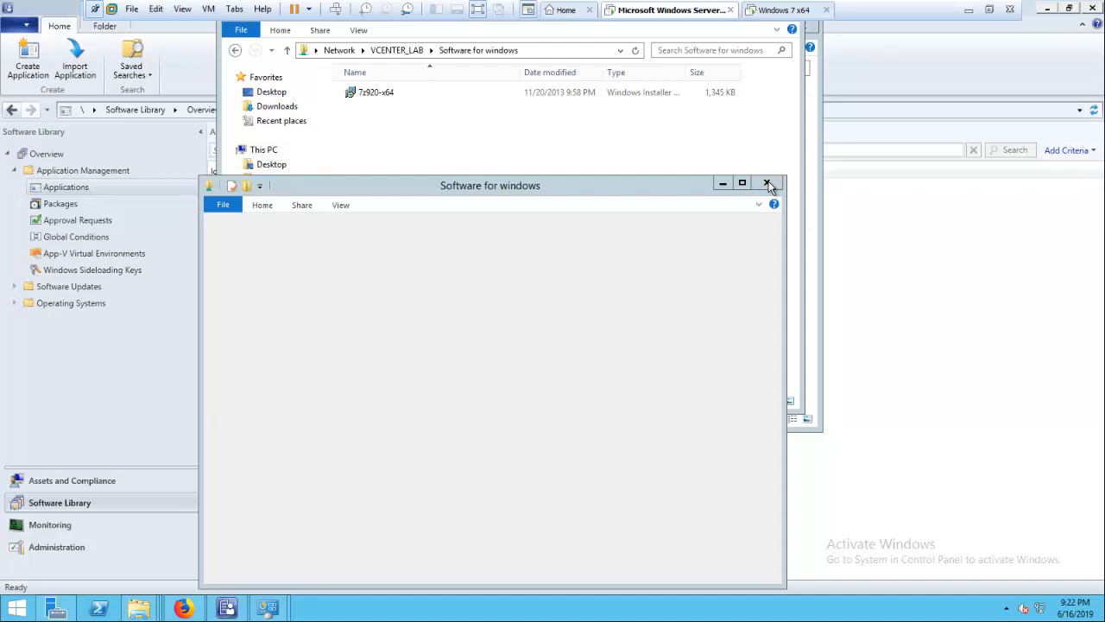
{"action": "left_click", "coordinate": [768, 185]}
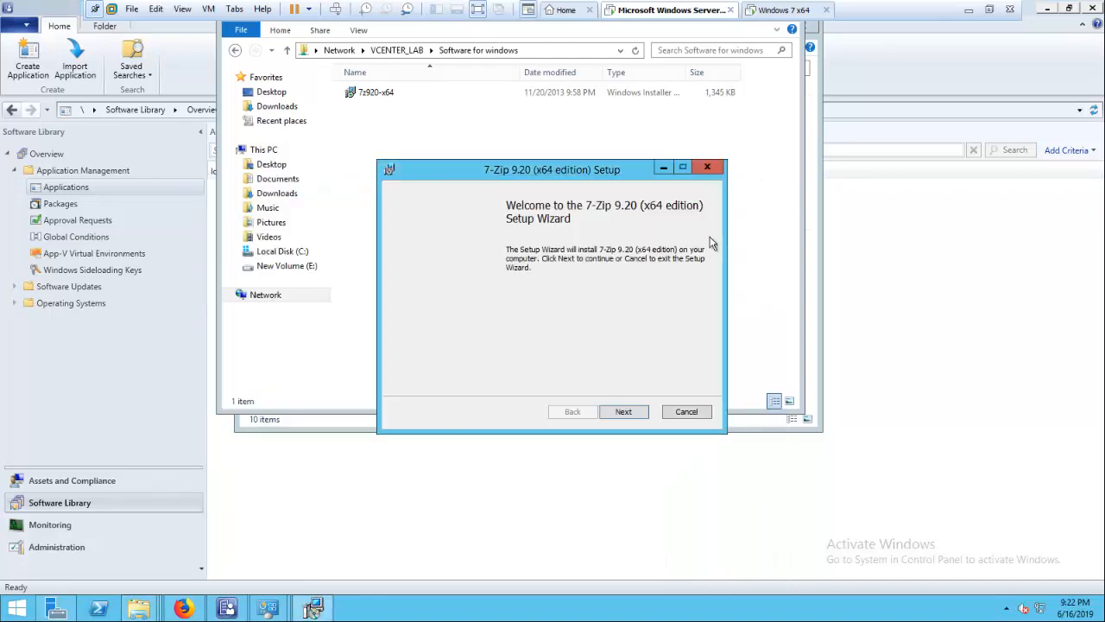
{"action": "left_click", "coordinate": [701, 414]}
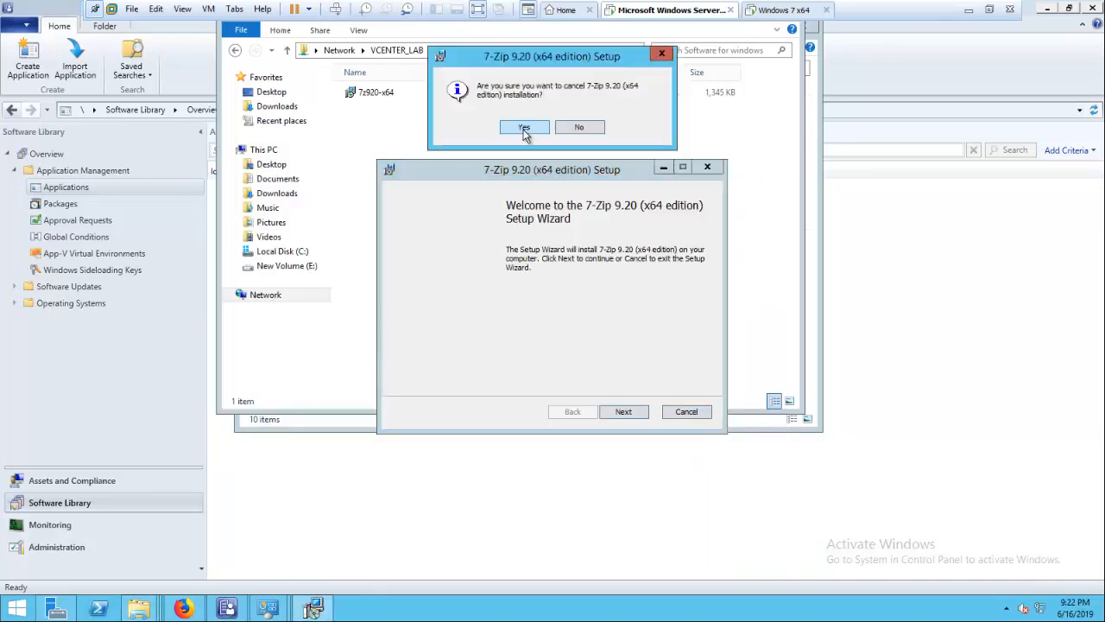
{"action": "left_click", "coordinate": [524, 129]}
{"action": "left_click", "coordinate": [623, 412]}
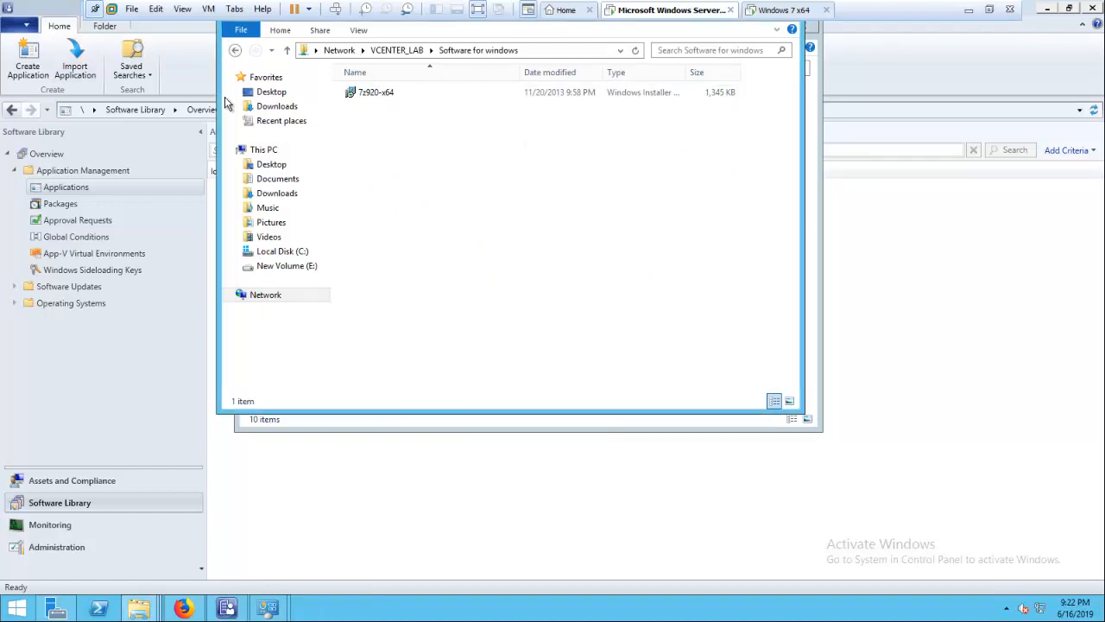
Examine the advanced sharing settings and the shared users' permission levels of the "Software for windows" folder without changing them
{"action": "left_click", "coordinate": [372, 53]}
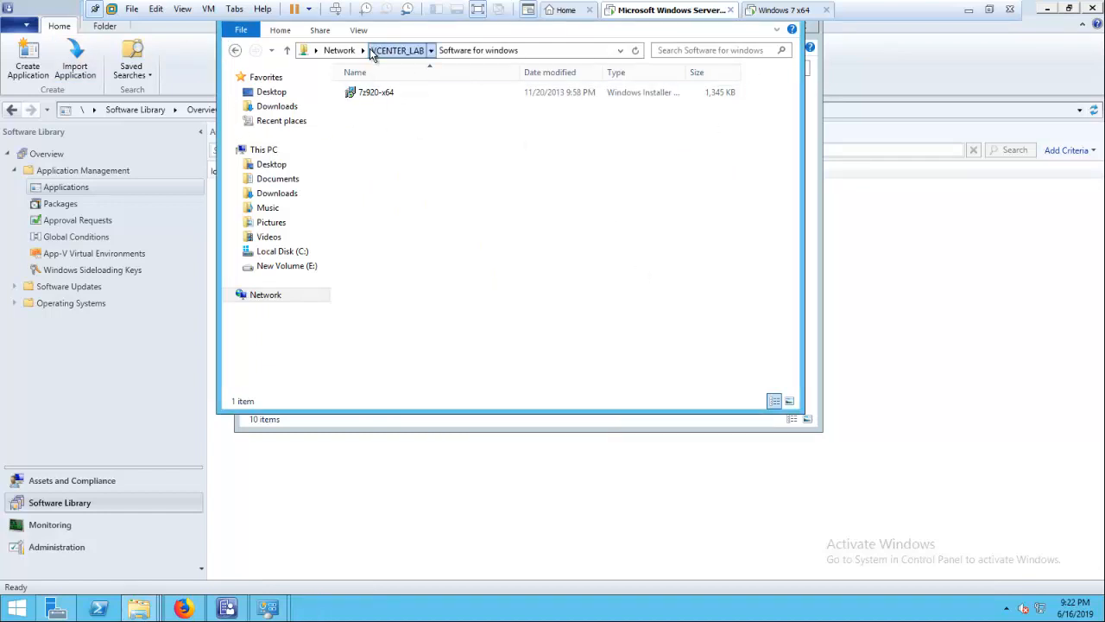
{"action": "right_click", "coordinate": [387, 172]}
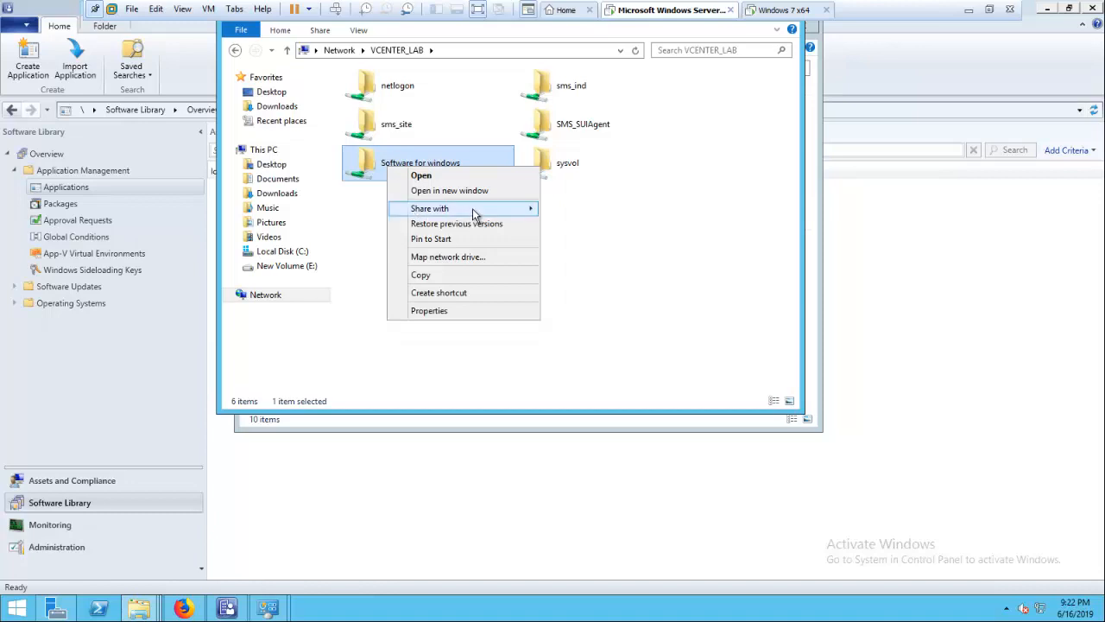
{"action": "mouse_move", "coordinate": [472, 208]}
{"action": "left_click", "coordinate": [580, 211]}
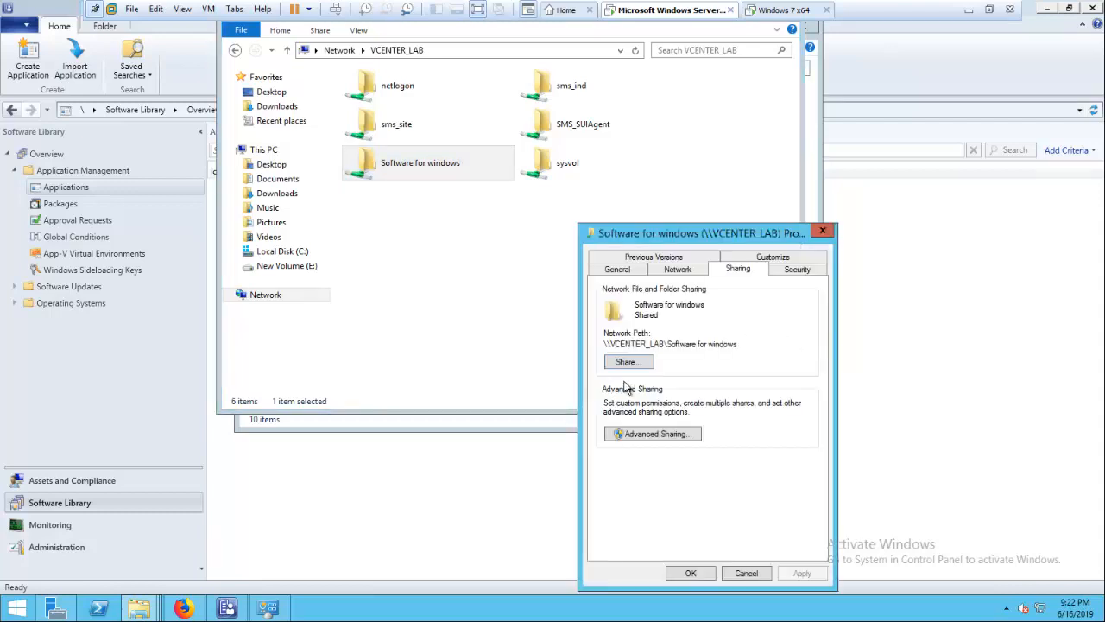
{"action": "left_click", "coordinate": [660, 437]}
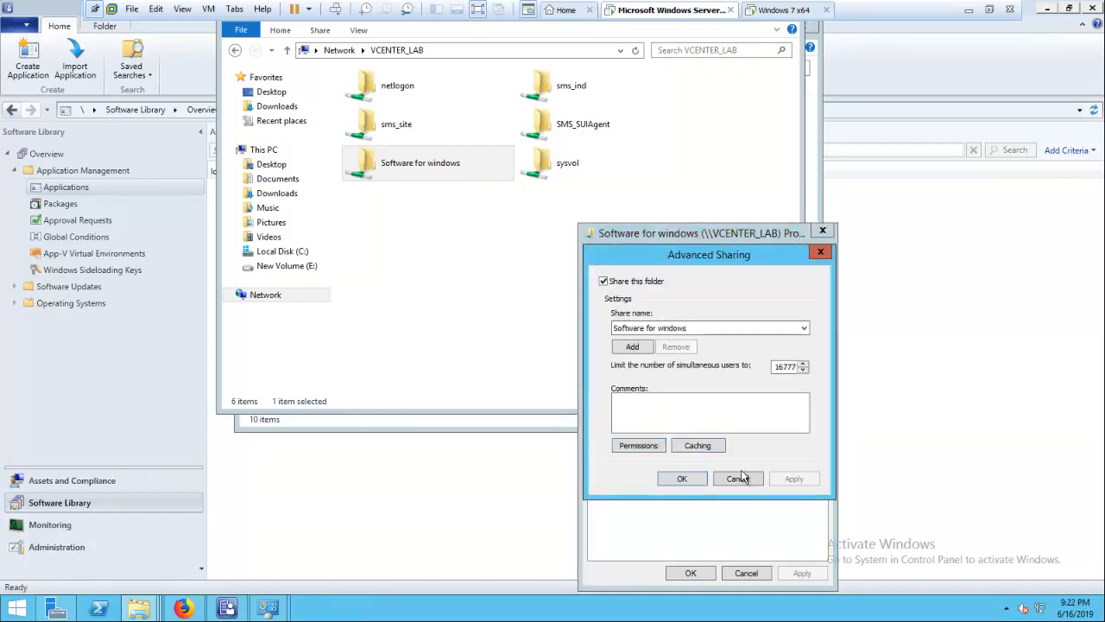
{"action": "left_click", "coordinate": [740, 477]}
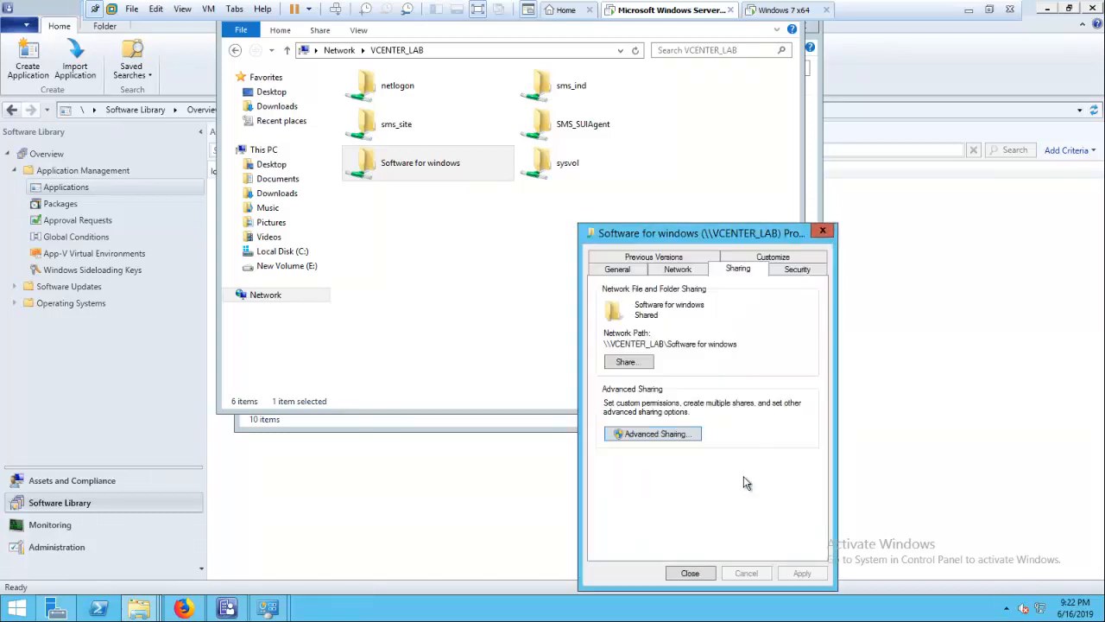
{"action": "left_click", "coordinate": [628, 362]}
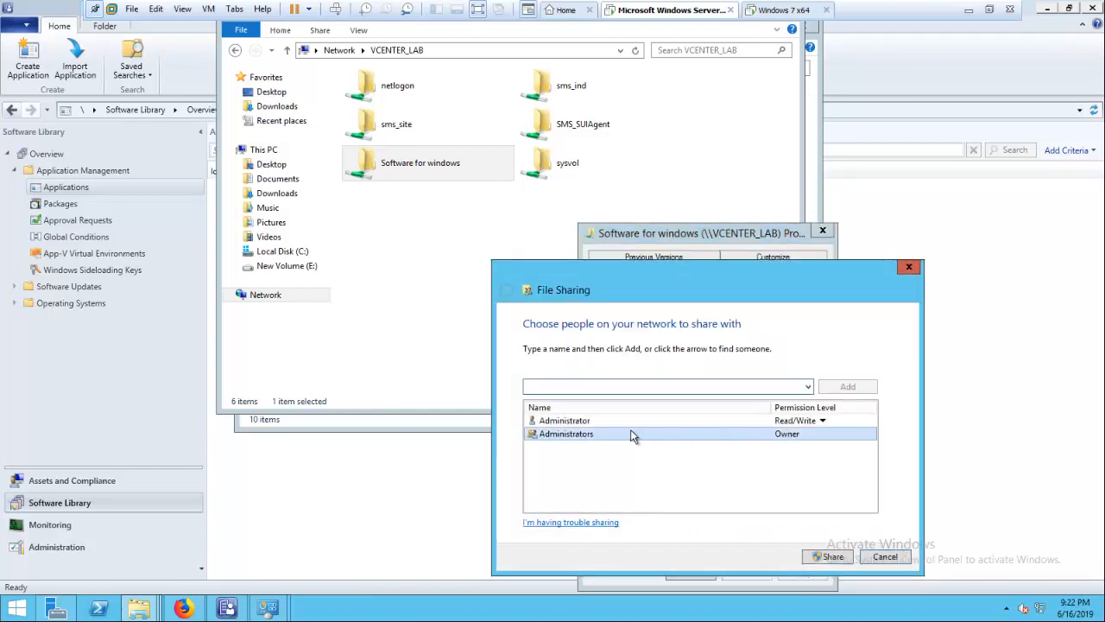
{"action": "left_click", "coordinate": [898, 559]}
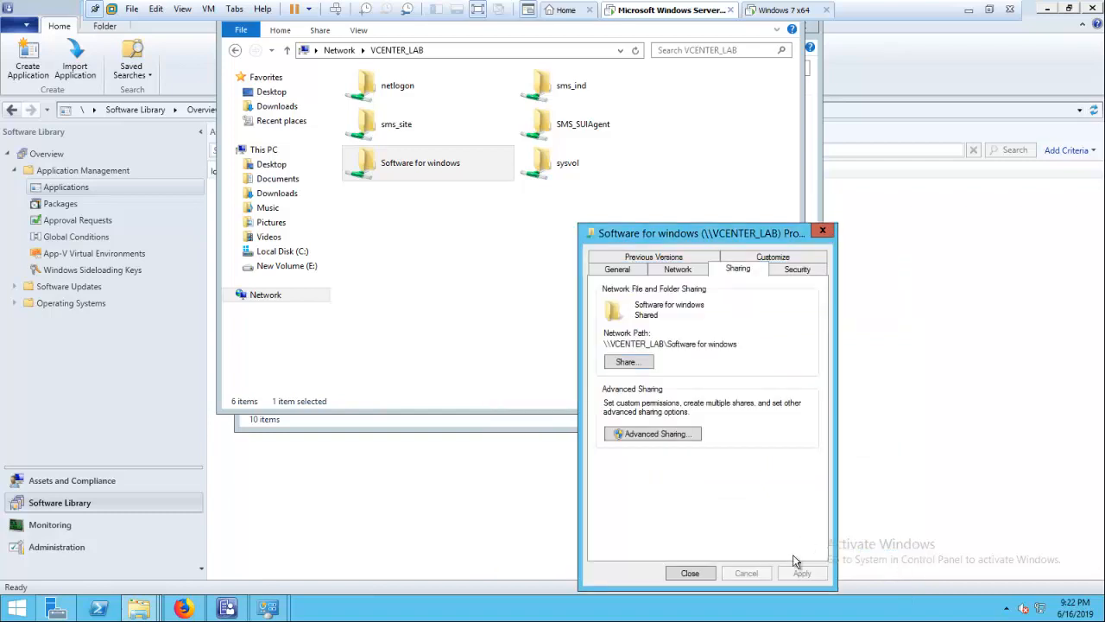
{"action": "left_click", "coordinate": [690, 572]}
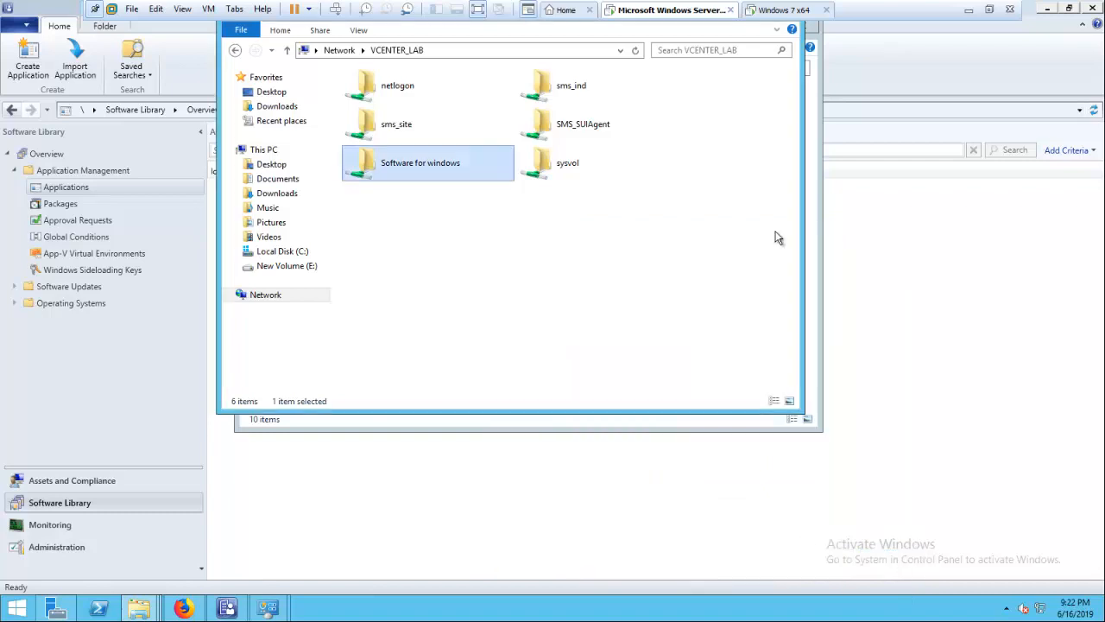
Return to the Configuration Manager console and start creating a new application under Application Management > Applications
{"action": "left_click", "coordinate": [908, 424]}
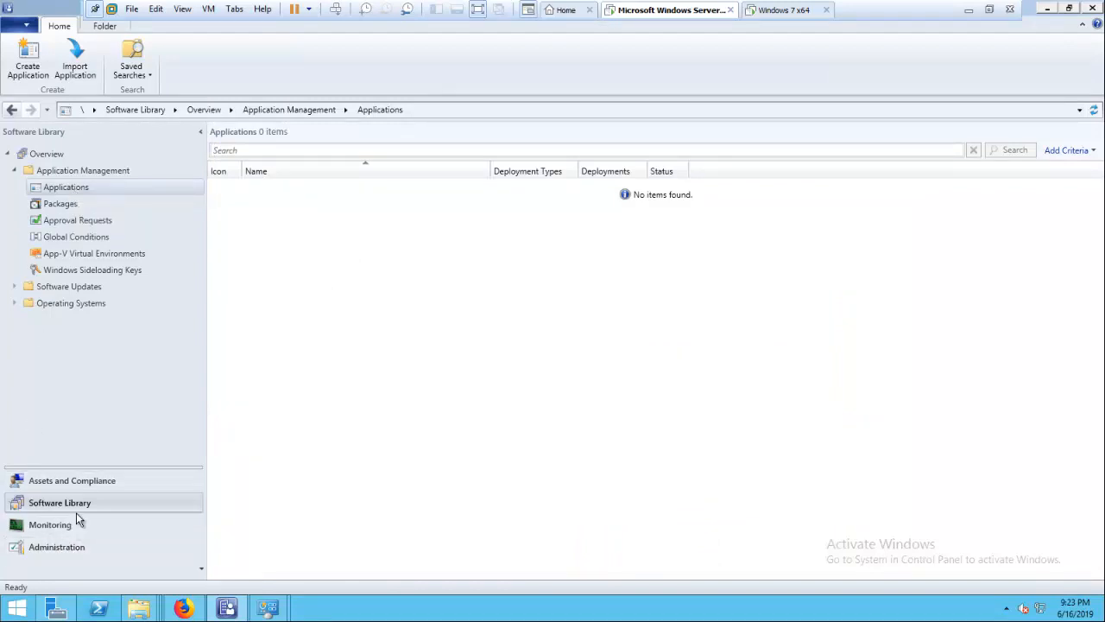
{"action": "left_click", "coordinate": [15, 171]}
{"action": "double_click", "coordinate": [74, 170]}
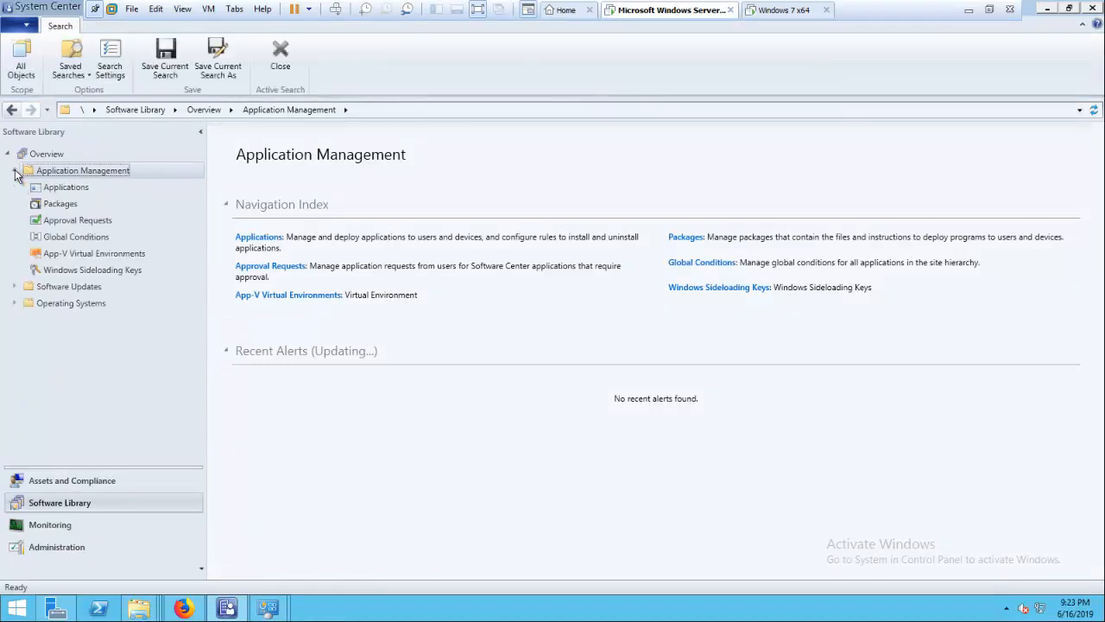
{"action": "left_click", "coordinate": [76, 189]}
{"action": "right_click", "coordinate": [76, 190]}
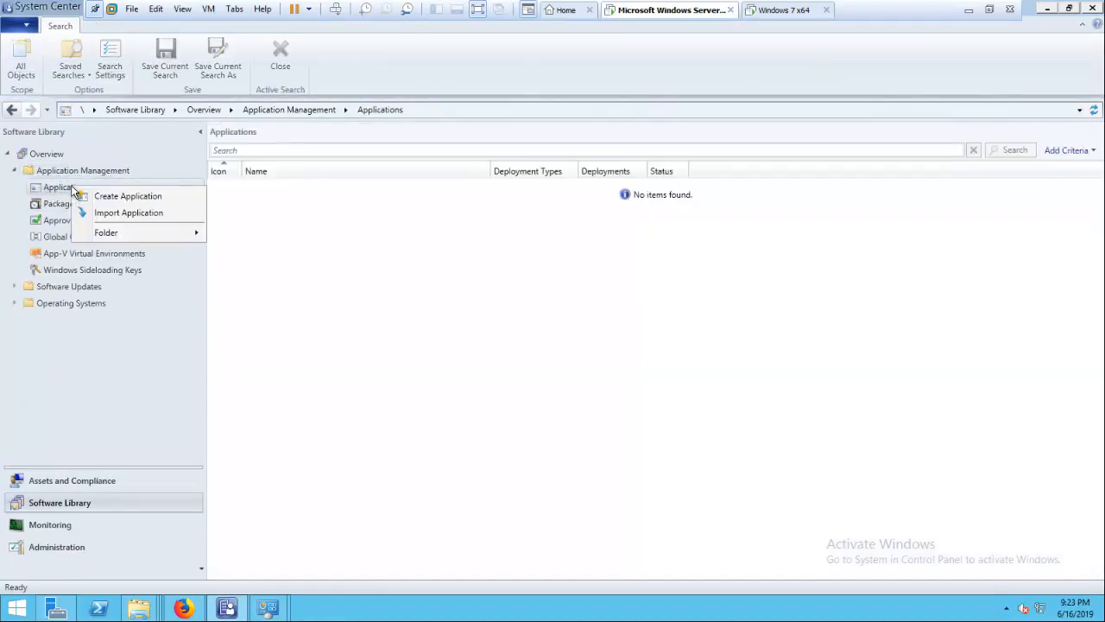
{"action": "left_click", "coordinate": [121, 197]}
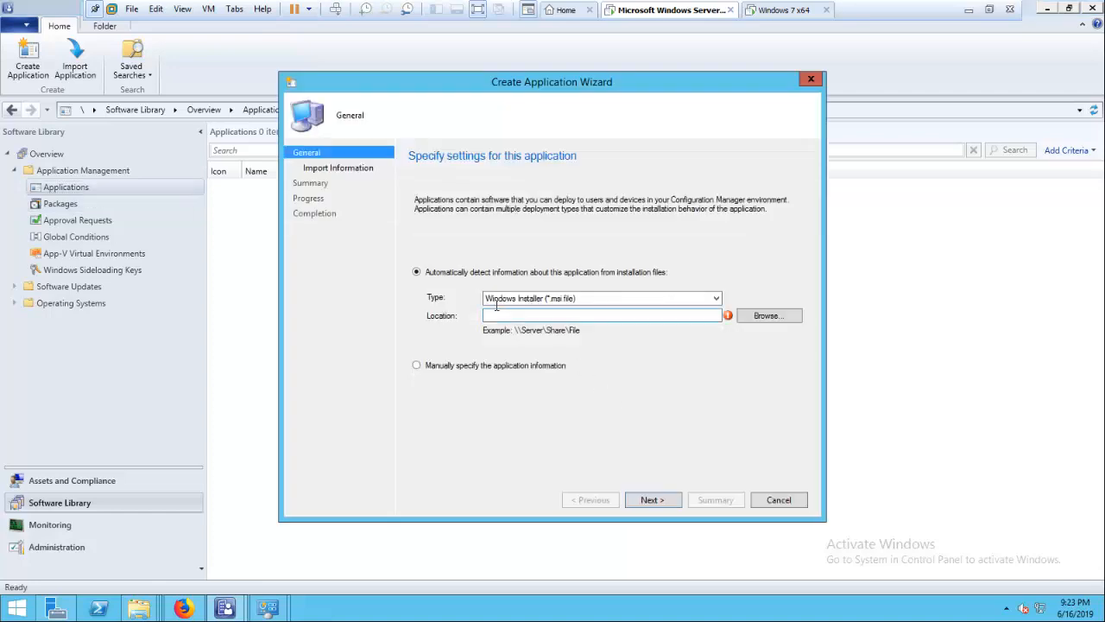
Choose 7z920-x64.msi from E:\Software for windows as the Windows Installer location and try to continue with that local path
{"action": "left_click", "coordinate": [652, 319]}
{"action": "left_click", "coordinate": [768, 316]}
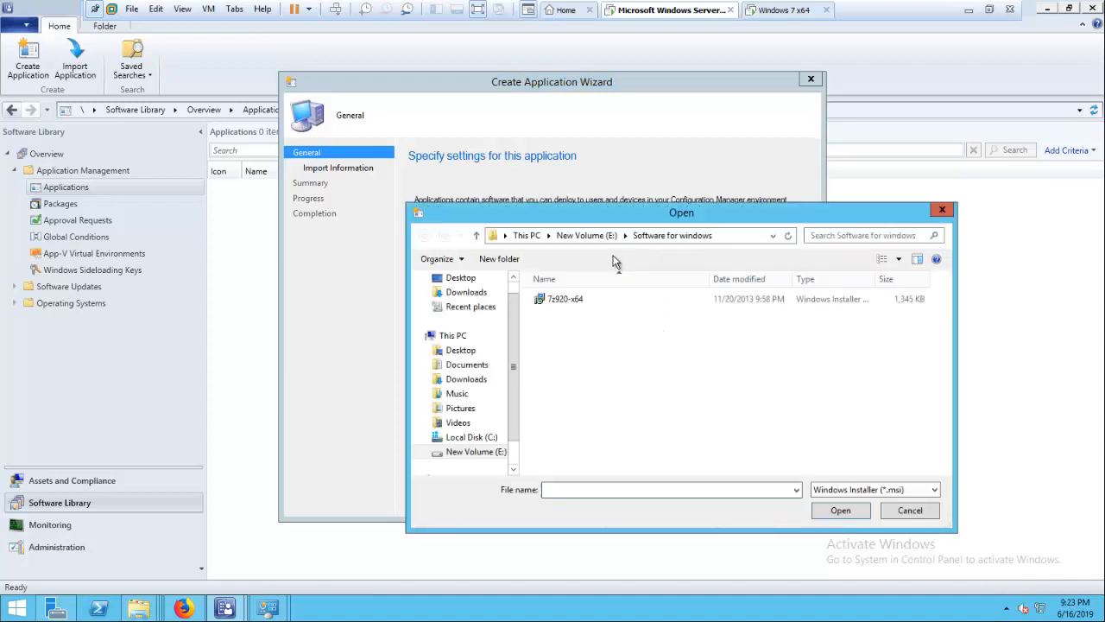
{"action": "left_click", "coordinate": [527, 235]}
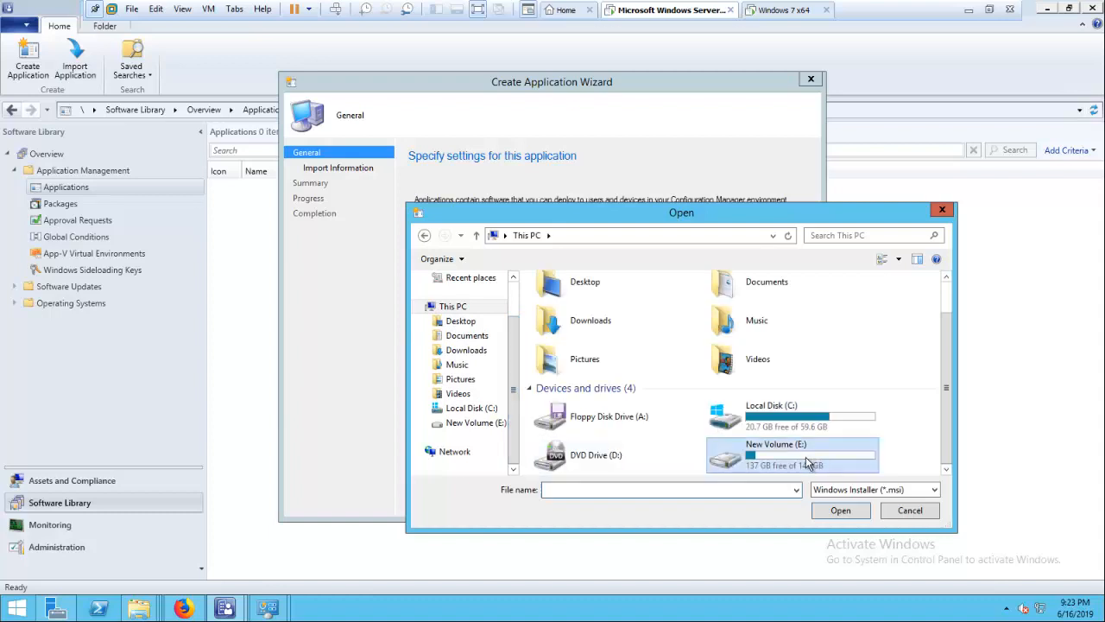
{"action": "double_click", "coordinate": [807, 463]}
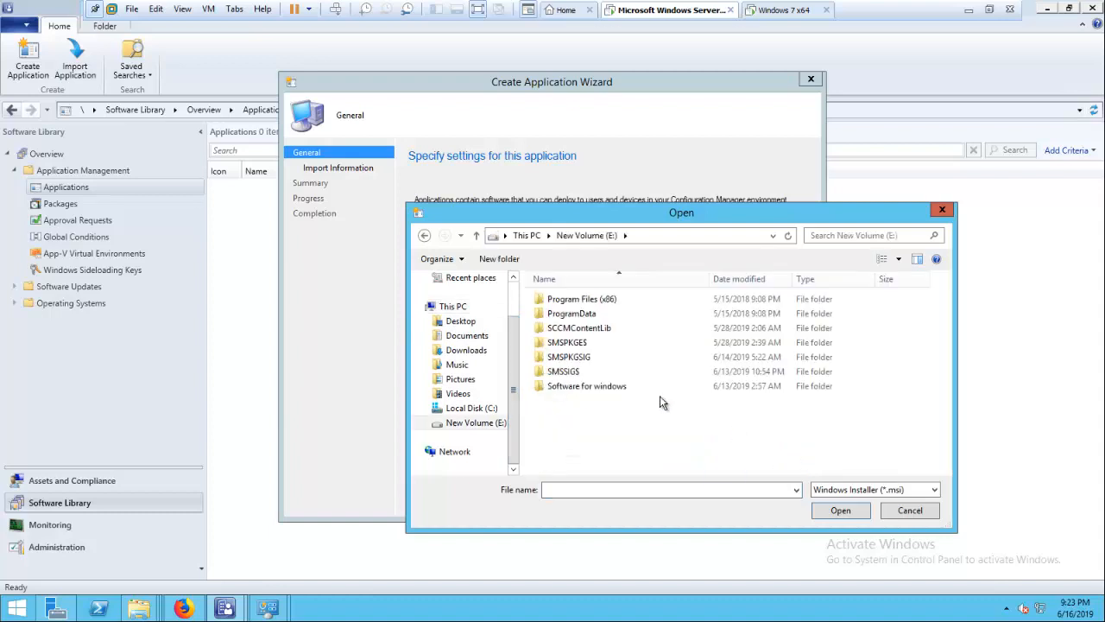
{"action": "double_click", "coordinate": [583, 386]}
{"action": "left_click", "coordinate": [584, 302]}
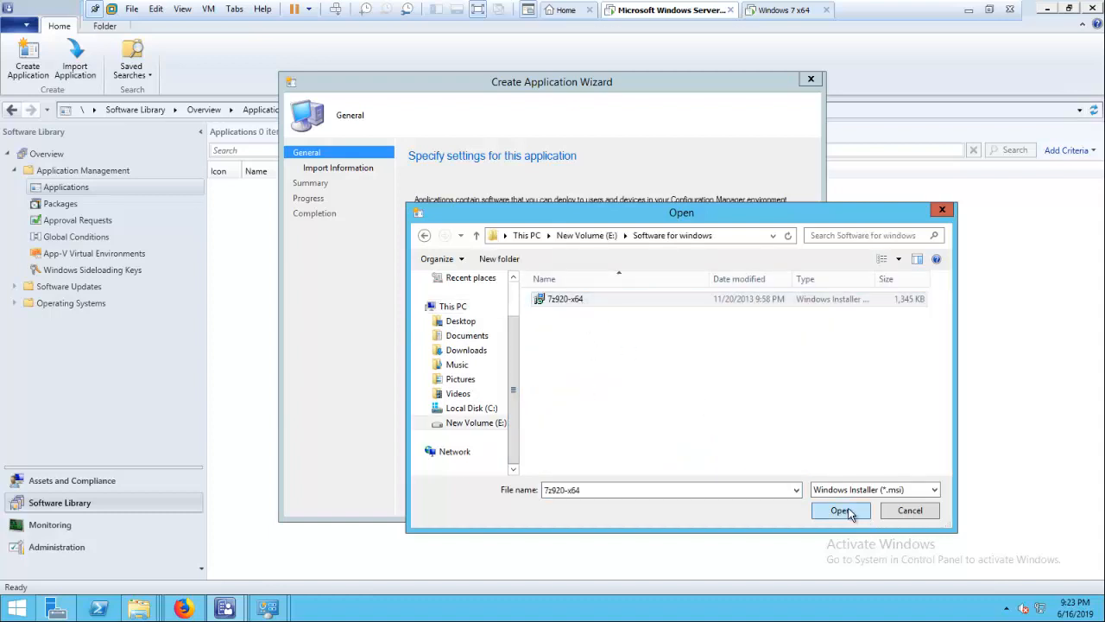
{"action": "left_click", "coordinate": [842, 511]}
{"action": "left_click", "coordinate": [665, 497]}
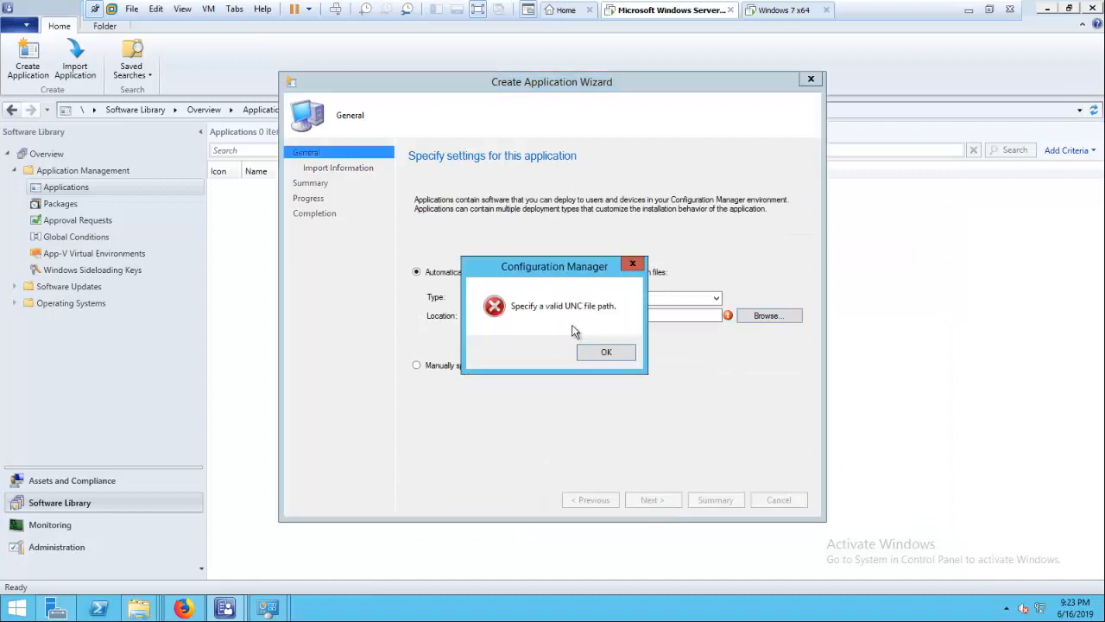
{"action": "left_click", "coordinate": [608, 351]}
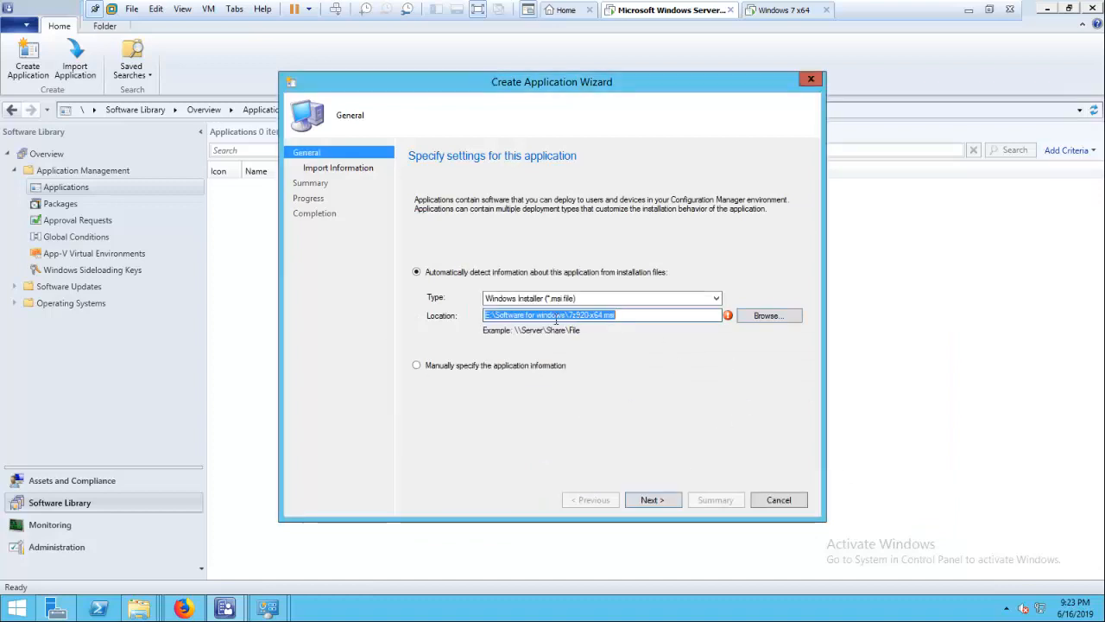
Replace the drive prefix in the installer location so the path reads \\VCENTER_LAB\Software for windows\7z920-x64.msi
{"action": "left_click_drag", "start_coordinate": [496, 316], "coordinate": [443, 322]}
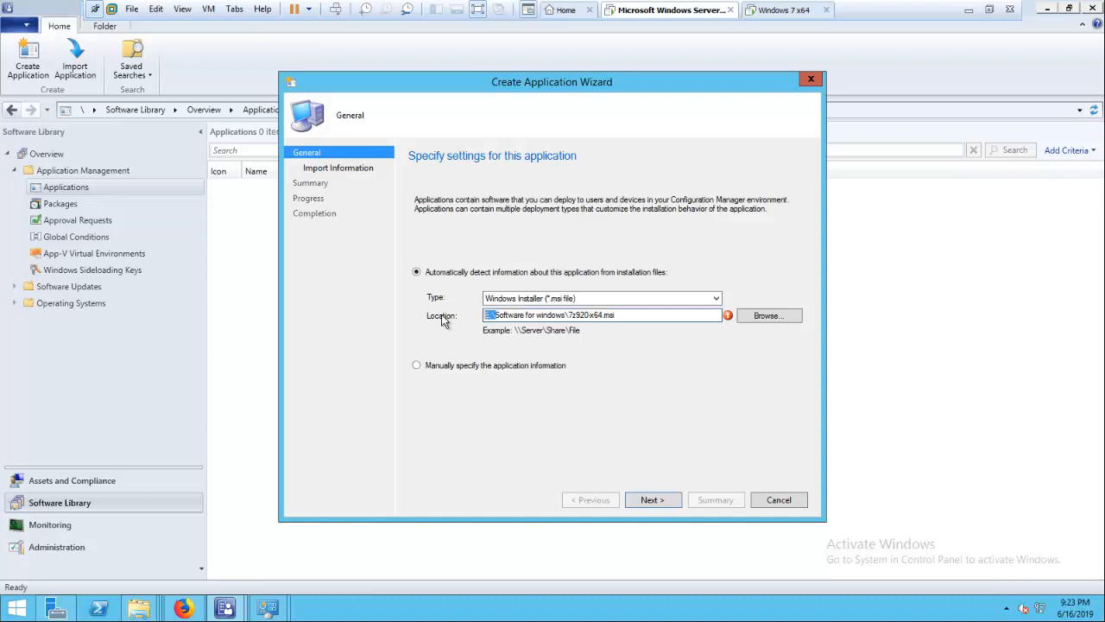
{"action": "key", "text": "BackSpace"}
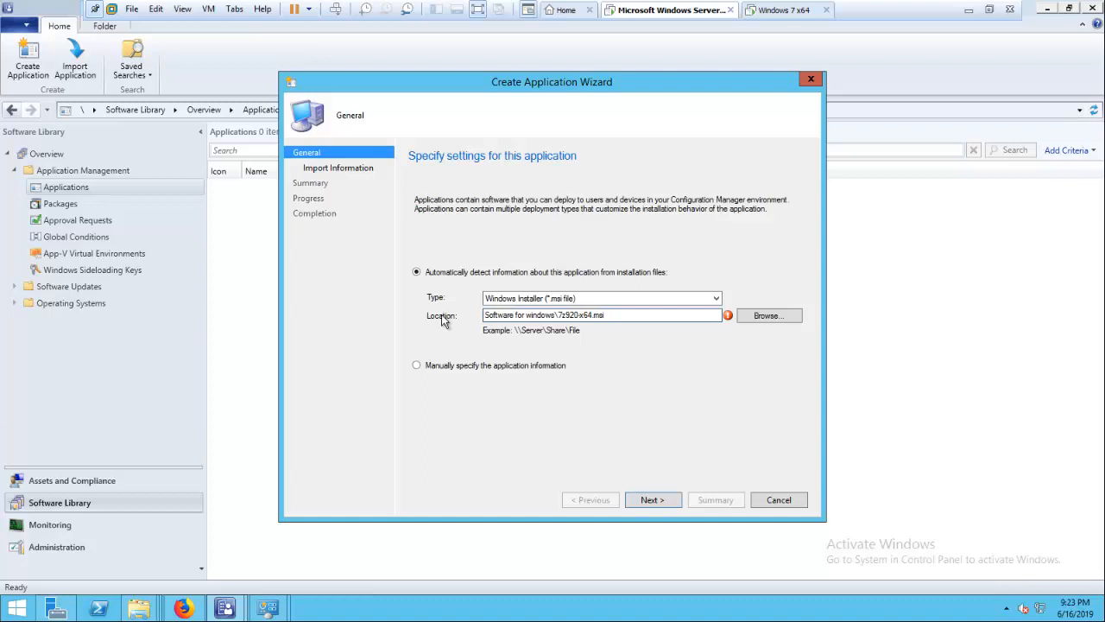
{"action": "key", "text": "super+r"}
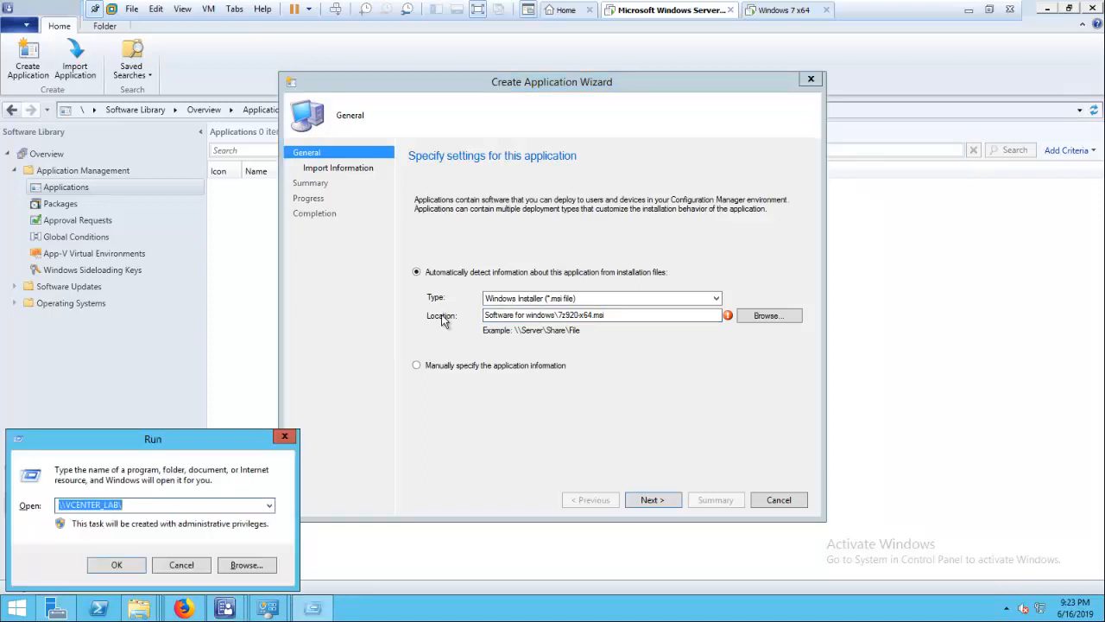
{"action": "left_click", "coordinate": [487, 315]}
{"action": "type", "text": "\\\\VCENTER_LAB\\"}
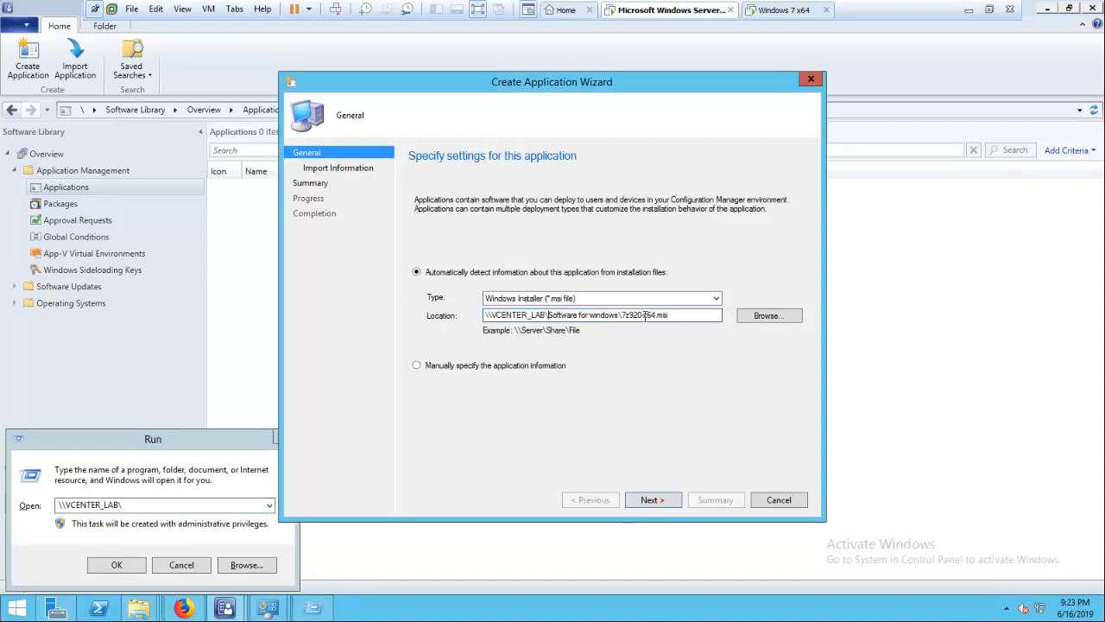
Import the application information from the MSI, accepting the unverified publisher, and continue to the General Information page
{"action": "left_click", "coordinate": [656, 501]}
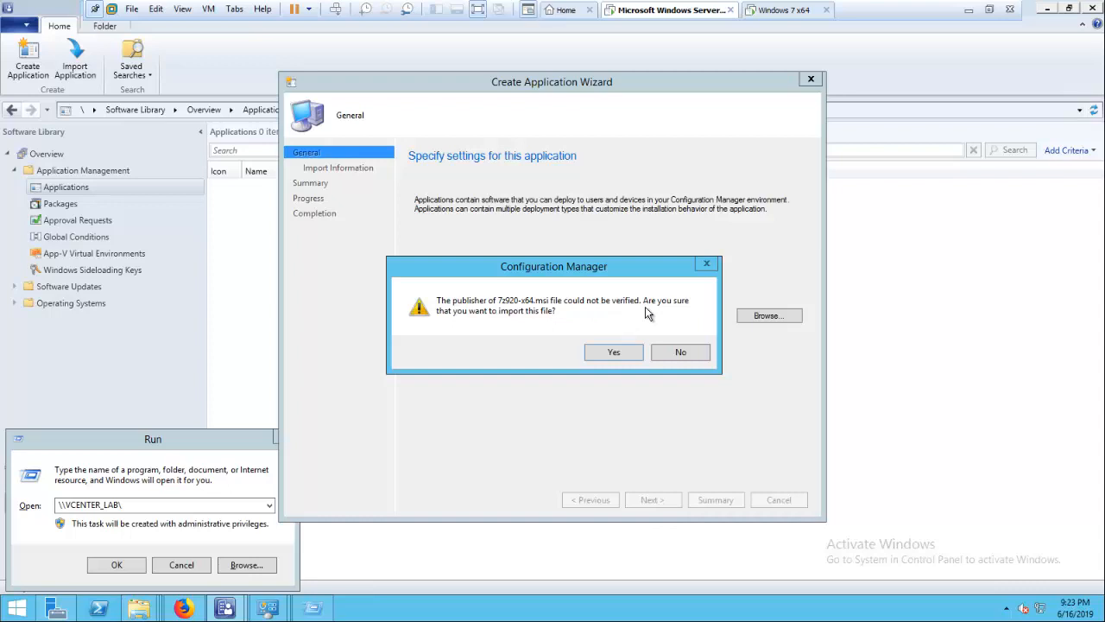
{"action": "left_click", "coordinate": [614, 354]}
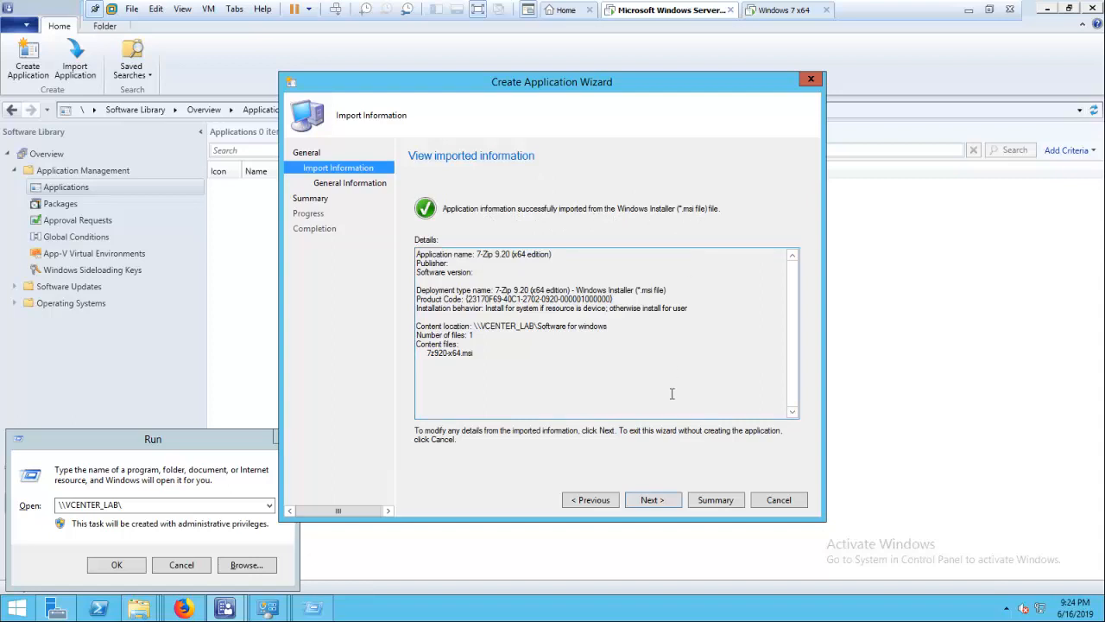
{"action": "left_click", "coordinate": [654, 499]}
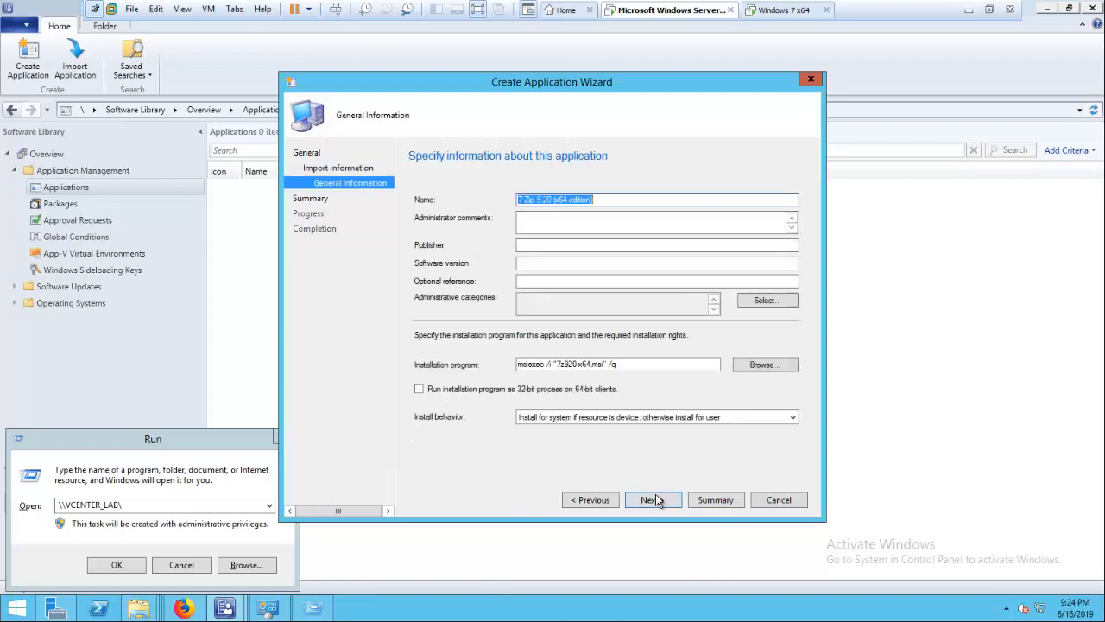
Enter "7 Zip Software file for extract the file" as the administrator comments for the new application
{"action": "left_click", "coordinate": [596, 229]}
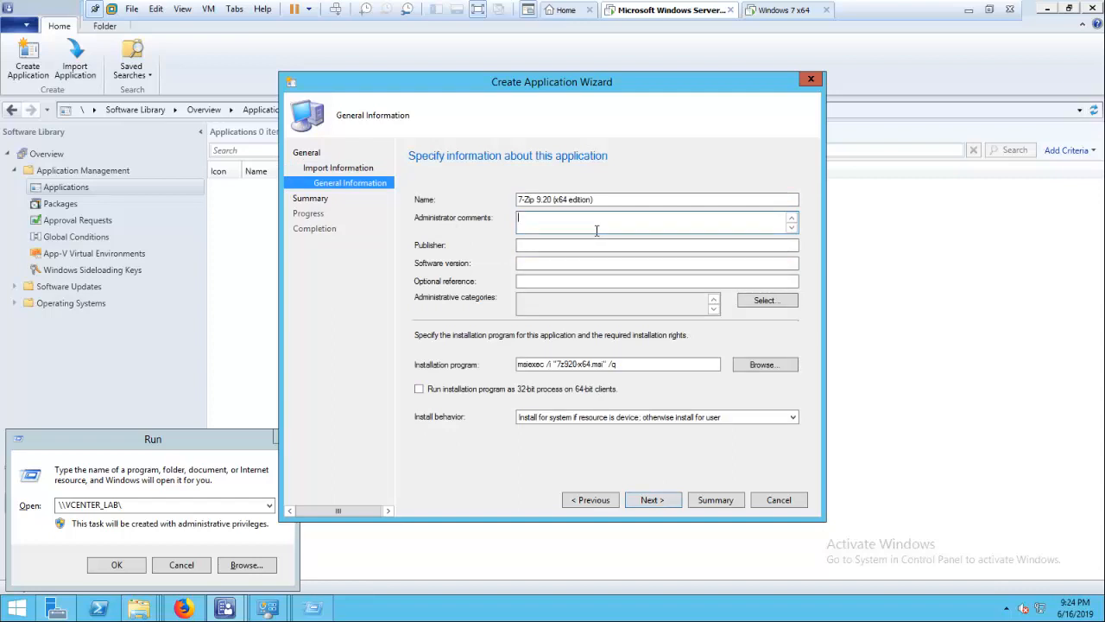
{"action": "type", "text": "&"}
{"action": "type", "text": "wa"}
{"action": "type", "text": "the"}
{"action": "type", "text": " file"}
Set the software version to 9.20, keep install behavior "Install for system if resource is device; otherwise install for user", and continue to the Summary page
{"action": "left_click", "coordinate": [533, 248]}
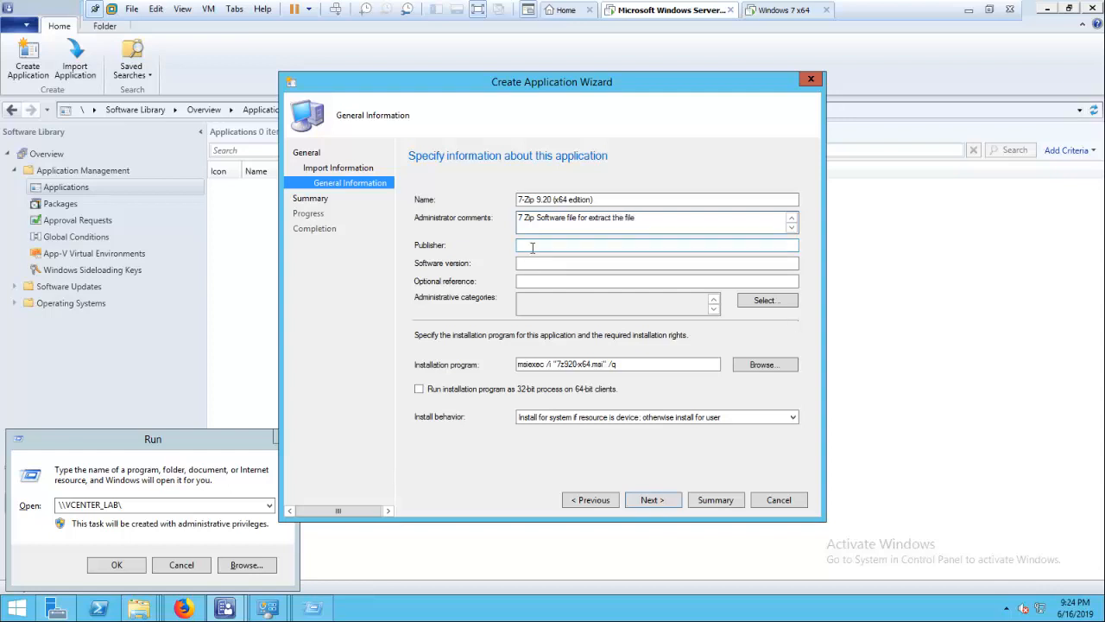
{"action": "left_click", "coordinate": [533, 264]}
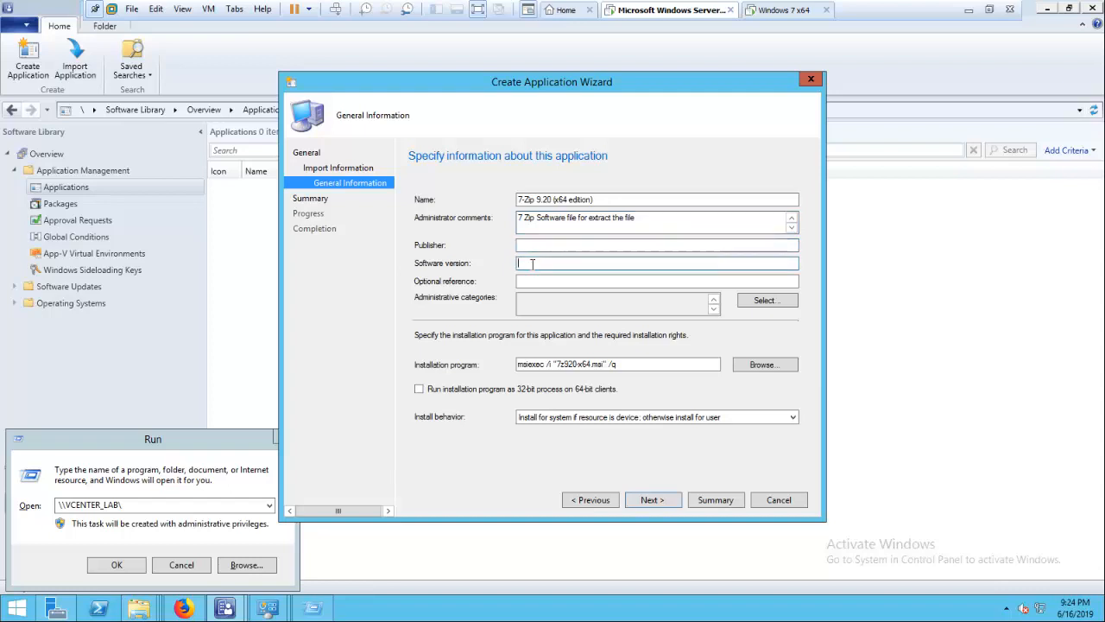
{"action": "type", "text": "9.20"}
{"action": "left_click", "coordinate": [526, 416]}
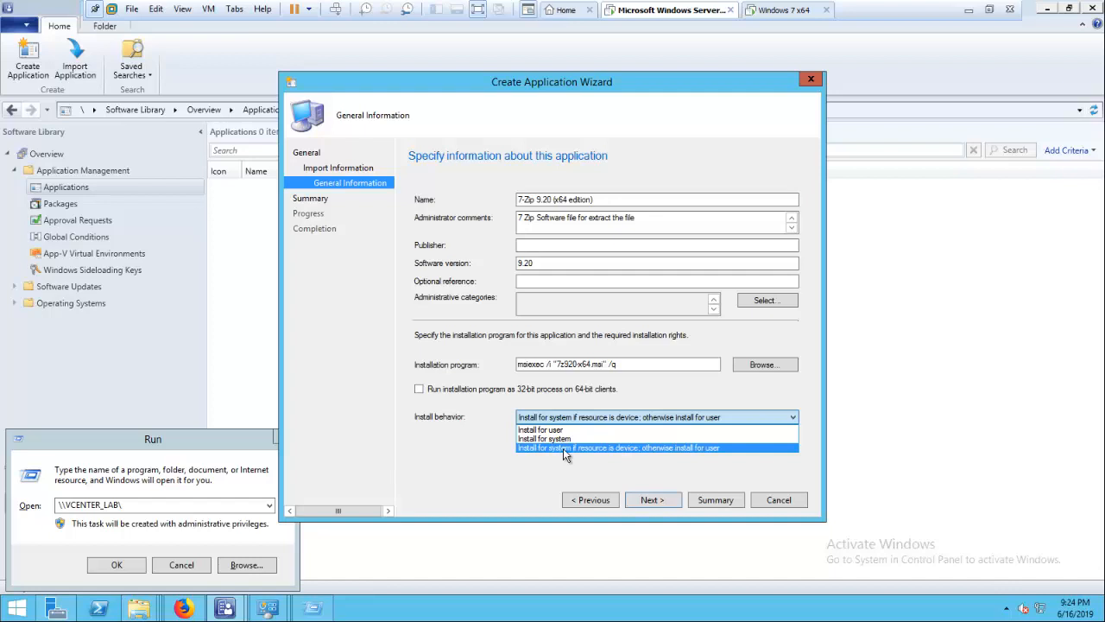
{"action": "left_click", "coordinate": [563, 448]}
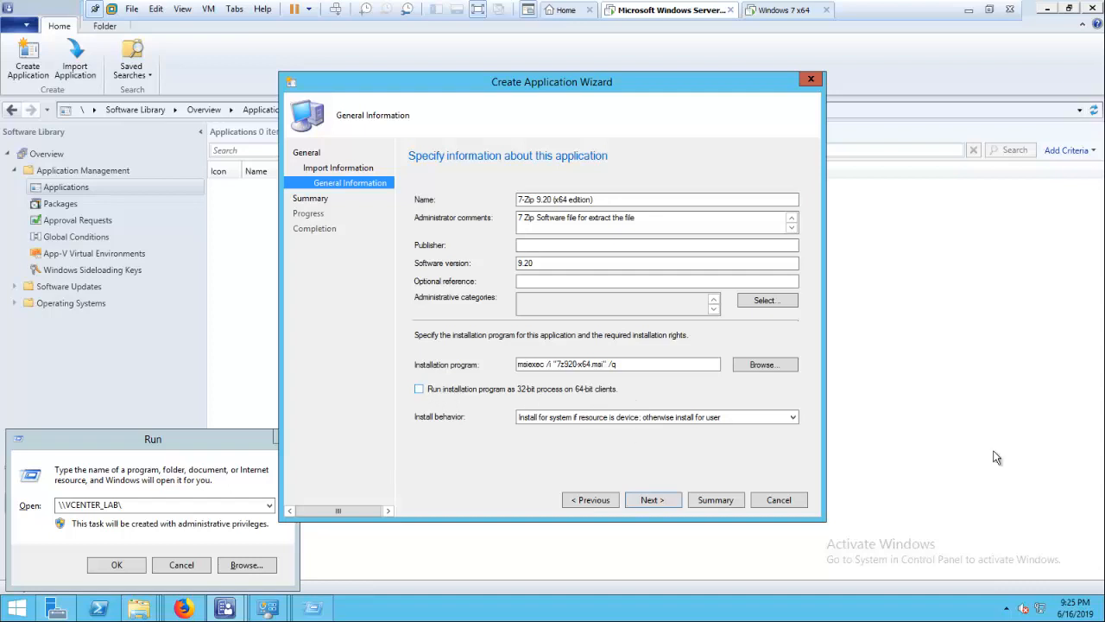
{"action": "left_click", "coordinate": [655, 501]}
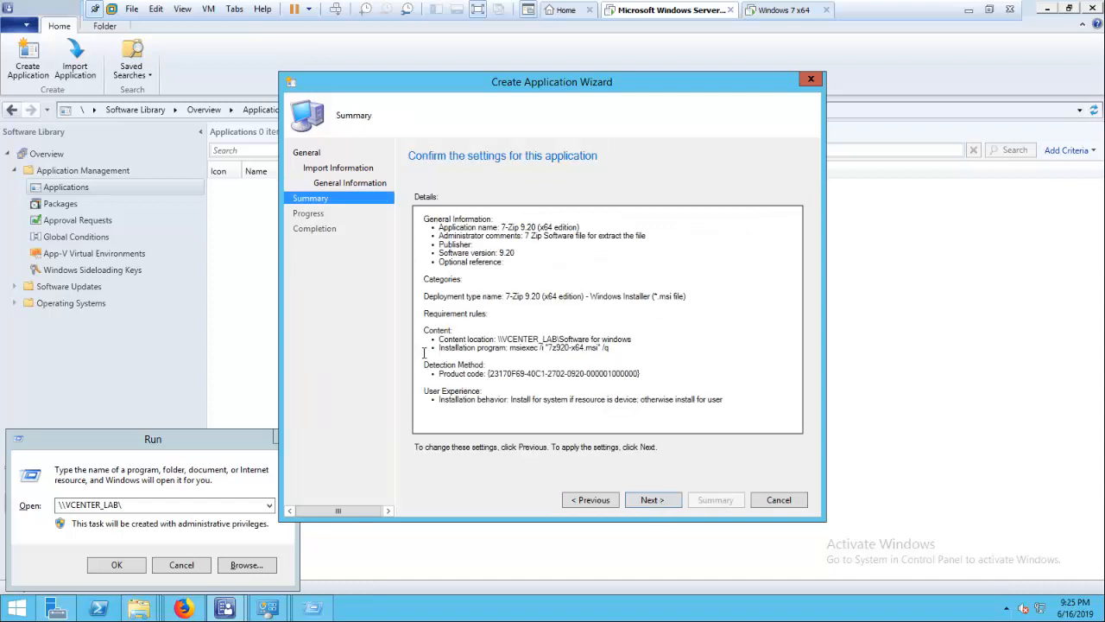
Apply the summarized settings to start creating the 7-Zip application, and close the leftover Run window
{"action": "left_click_drag", "start_coordinate": [622, 348], "coordinate": [549, 358]}
{"action": "left_click", "coordinate": [570, 364]}
{"action": "left_click", "coordinate": [650, 501]}
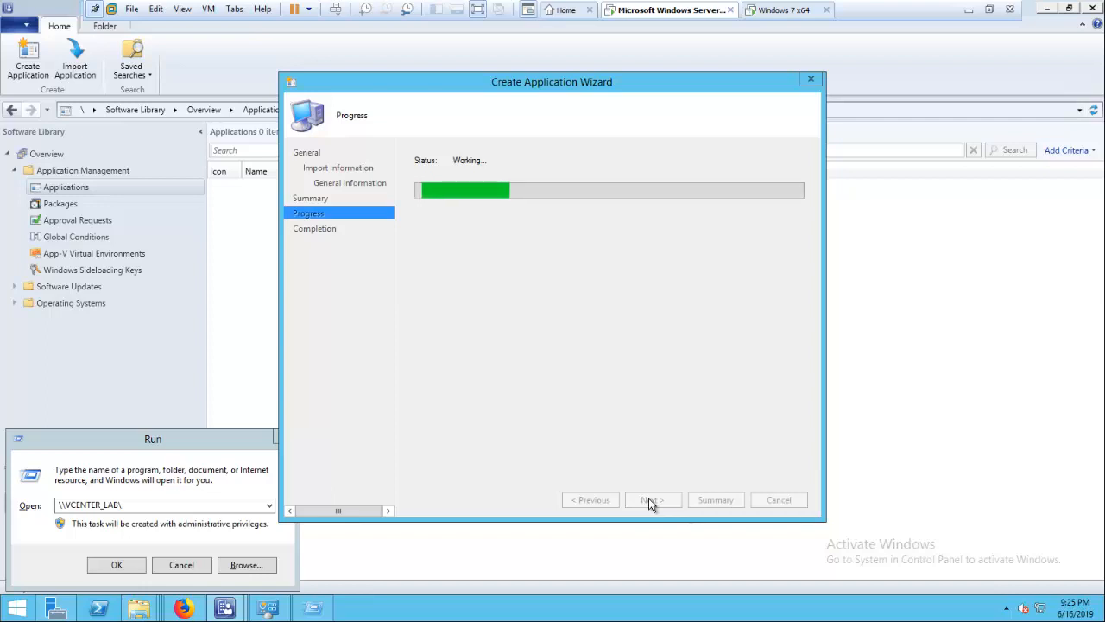
{"action": "left_click", "coordinate": [230, 442]}
{"action": "left_click", "coordinate": [285, 440]}
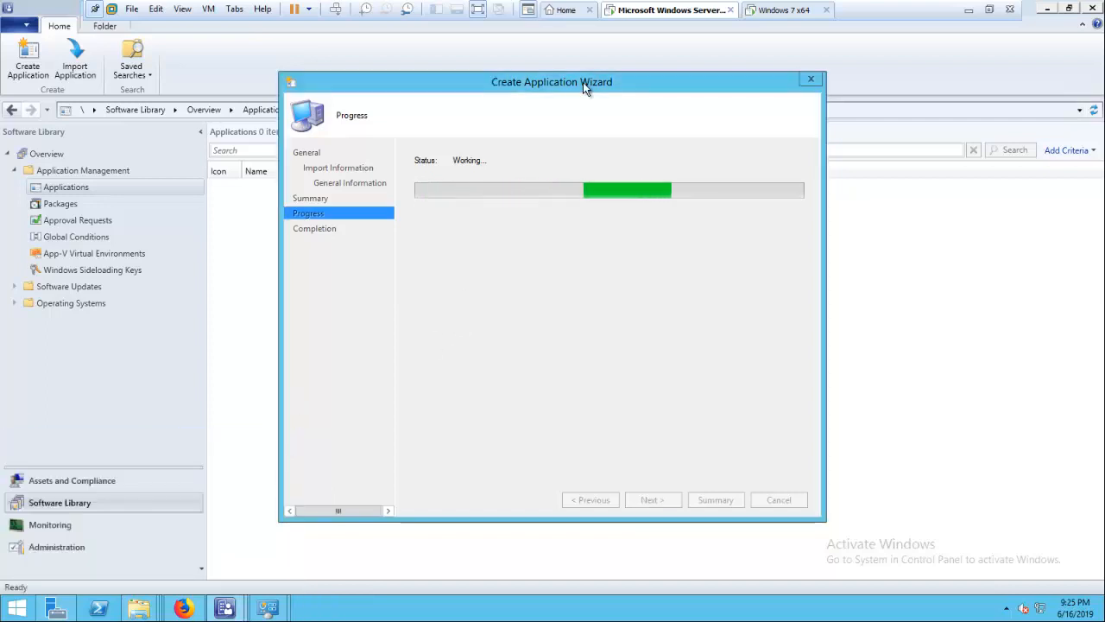
Bring the Configuration Manager console back behind the Create Application Wizard and close the completed wizard
{"action": "left_click_drag", "start_coordinate": [584, 83], "coordinate": [274, 70]}
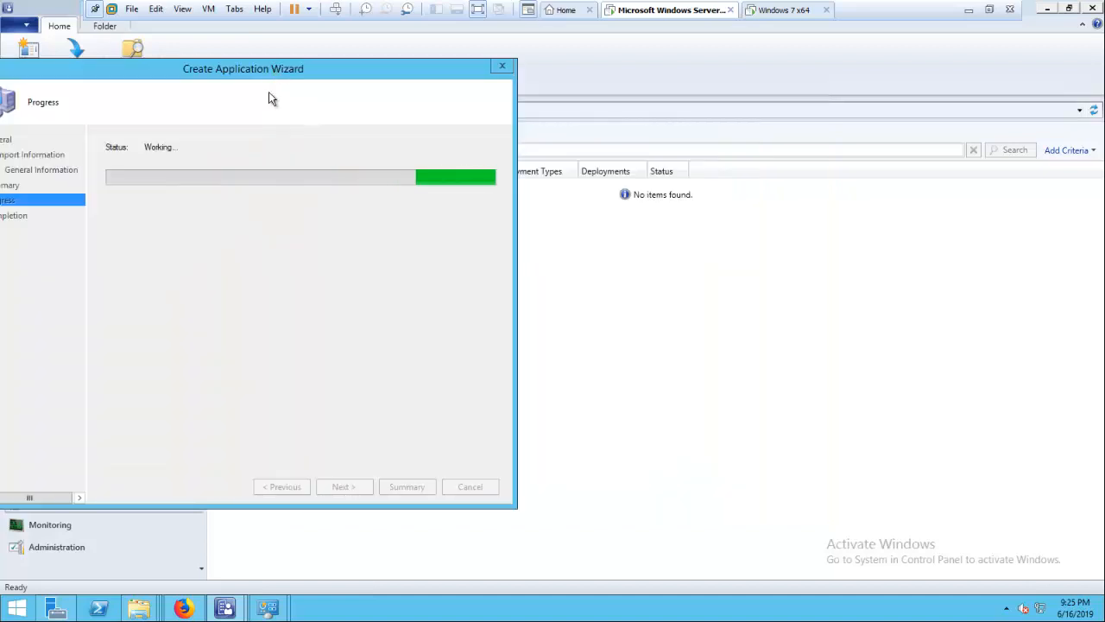
{"action": "left_click_drag", "start_coordinate": [269, 72], "coordinate": [480, 75]}
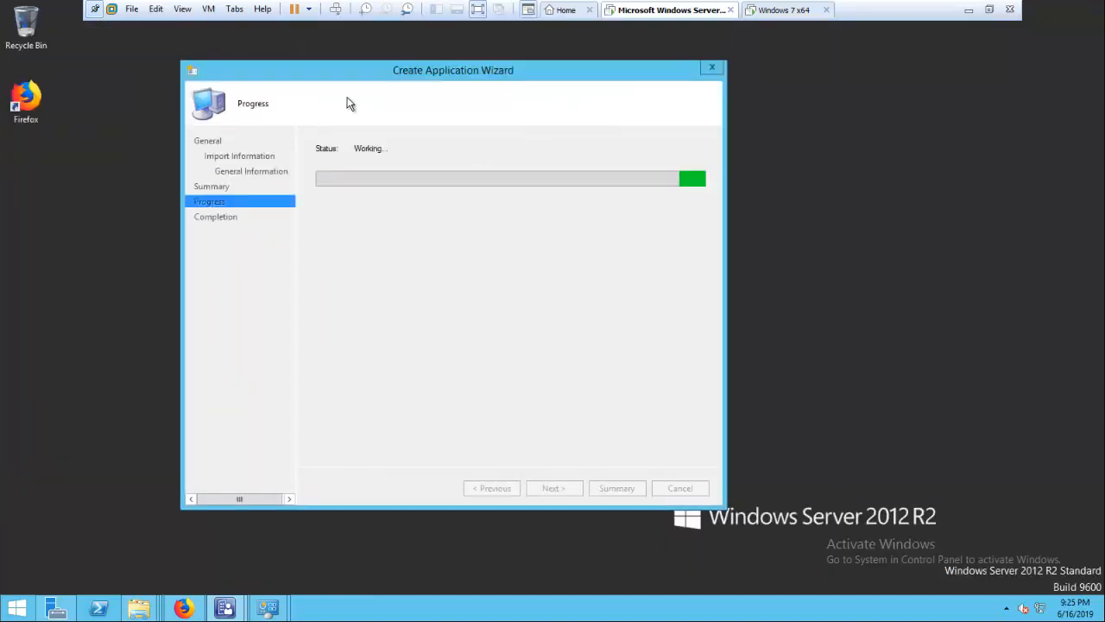
{"action": "left_click", "coordinate": [223, 611]}
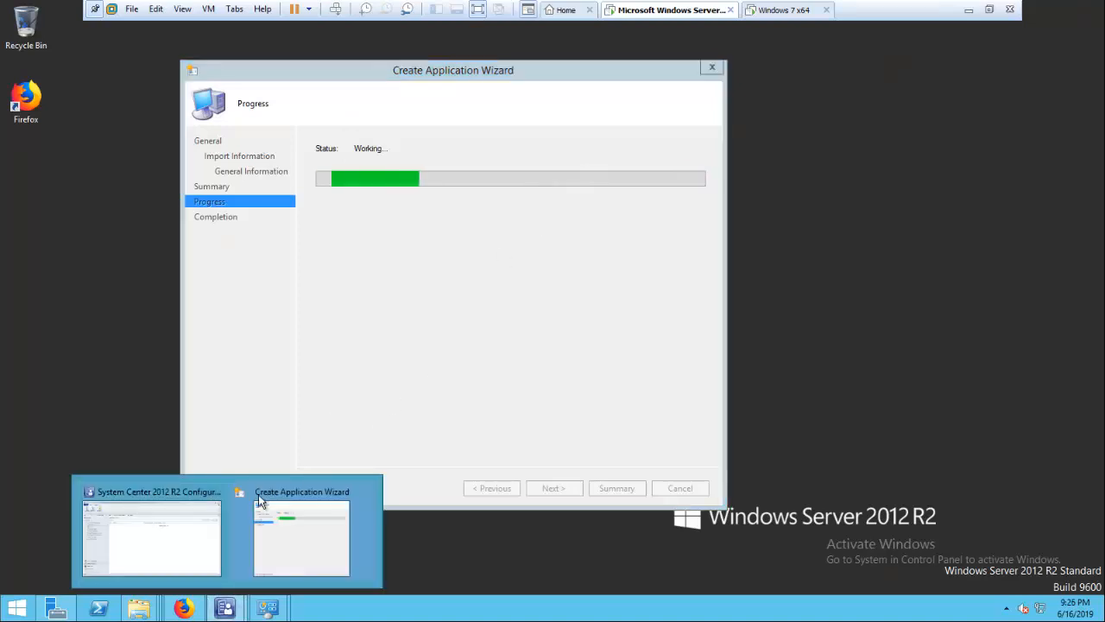
{"action": "left_click", "coordinate": [179, 526]}
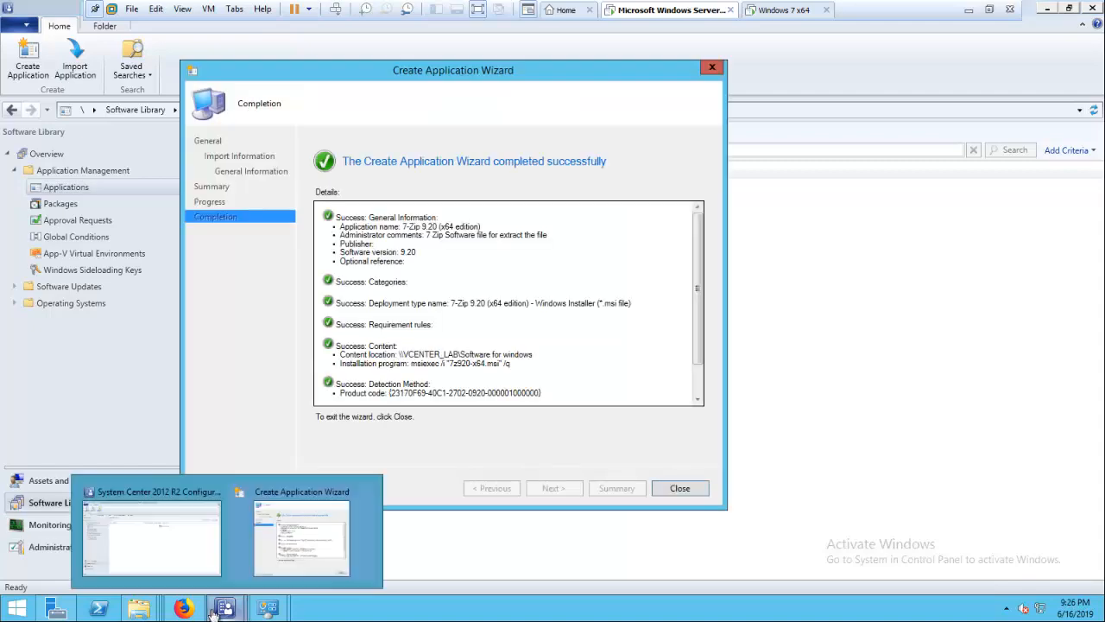
{"action": "left_click_drag", "start_coordinate": [449, 73], "coordinate": [565, 78]}
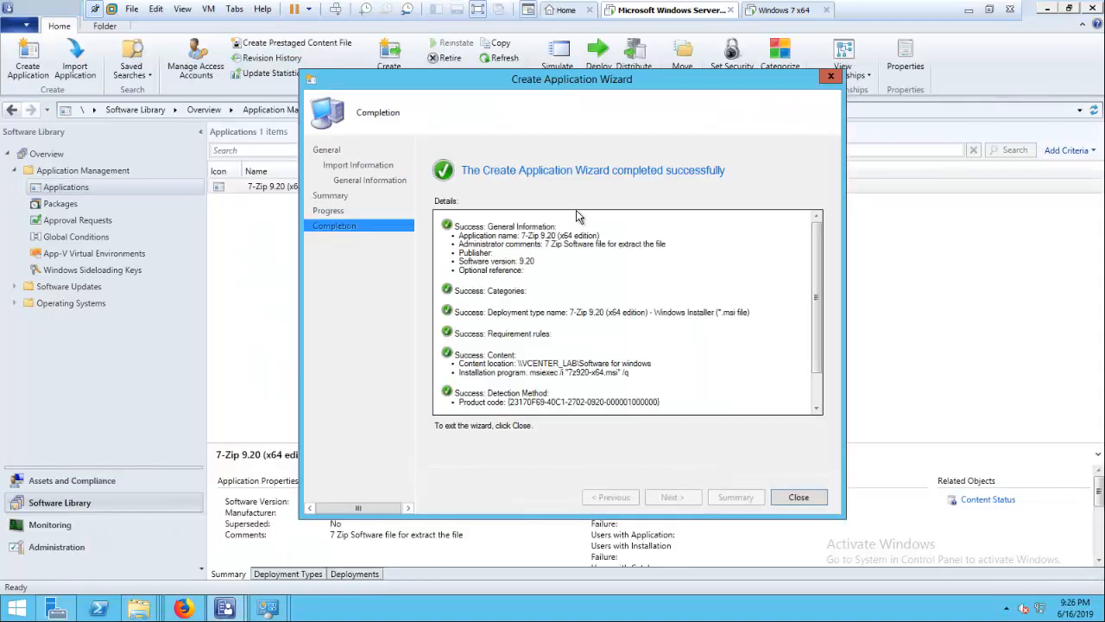
{"action": "left_click", "coordinate": [799, 497]}
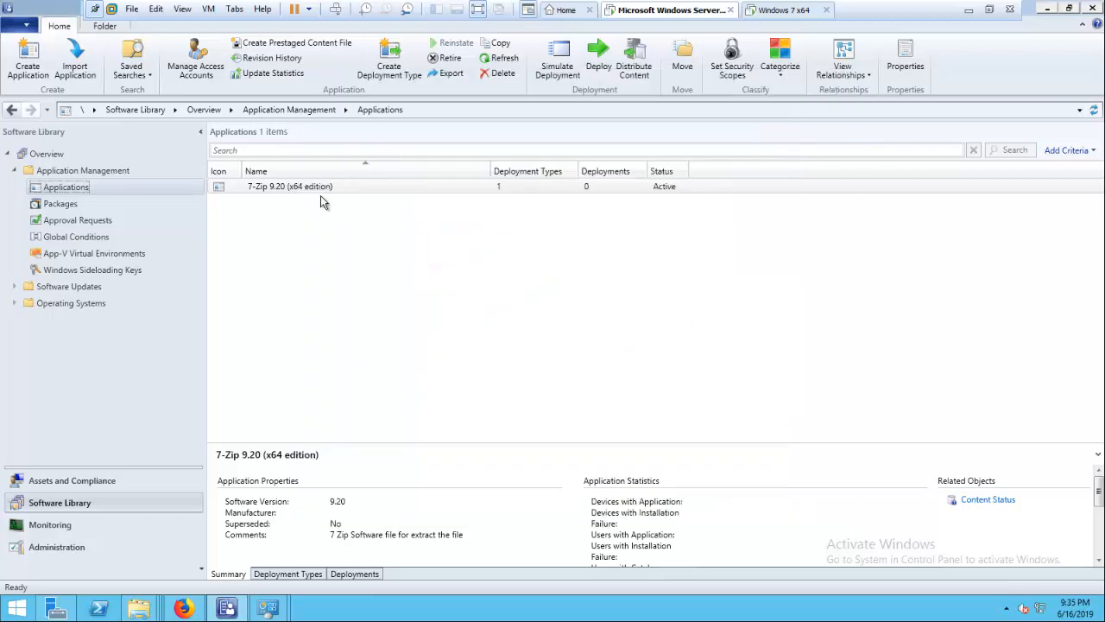
Start distributing content for the 7-Zip 9.20 (x64 edition) application and proceed to the Content Destination page
{"action": "left_click", "coordinate": [322, 196]}
{"action": "left_click", "coordinate": [639, 67]}
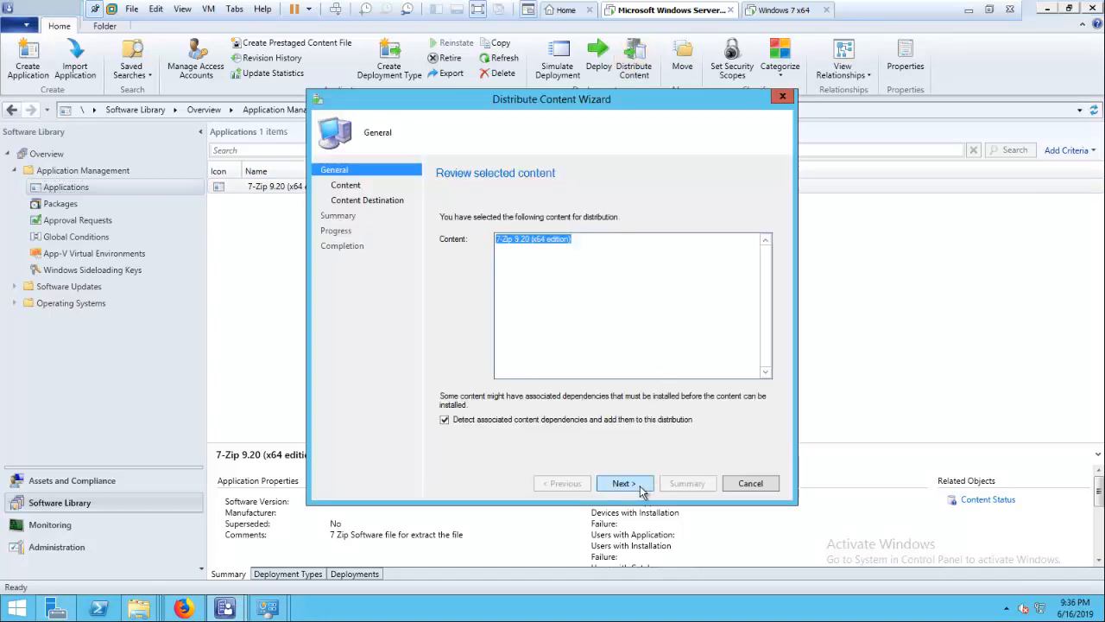
{"action": "left_click", "coordinate": [624, 484]}
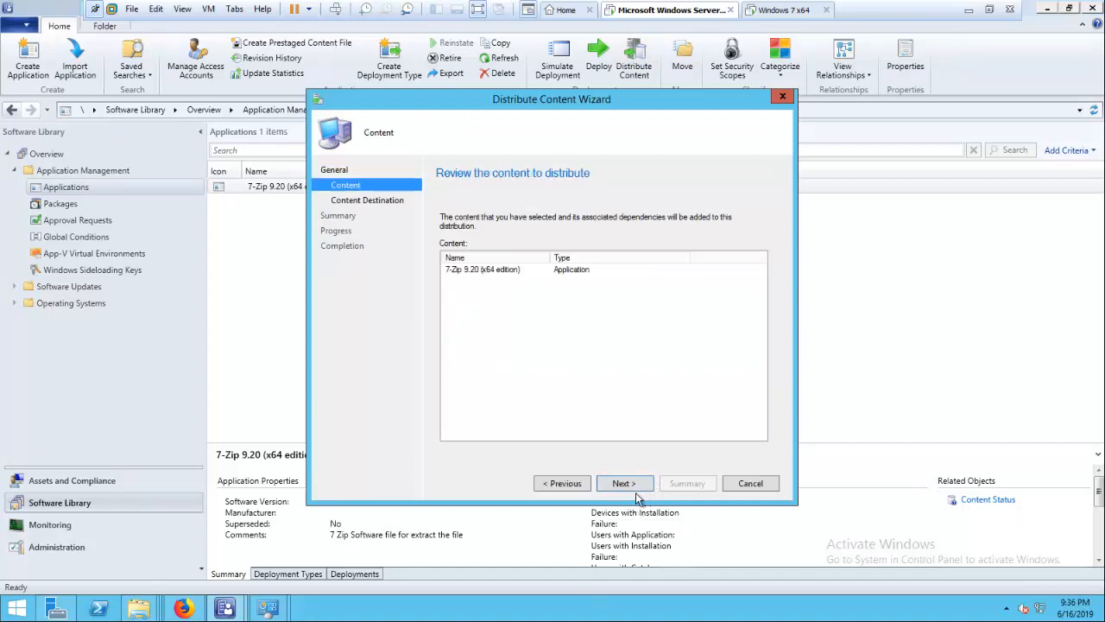
{"action": "left_click", "coordinate": [623, 484]}
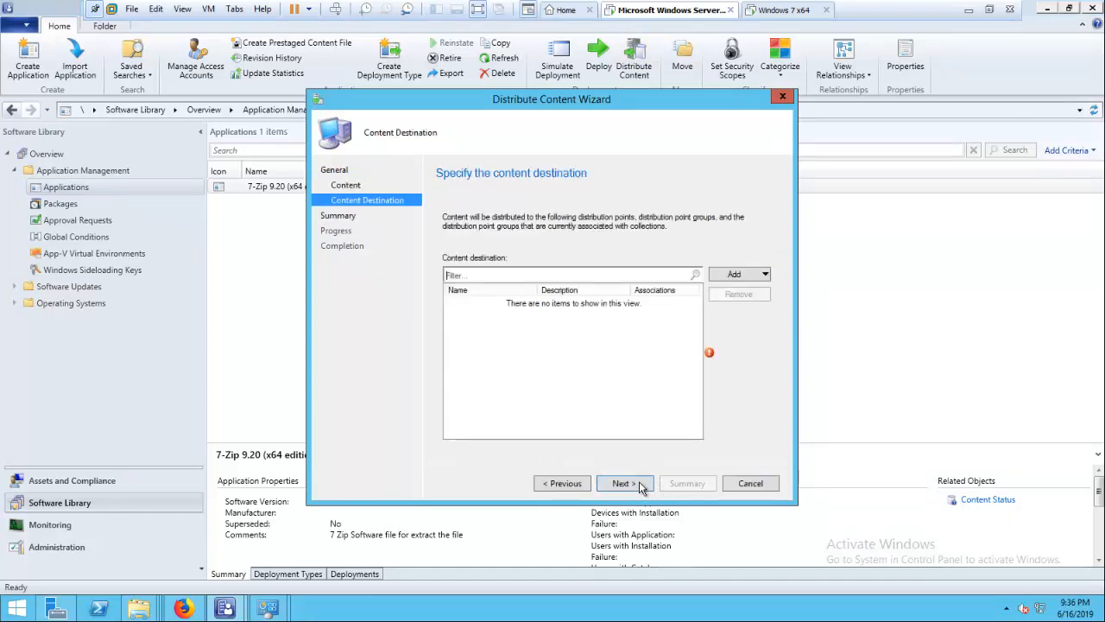
Add distribution point VCENTER_LAB.SCCMLAB.LOCAL as the content destination, then apply the distribution settings and close the wizard
{"action": "left_click", "coordinate": [764, 274]}
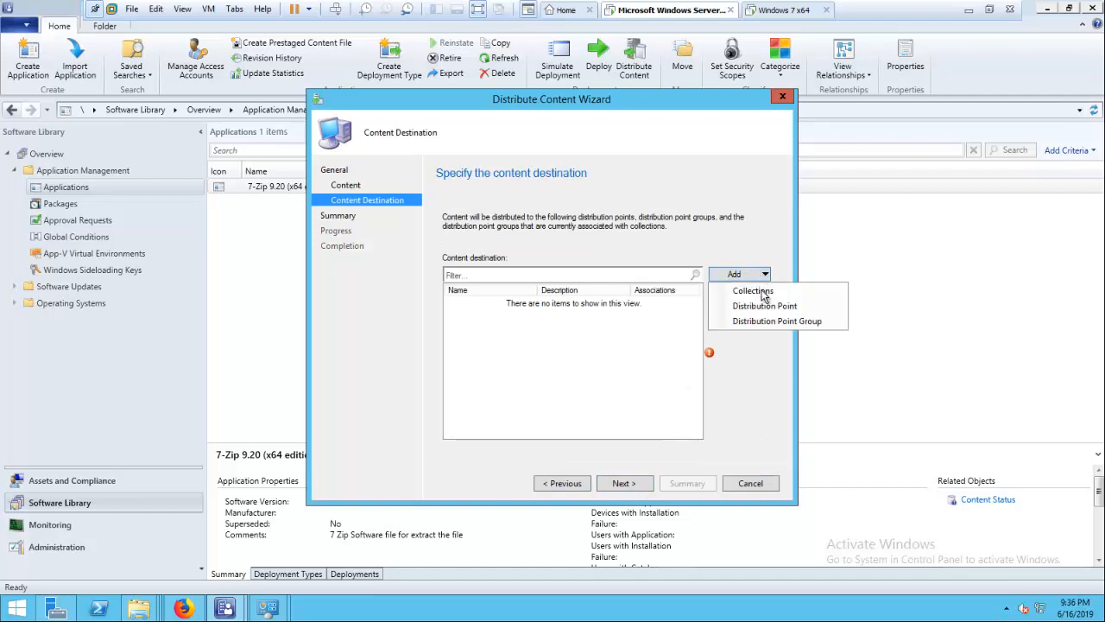
{"action": "left_click", "coordinate": [758, 320]}
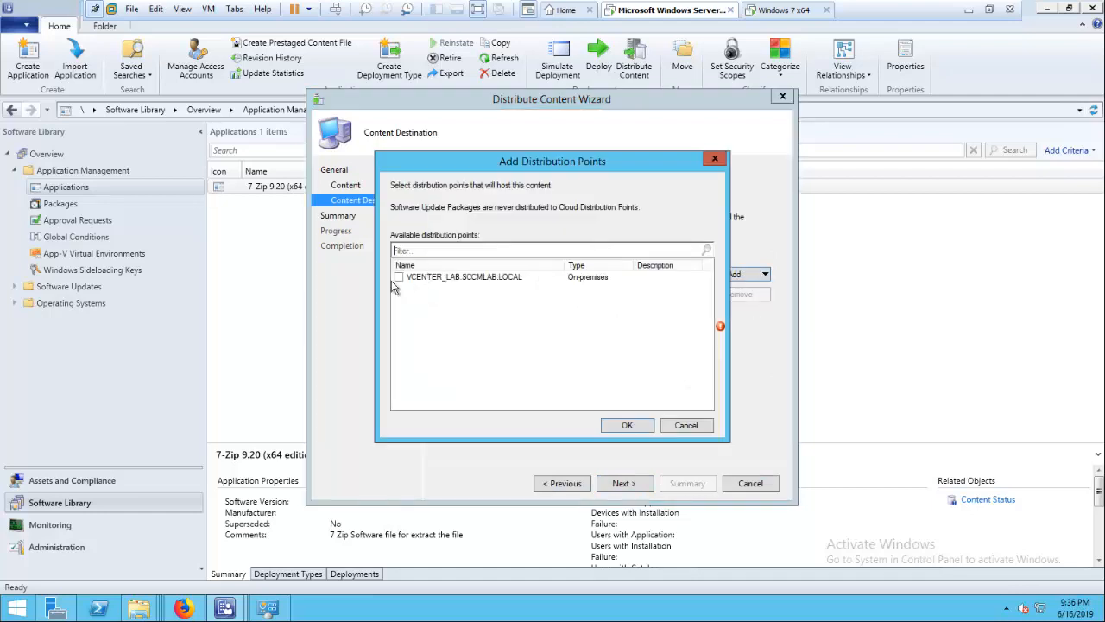
{"action": "left_click", "coordinate": [398, 277]}
{"action": "left_click", "coordinate": [630, 425]}
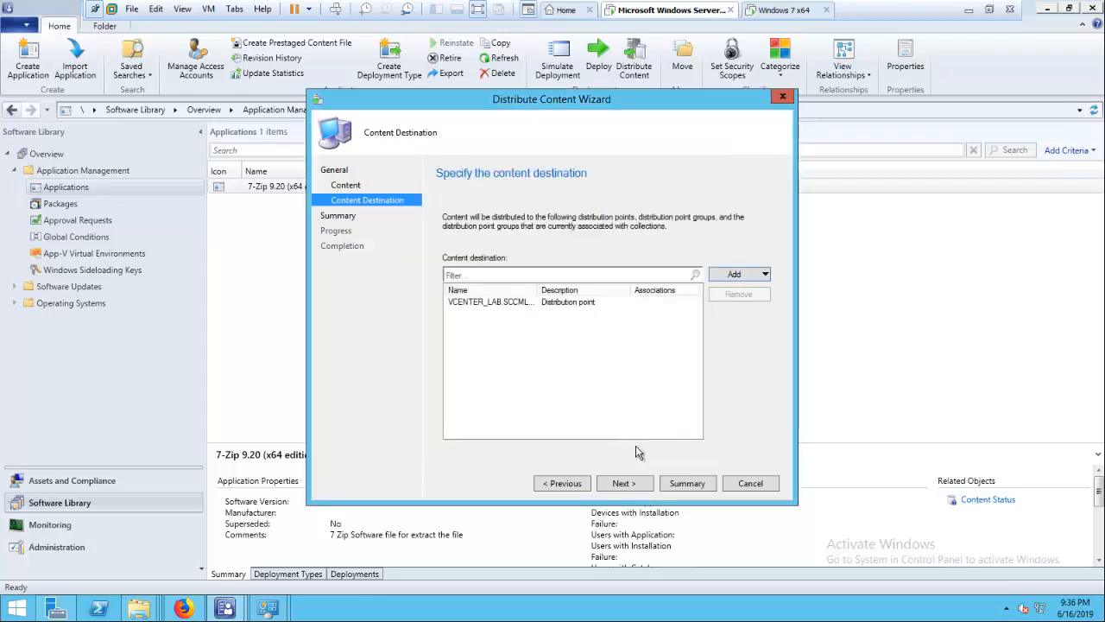
{"action": "left_click", "coordinate": [625, 484]}
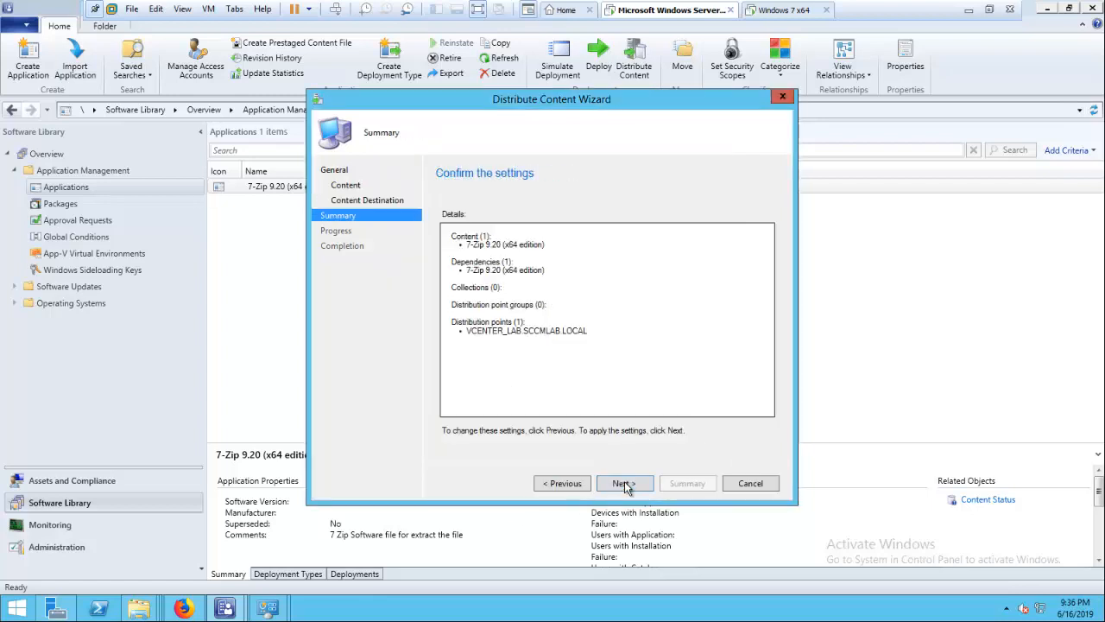
{"action": "left_click", "coordinate": [623, 484]}
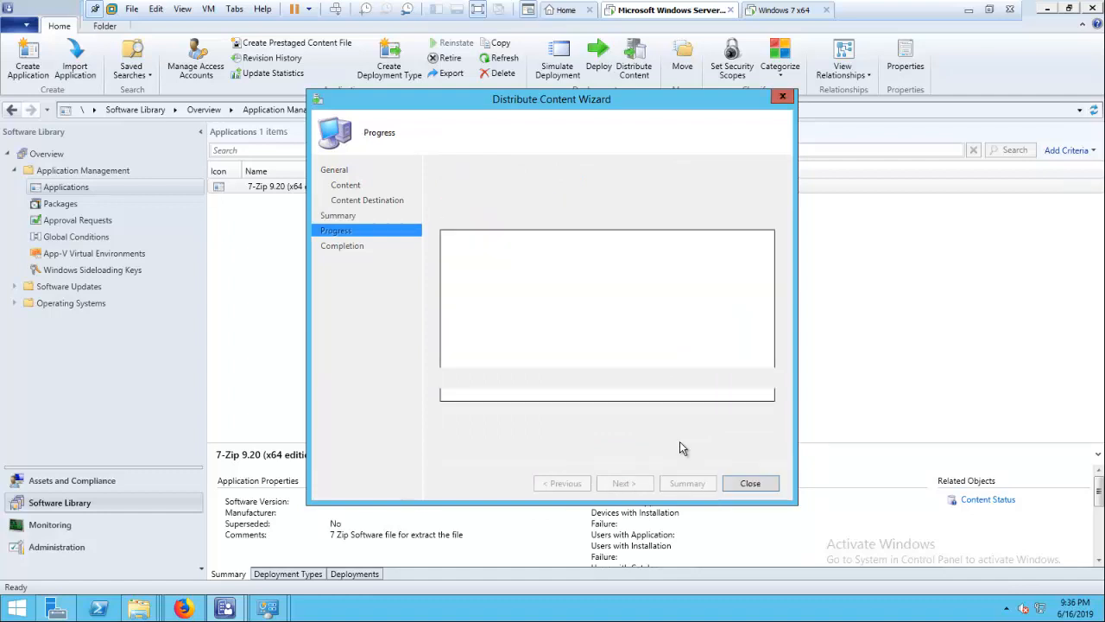
{"action": "left_click", "coordinate": [749, 484]}
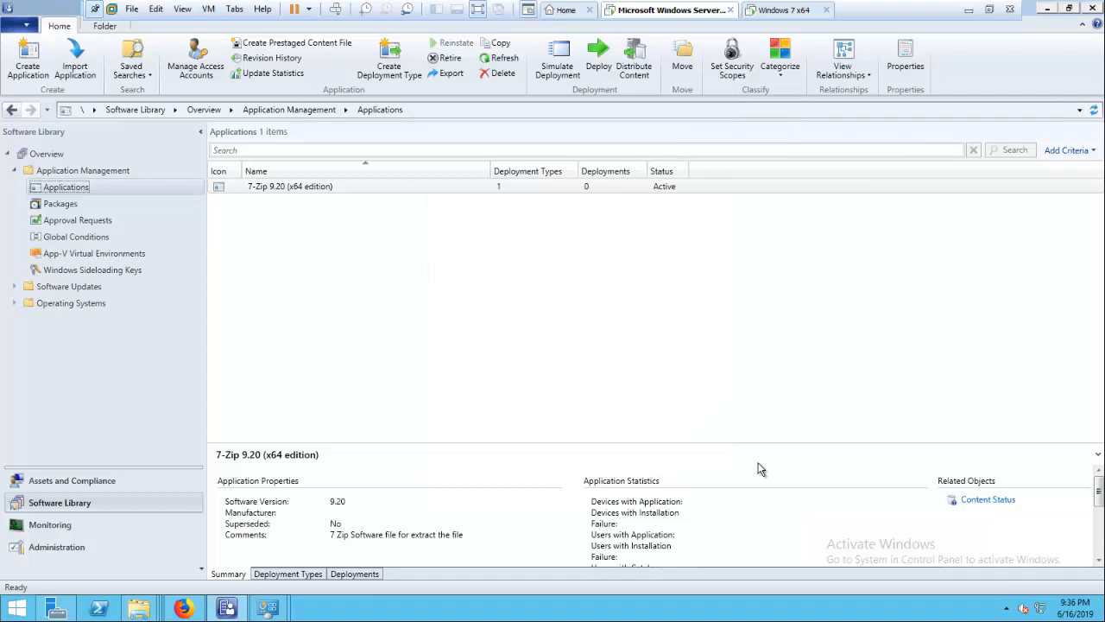
Start deploying the 7-Zip 9.20 (x64 edition) application and choose the All Systems device collection as its target
{"action": "right_click", "coordinate": [296, 186]}
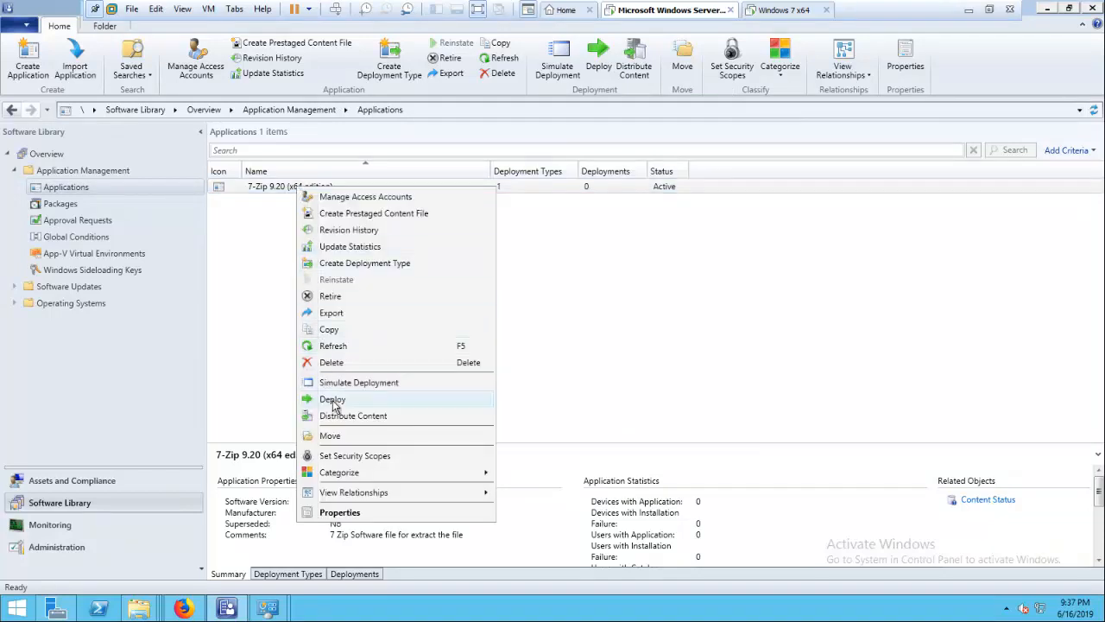
{"action": "left_click", "coordinate": [333, 400]}
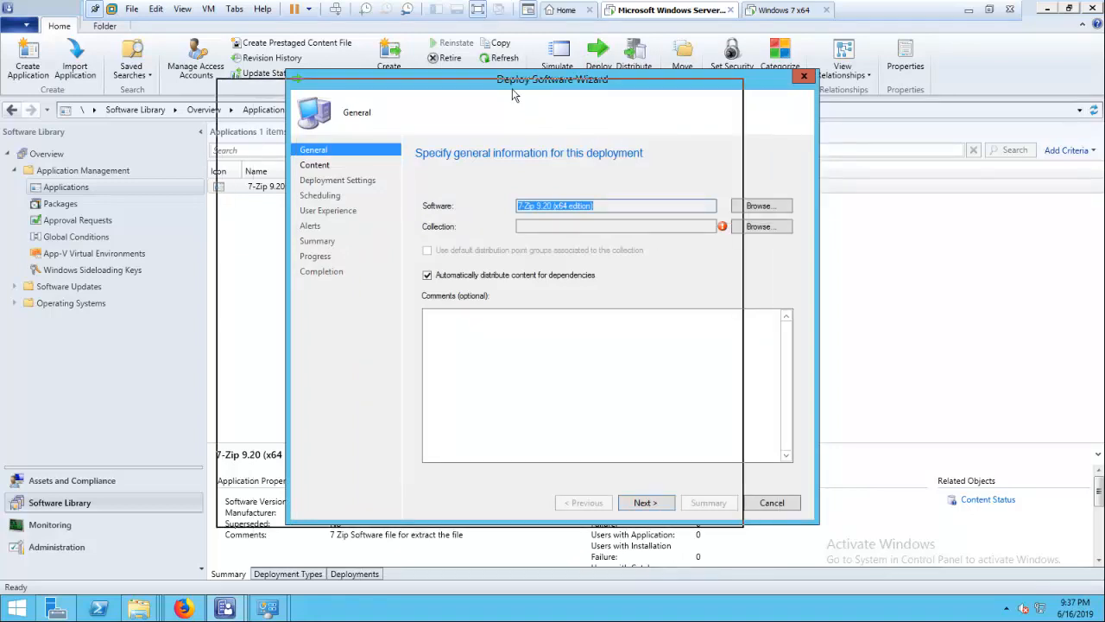
{"action": "left_click", "coordinate": [647, 229]}
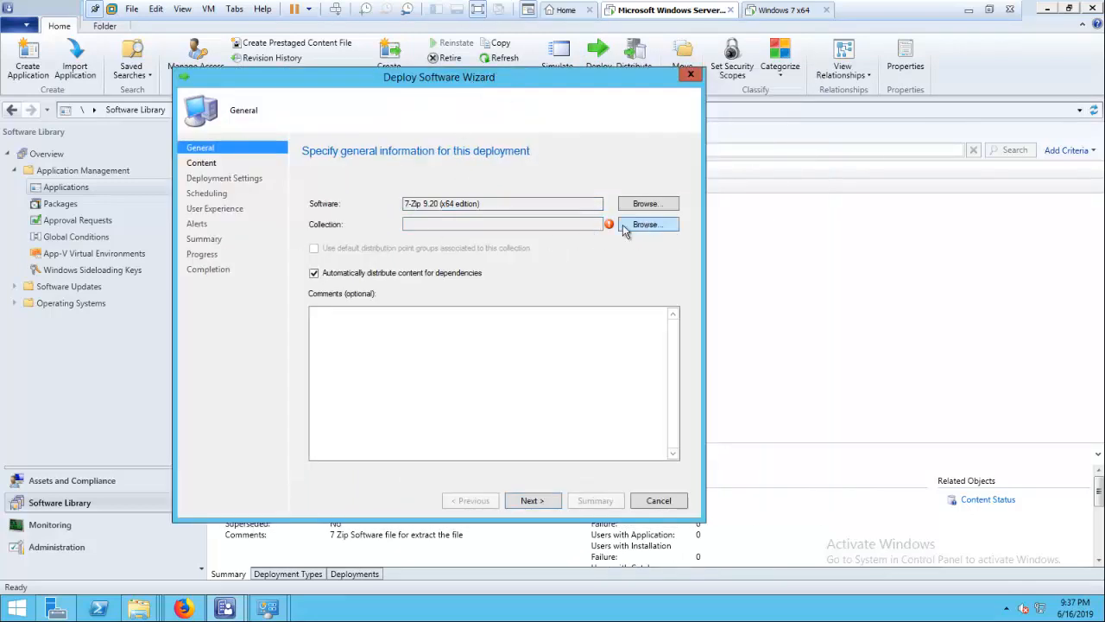
{"action": "left_click", "coordinate": [624, 230]}
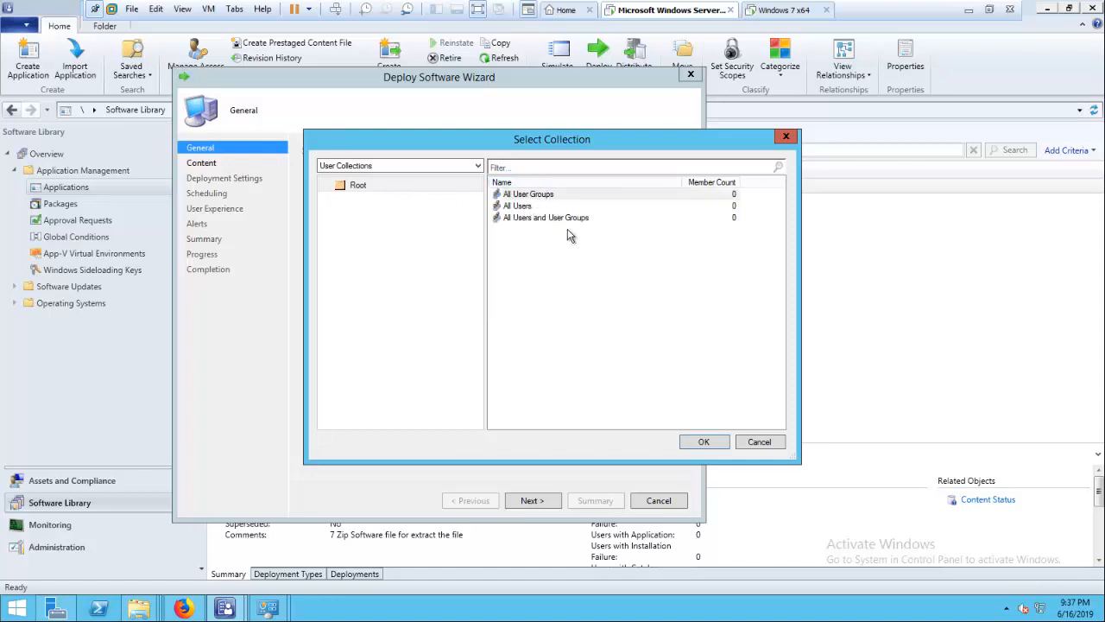
{"action": "left_click", "coordinate": [419, 165]}
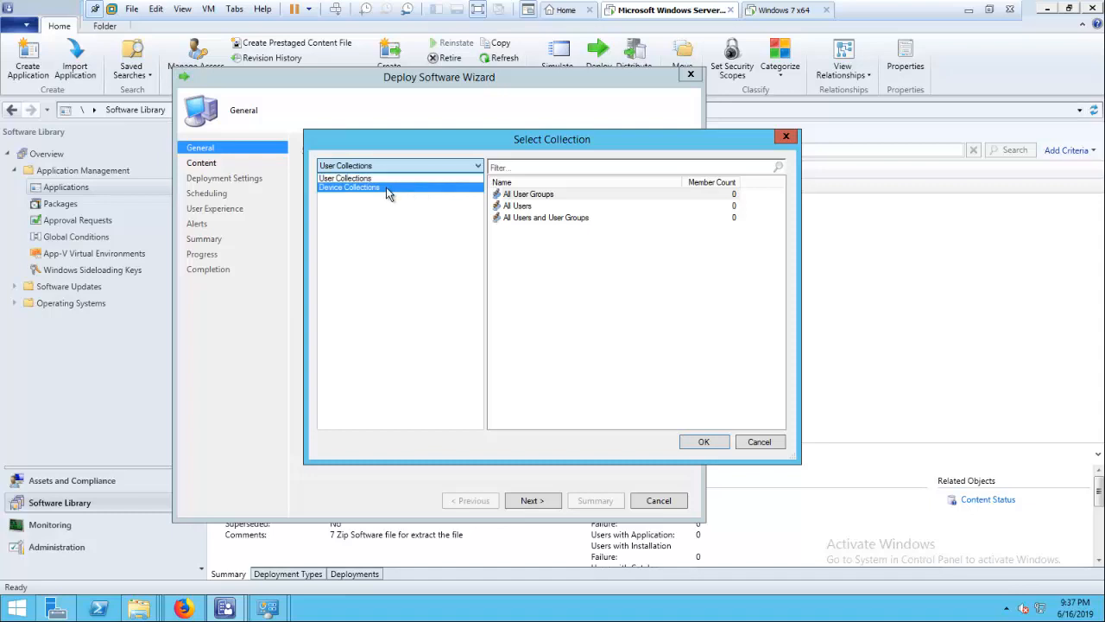
{"action": "left_click", "coordinate": [386, 186]}
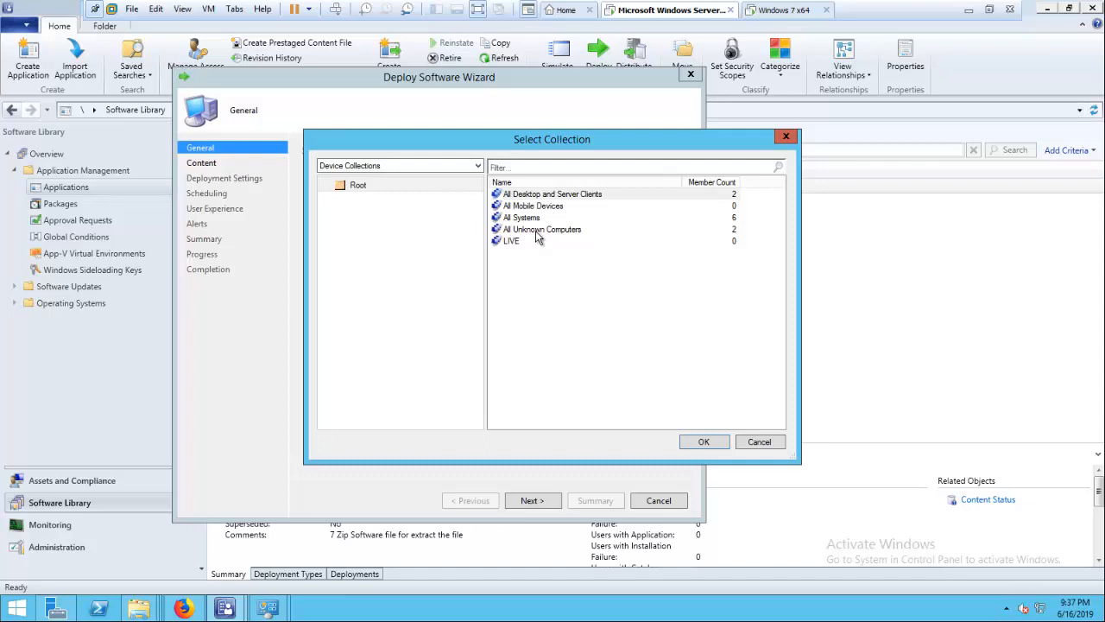
{"action": "left_click", "coordinate": [543, 222]}
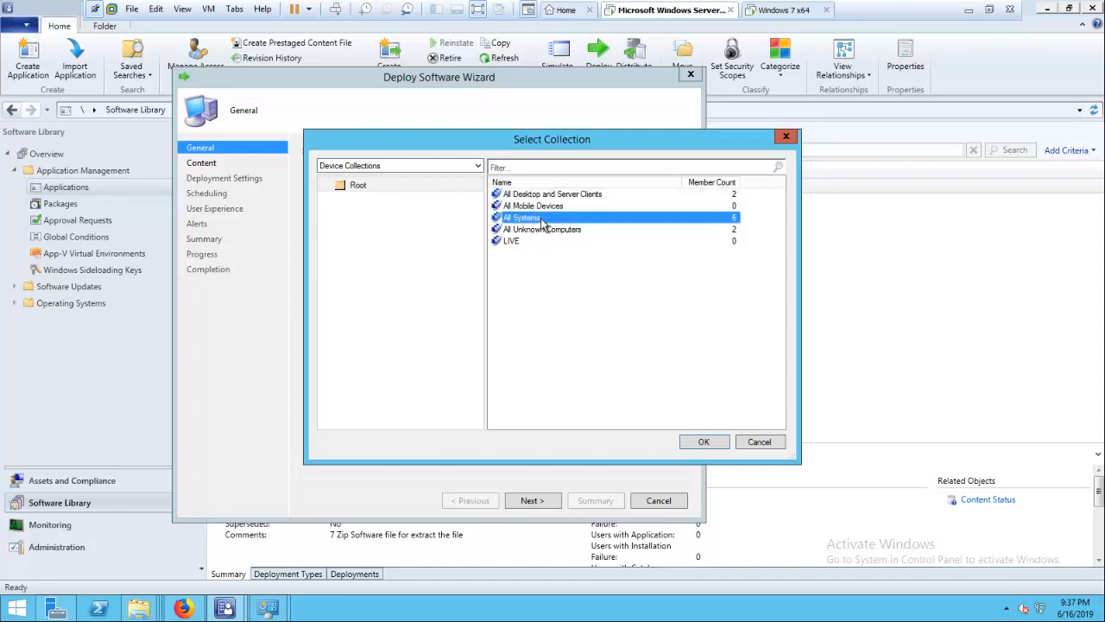
{"action": "left_click", "coordinate": [695, 442]}
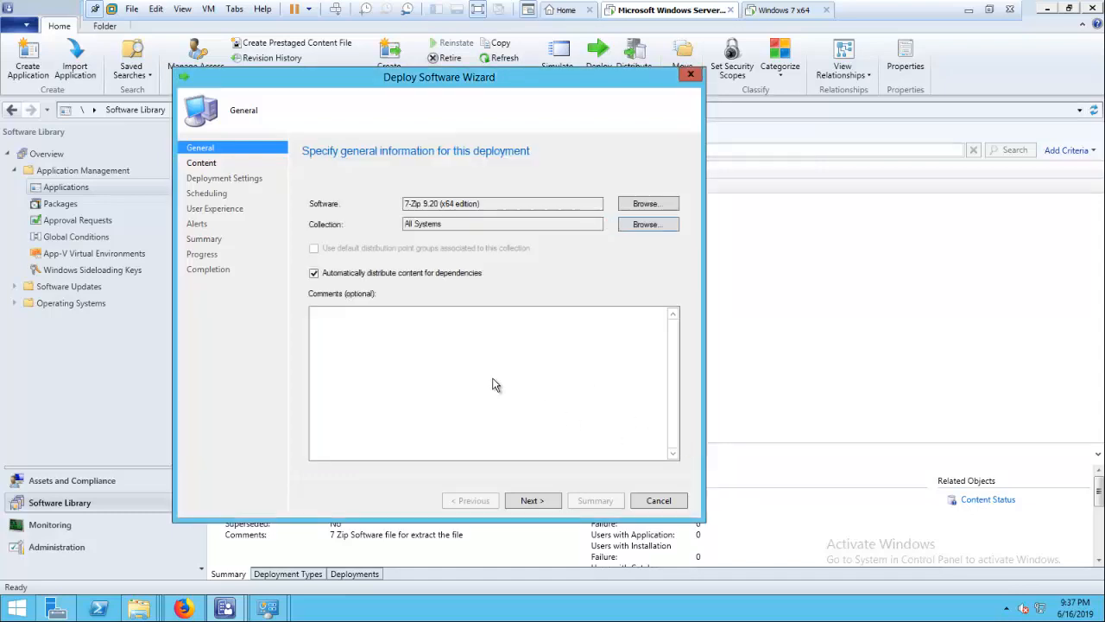
Accept the deployment's general settings and its distribution point as the content destination, proceeding to the Deployment Settings page
{"action": "left_click", "coordinate": [553, 501]}
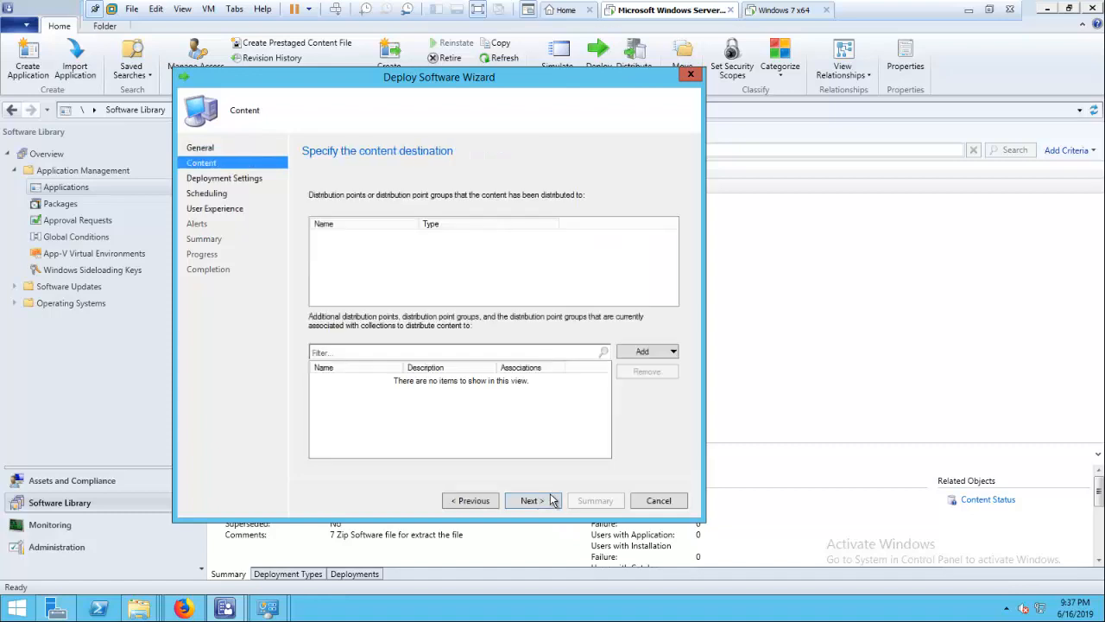
{"action": "left_click", "coordinate": [353, 242]}
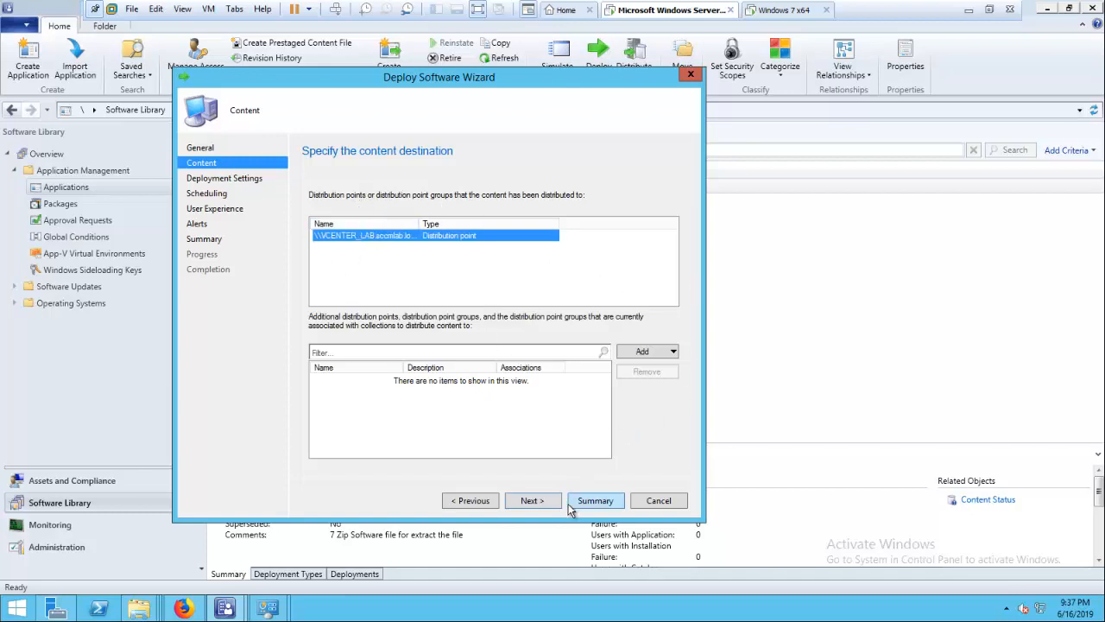
{"action": "left_click", "coordinate": [530, 500]}
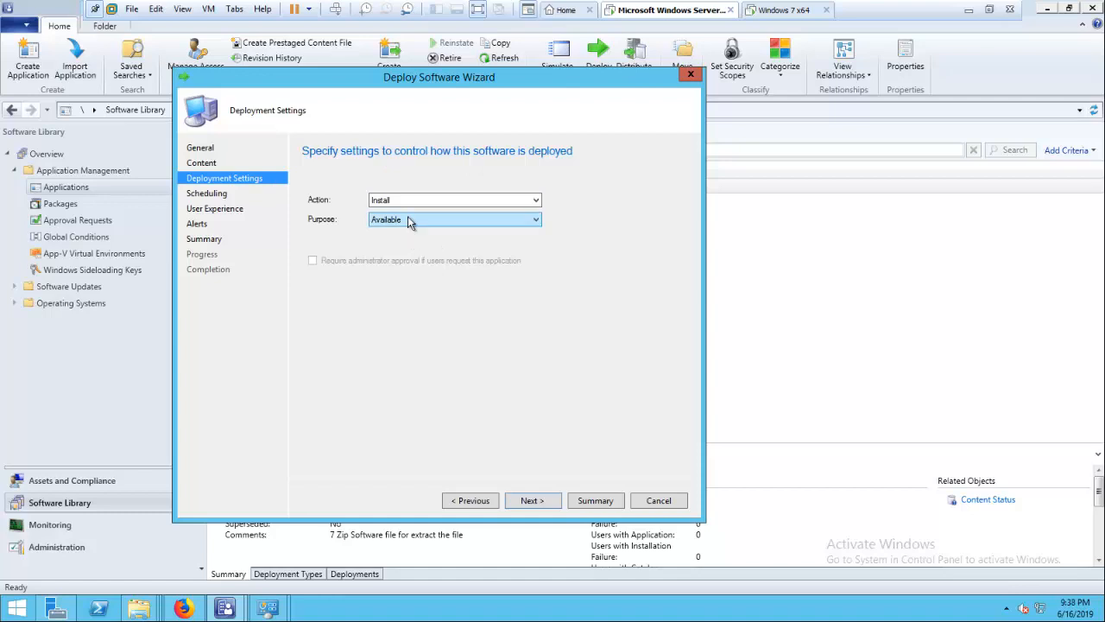
Switch the deployment purpose to Required to view its options, and set it back to Available
{"action": "left_click", "coordinate": [410, 221]}
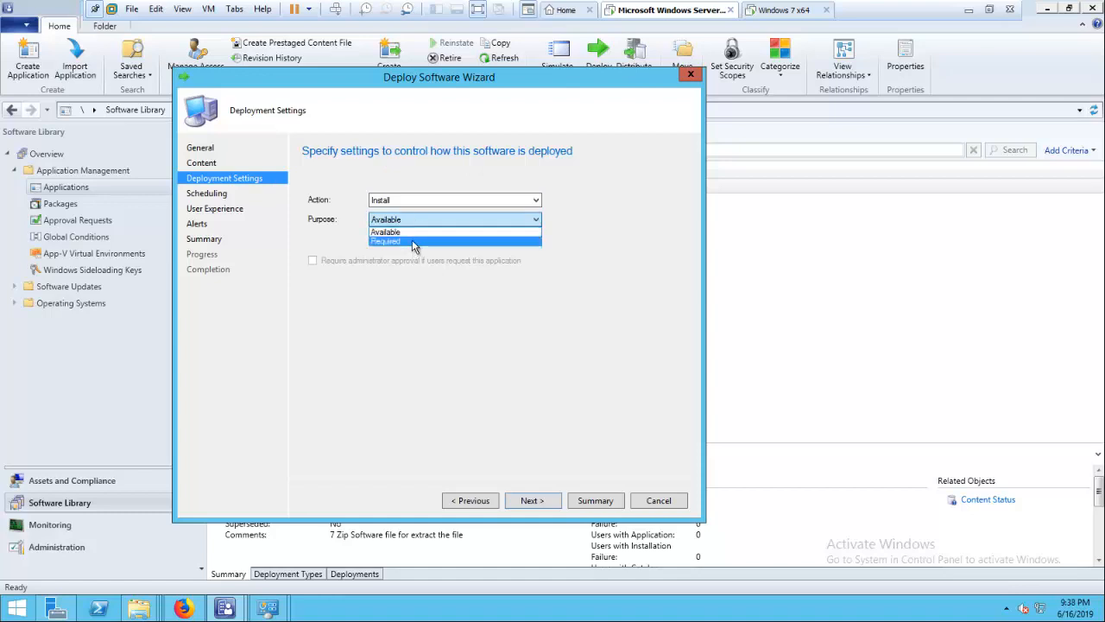
{"action": "left_click", "coordinate": [411, 241]}
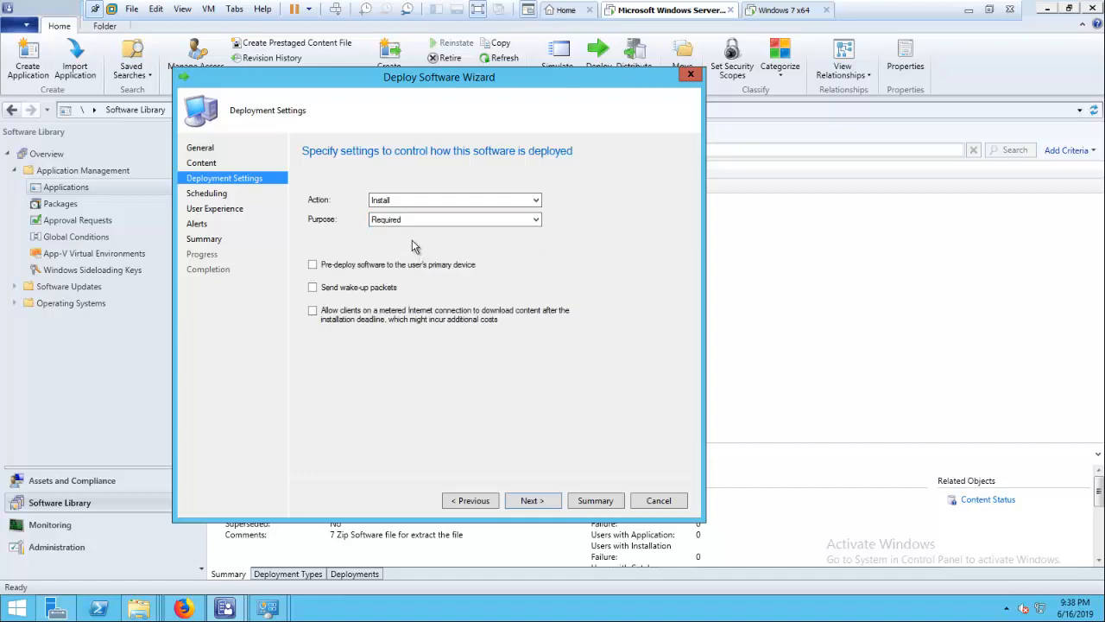
{"action": "left_click", "coordinate": [425, 221]}
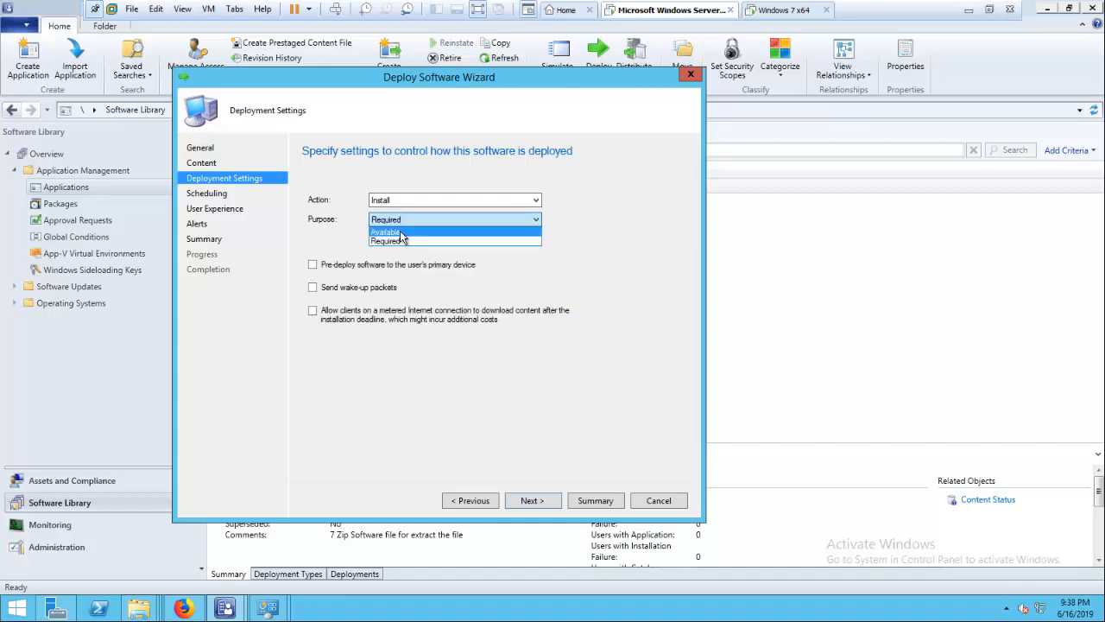
{"action": "left_click", "coordinate": [401, 232]}
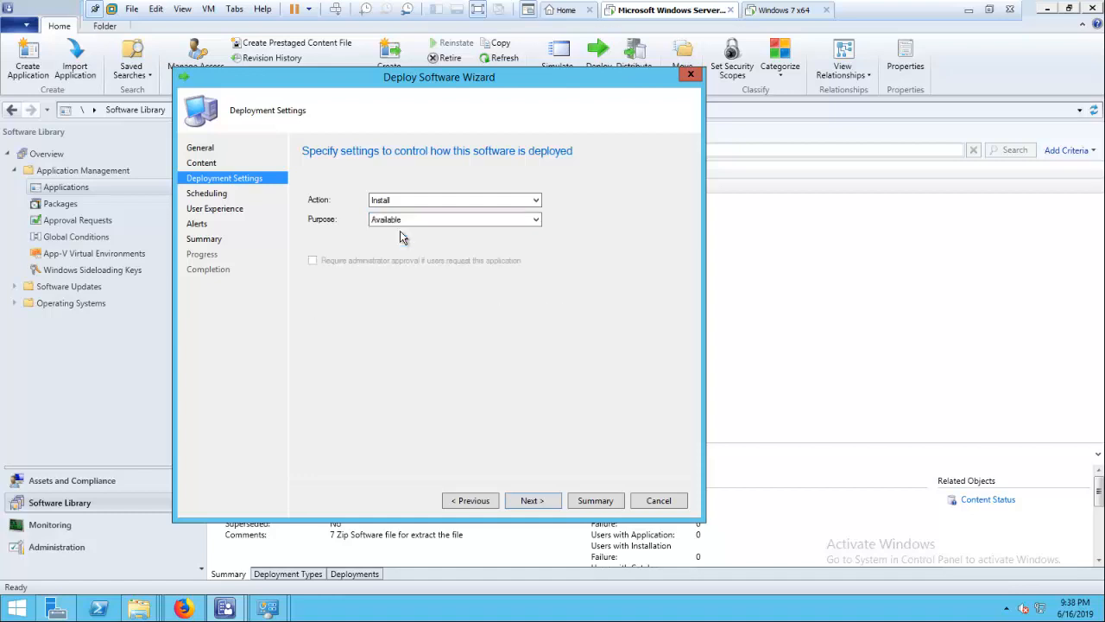
Keep the default schedule and set user notifications to display in Software Center and only show notifications for computer restarts
{"action": "left_click", "coordinate": [528, 500]}
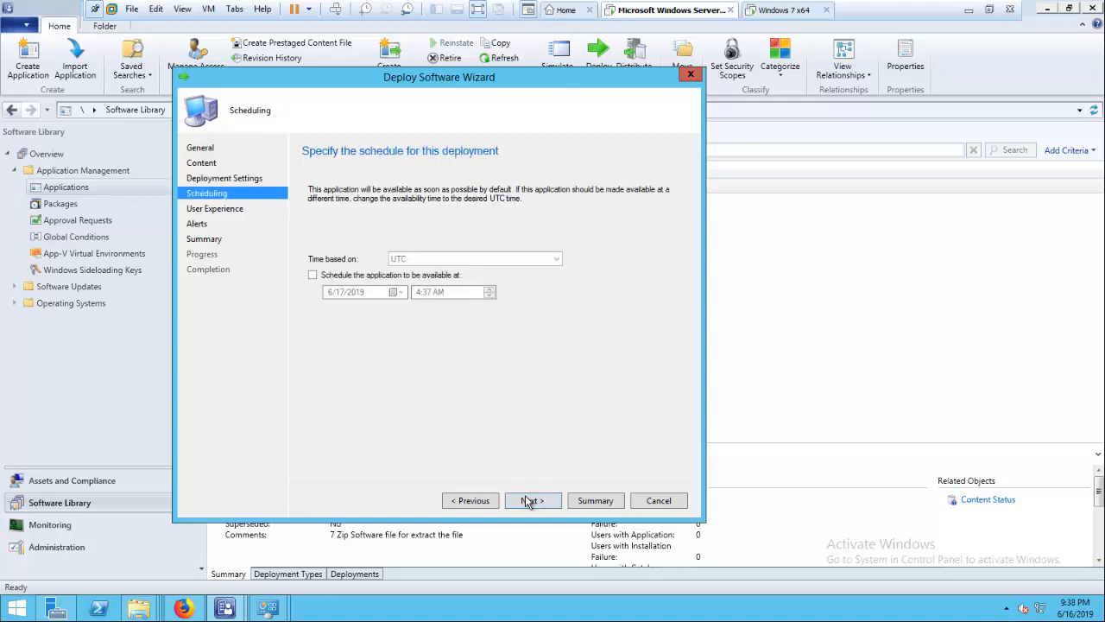
{"action": "left_click", "coordinate": [528, 501]}
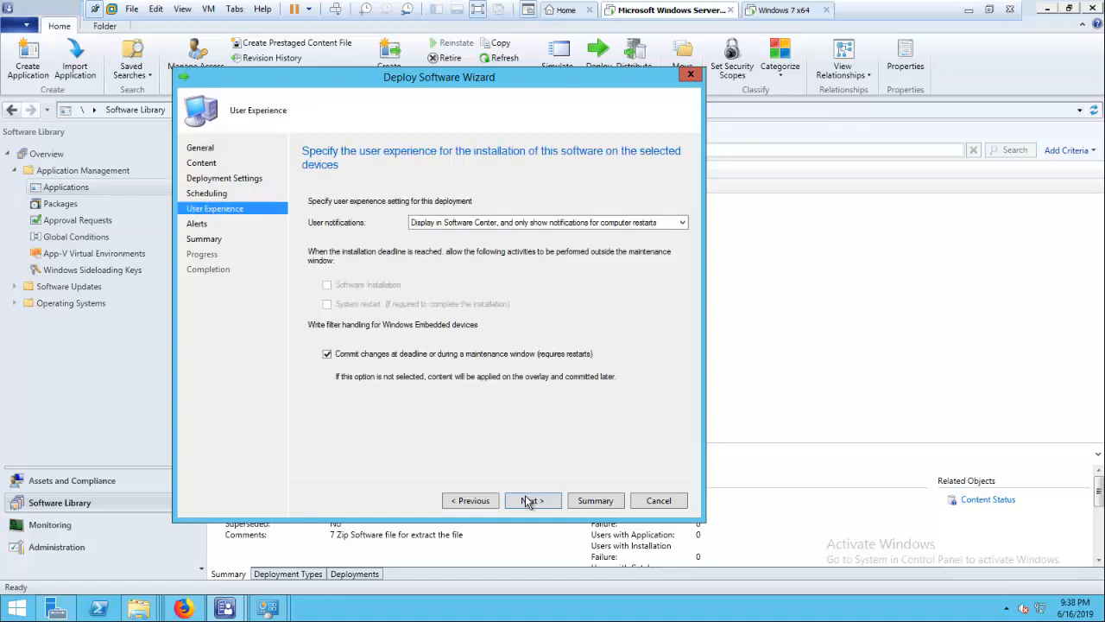
{"action": "left_click", "coordinate": [530, 226]}
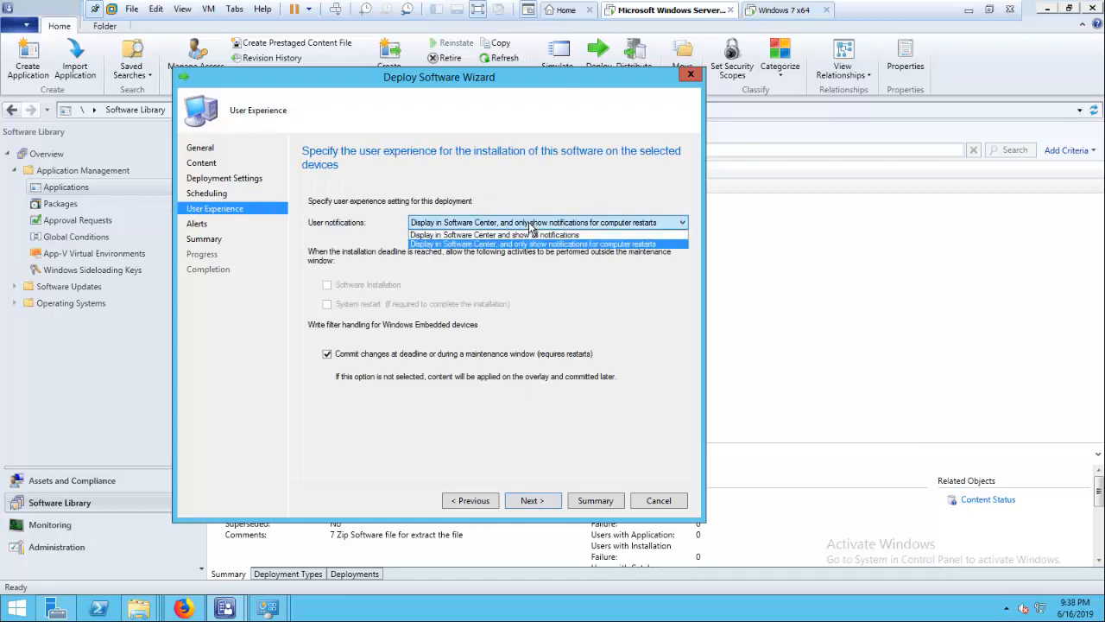
{"action": "left_click", "coordinate": [523, 244]}
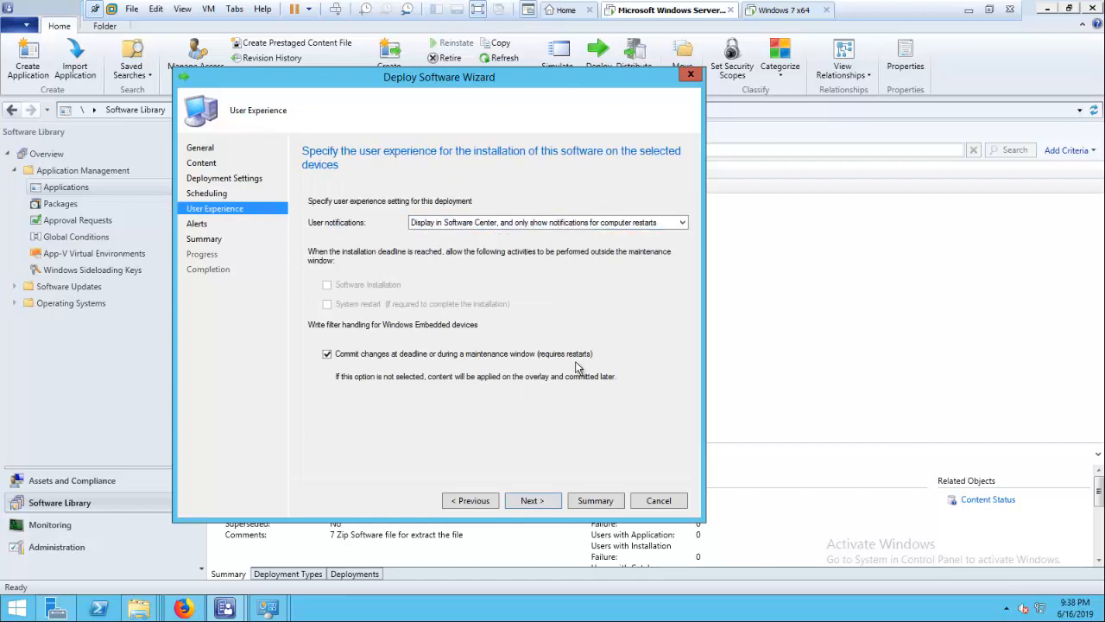
{"action": "left_click", "coordinate": [532, 500]}
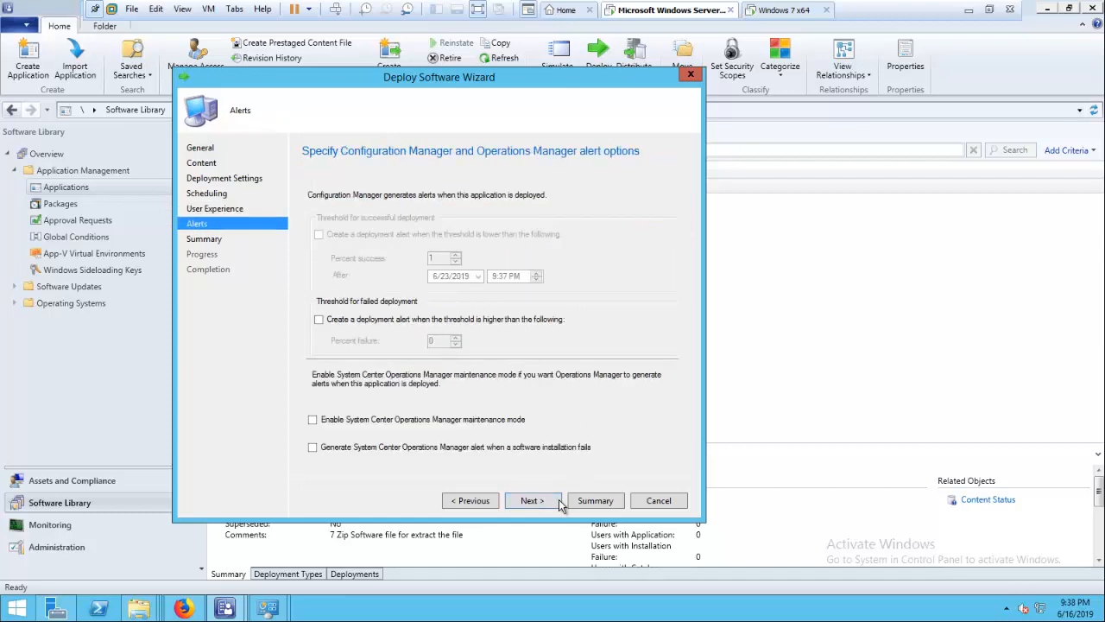
Keep the default alert options, apply the deployment from the summary, and close the completed wizard
{"action": "left_click", "coordinate": [535, 500]}
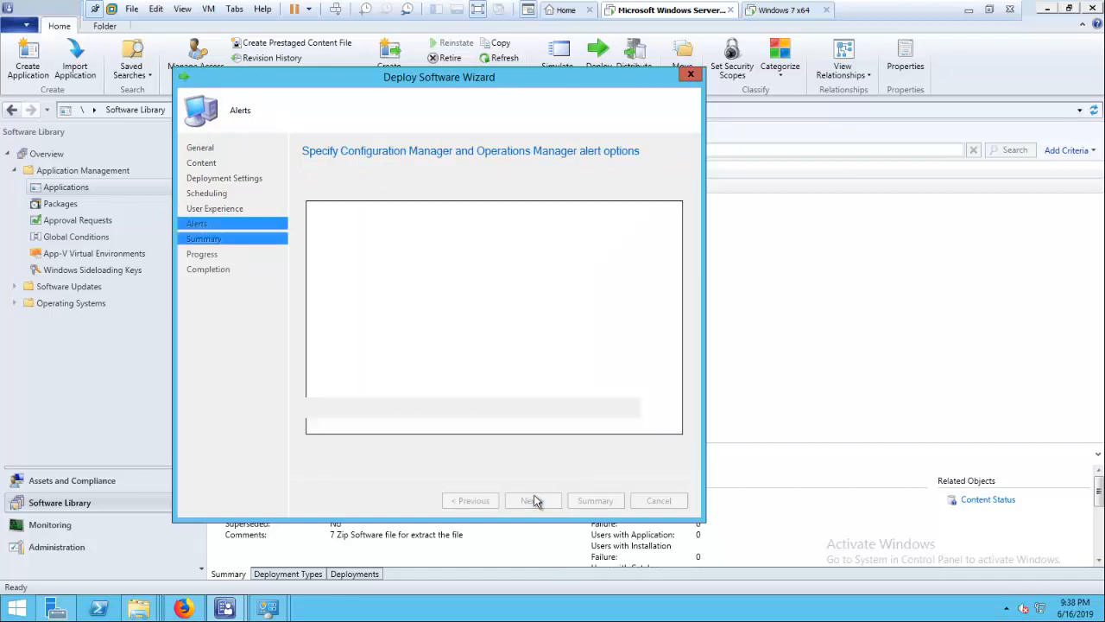
{"action": "left_click", "coordinate": [534, 501]}
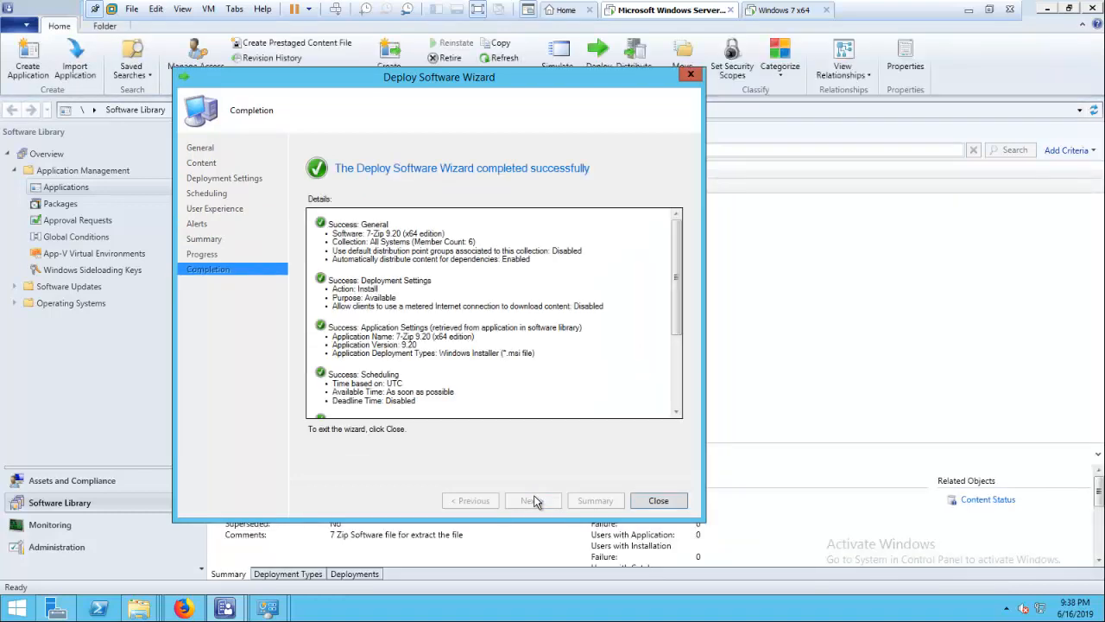
{"action": "left_click", "coordinate": [676, 505]}
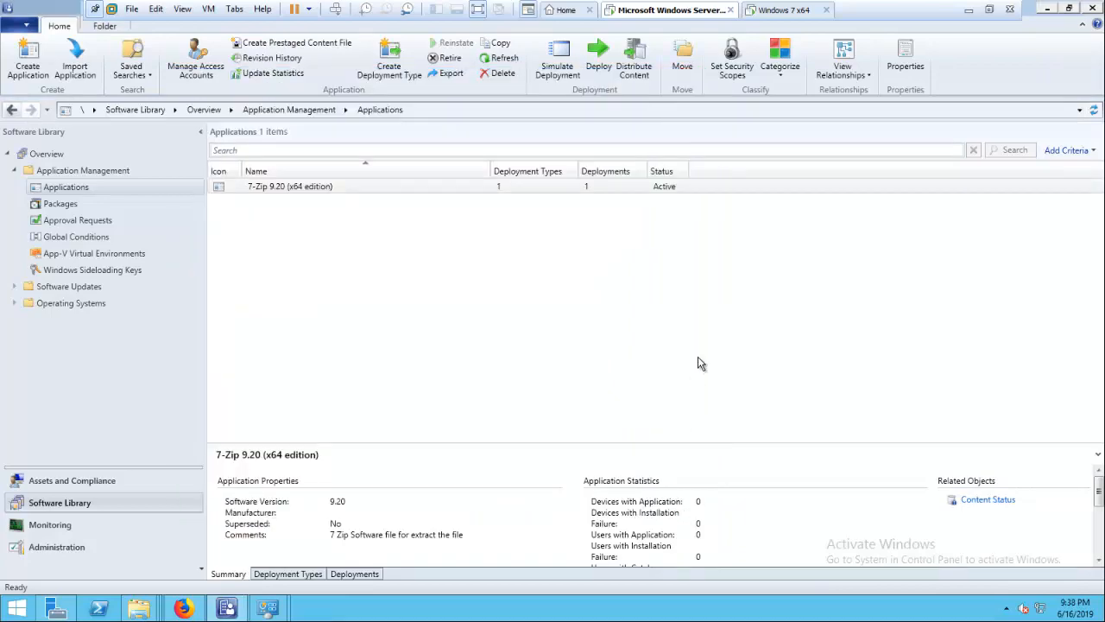
{"action": "left_click", "coordinate": [776, 8]}
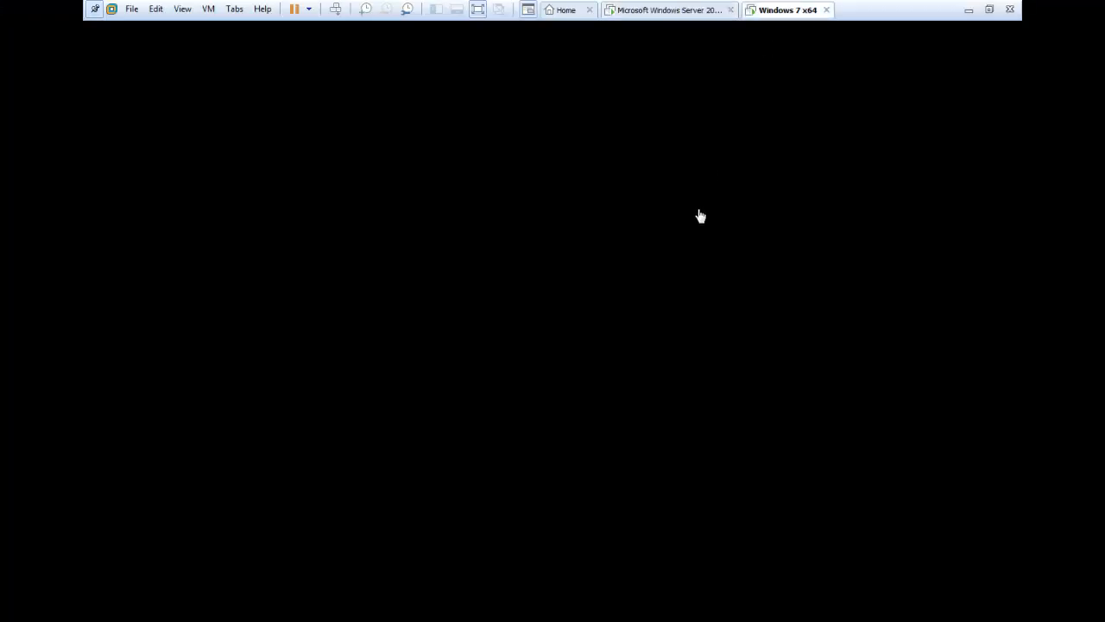
{"action": "left_click", "coordinate": [669, 9]}
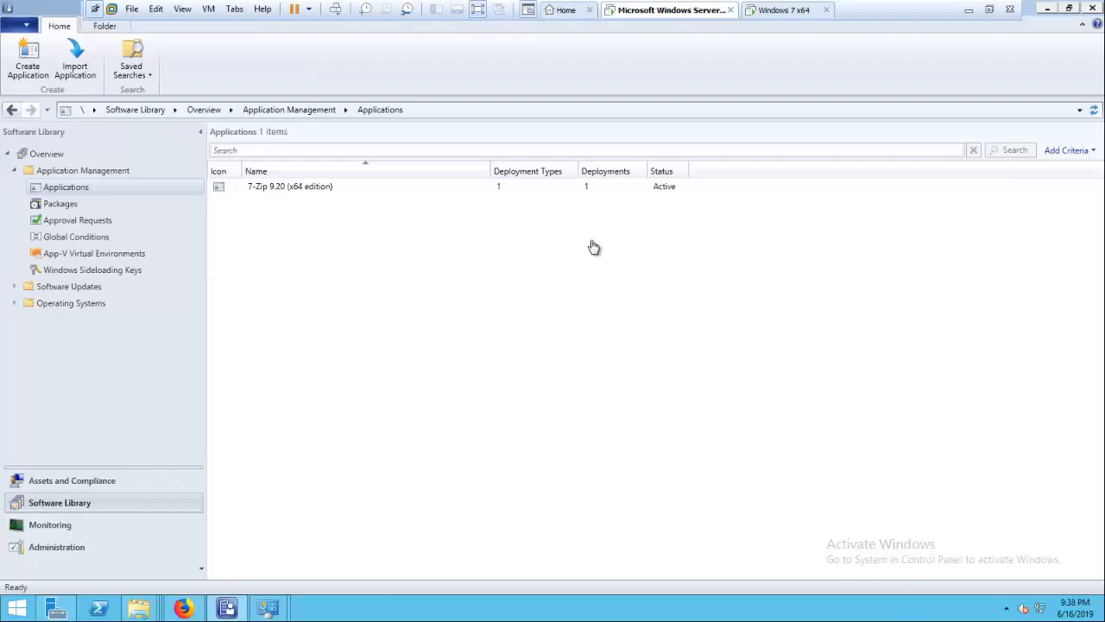
{"action": "left_click", "coordinate": [493, 192]}
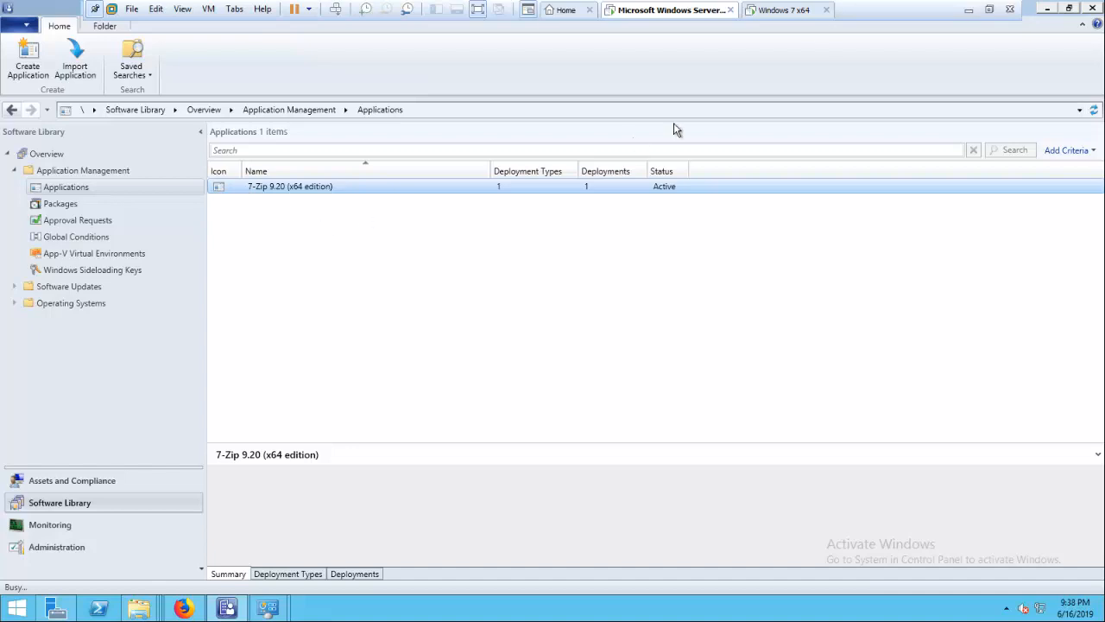
Open Software Center on the Windows 7 x64 virtual machine and check its Installation Status and Available Software lists
{"action": "left_click", "coordinate": [765, 10]}
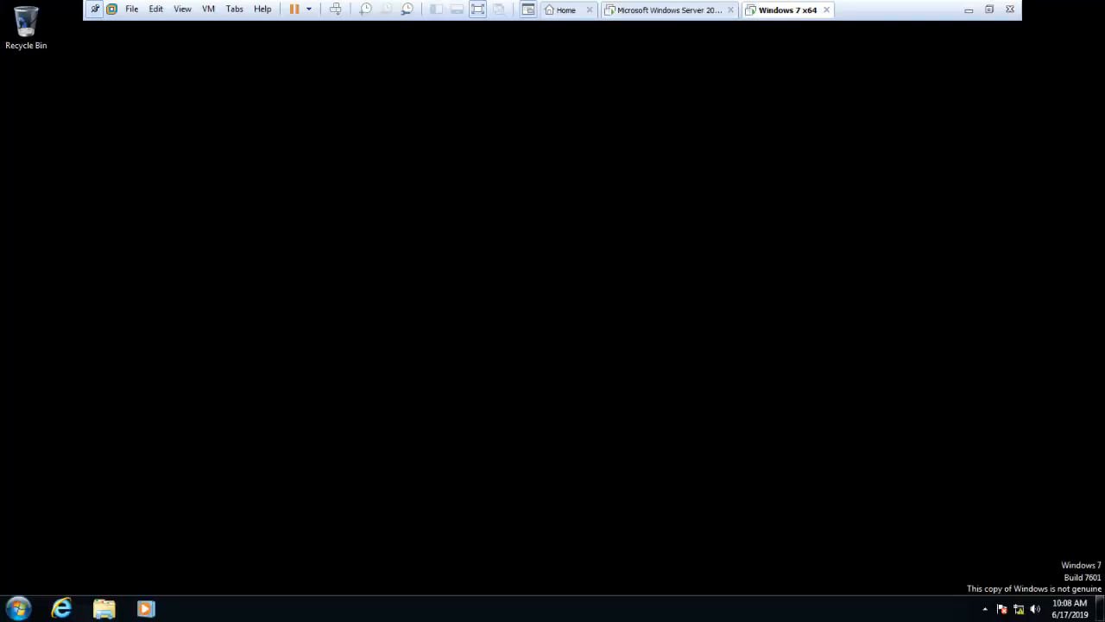
{"action": "left_click", "coordinate": [18, 607]}
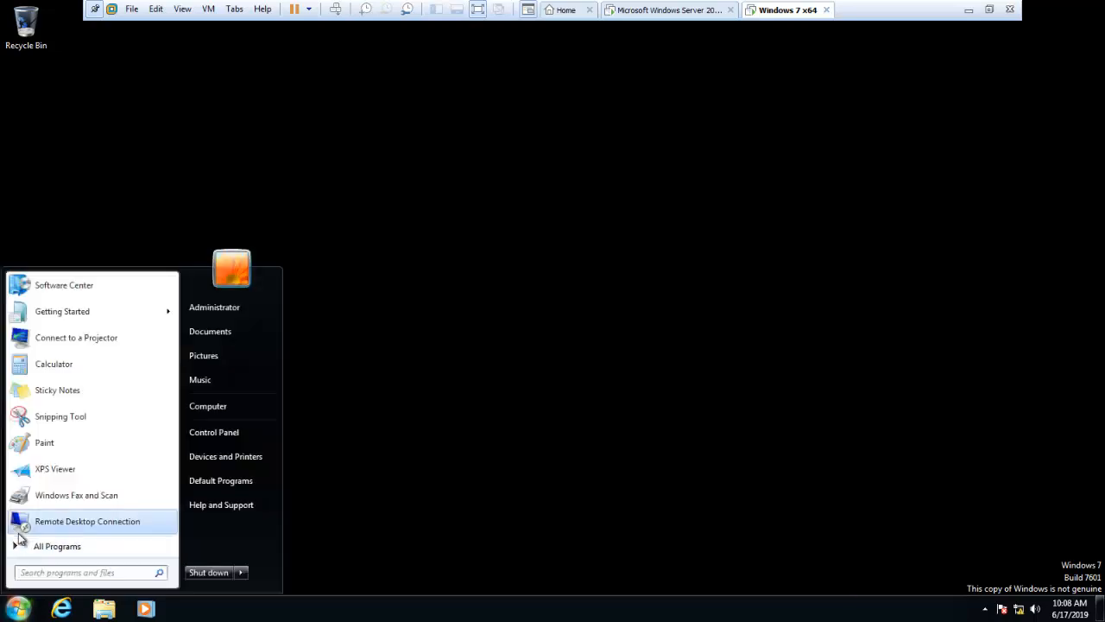
{"action": "left_click", "coordinate": [26, 547]}
{"action": "left_click", "coordinate": [83, 463]}
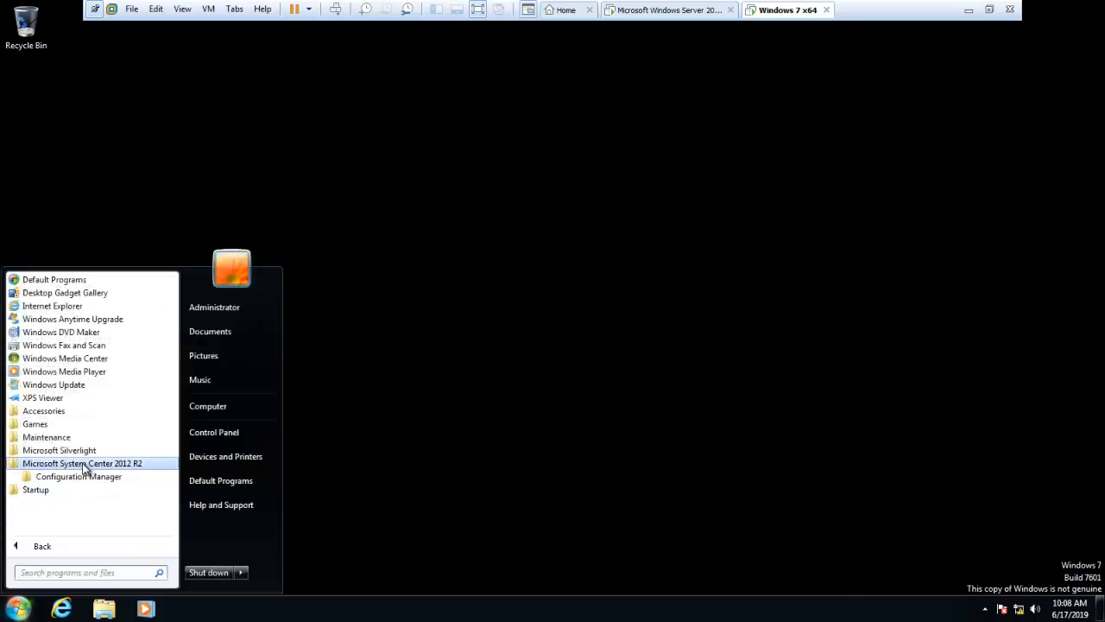
{"action": "left_click", "coordinate": [78, 476]}
{"action": "left_click", "coordinate": [74, 490]}
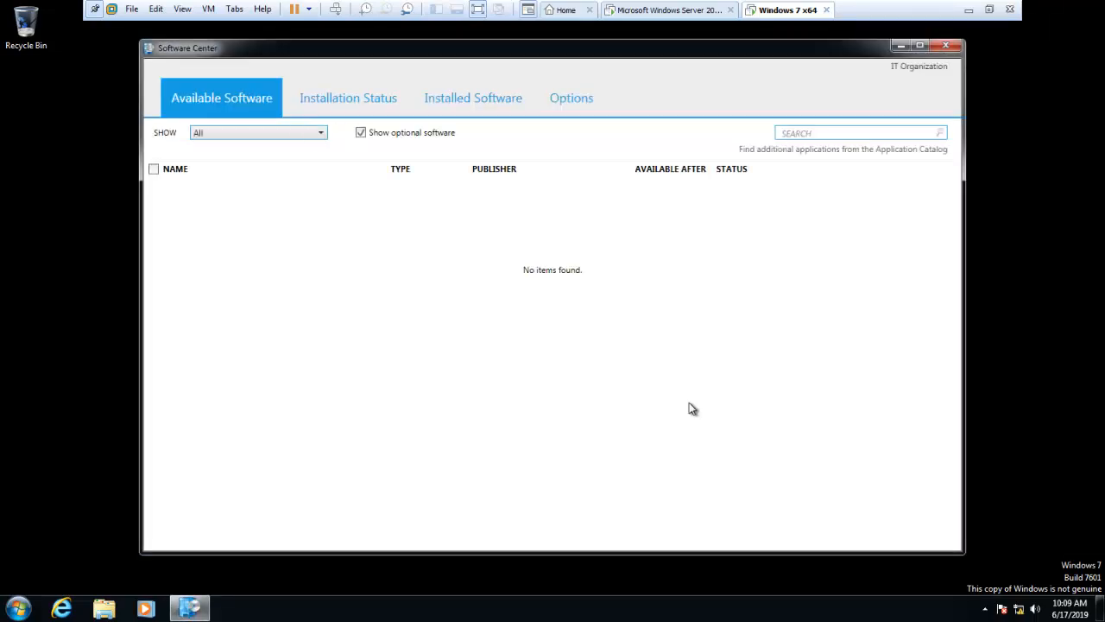
{"action": "left_click", "coordinate": [337, 96]}
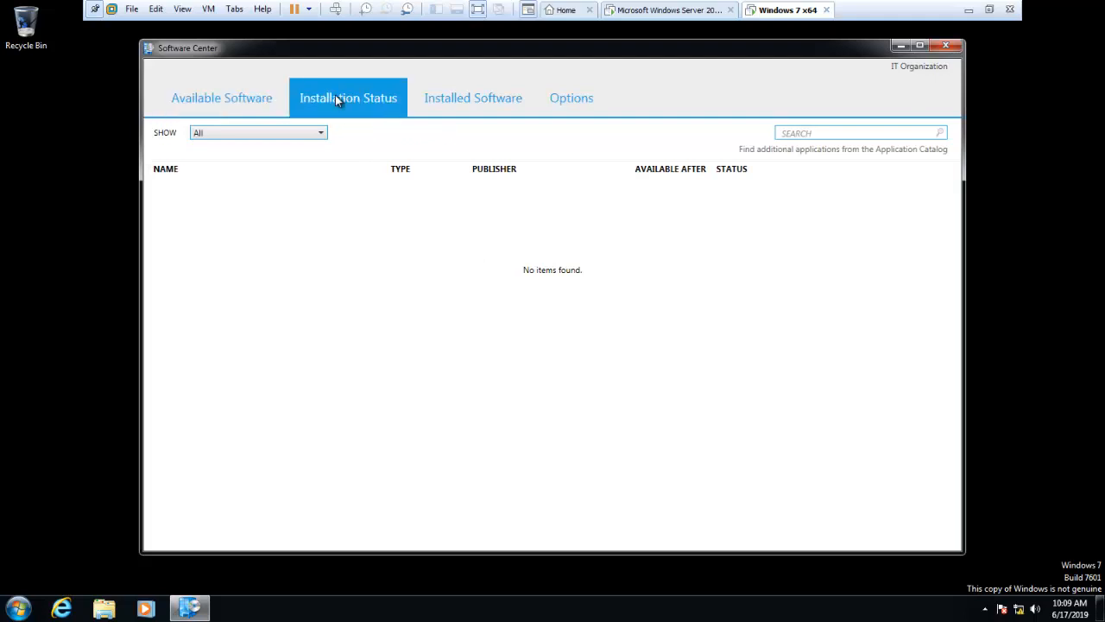
{"action": "left_click", "coordinate": [240, 97]}
Open the Configuration Manager client properties from Control Panel and minimize the Control Panel window
{"action": "left_click", "coordinate": [18, 608]}
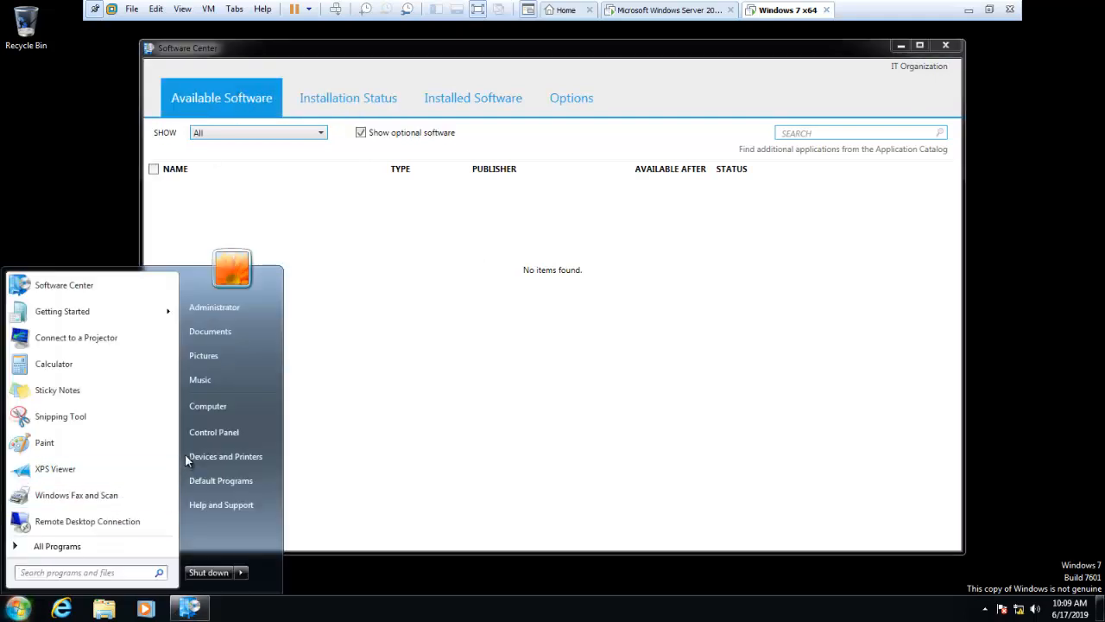
{"action": "left_click", "coordinate": [207, 432]}
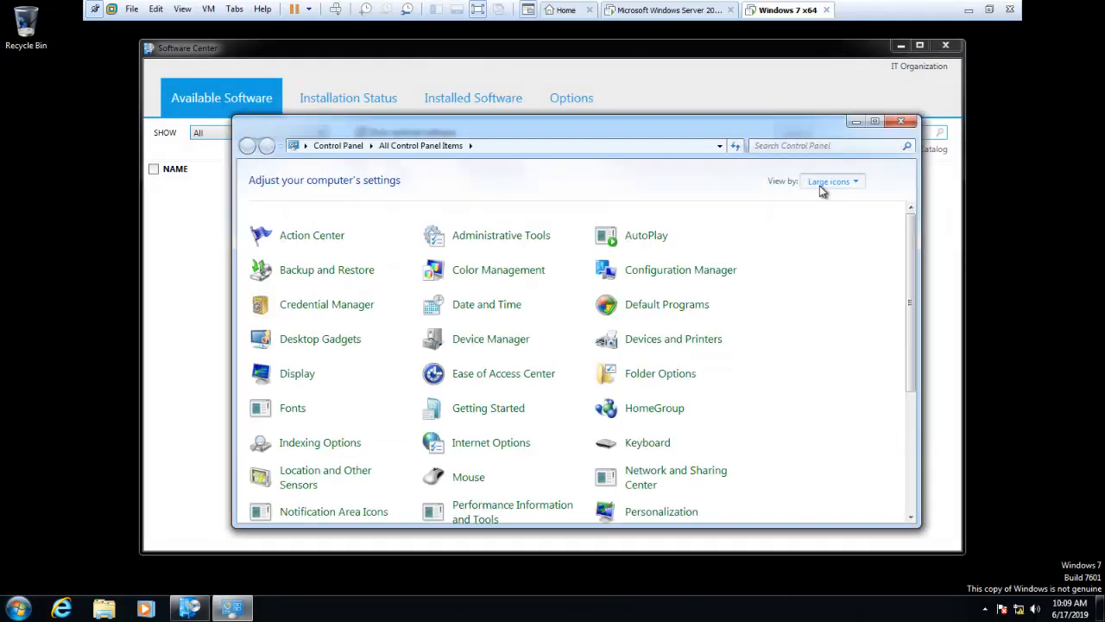
{"action": "left_click", "coordinate": [825, 181]}
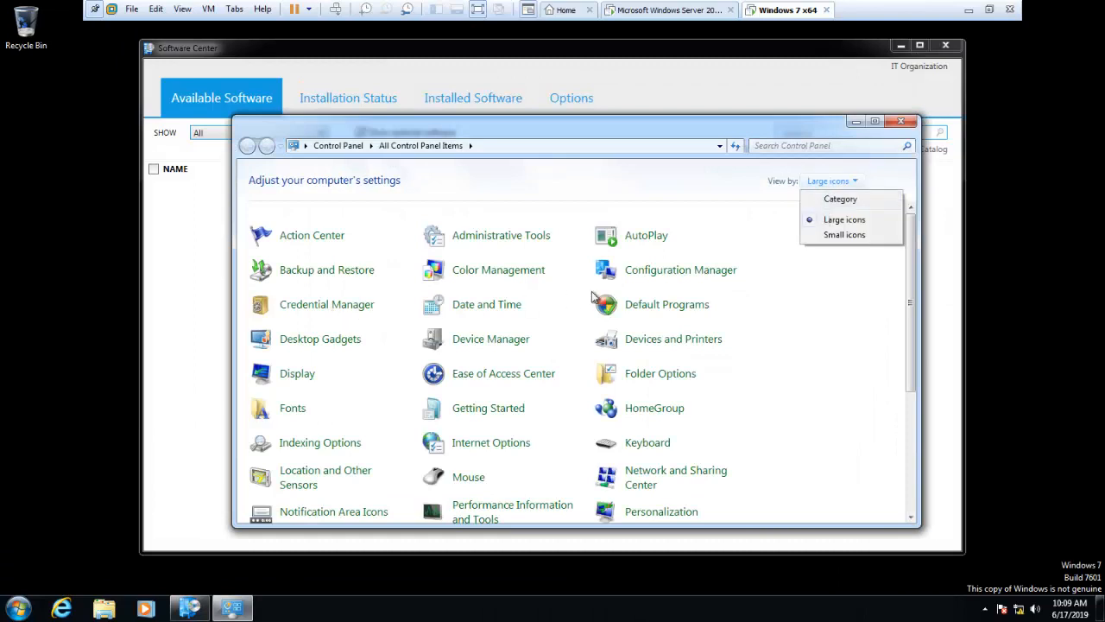
{"action": "left_click", "coordinate": [654, 276]}
{"action": "left_click", "coordinate": [856, 121]}
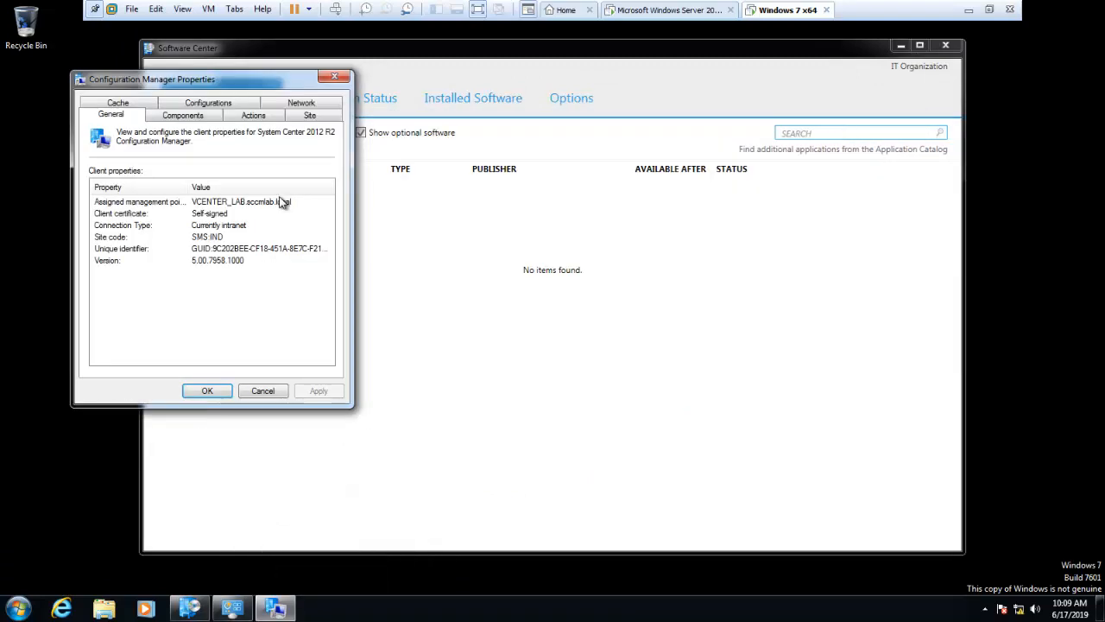
Run the Machine Policy Retrieval & Evaluation Cycle client action and dismiss its notice
{"action": "left_click", "coordinate": [273, 116]}
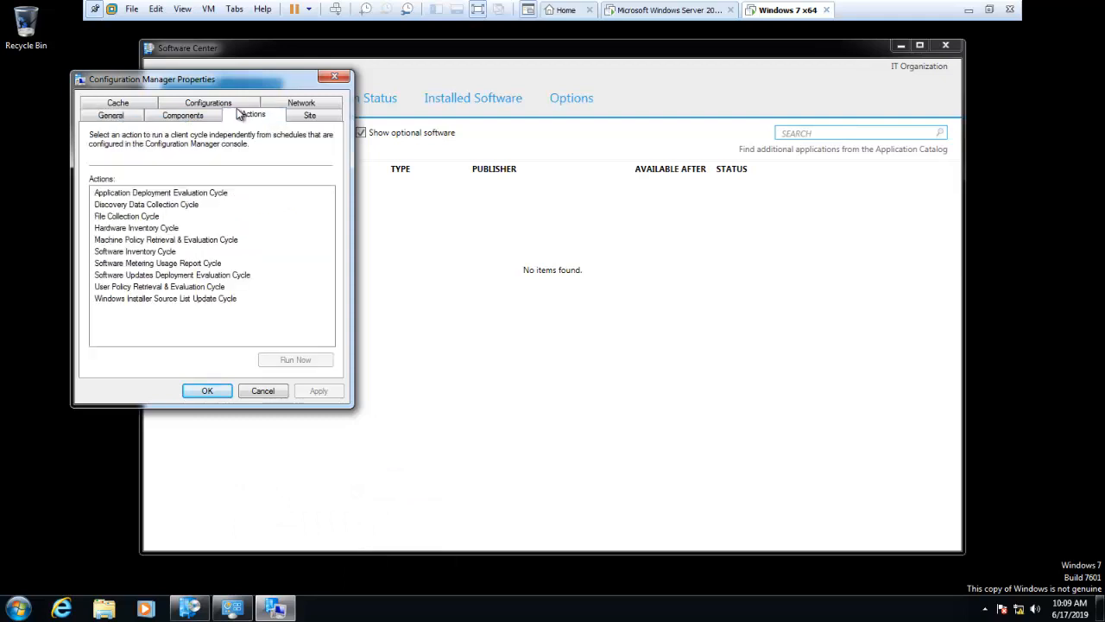
{"action": "left_click", "coordinate": [121, 241]}
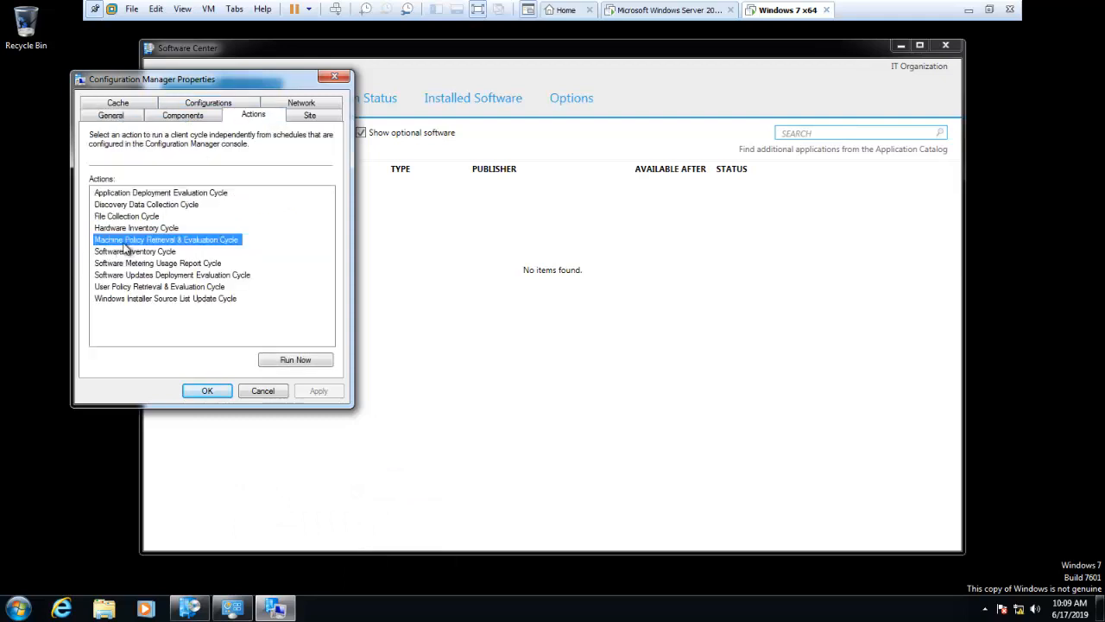
{"action": "left_click", "coordinate": [291, 360]}
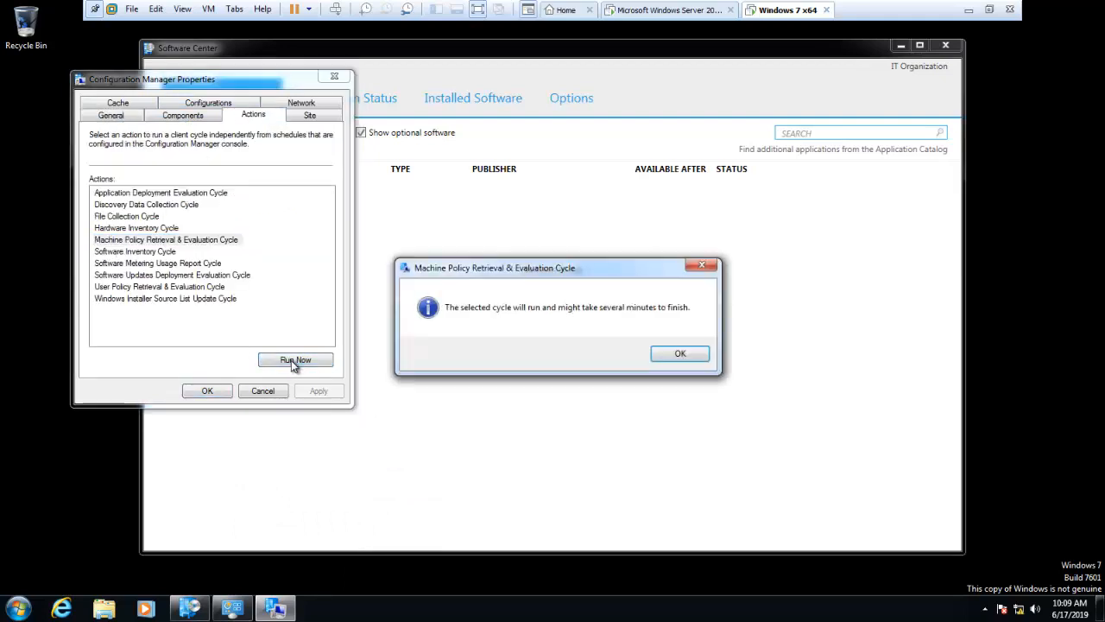
{"action": "left_click", "coordinate": [681, 355]}
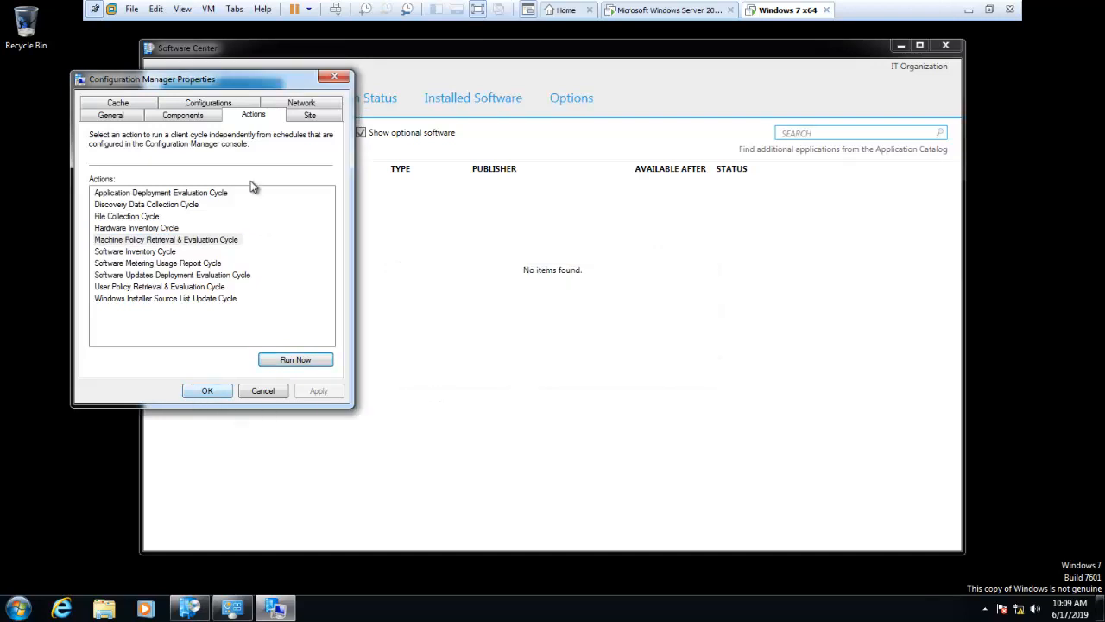
Arrange the client properties and Software Center windows side by side, and start installing 7-Zip 9.20 (x64 edition)
{"action": "left_click_drag", "start_coordinate": [252, 82], "coordinate": [188, 89]}
{"action": "left_click_drag", "start_coordinate": [352, 56], "coordinate": [452, 67]}
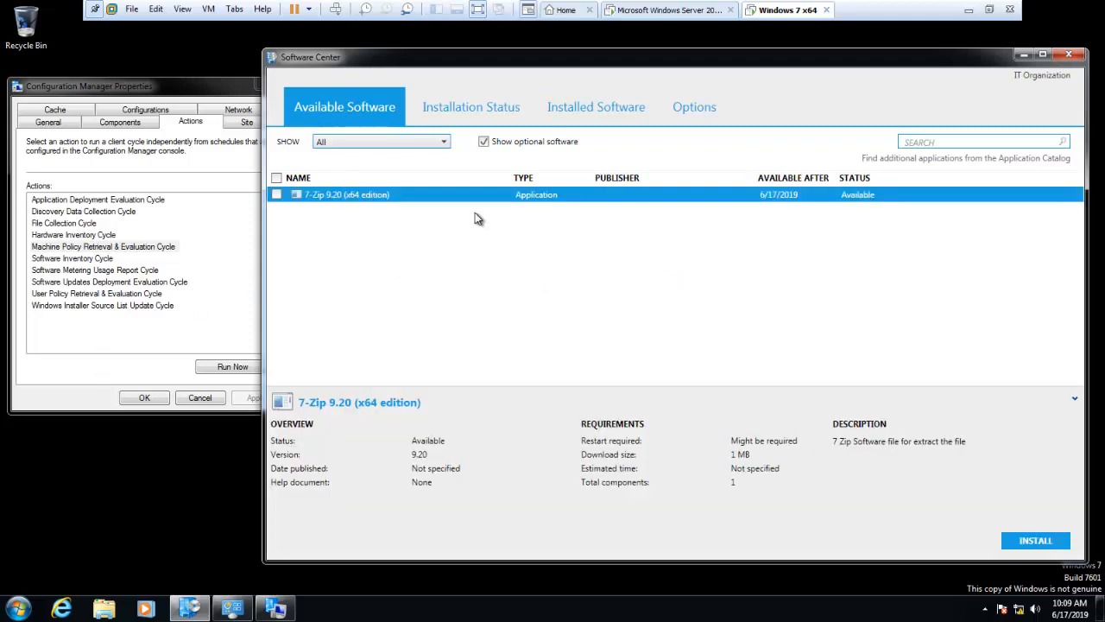
{"action": "left_click", "coordinate": [277, 196]}
{"action": "left_click", "coordinate": [1030, 543]}
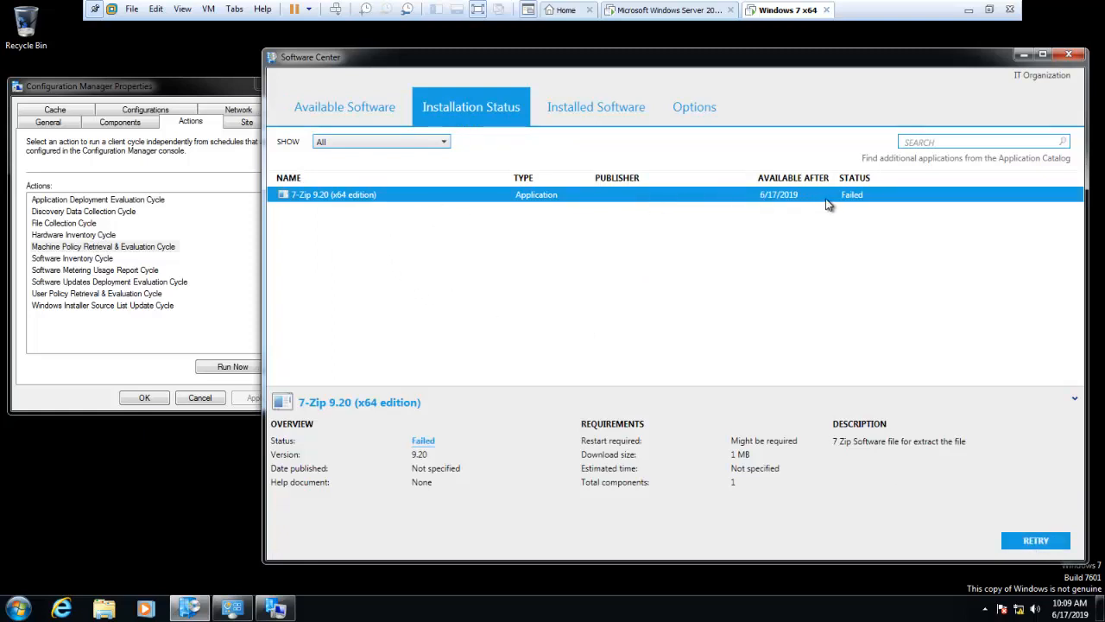
Open the status details of the 7-Zip installation, expand the additional information, and select the error text
{"action": "left_click", "coordinate": [423, 441]}
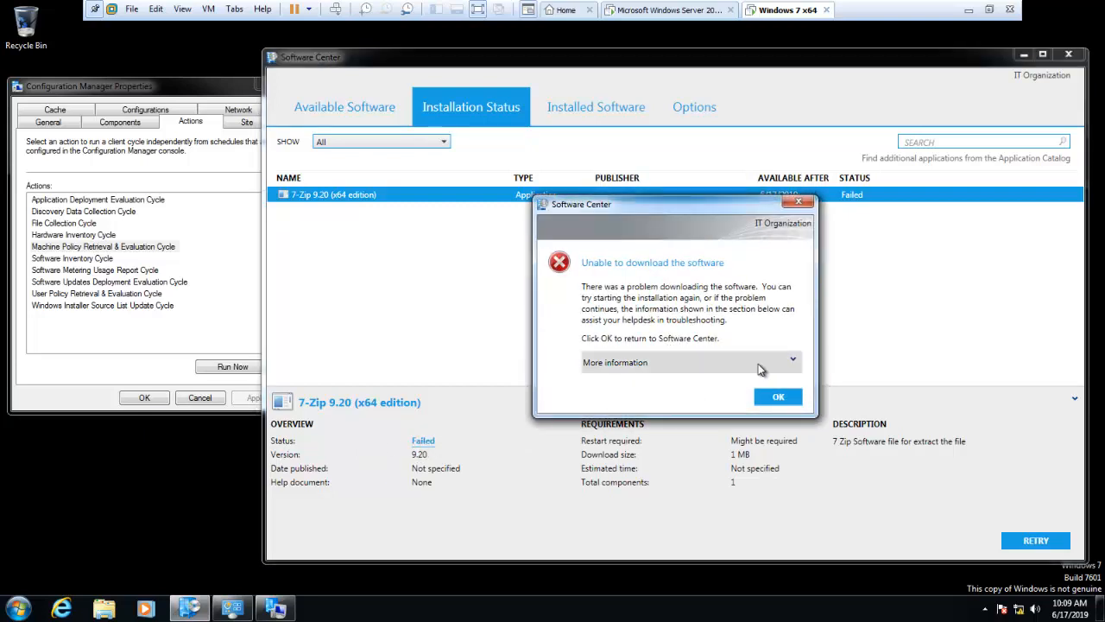
{"action": "left_click", "coordinate": [704, 362]}
{"action": "left_click_drag", "start_coordinate": [647, 390], "coordinate": [711, 422]}
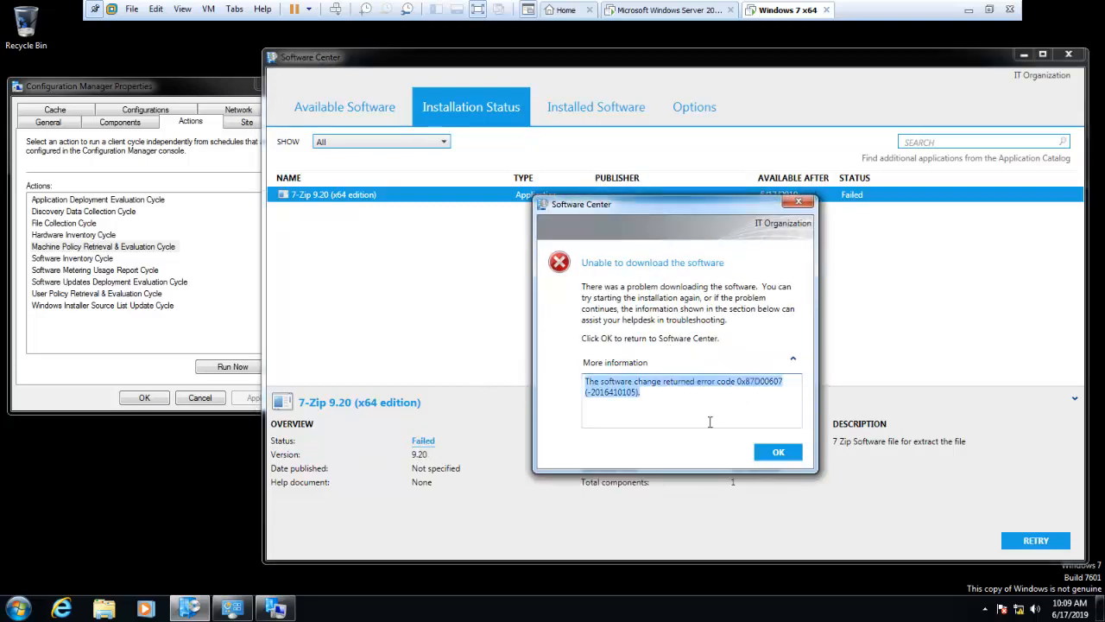
Highlight the error text in the failed 7-Zip installation's details and close the details dialog
{"action": "left_click", "coordinate": [712, 401]}
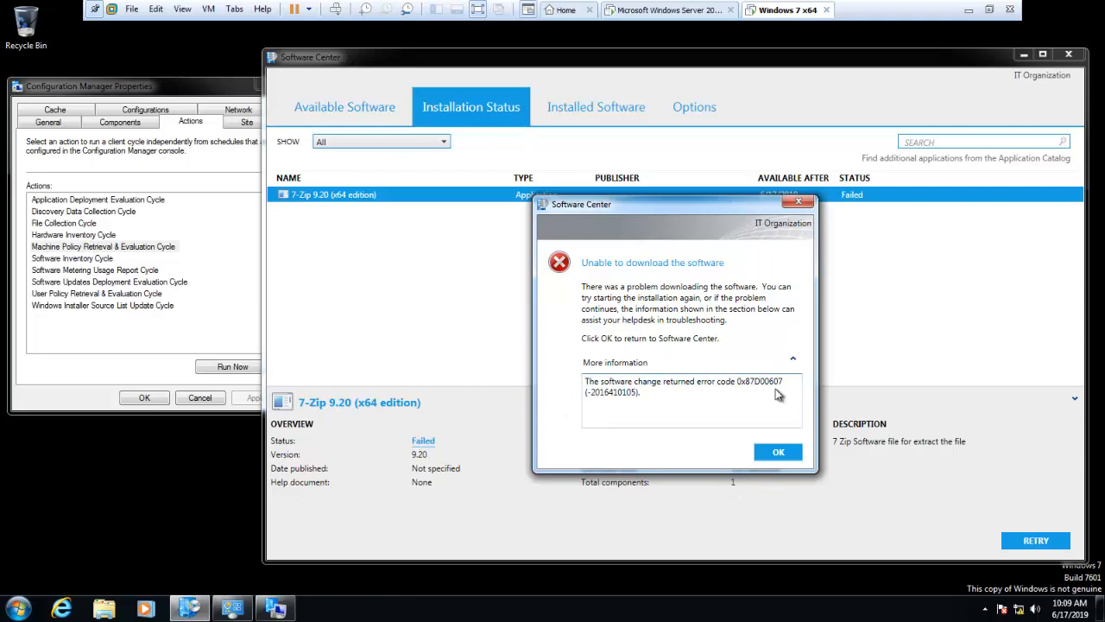
{"action": "left_click_drag", "start_coordinate": [585, 380], "coordinate": [665, 395]}
{"action": "left_click", "coordinate": [766, 451]}
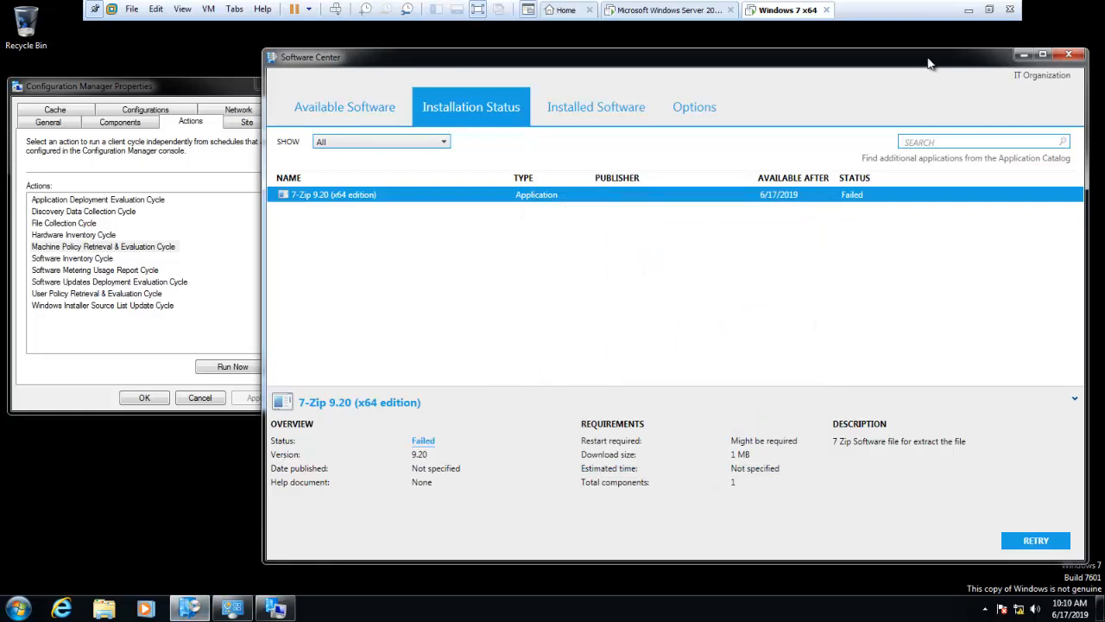
Switch to the SCCM SOFTWARE INSTALLATION presentation in PowerPoint and show the Client Side Log File slide
{"action": "left_click", "coordinate": [969, 10]}
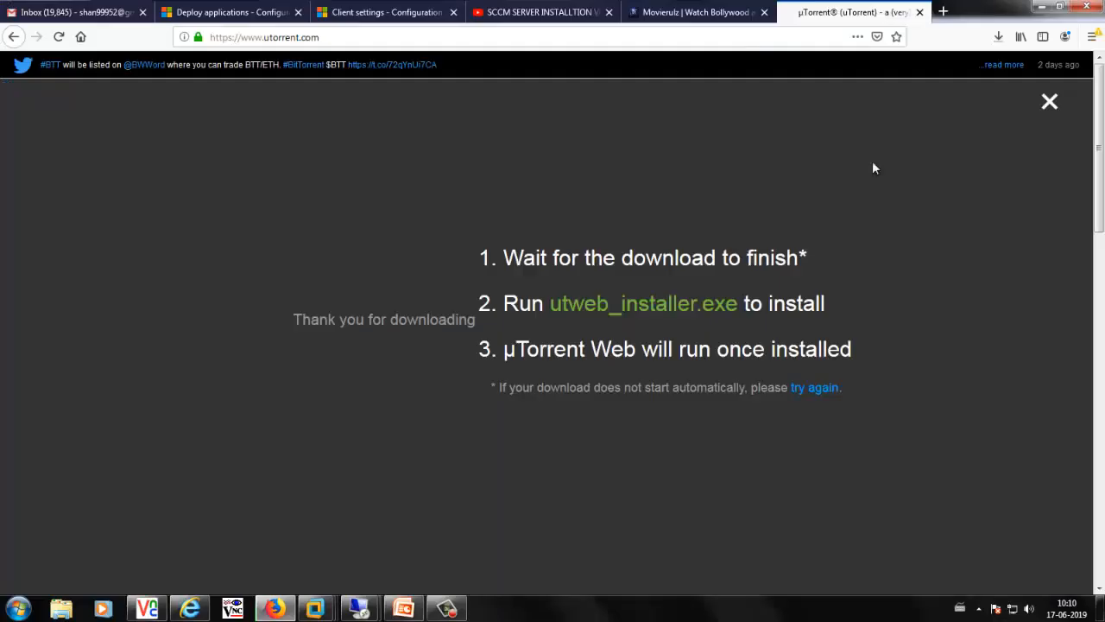
{"action": "left_click", "coordinate": [404, 609]}
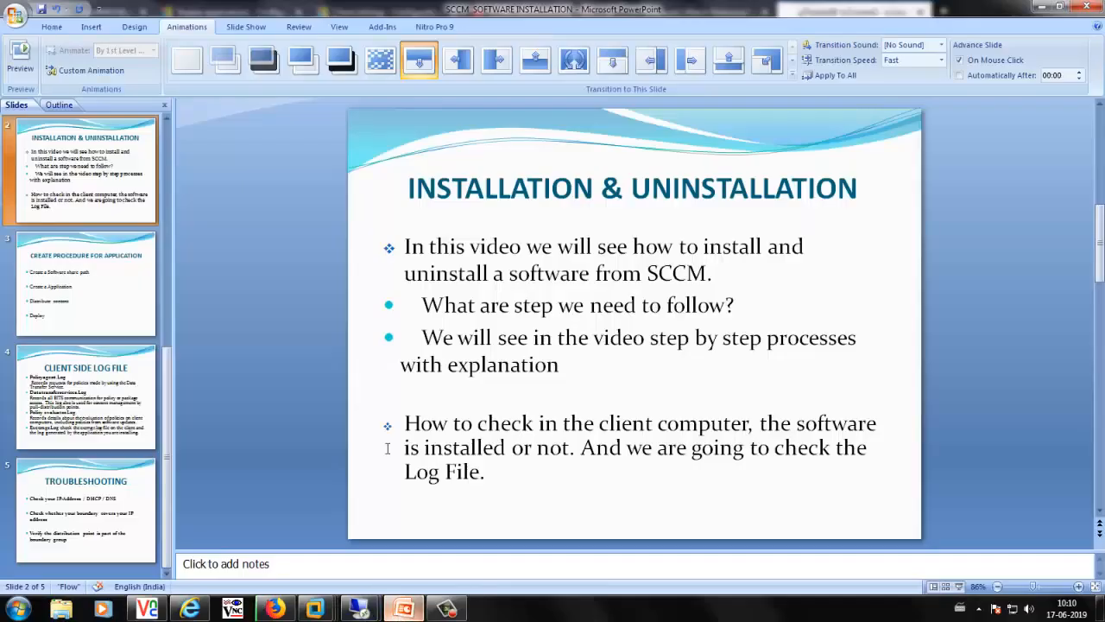
{"action": "left_click", "coordinate": [128, 510]}
{"action": "left_click", "coordinate": [103, 402]}
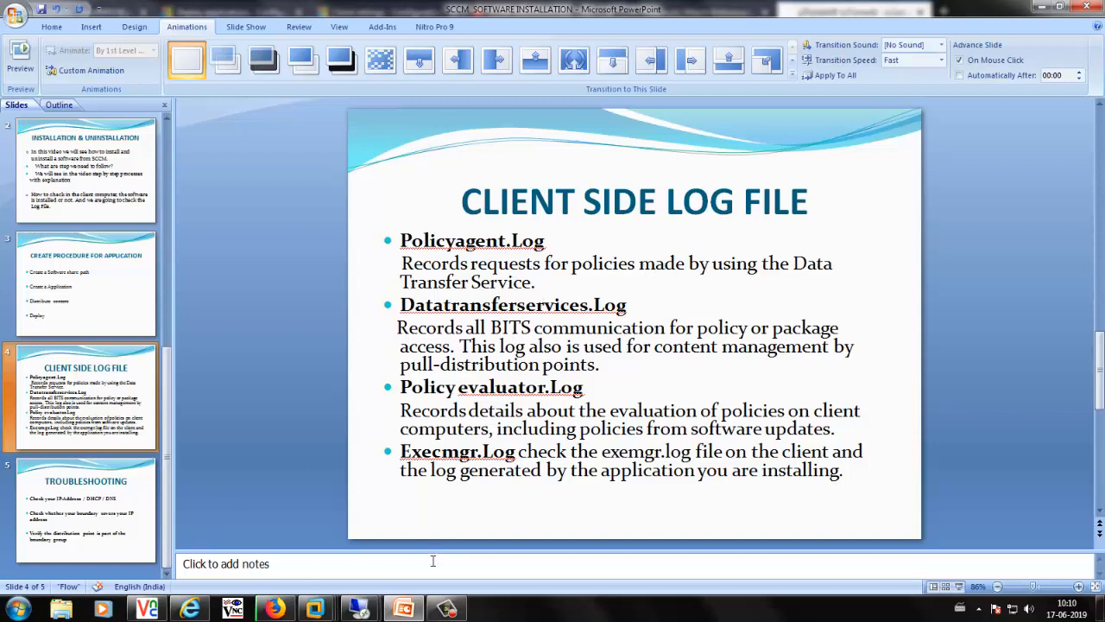
Return to the Windows 7 x64 virtual machine and launch cmtrace from Local Disk (C:)
{"action": "mouse_move", "coordinate": [317, 609]}
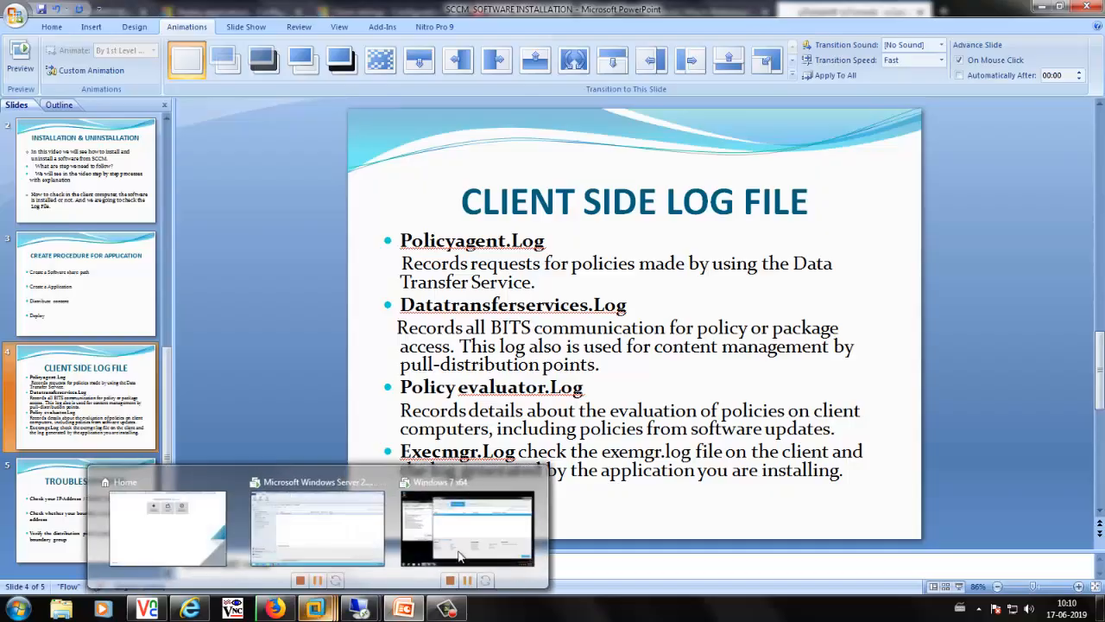
{"action": "left_click", "coordinate": [462, 527]}
{"action": "key", "text": "super+e"}
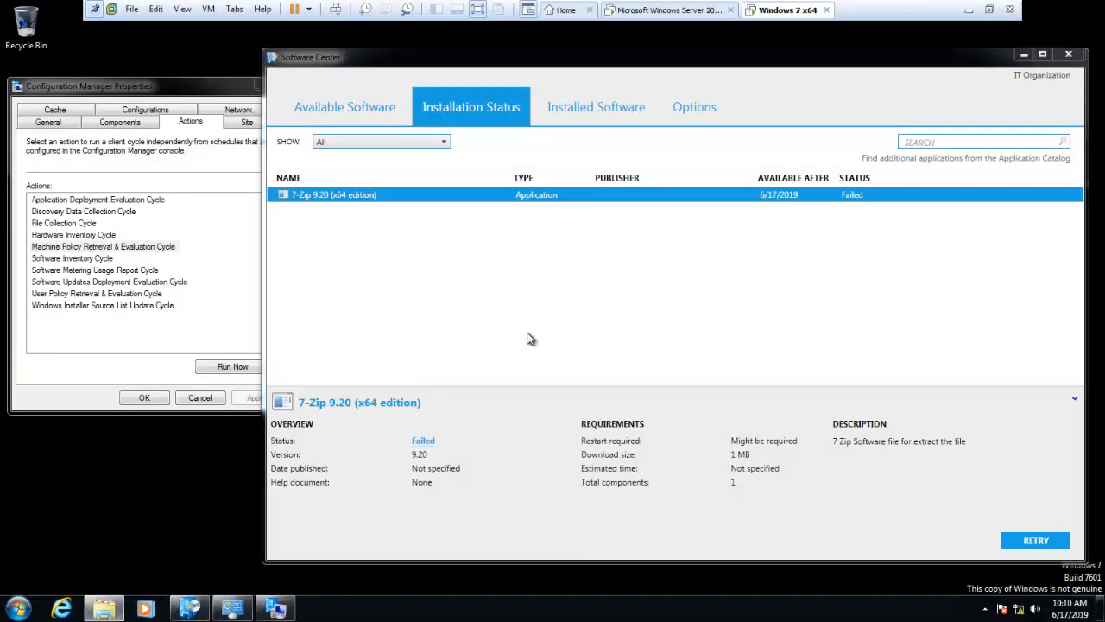
{"action": "key", "text": "Return"}
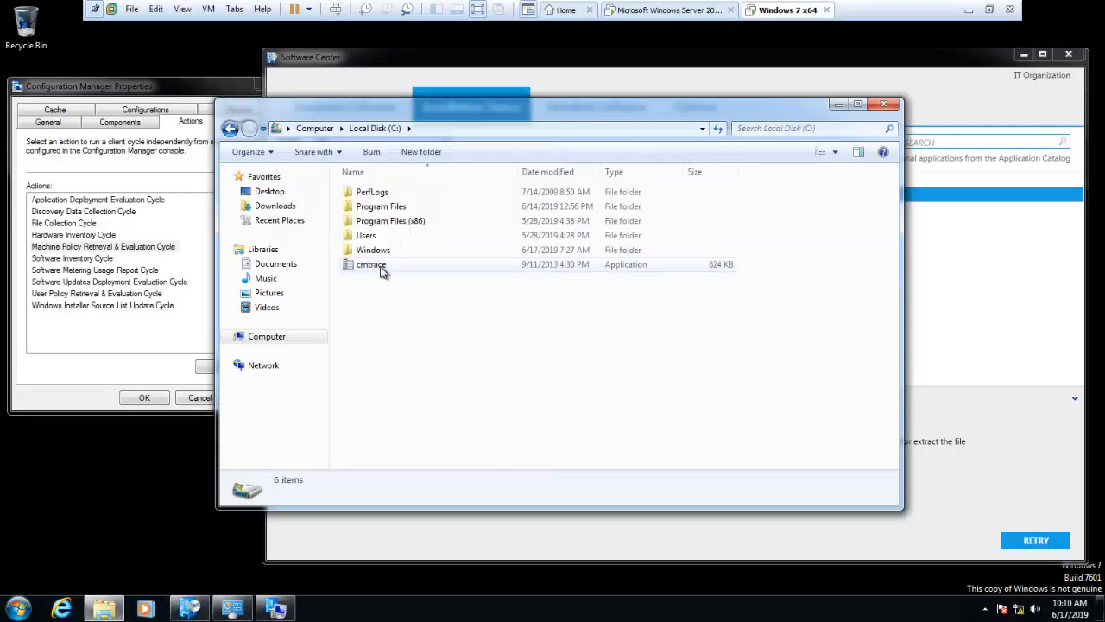
{"action": "double_click", "coordinate": [380, 266]}
Open the PolicyAgent log in a maximized trace window and inspect the entry for the application policy's completed download
{"action": "left_click", "coordinate": [124, 150]}
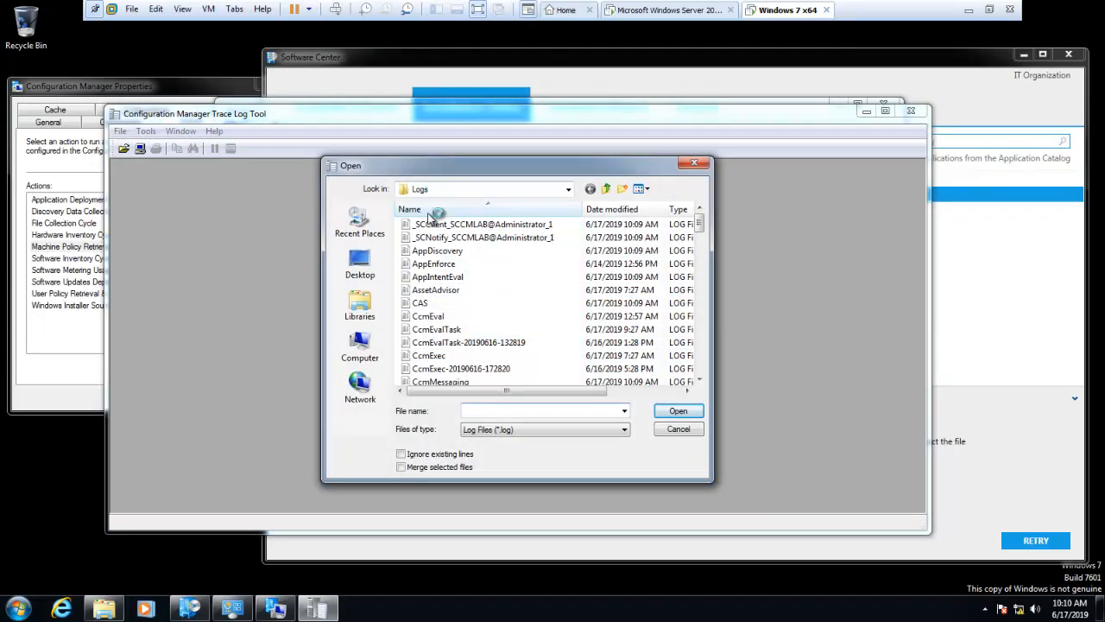
{"action": "left_click", "coordinate": [451, 316]}
{"action": "key", "text": "p"}
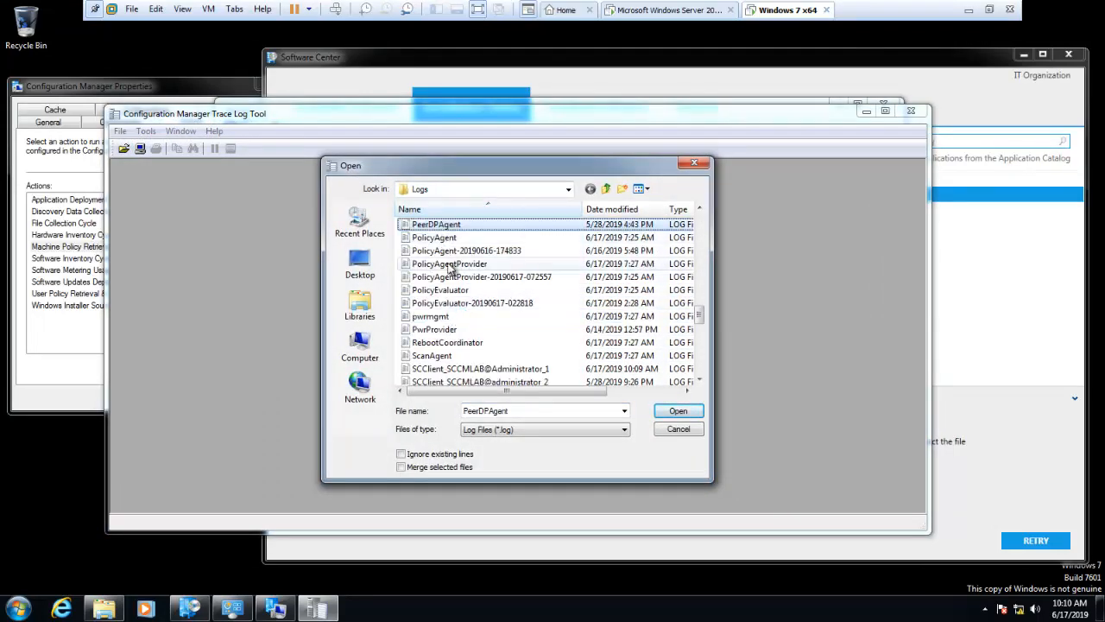
{"action": "left_click", "coordinate": [450, 250]}
{"action": "left_click", "coordinate": [449, 238]}
{"action": "double_click", "coordinate": [449, 241]}
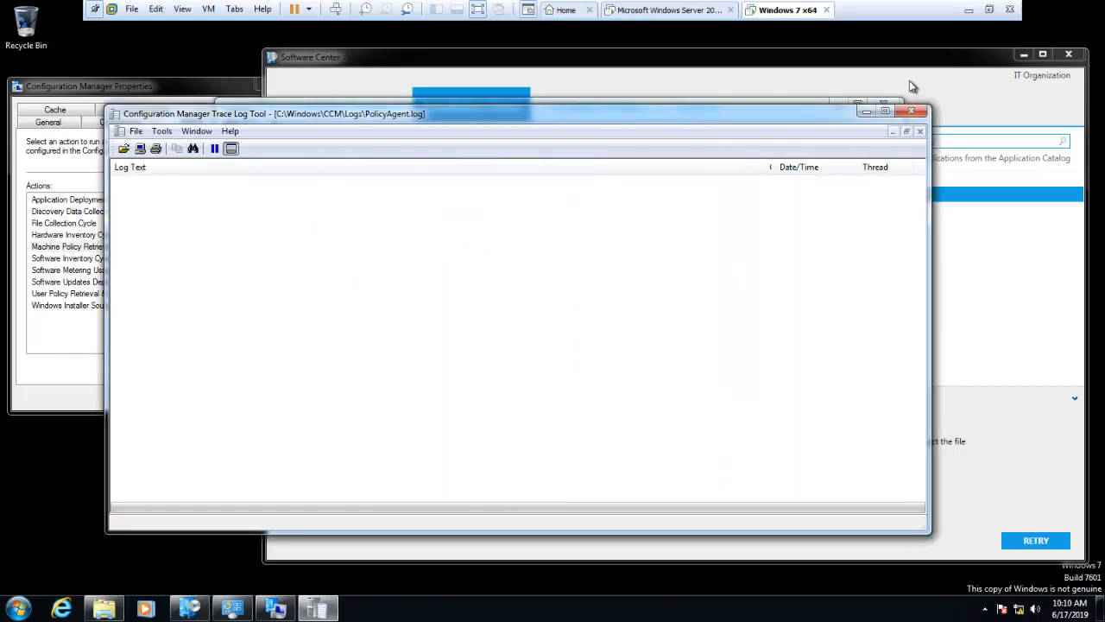
{"action": "left_click", "coordinate": [885, 113]}
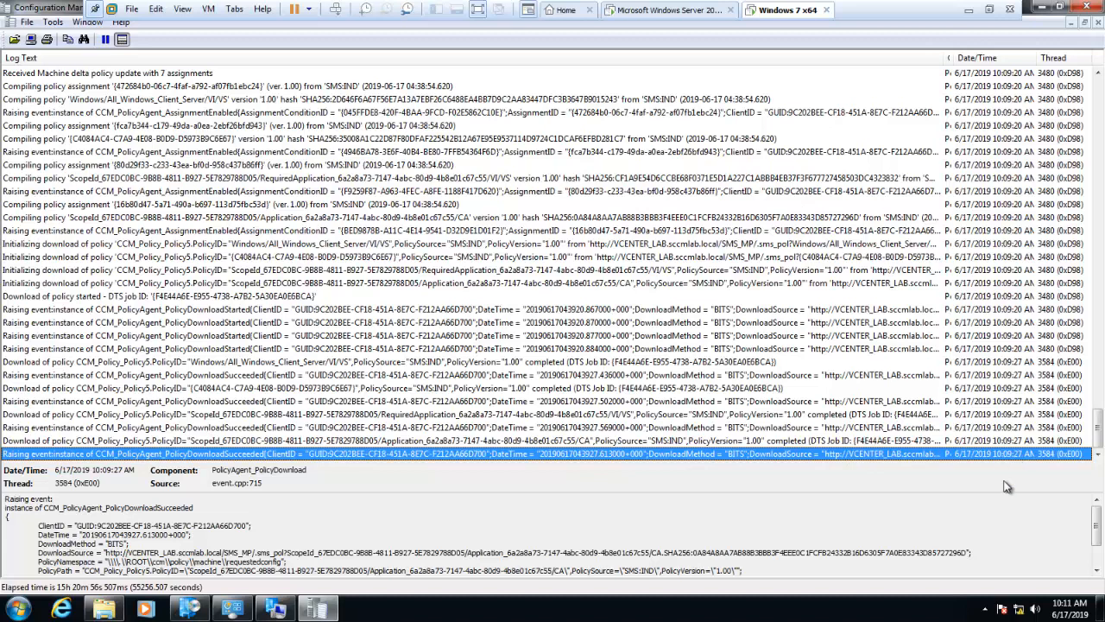
{"action": "left_click", "coordinate": [394, 442]}
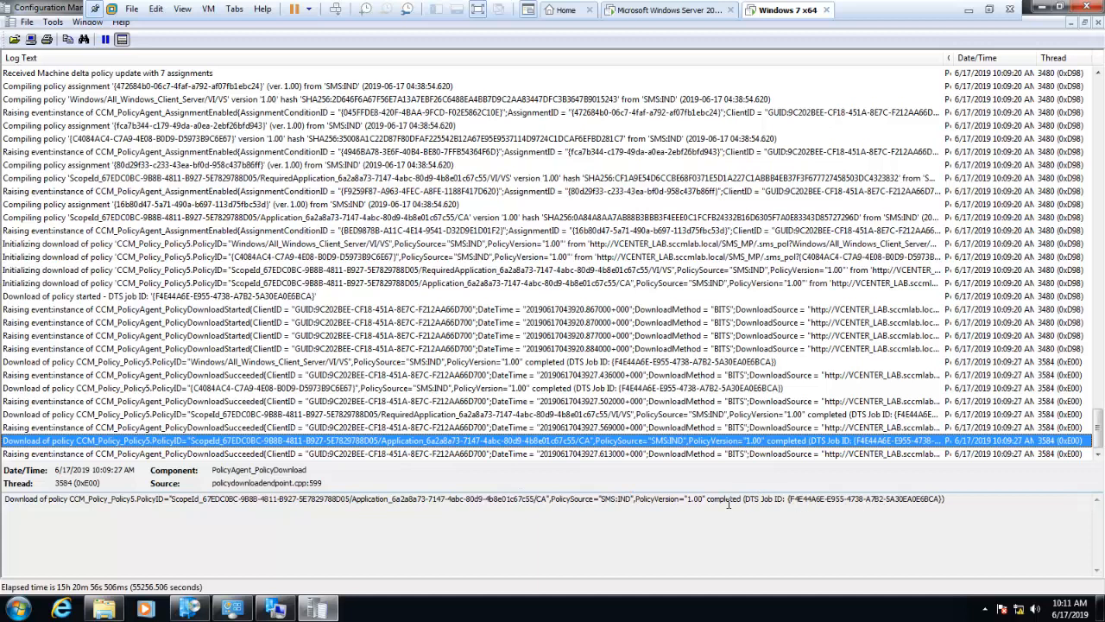
Open the DataTransferService log and step through the latest DTS job's entries from DownloadingData to the completed download
{"action": "left_click", "coordinate": [14, 39]}
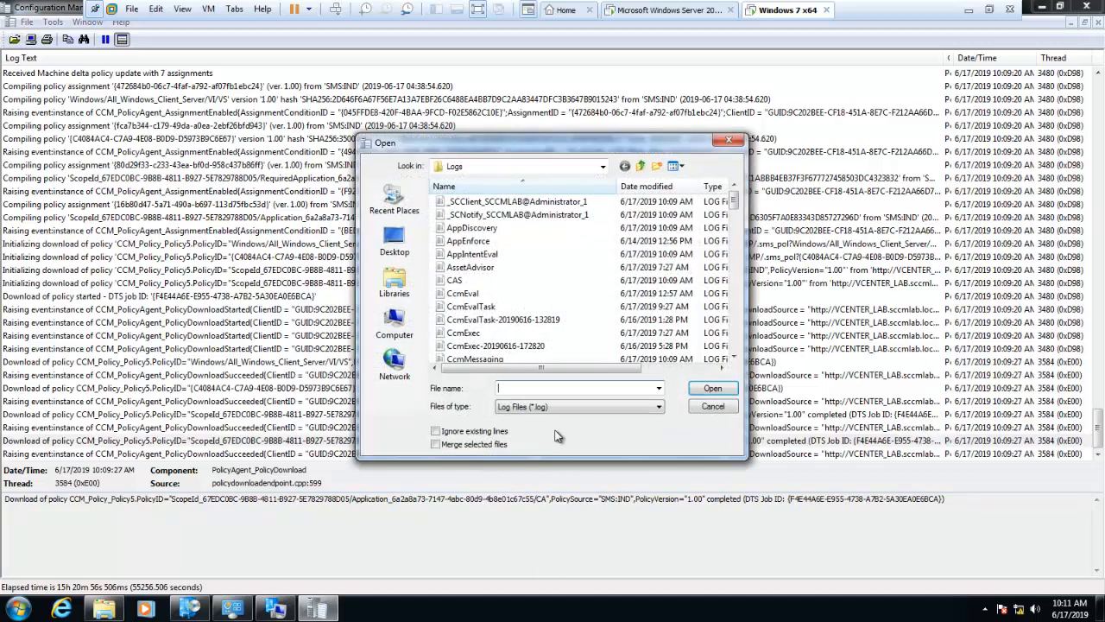
{"action": "left_click", "coordinate": [496, 243]}
{"action": "key", "text": "d"}
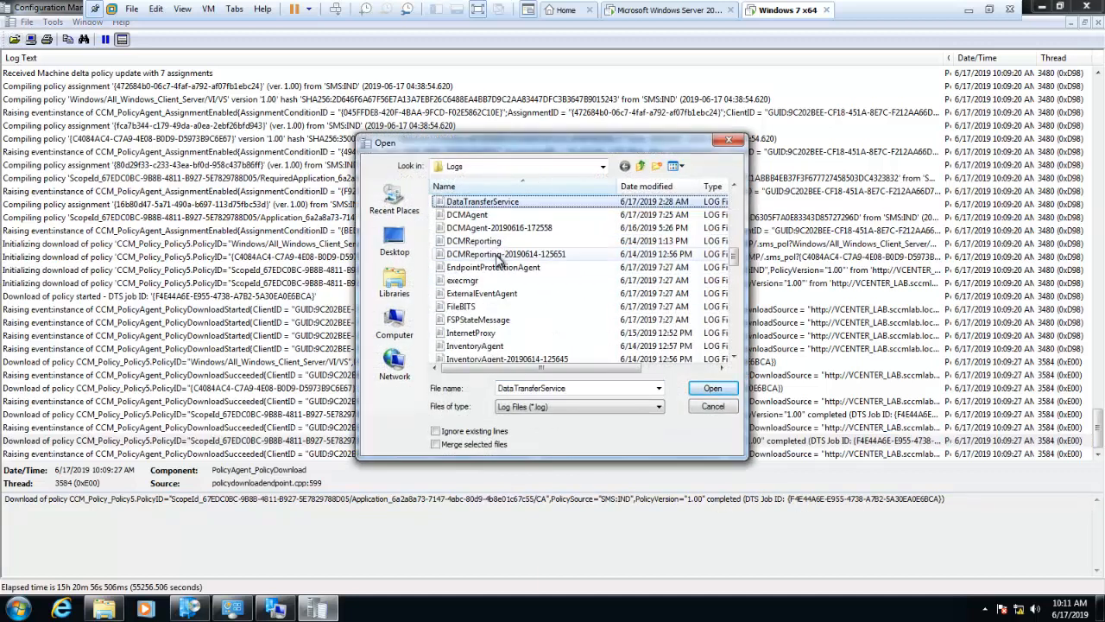
{"action": "key", "text": "Return"}
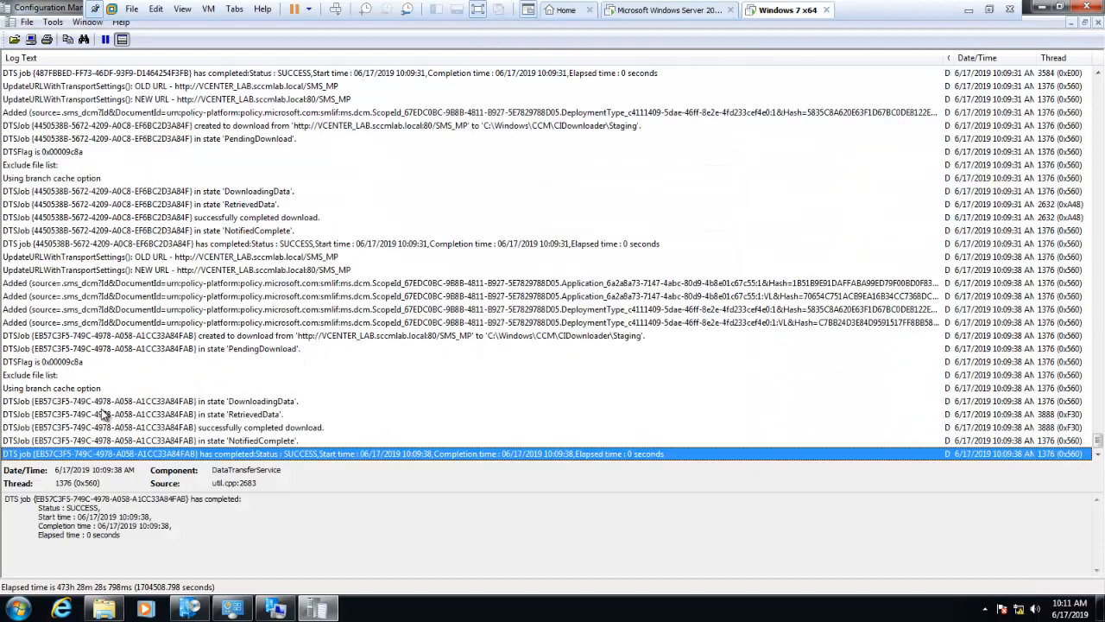
{"action": "left_click", "coordinate": [63, 393]}
{"action": "left_click", "coordinate": [66, 401]}
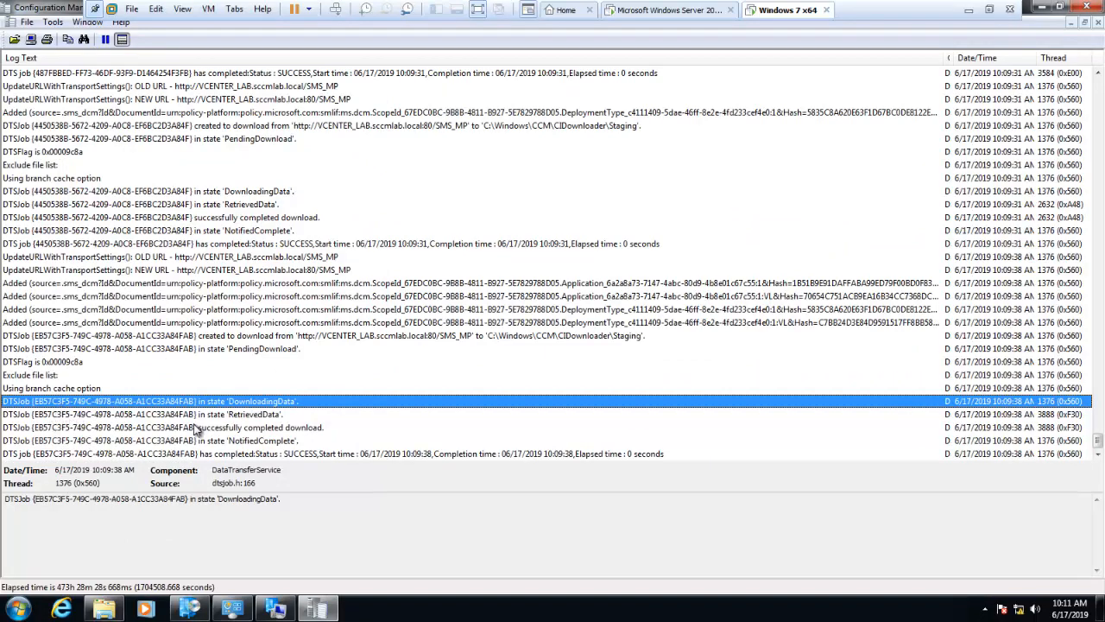
{"action": "key", "text": "Down"}
{"action": "key", "text": "Down"}
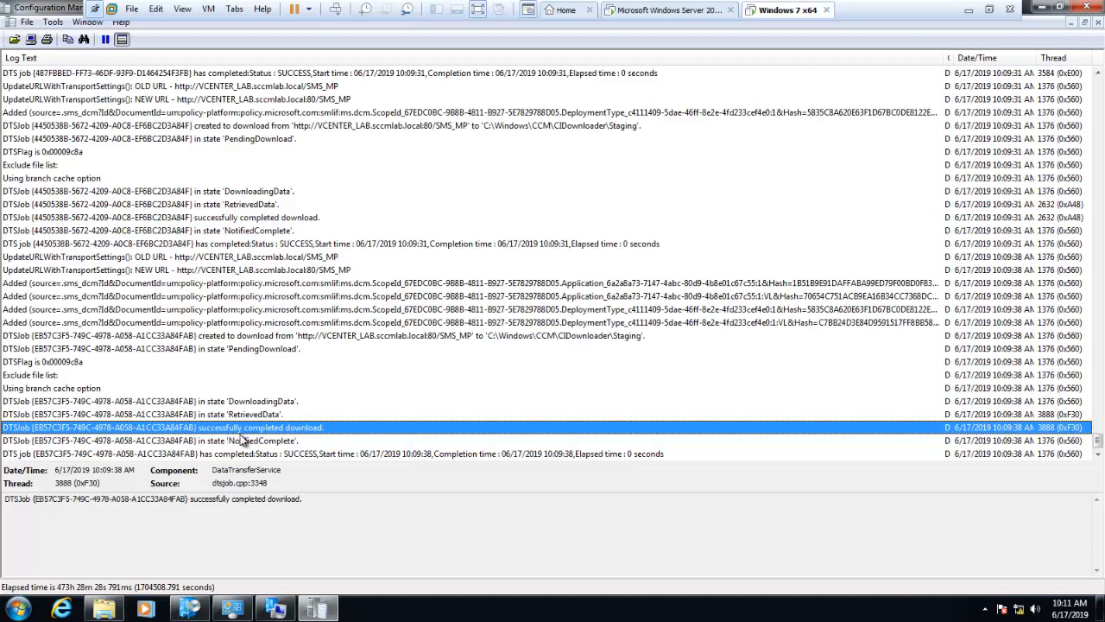
Open Programs and Features from Control Panel to check the programs installed on the client
{"action": "key", "text": "super"}
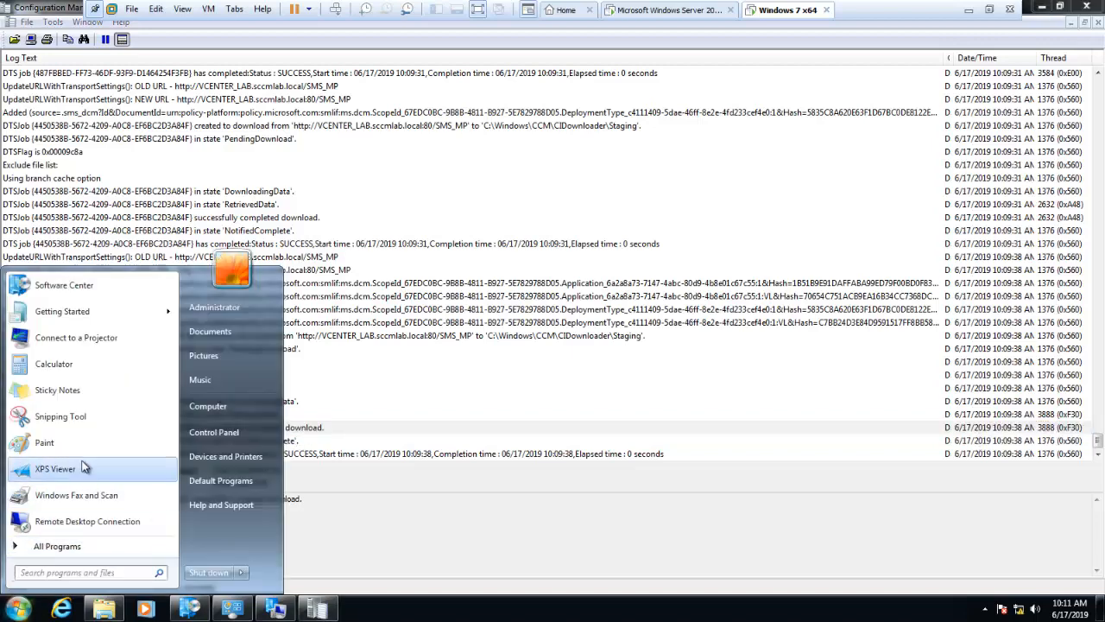
{"action": "left_click", "coordinate": [39, 545]}
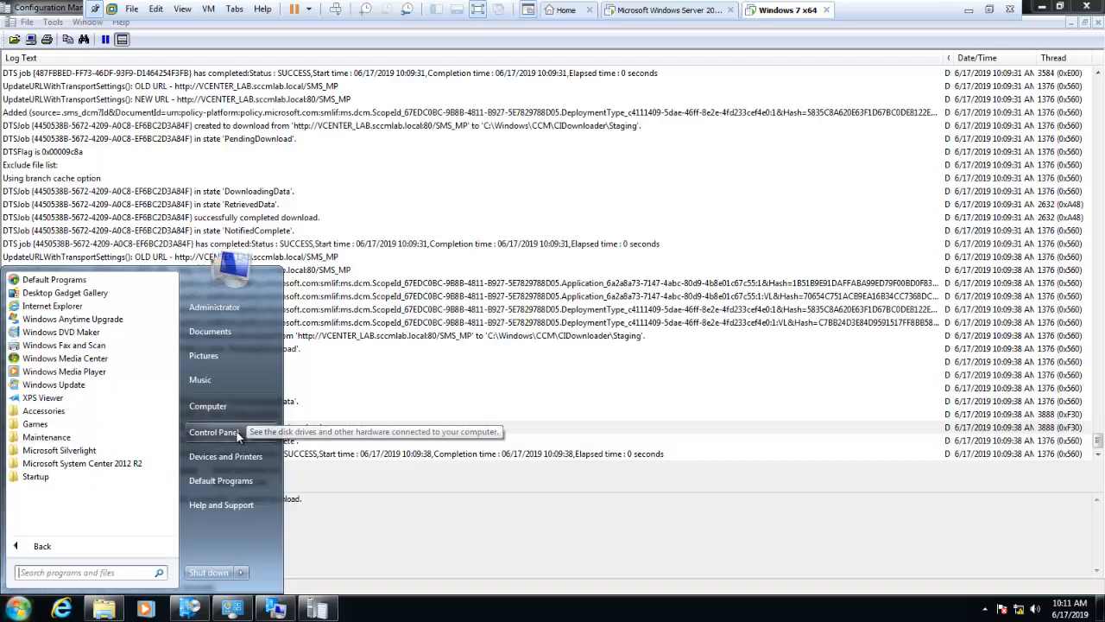
{"action": "left_click", "coordinate": [214, 431]}
{"action": "scroll", "coordinate": [691, 341], "scroll_direction": "down", "scroll_amount": 3}
{"action": "scroll", "coordinate": [691, 341], "scroll_direction": "down", "scroll_amount": 2}
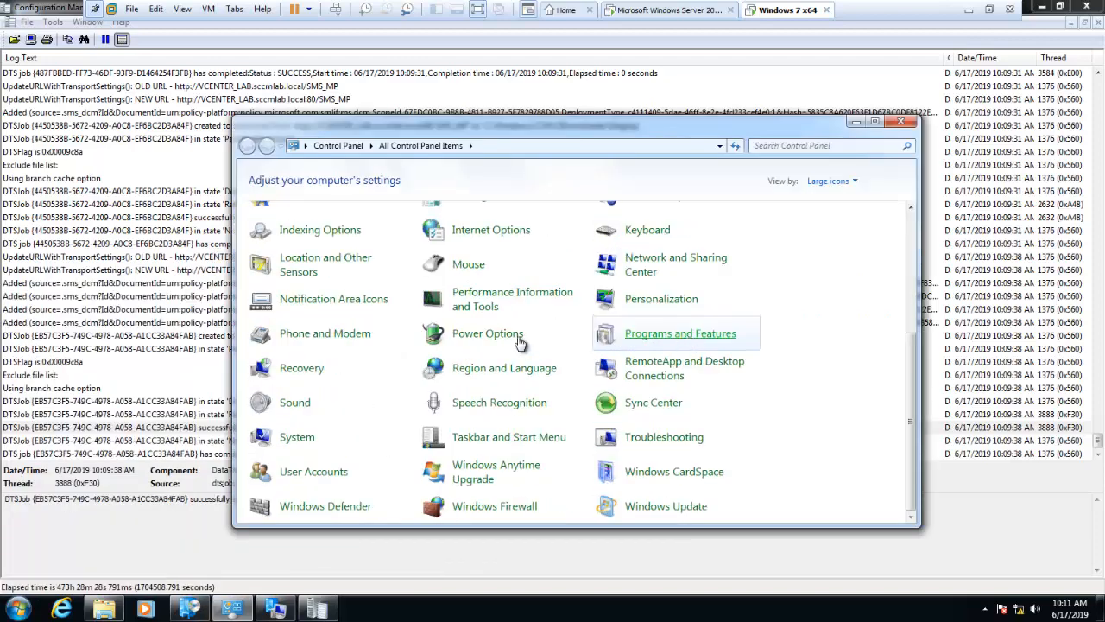
{"action": "left_click", "coordinate": [602, 345]}
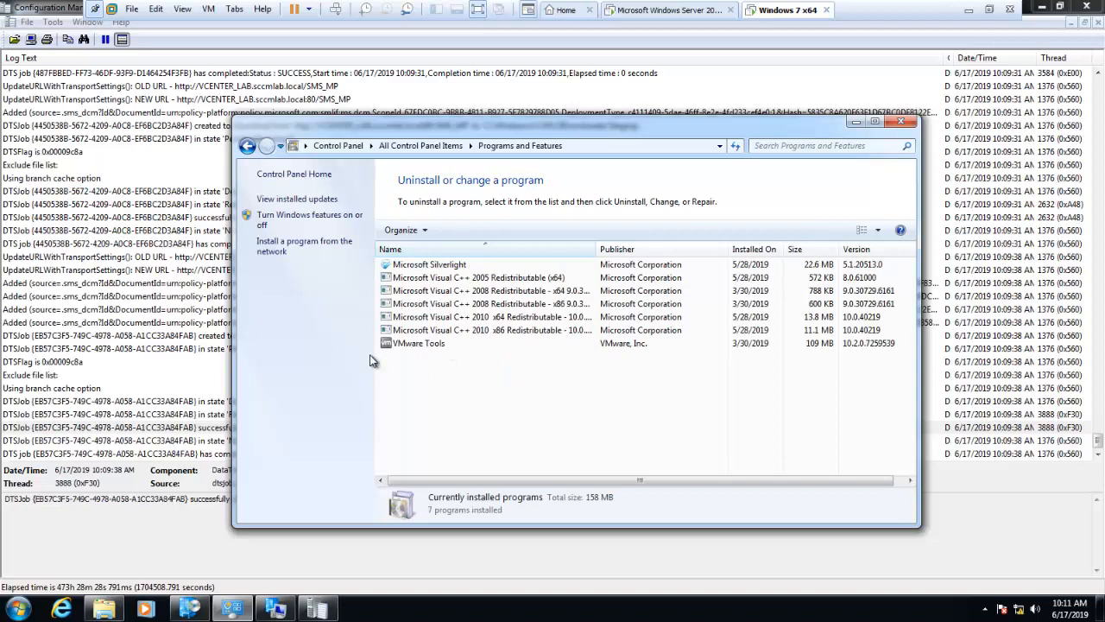
Examine the latest DTS job's download and completion entries in the DataTransferService log, highlighting its status line
{"action": "left_click", "coordinate": [87, 432]}
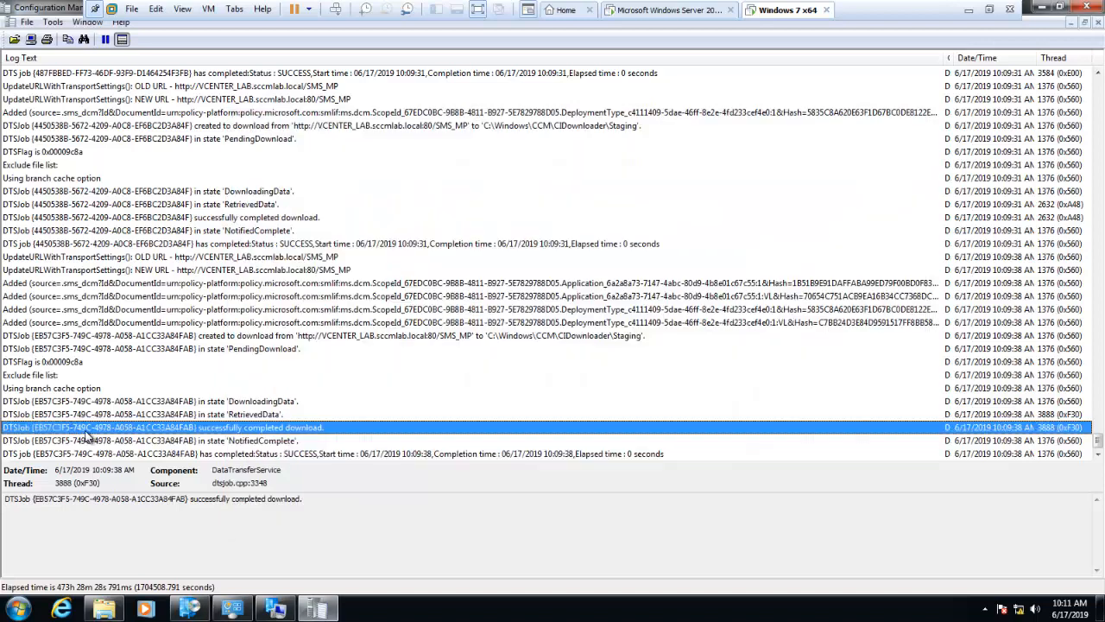
{"action": "left_click", "coordinate": [176, 443]}
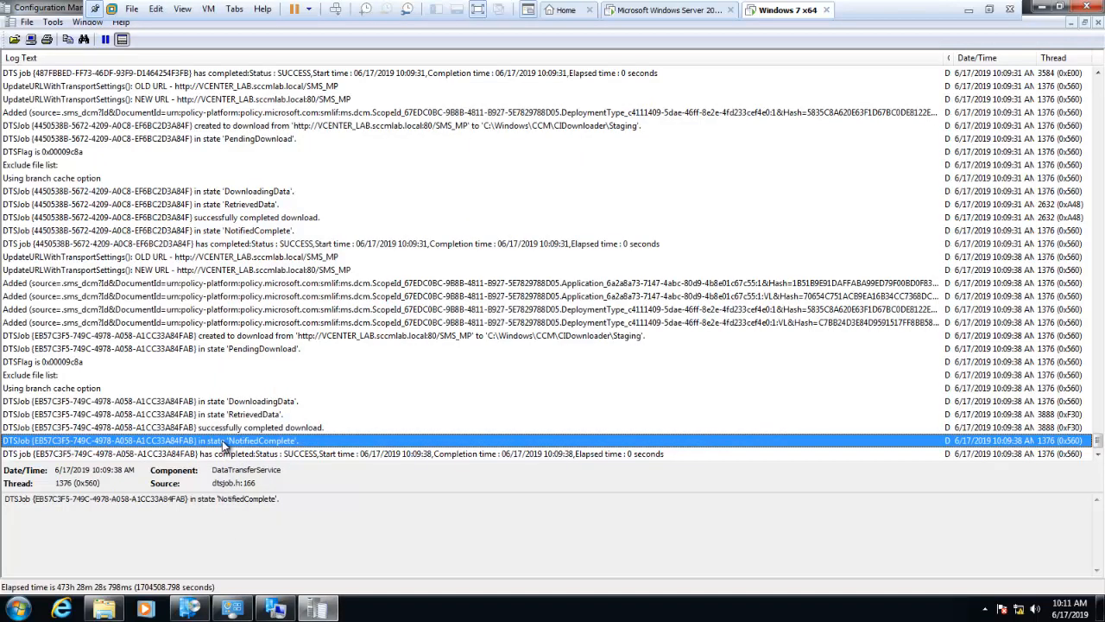
{"action": "left_click", "coordinate": [228, 454]}
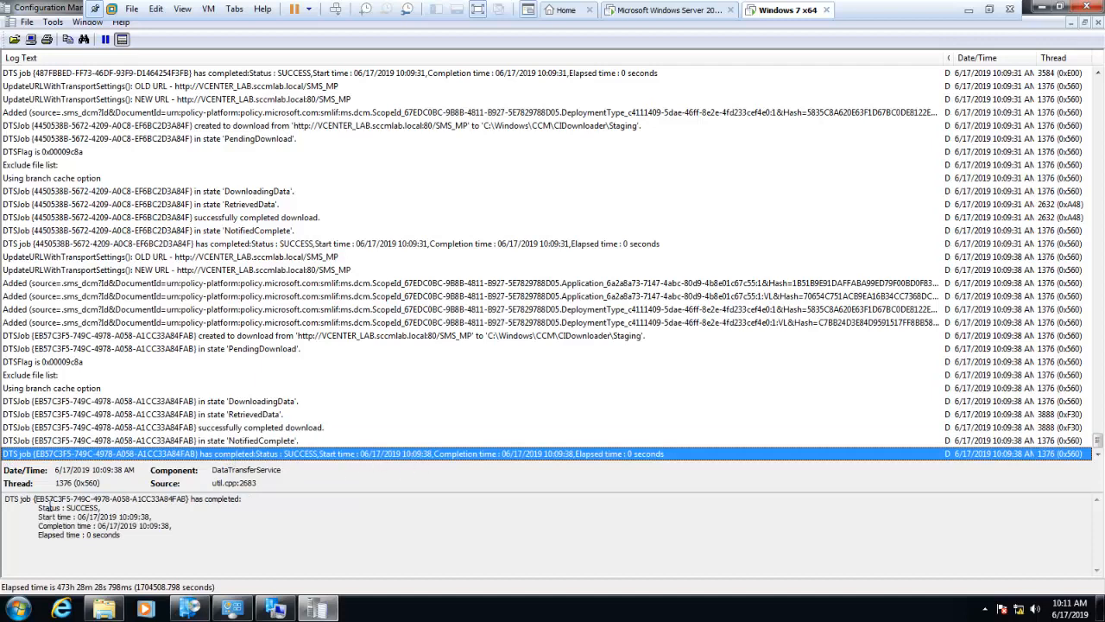
{"action": "left_click_drag", "start_coordinate": [102, 508], "coordinate": [7, 512]}
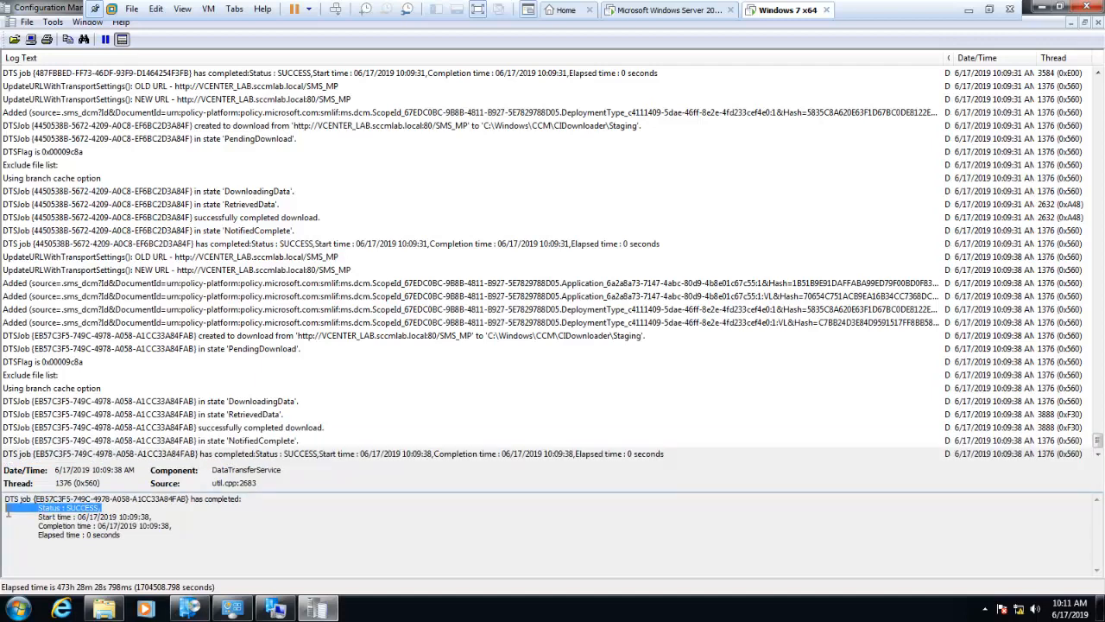
{"action": "left_click", "coordinate": [333, 573]}
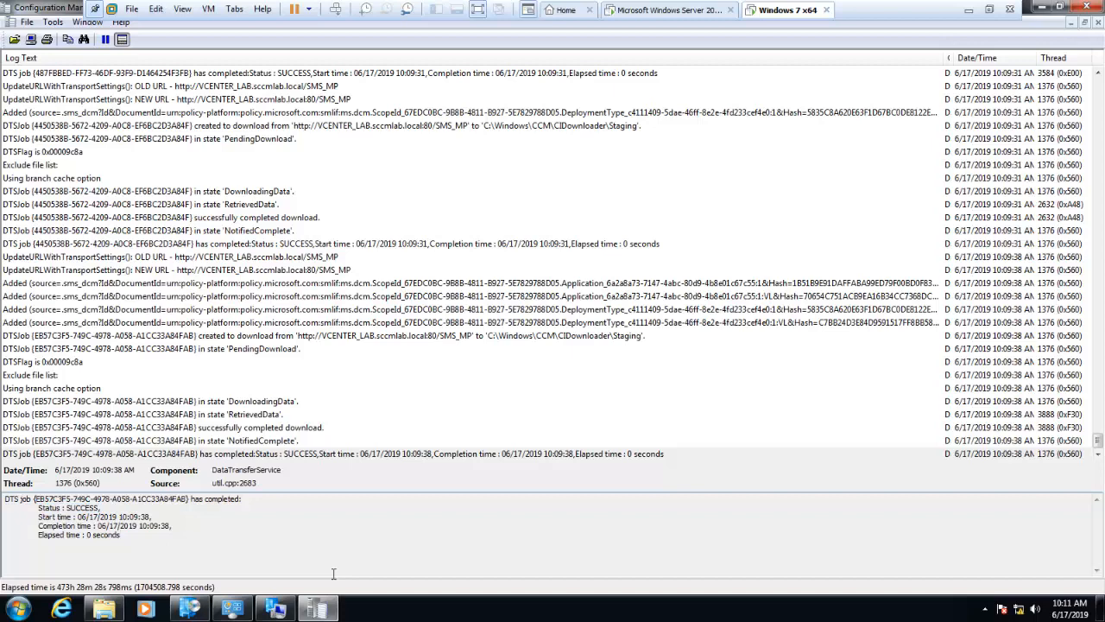
{"action": "left_click", "coordinate": [280, 389]}
{"action": "left_click", "coordinate": [267, 413]}
{"action": "left_click", "coordinate": [267, 427]}
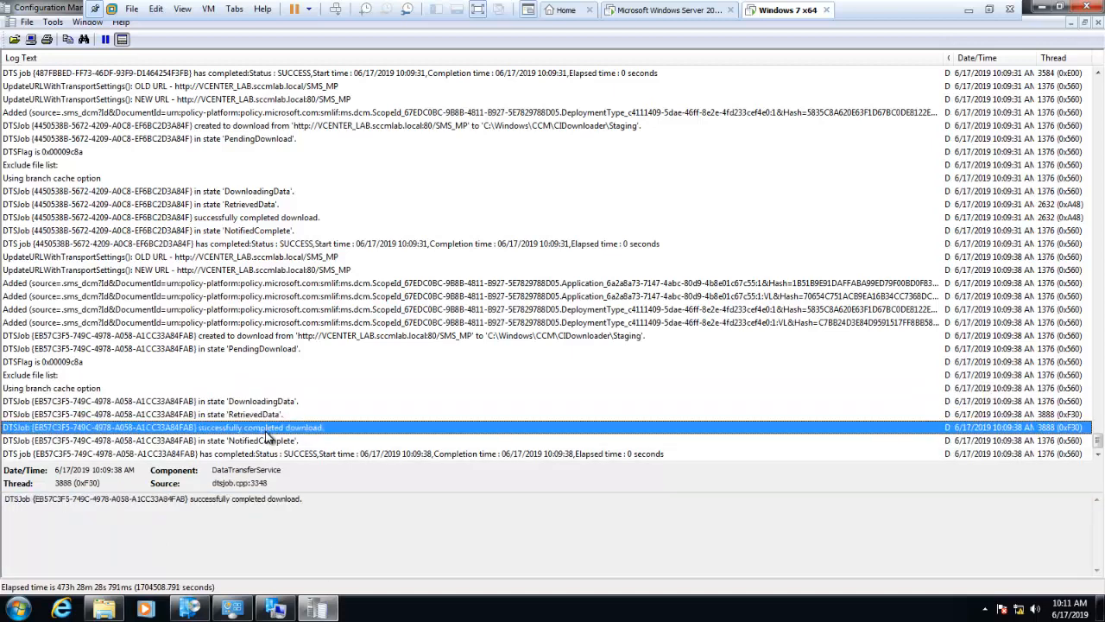
{"action": "left_click", "coordinate": [268, 453]}
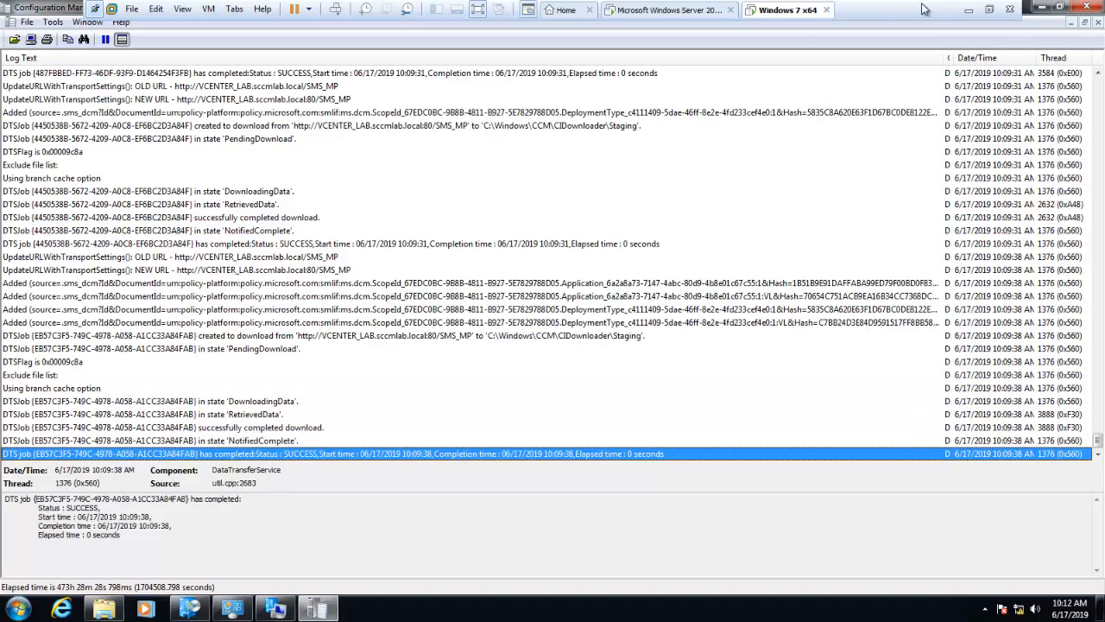
Highlight the Policy evaluator.Log heading on the PowerPoint slide and return to the Windows 7 x64 virtual machine
{"action": "left_click", "coordinate": [969, 9]}
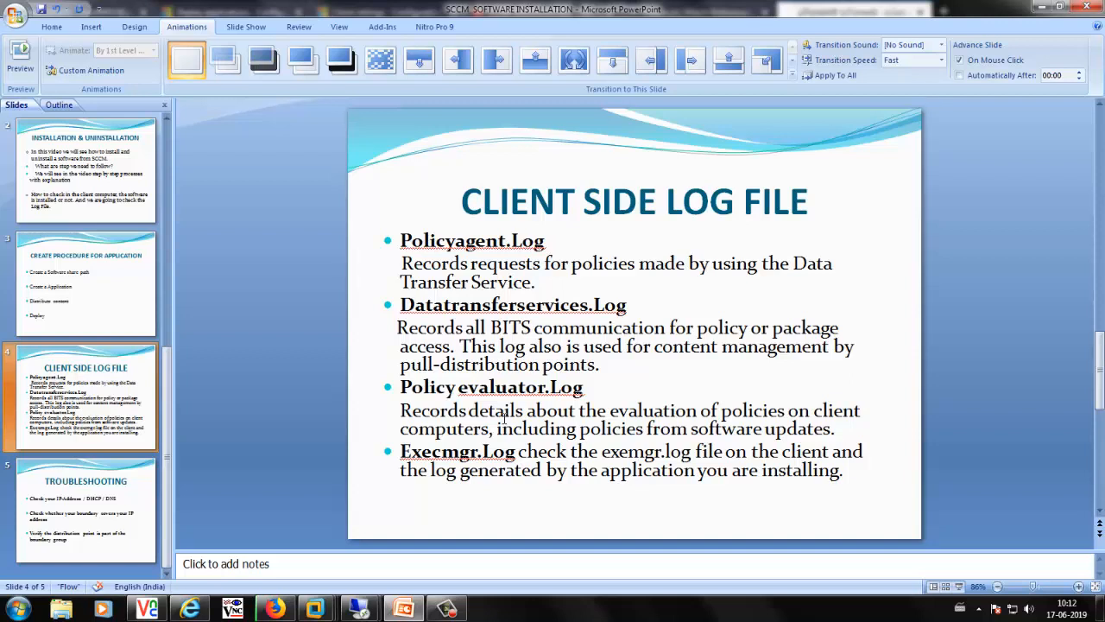
{"action": "left_click_drag", "start_coordinate": [603, 386], "coordinate": [413, 391]}
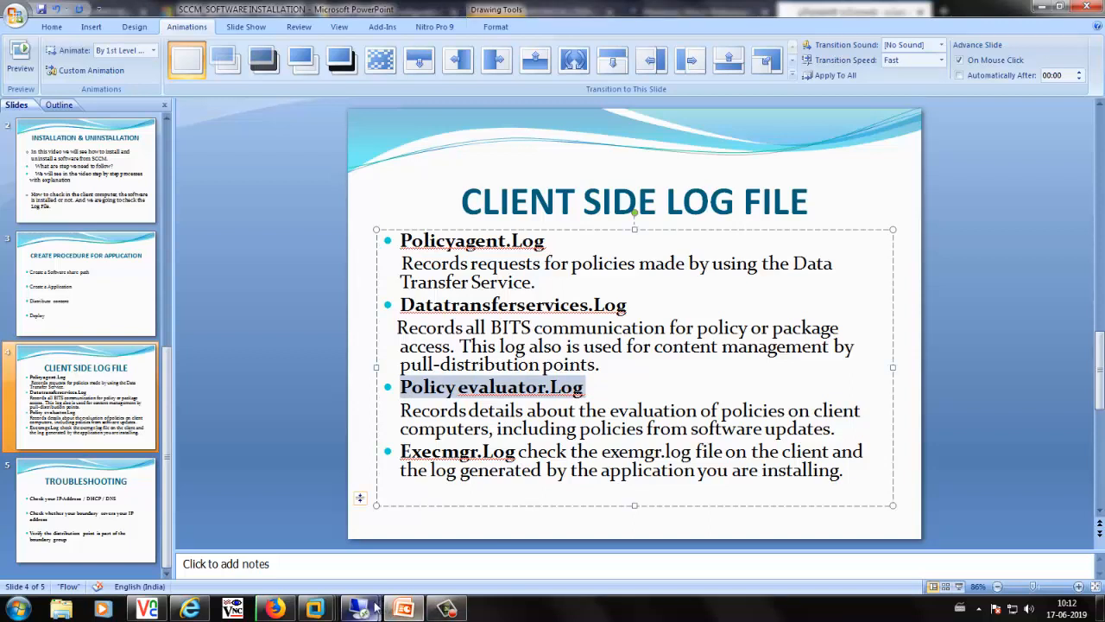
{"action": "mouse_move", "coordinate": [376, 609]}
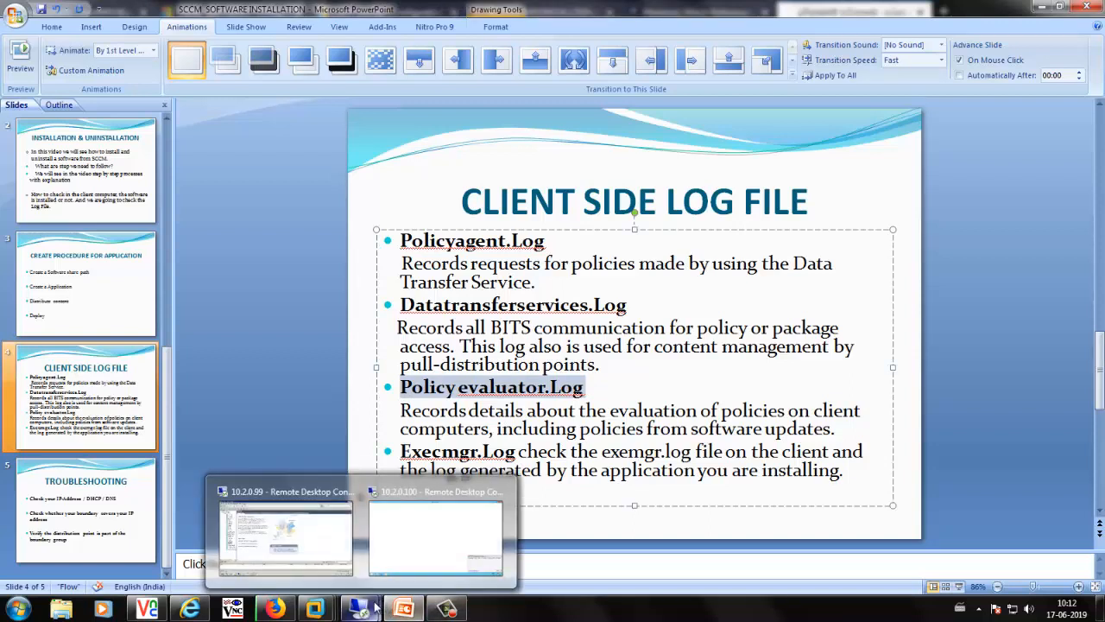
{"action": "mouse_move", "coordinate": [323, 610]}
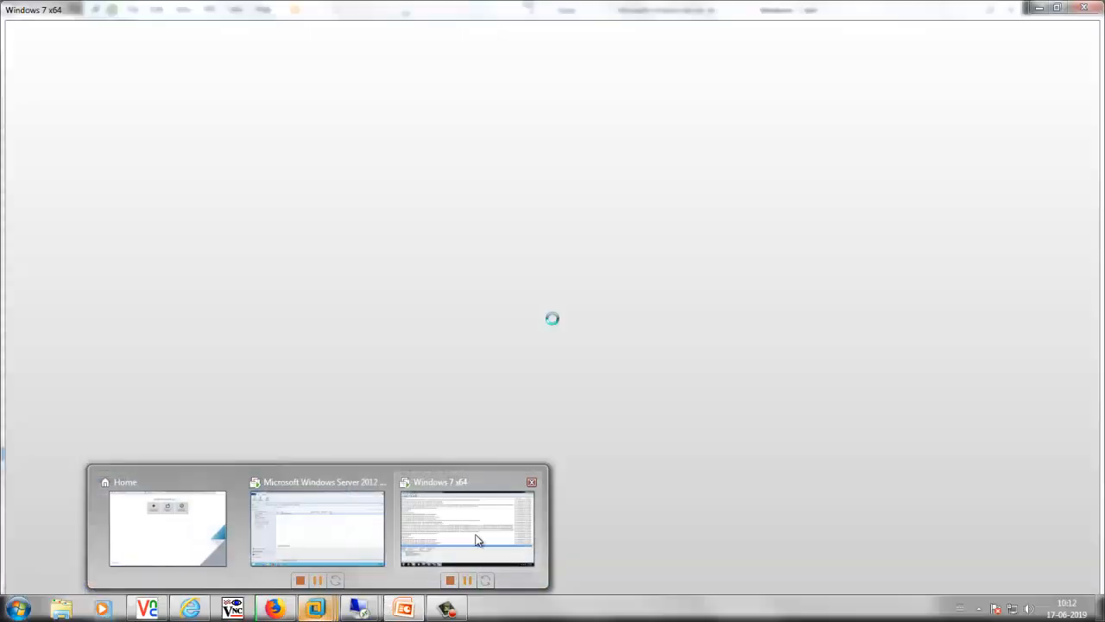
{"action": "left_click", "coordinate": [478, 541]}
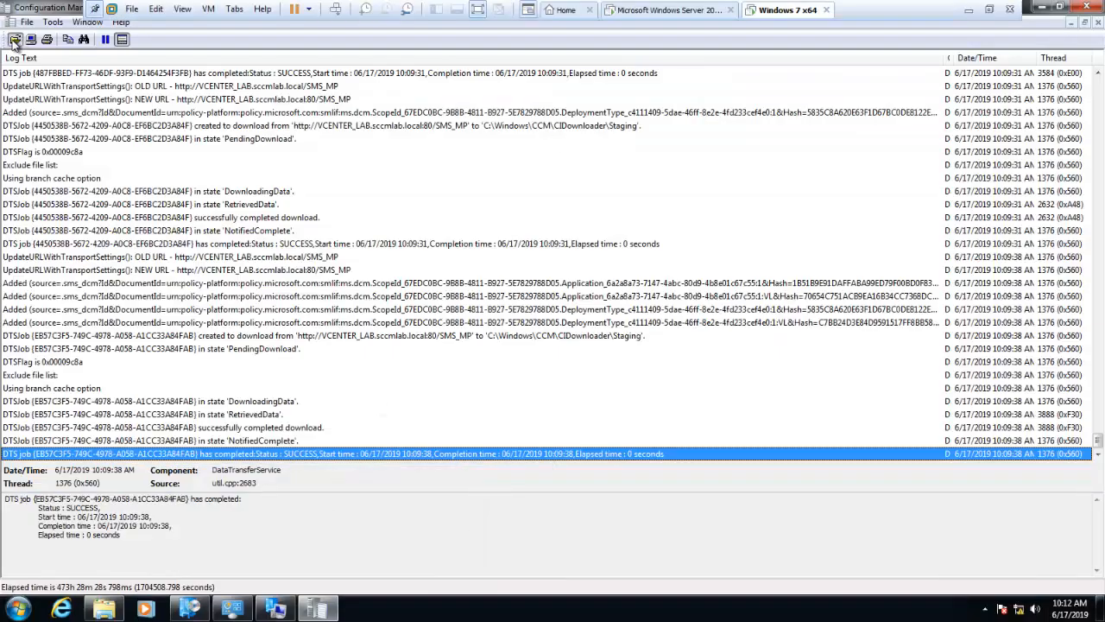
Open the PolicyEvaluator log from the client's Logs folder in the Configuration Manager Trace Log Tool
{"action": "left_click", "coordinate": [14, 39]}
{"action": "left_click", "coordinate": [491, 307]}
{"action": "key", "text": "p"}
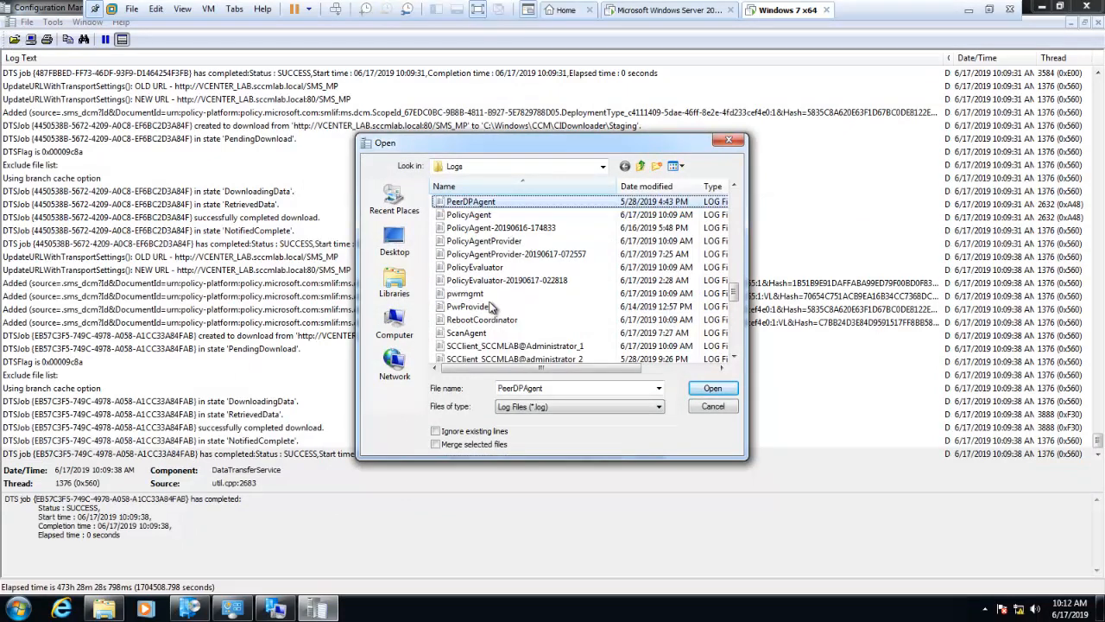
{"action": "key", "text": "Down"}
{"action": "key", "text": "Down"}
{"action": "key", "text": "Down"}
{"action": "key", "text": "Down"}
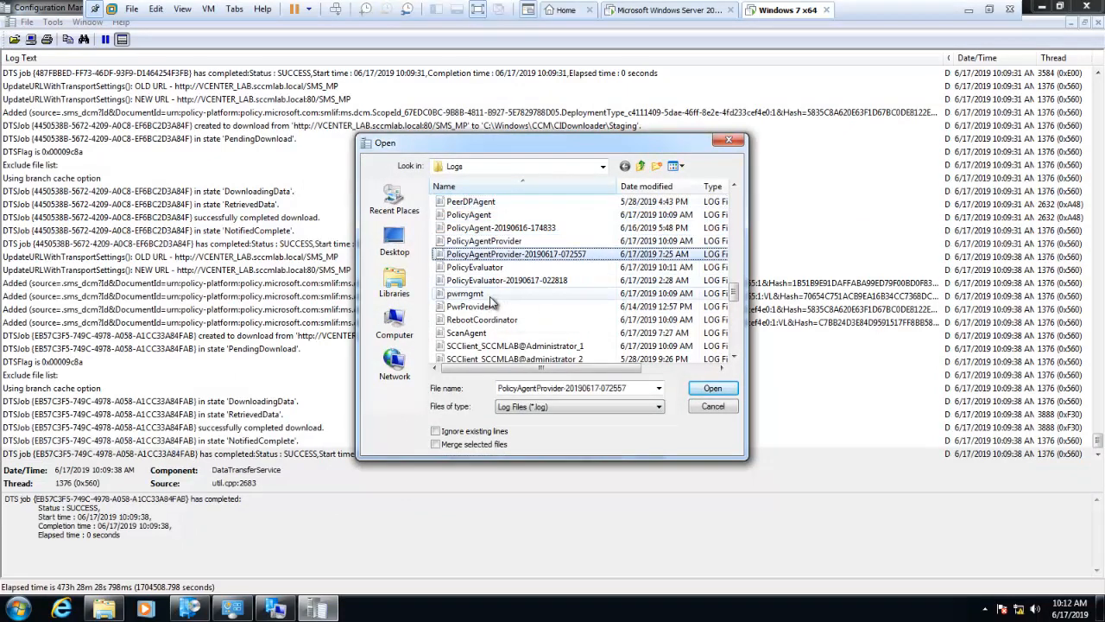
{"action": "key", "text": "Down"}
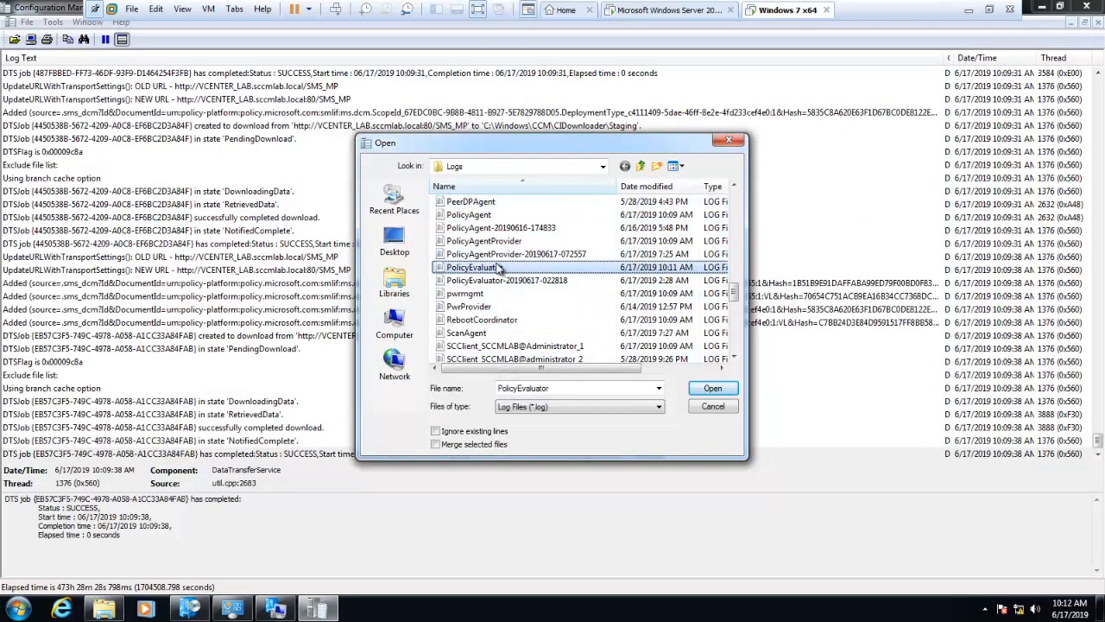
{"action": "key", "text": "Return"}
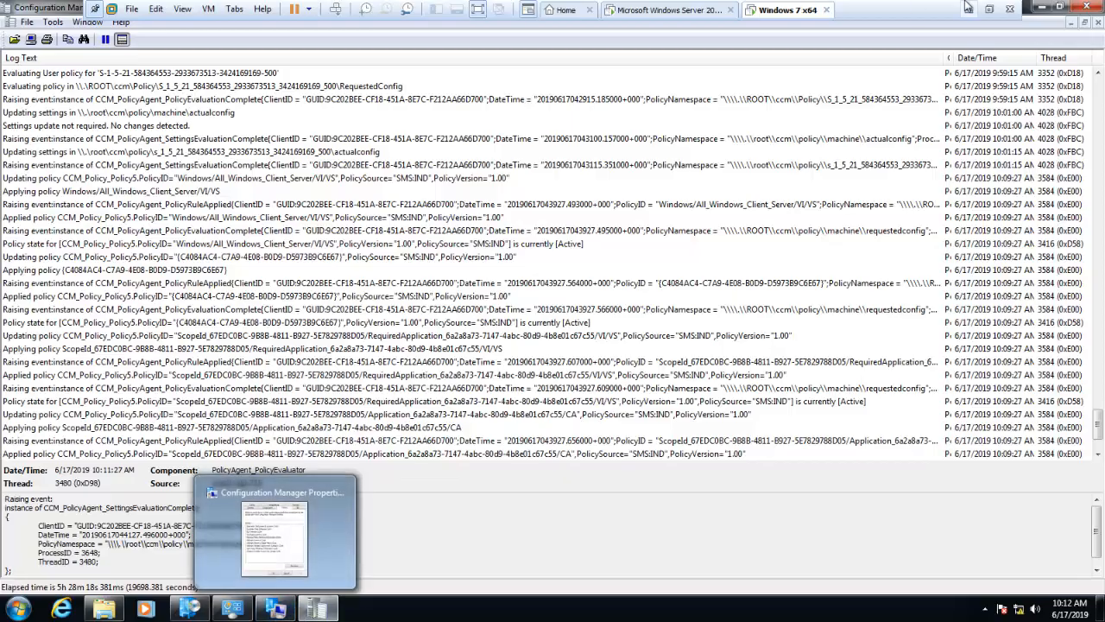
Show the CLIENT SIDE LOG FILE slide in PowerPoint and return to the Windows 7 x64 virtual machine
{"action": "left_click", "coordinate": [968, 8]}
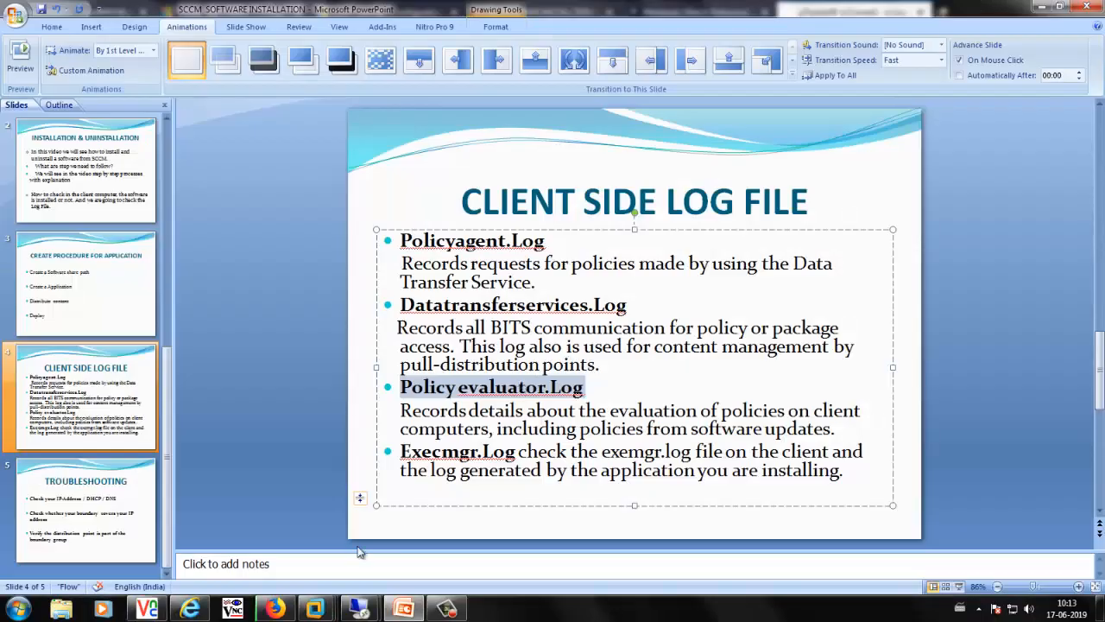
{"action": "mouse_move", "coordinate": [311, 611]}
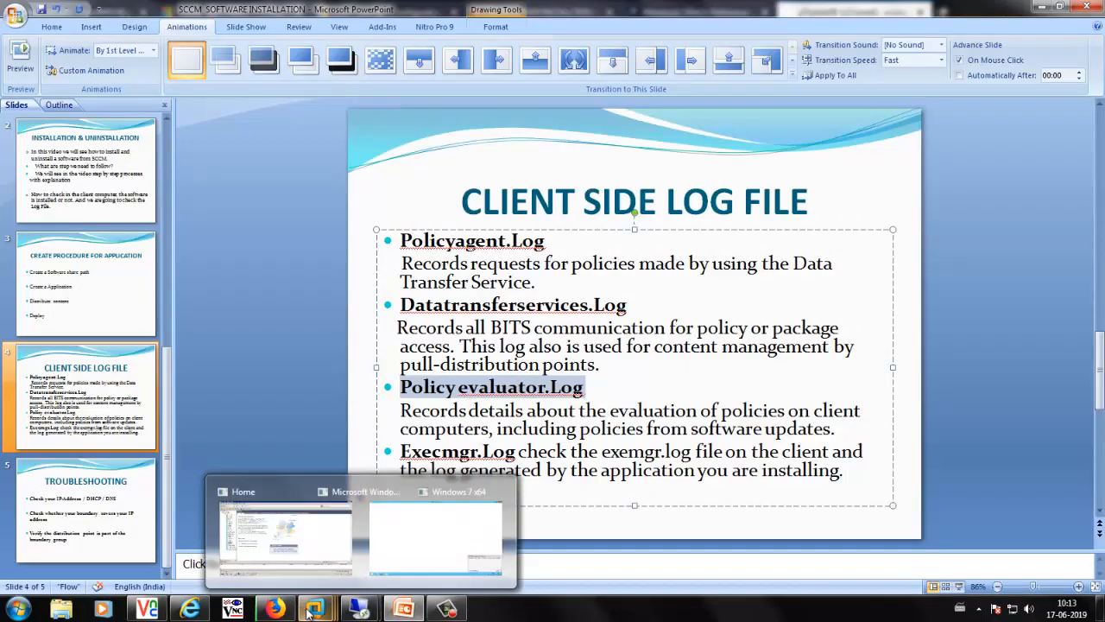
{"action": "left_click", "coordinate": [494, 524]}
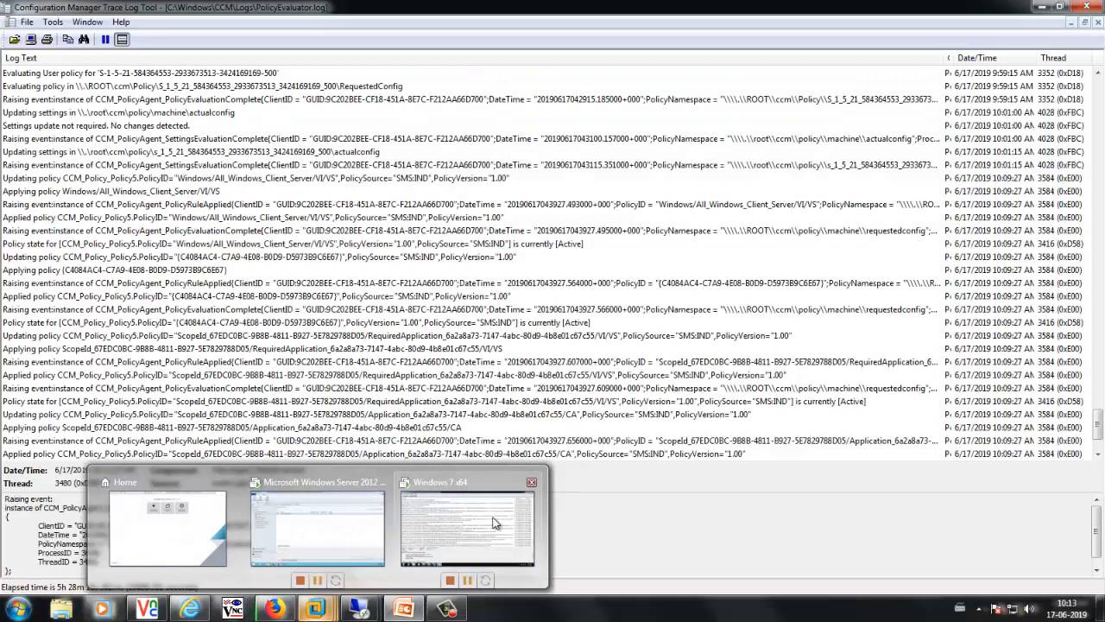
{"action": "left_click", "coordinate": [494, 523]}
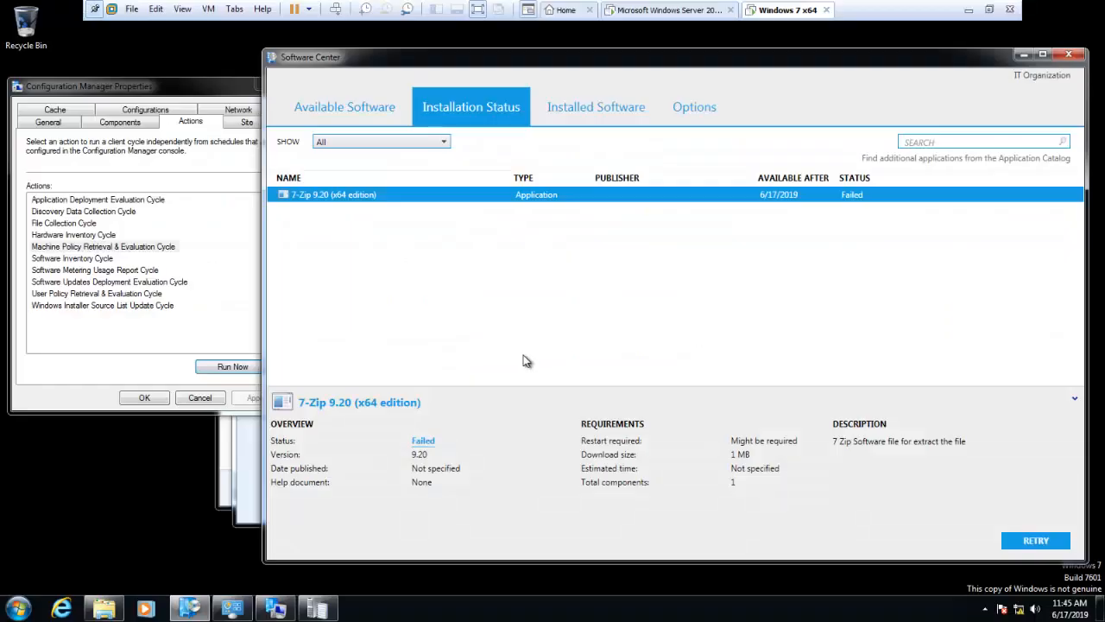
View the error details behind the Failed status of 7-Zip 9.20 (x64 edition) in Software Center and dismiss them
{"action": "left_click", "coordinate": [423, 441]}
{"action": "left_click", "coordinate": [786, 370]}
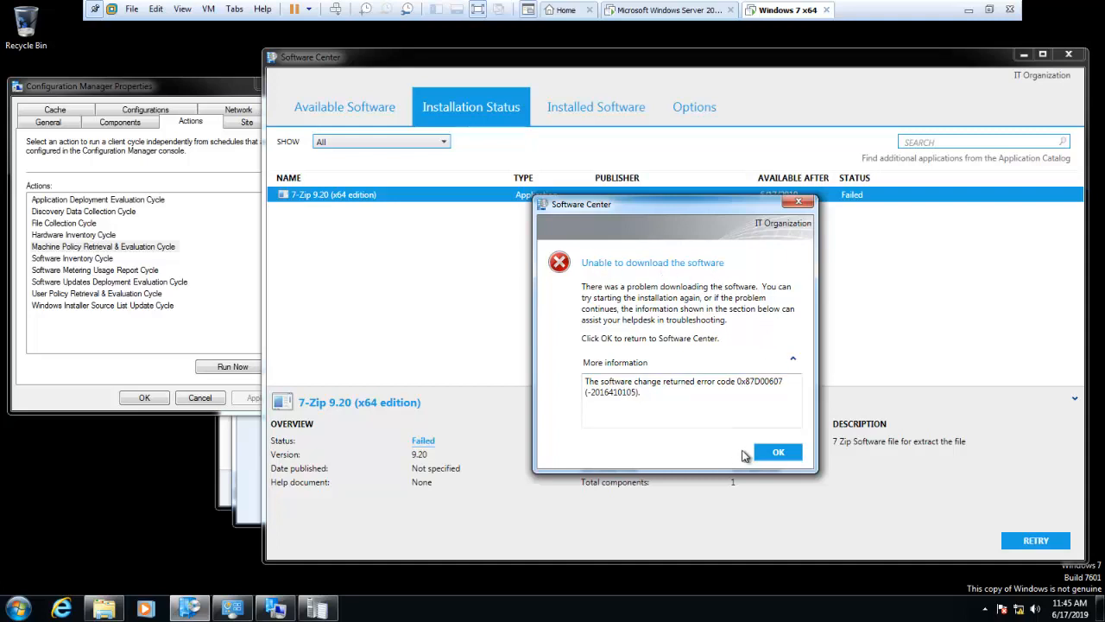
{"action": "left_click", "coordinate": [788, 457]}
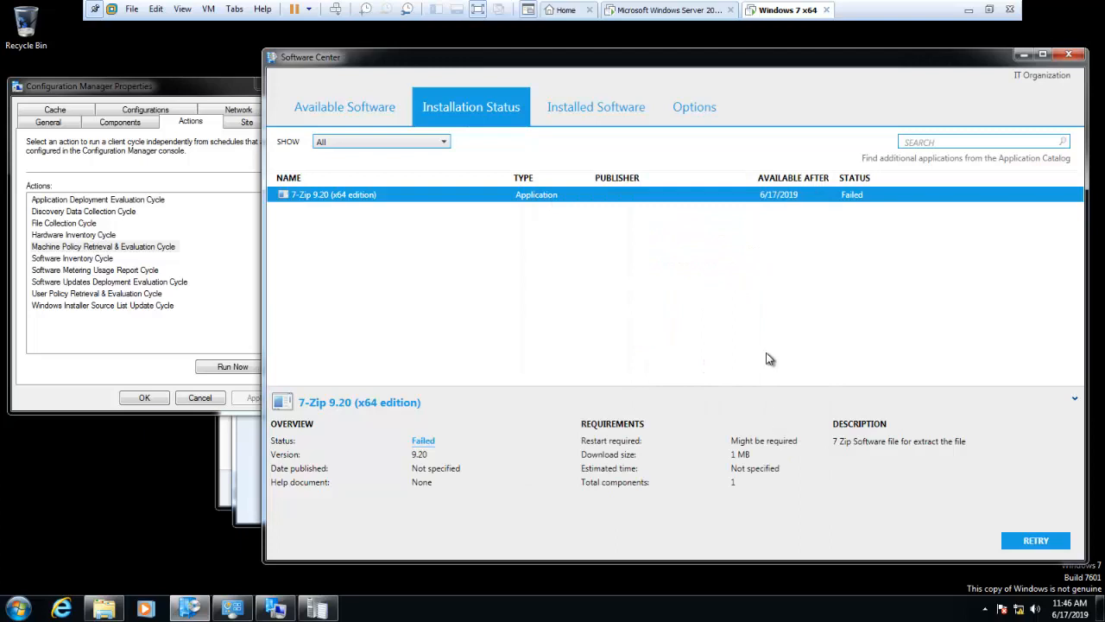
Switch to the Microsoft Windows Server virtual machine and check the content status of the 7-Zip 9.20 (x64 edition) application
{"action": "left_click", "coordinate": [616, 11]}
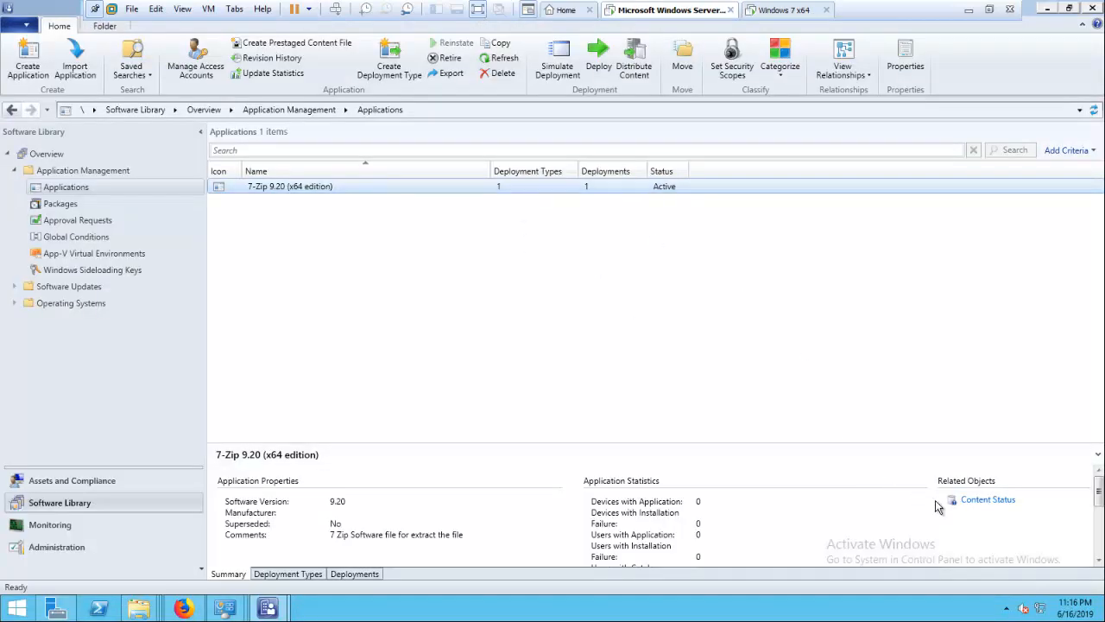
{"action": "left_click", "coordinate": [991, 500]}
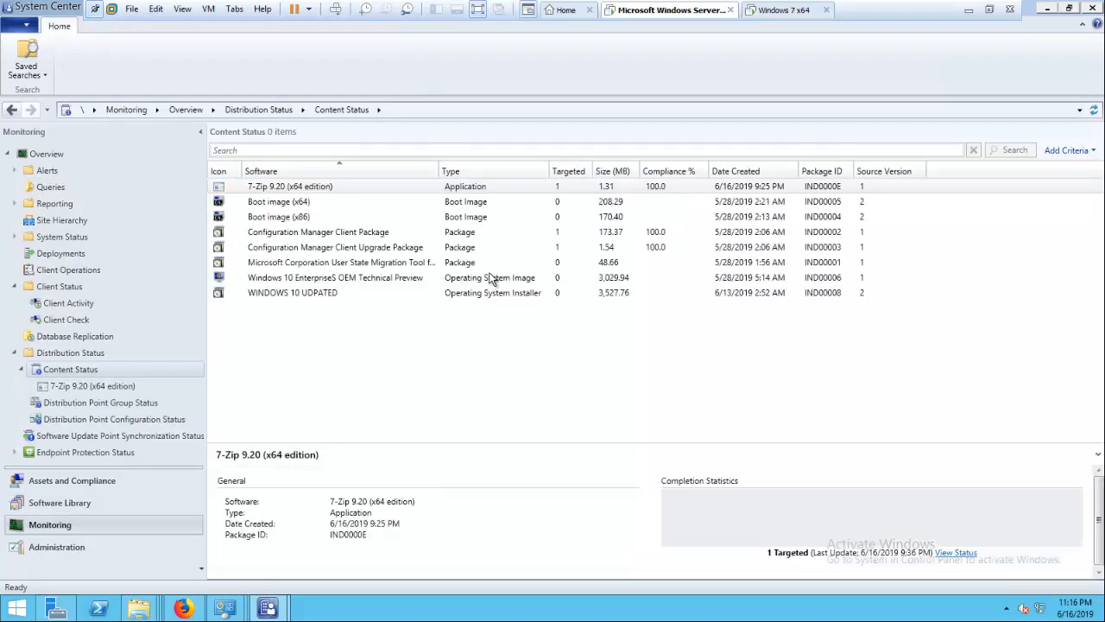
{"action": "left_click", "coordinate": [319, 187]}
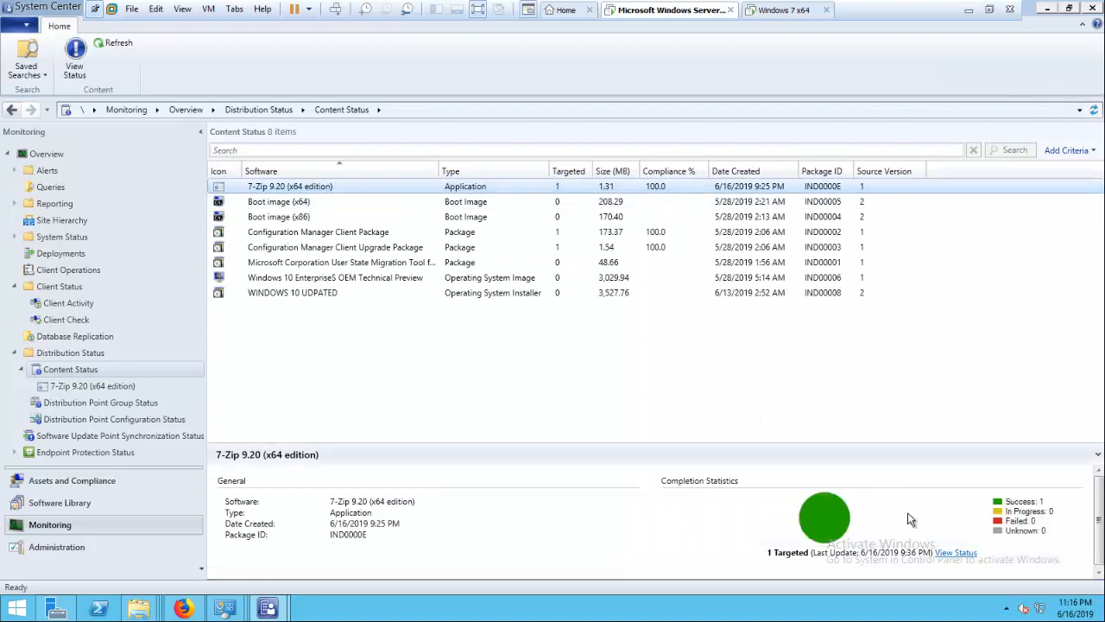
{"action": "left_click", "coordinate": [69, 372]}
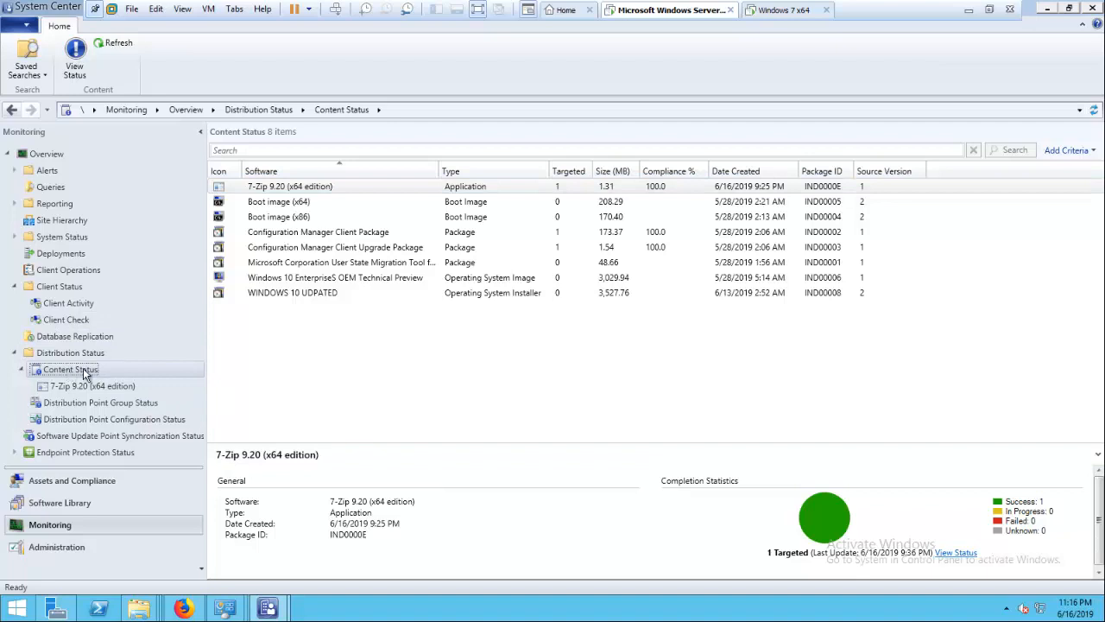
{"action": "left_click", "coordinate": [298, 190]}
{"action": "right_click", "coordinate": [299, 191]}
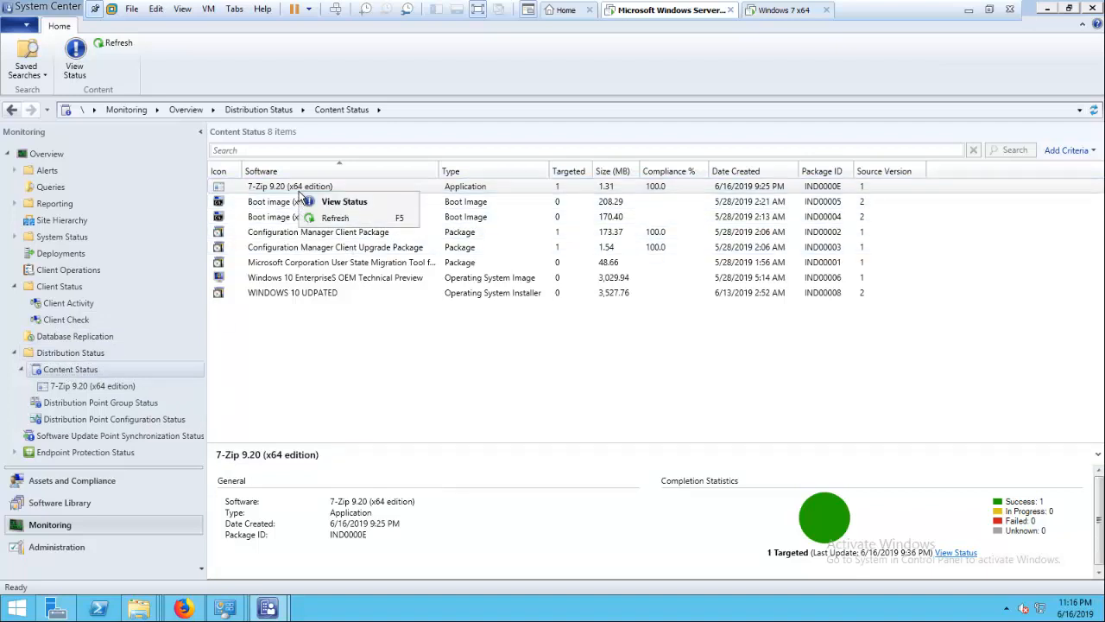
{"action": "left_click", "coordinate": [318, 200]}
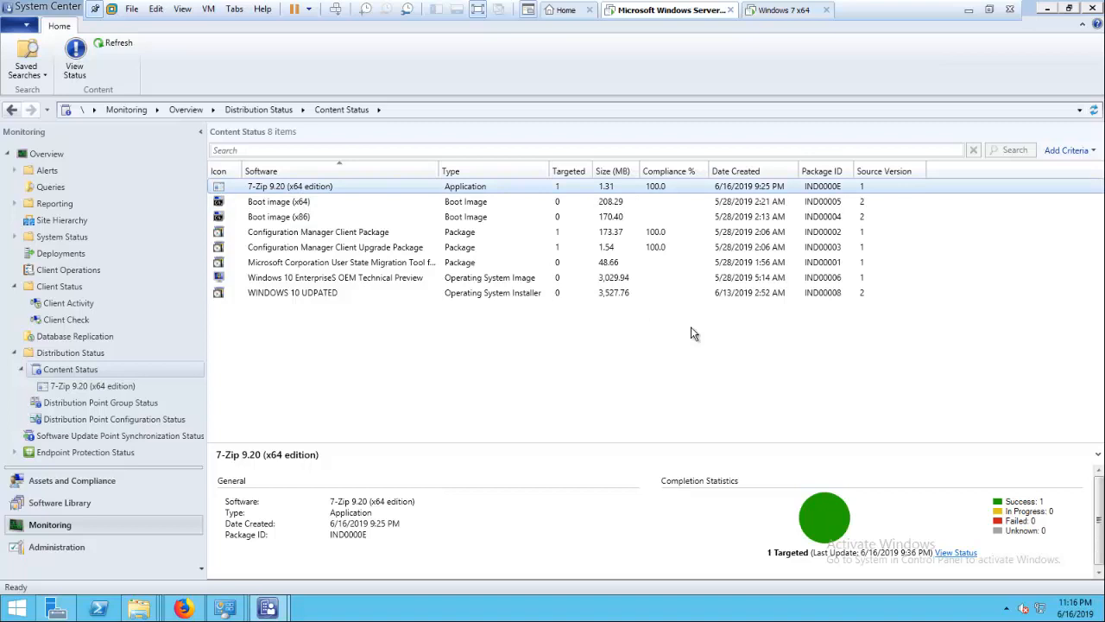
Check the 7-Zip 9.20 (x64 edition) deployment's completion statistics and list the members of its All Systems collection
{"action": "left_click", "coordinate": [42, 255]}
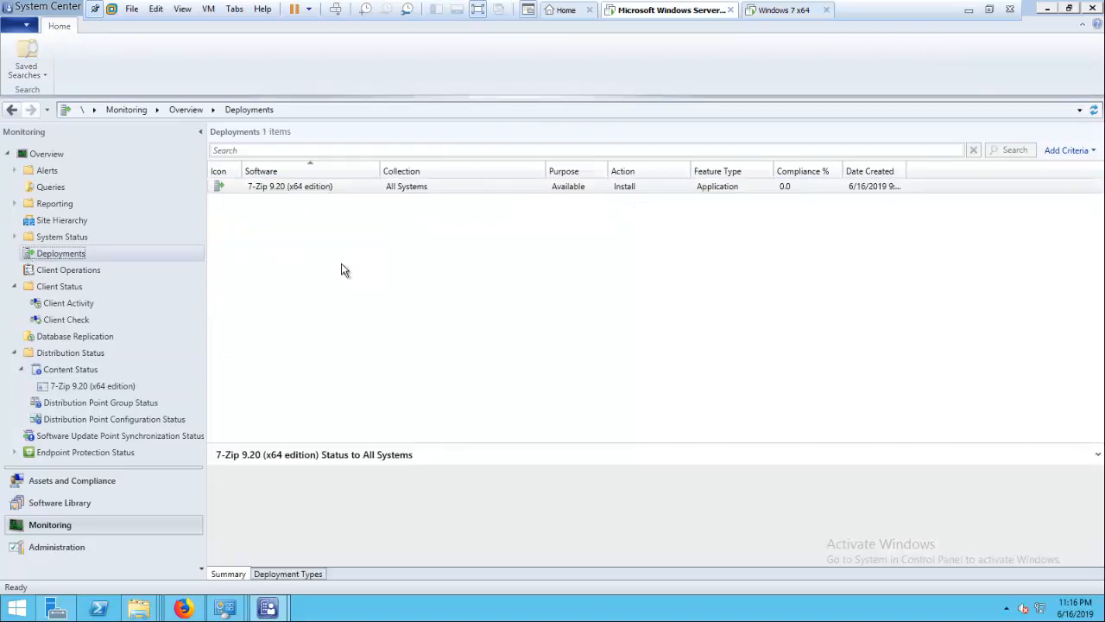
{"action": "left_click", "coordinate": [357, 188]}
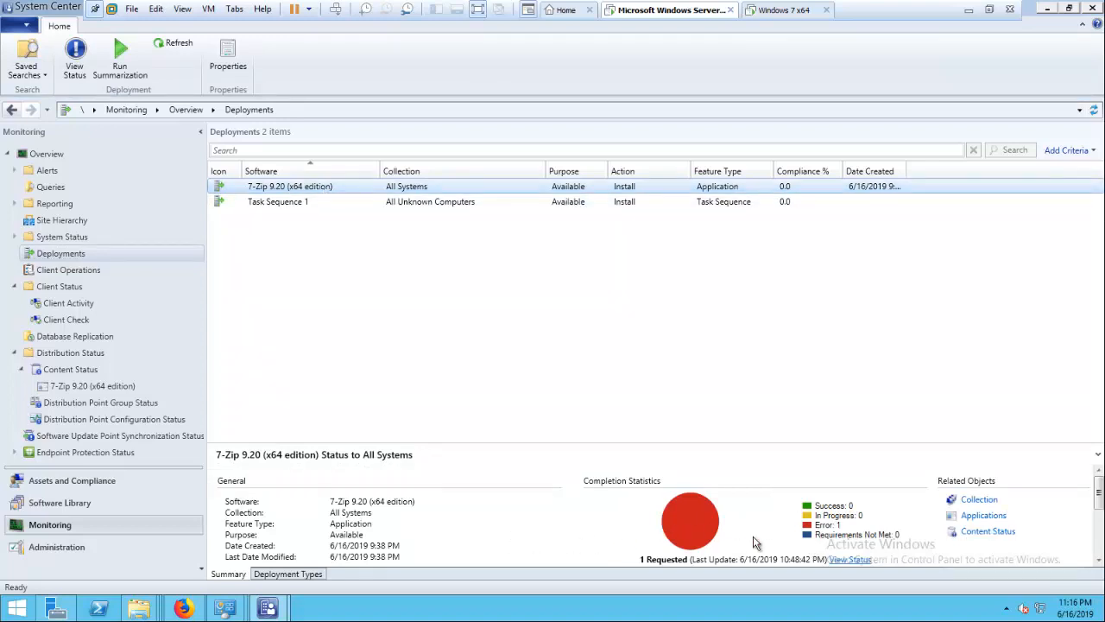
{"action": "left_click", "coordinate": [978, 500]}
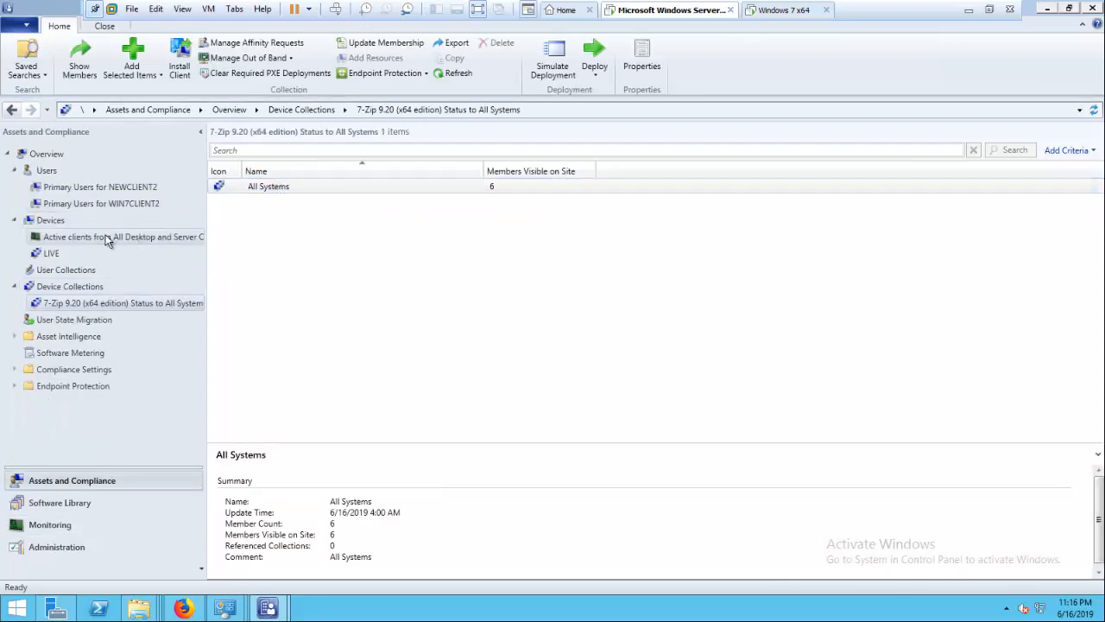
{"action": "double_click", "coordinate": [267, 188]}
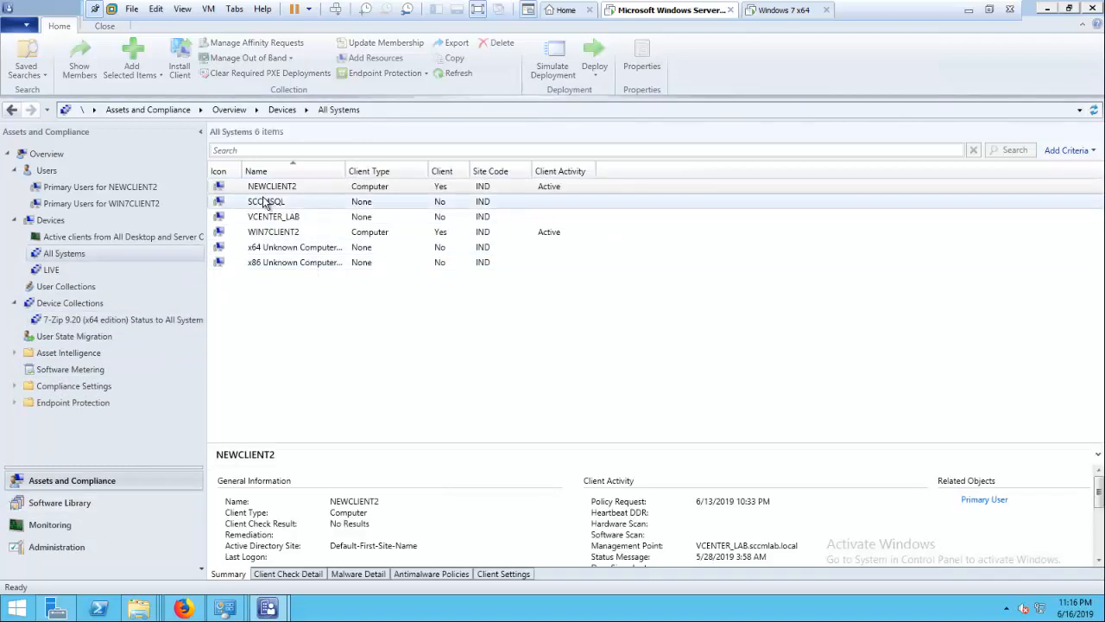
Switch to the Windows 7 x64 virtual machine and open the system properties to check its computer name and domain
{"action": "left_click", "coordinate": [762, 11]}
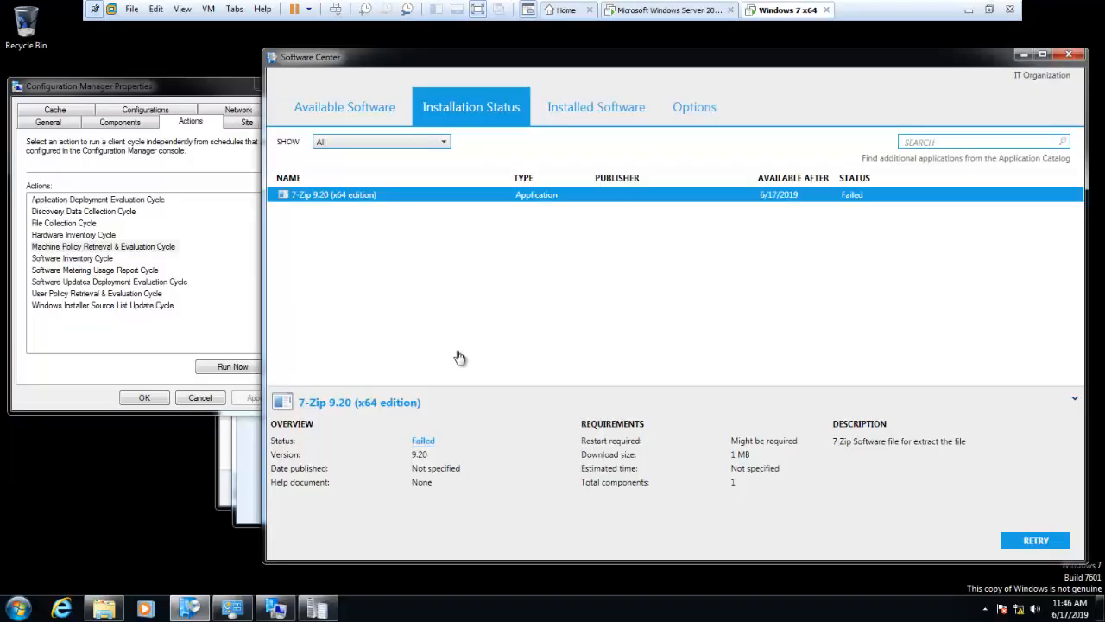
{"action": "left_click", "coordinate": [158, 486]}
{"action": "key", "text": "super"}
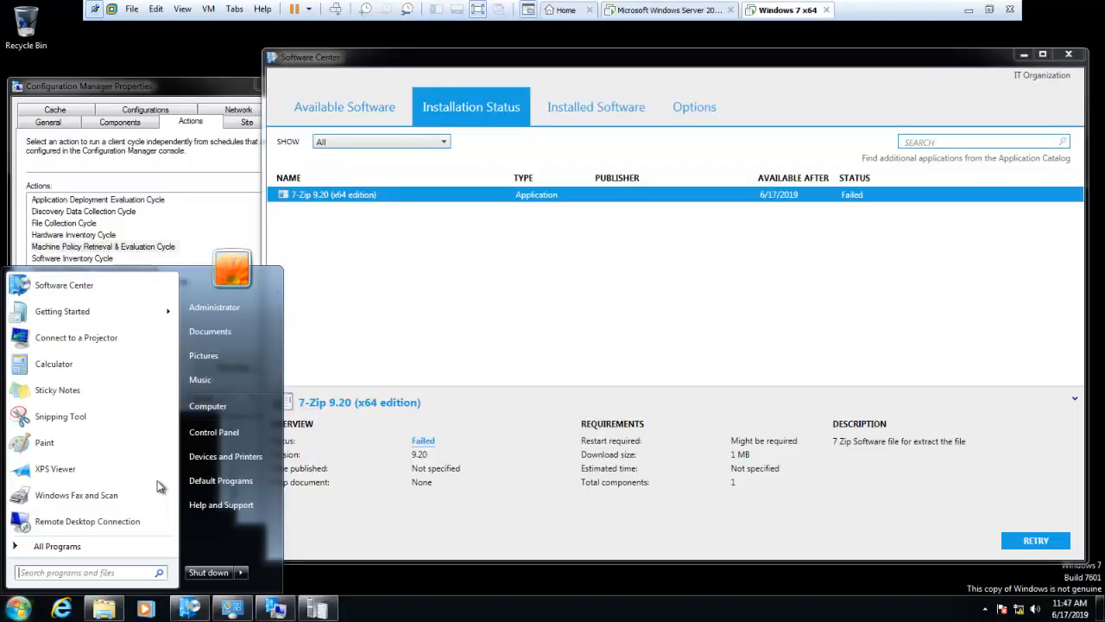
{"action": "left_click", "coordinate": [546, 383]}
{"action": "key", "text": "super"}
{"action": "right_click", "coordinate": [213, 406]}
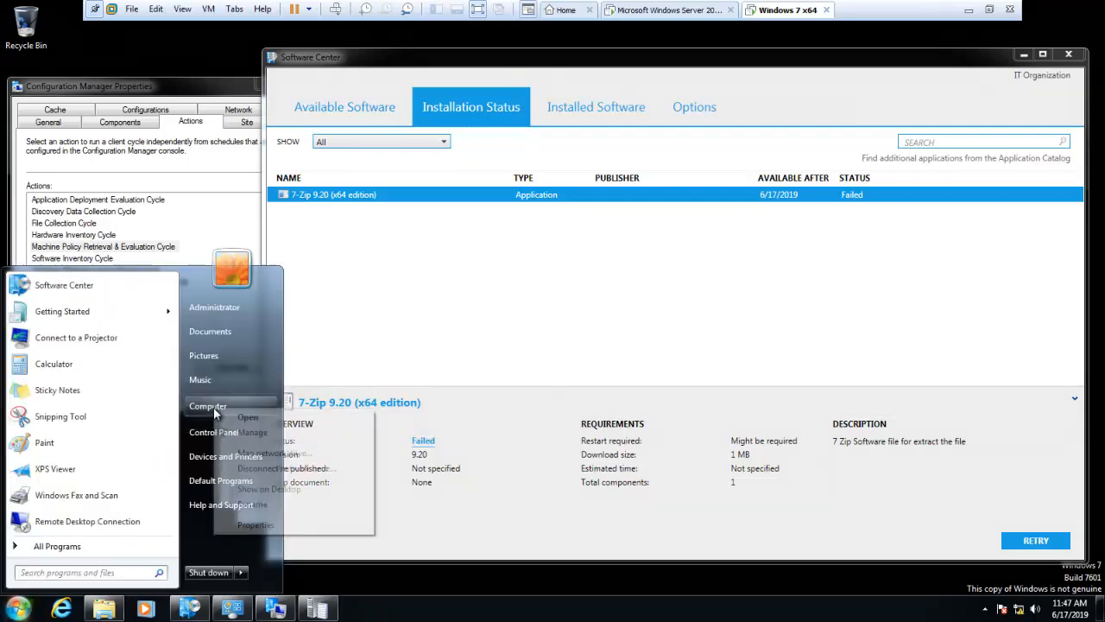
{"action": "left_click", "coordinate": [259, 526]}
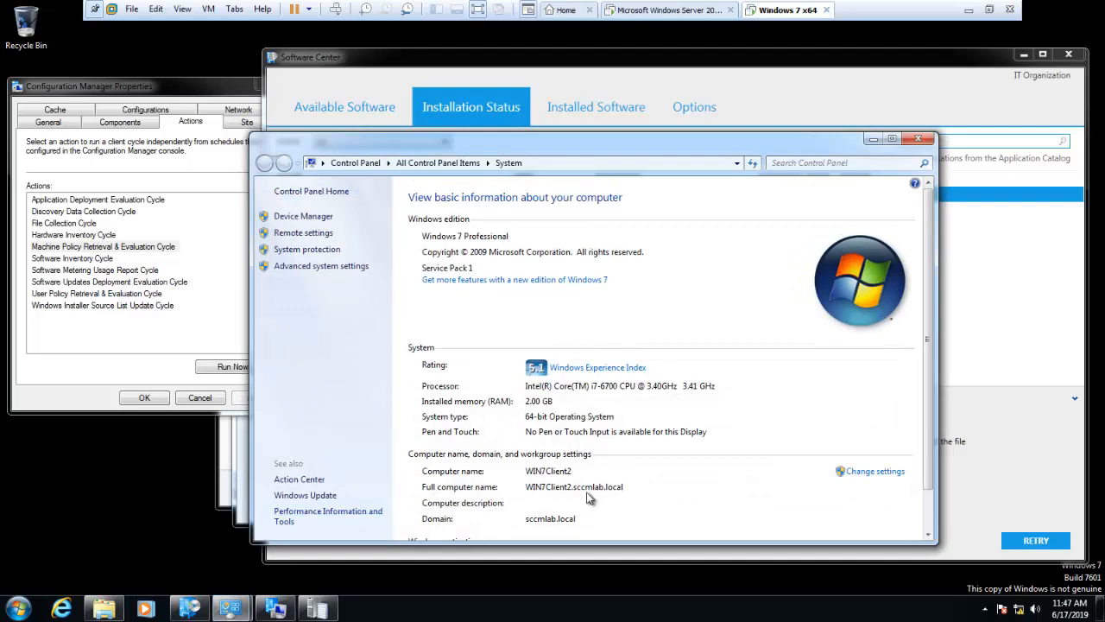
Return to the server's Configuration Manager console and look up the WIN7CLIENT2 entry in the All Systems collection
{"action": "left_click", "coordinate": [683, 9]}
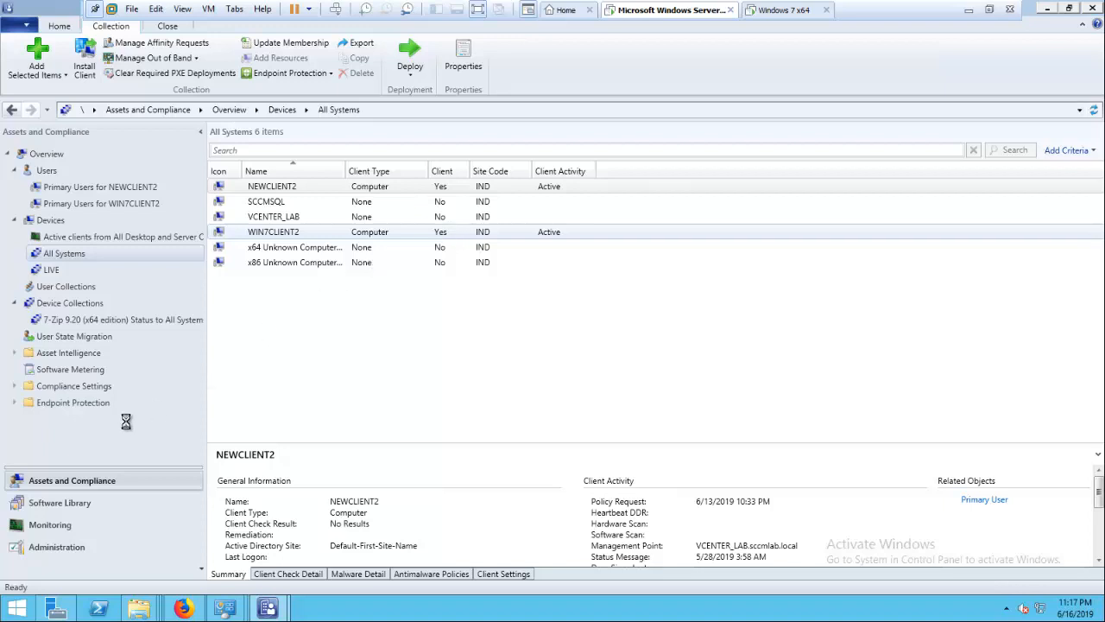
{"action": "right_click", "coordinate": [570, 231]}
{"action": "left_click", "coordinate": [787, 378]}
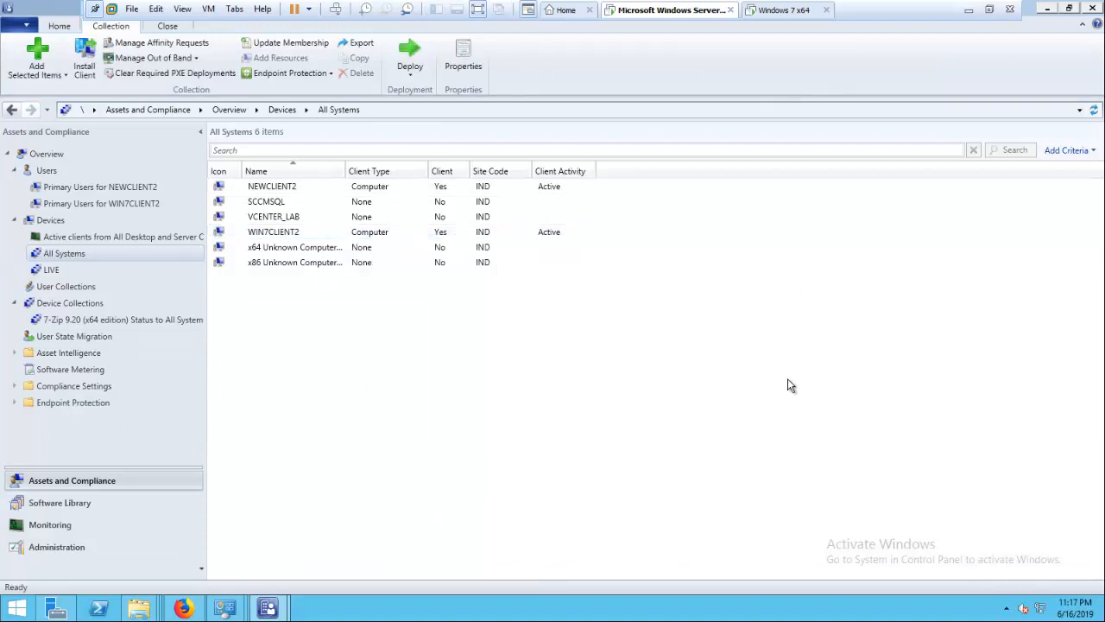
Open the server's Network and Sharing Center and check the Ethernet0 connection
{"action": "left_click", "coordinate": [1007, 609]}
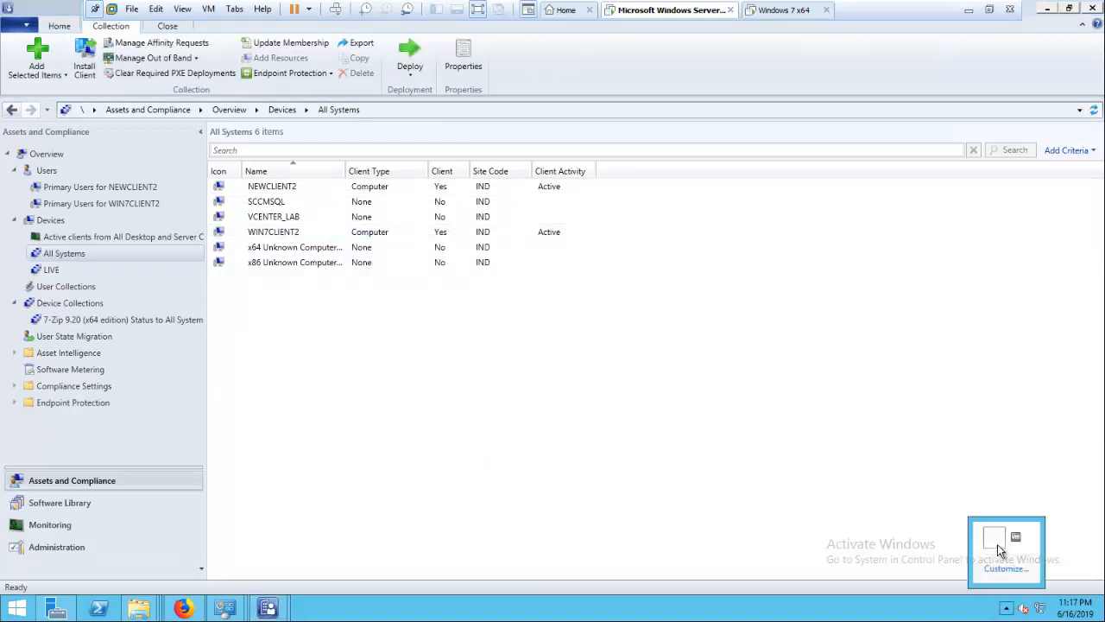
{"action": "right_click", "coordinate": [1041, 610]}
{"action": "key", "text": "Escape"}
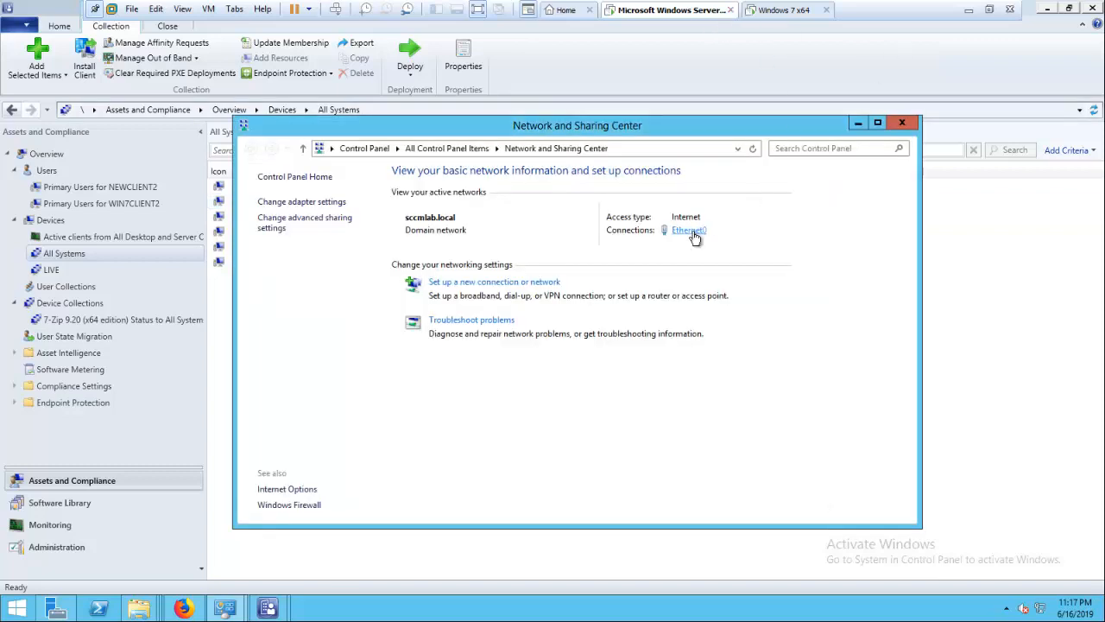
{"action": "left_click", "coordinate": [695, 237]}
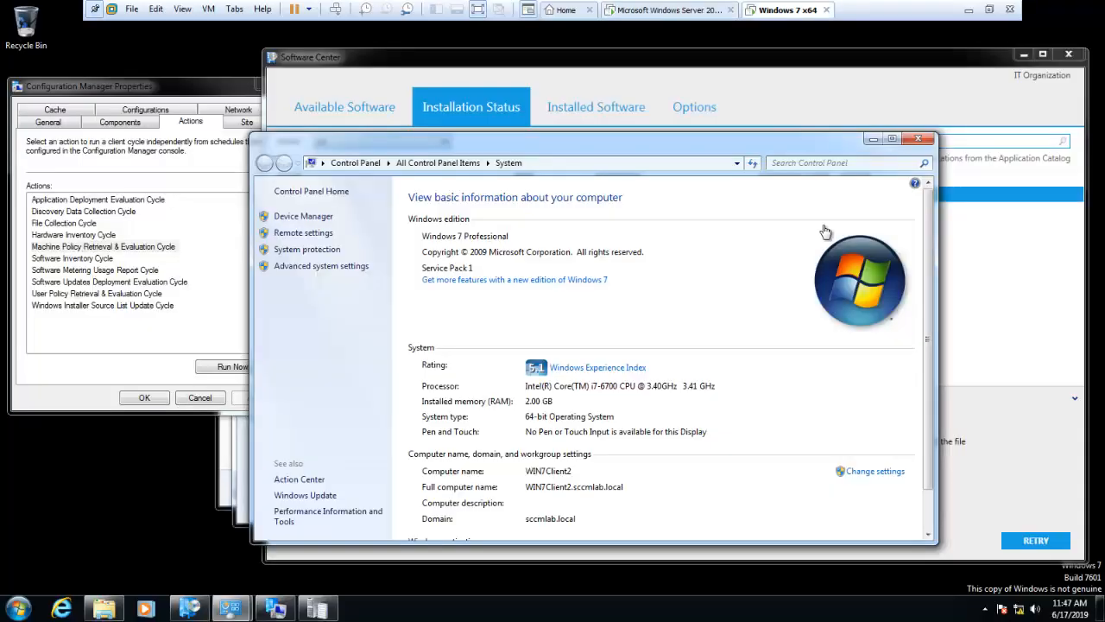
Switch to the Windows 7 x64 virtual machine and view the IP address details of its Local Area Connection
{"action": "left_click", "coordinate": [771, 11]}
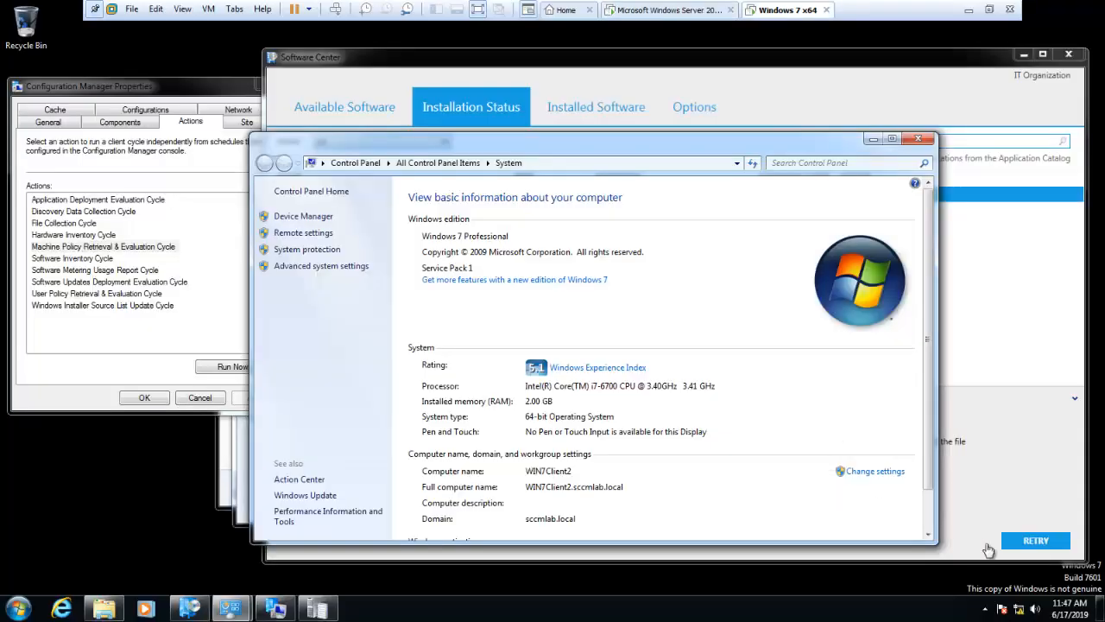
{"action": "right_click", "coordinate": [1020, 612]}
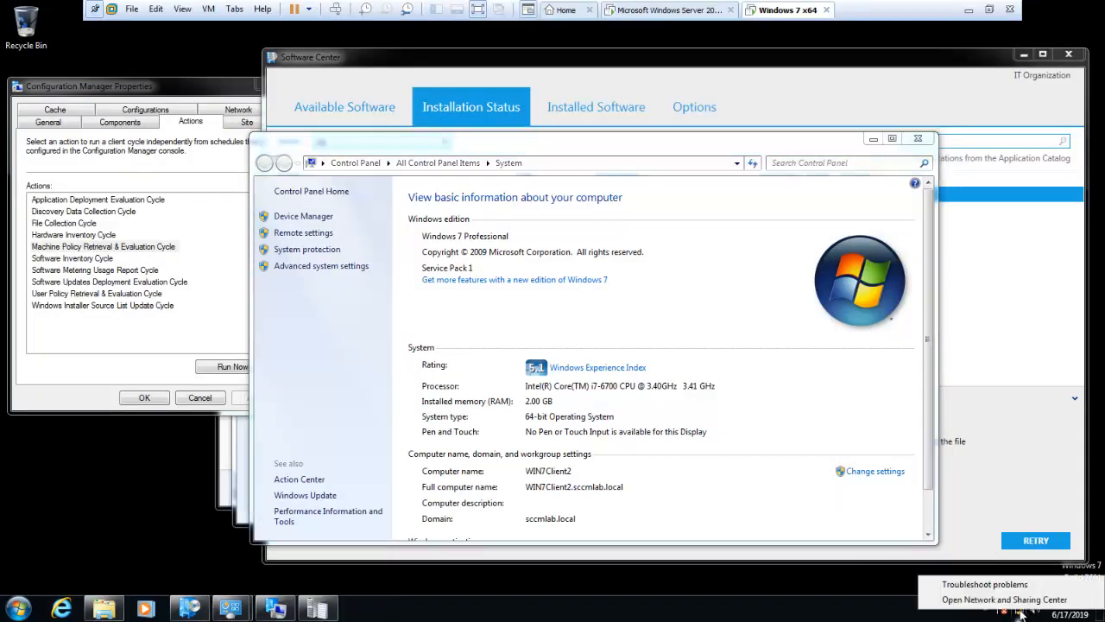
{"action": "left_click", "coordinate": [1019, 602]}
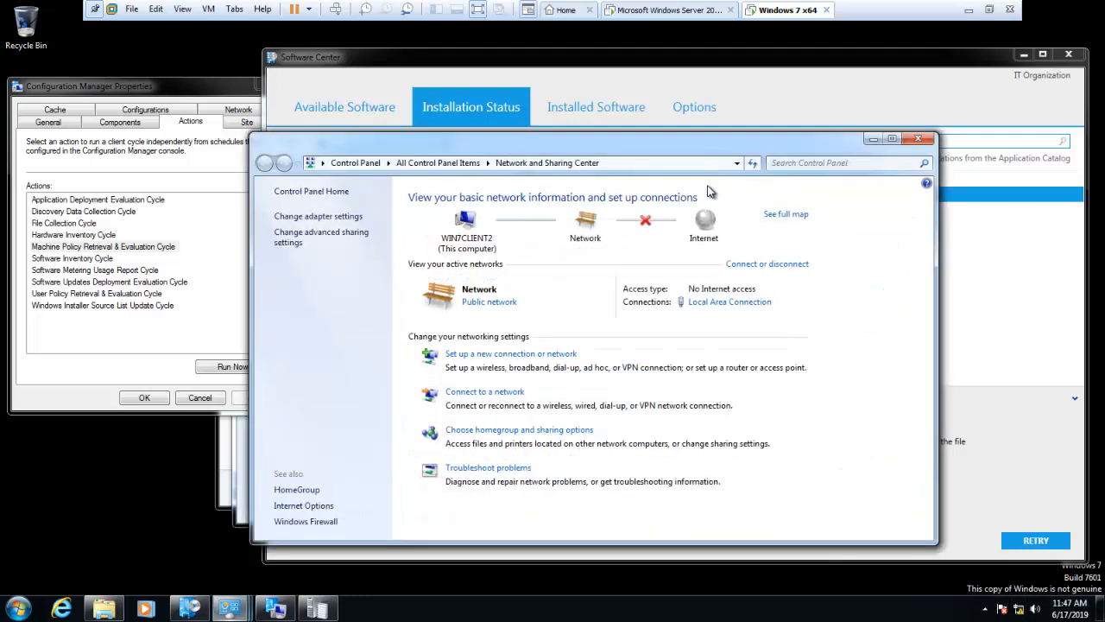
{"action": "left_click", "coordinate": [730, 301]}
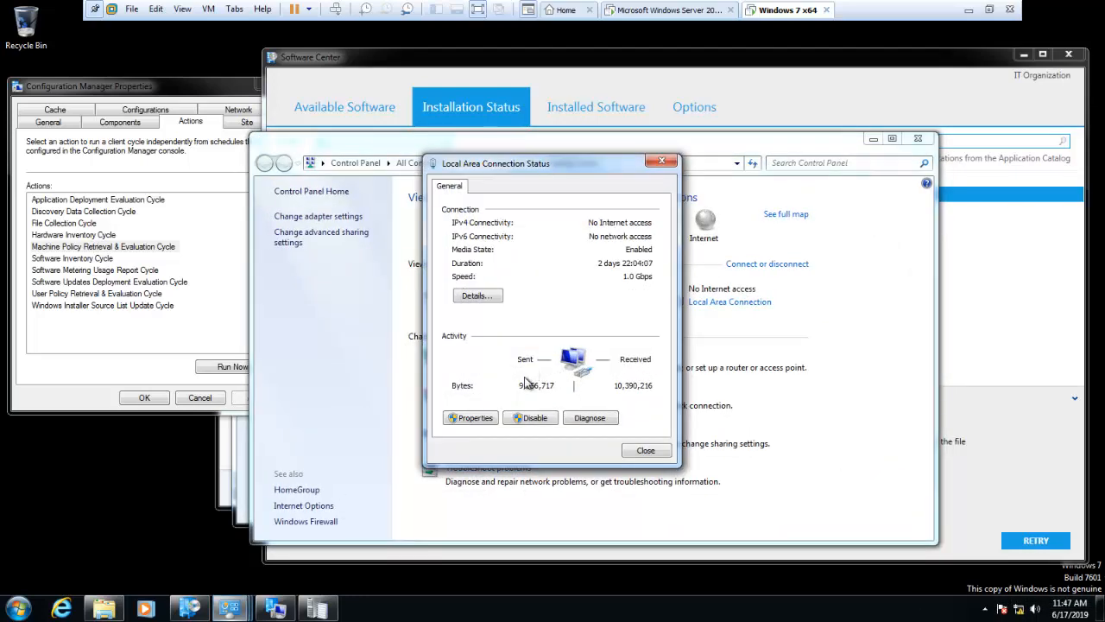
{"action": "left_click", "coordinate": [478, 295]}
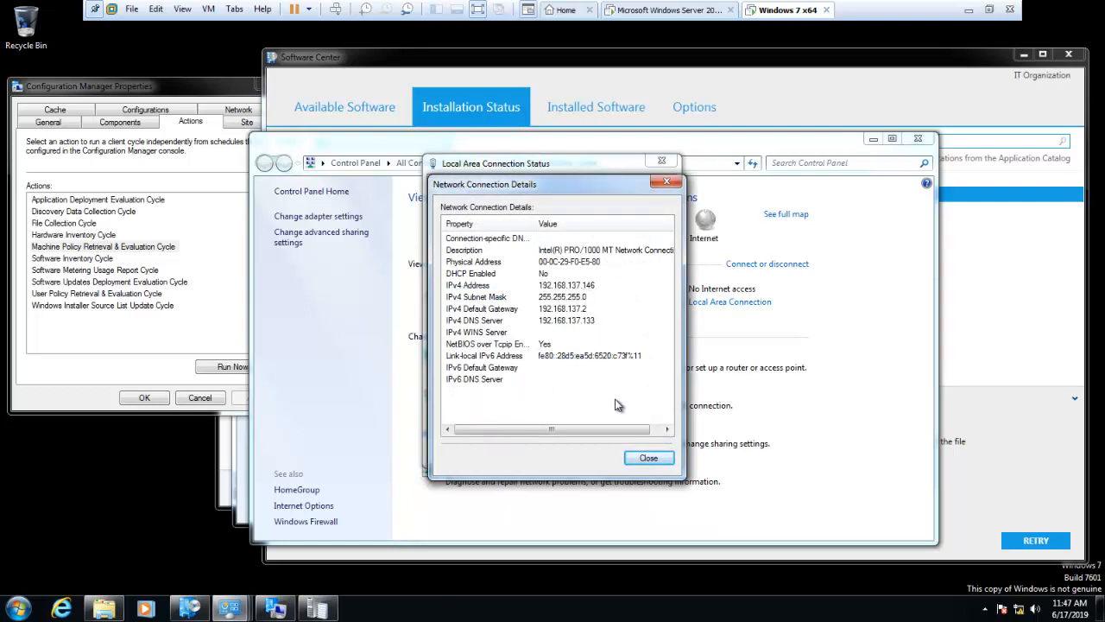
{"action": "left_click", "coordinate": [648, 458]}
Open Windows Firewall on the Windows 7 client and check its state for the domain, private and public networks
{"action": "left_click", "coordinate": [19, 608]}
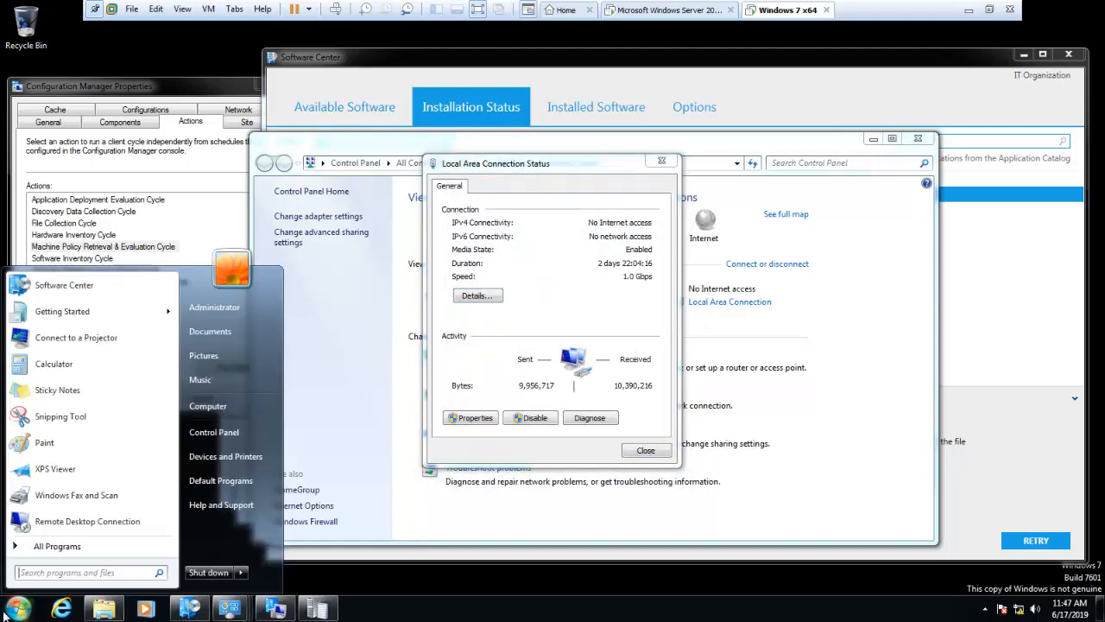
{"action": "left_click", "coordinate": [214, 432]}
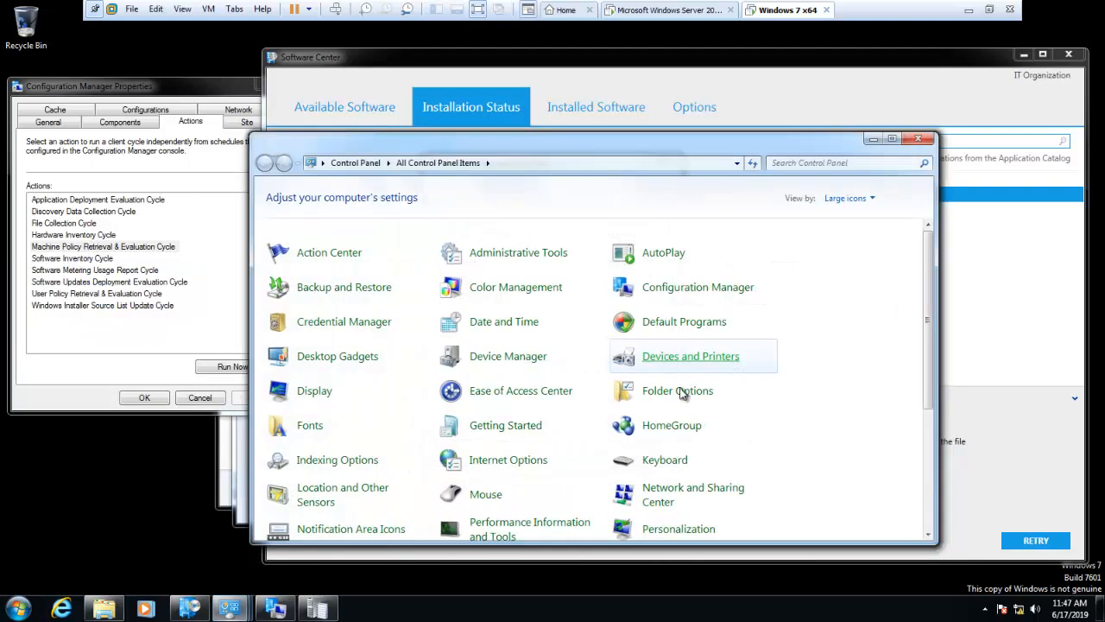
{"action": "scroll", "coordinate": [647, 503], "scroll_direction": "down", "scroll_amount": 5}
{"action": "left_click", "coordinate": [544, 529]}
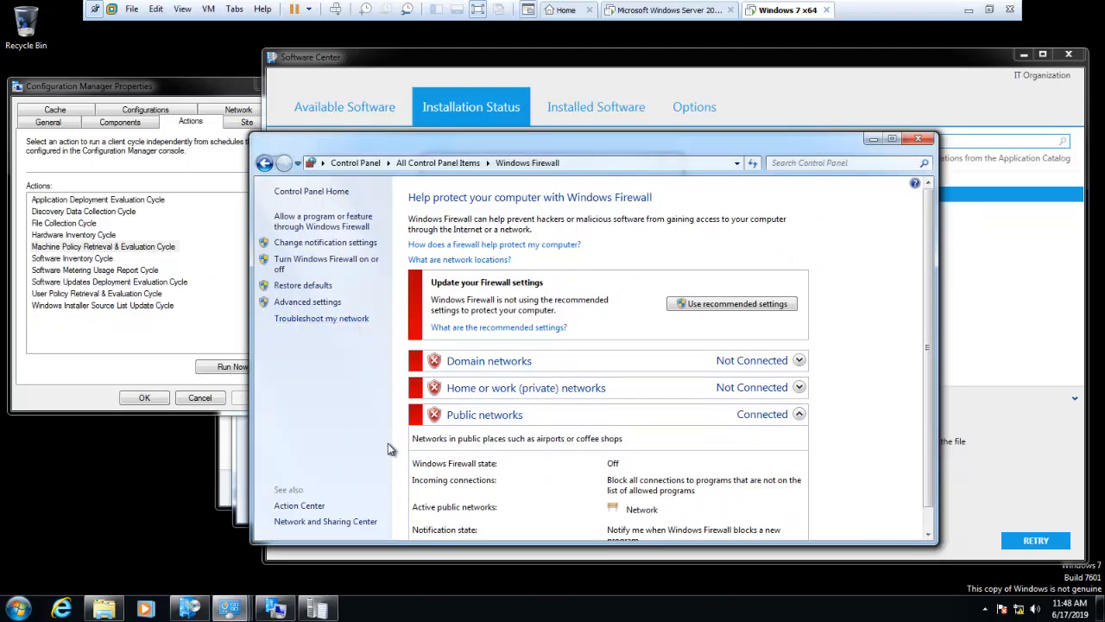
{"action": "scroll", "coordinate": [545, 466], "scroll_direction": "down", "scroll_amount": 2}
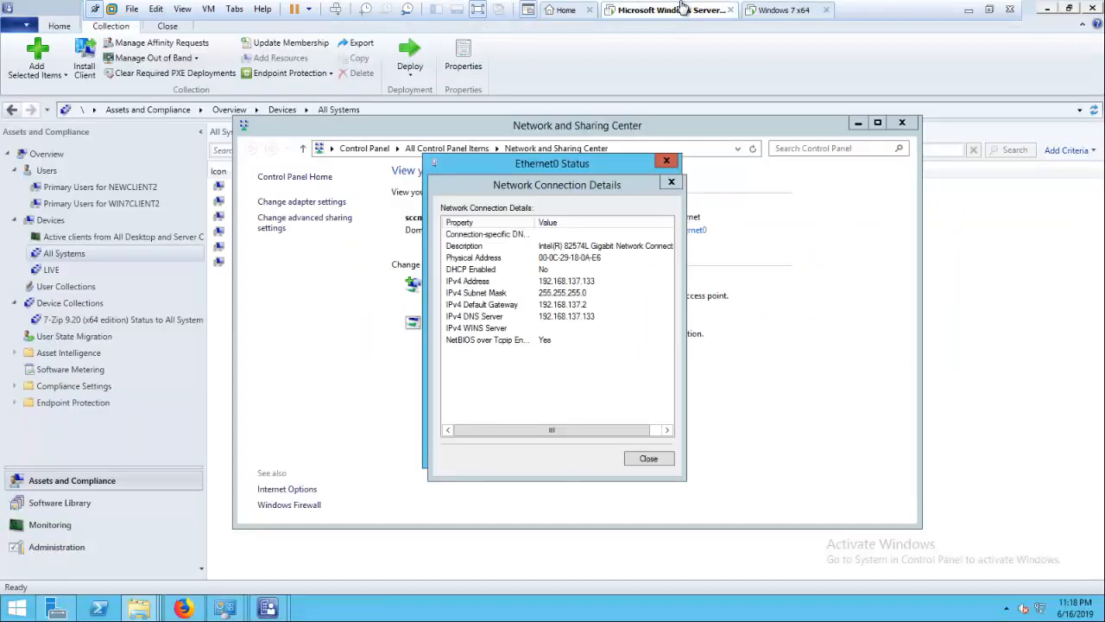
Return to the server virtual machine and close its Ethernet0 details, status and Network and Sharing Center windows
{"action": "left_click", "coordinate": [673, 185]}
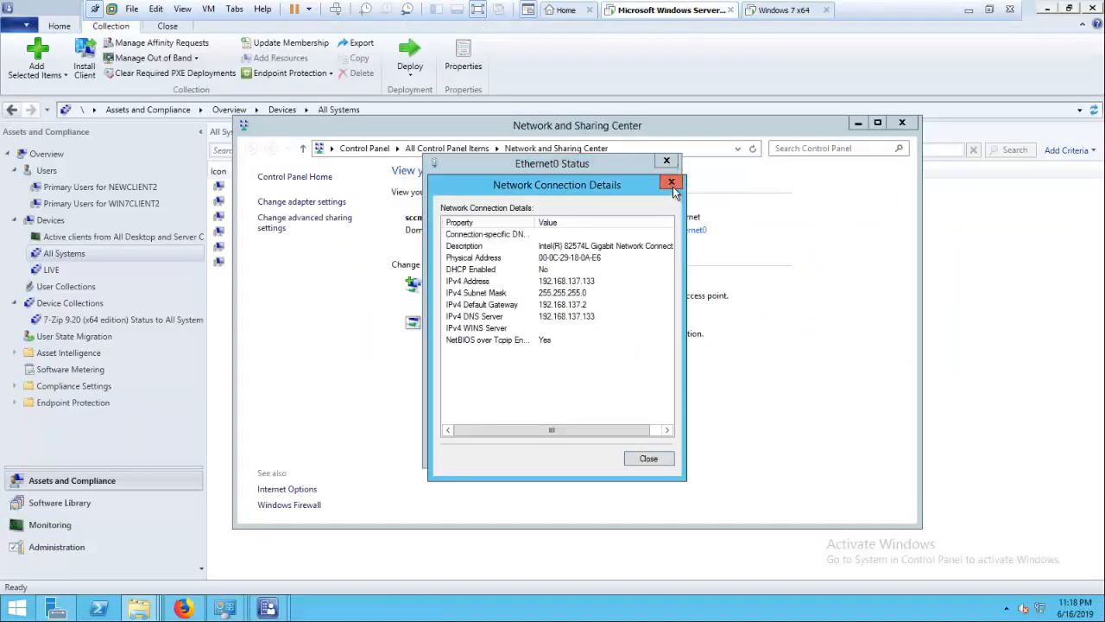
{"action": "left_click", "coordinate": [673, 184]}
{"action": "left_click", "coordinate": [666, 161]}
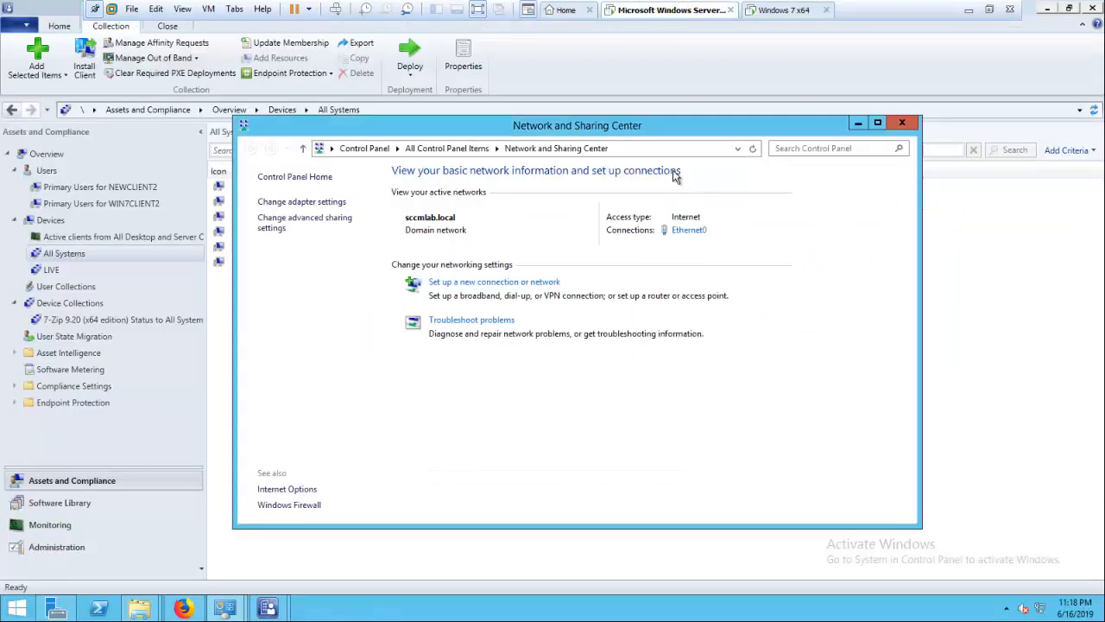
{"action": "left_click", "coordinate": [903, 123]}
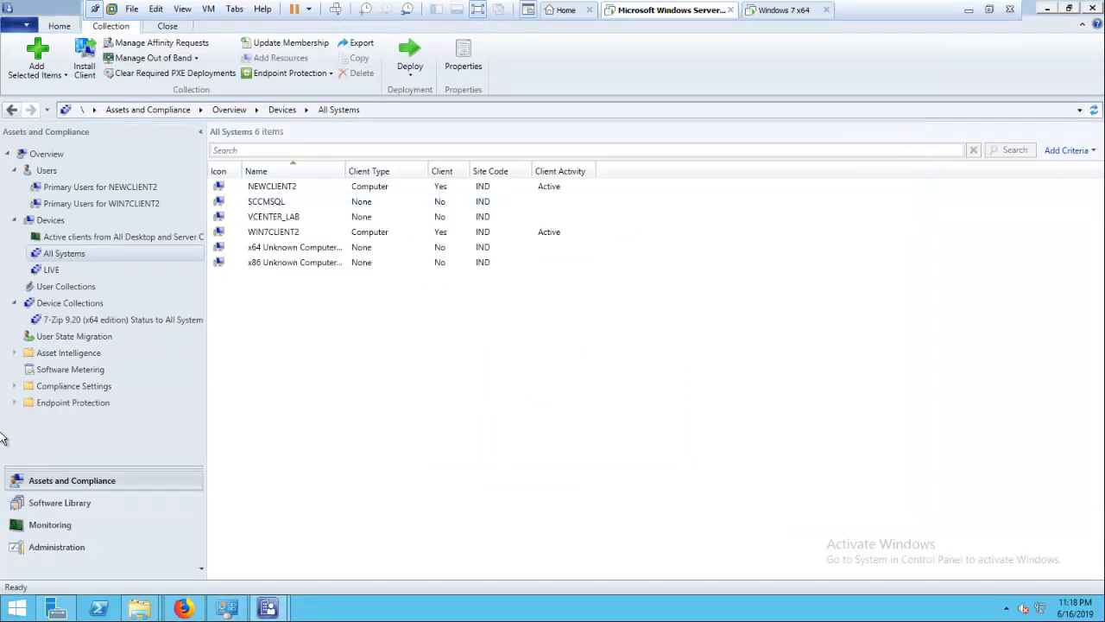
Examine the roles in the properties of the VCENTER_LAB.sccmlab.local primary site server under Servers and Site System Roles
{"action": "left_click", "coordinate": [49, 509]}
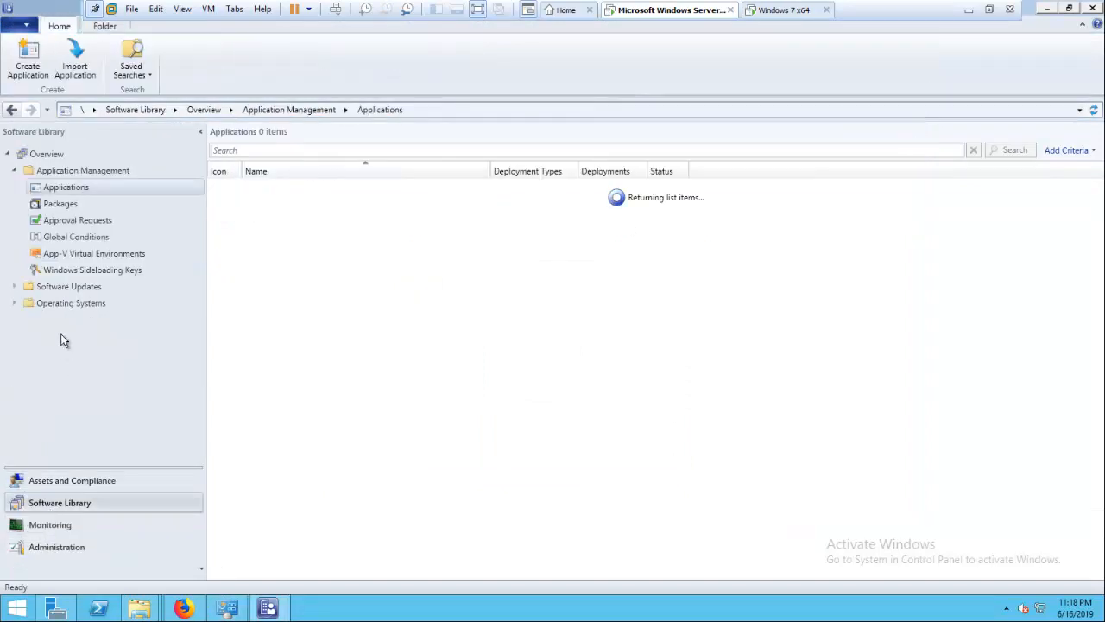
{"action": "left_click", "coordinate": [59, 551]}
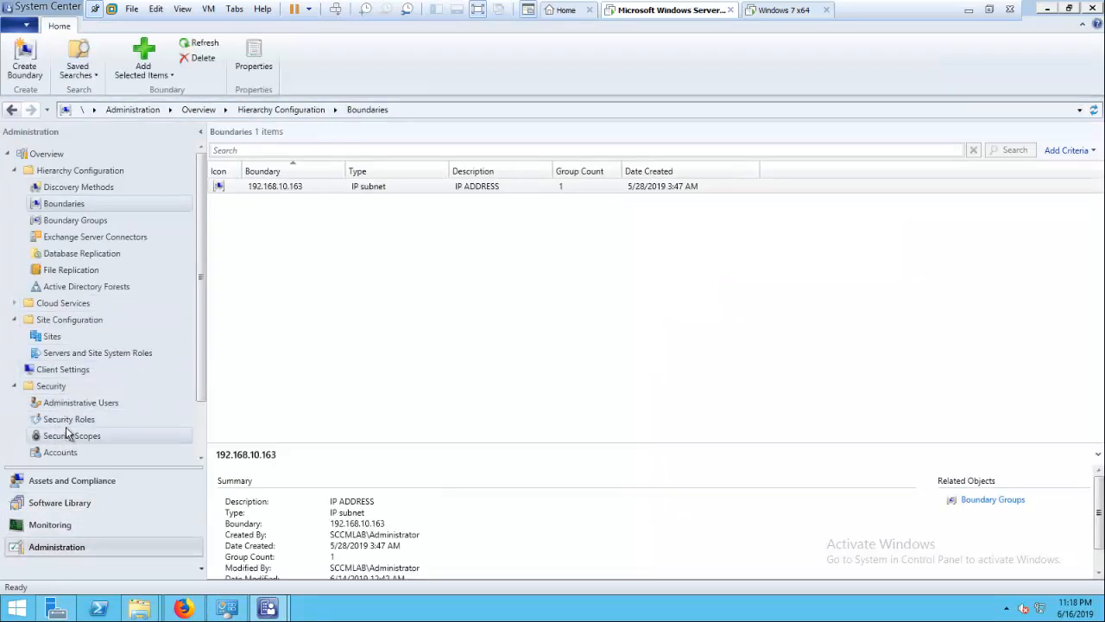
{"action": "left_click", "coordinate": [54, 337]}
{"action": "left_click", "coordinate": [61, 354]}
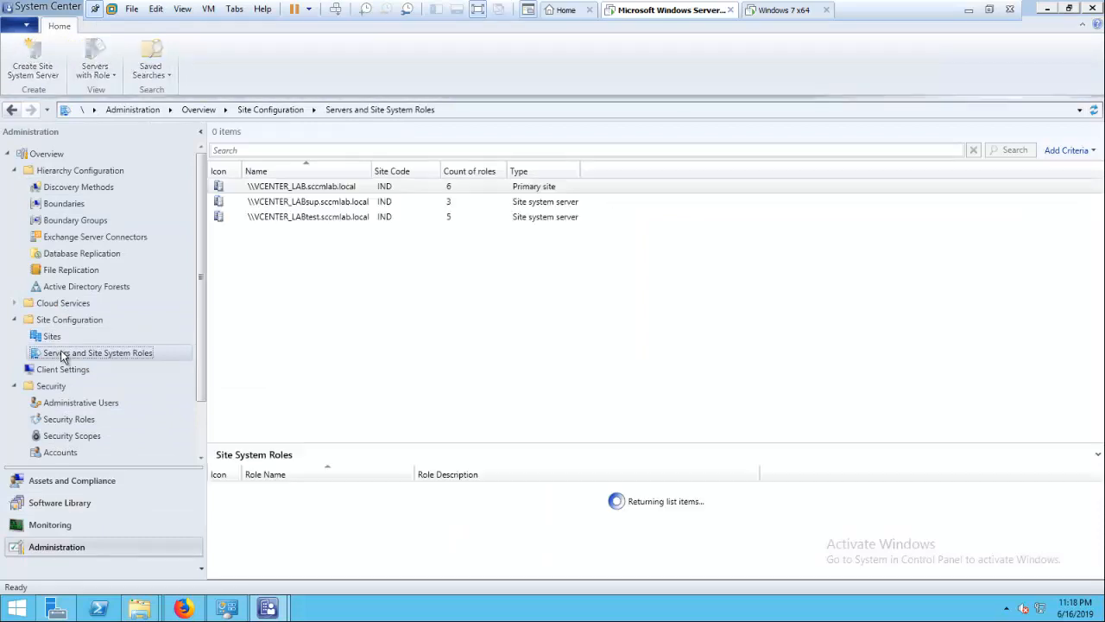
{"action": "left_click", "coordinate": [302, 188]}
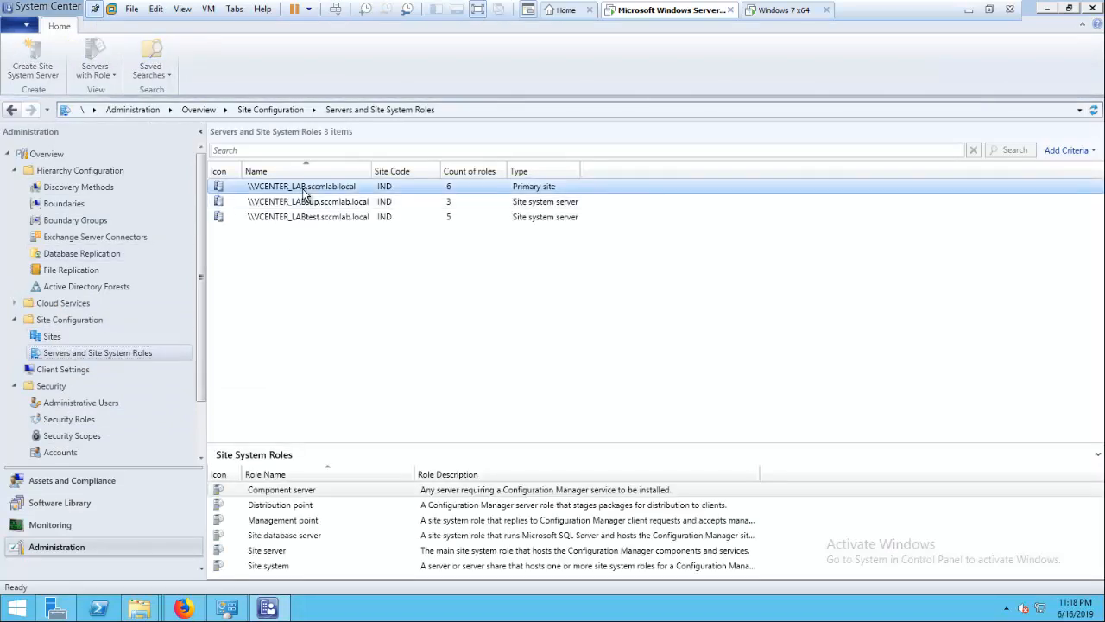
{"action": "right_click", "coordinate": [302, 188]}
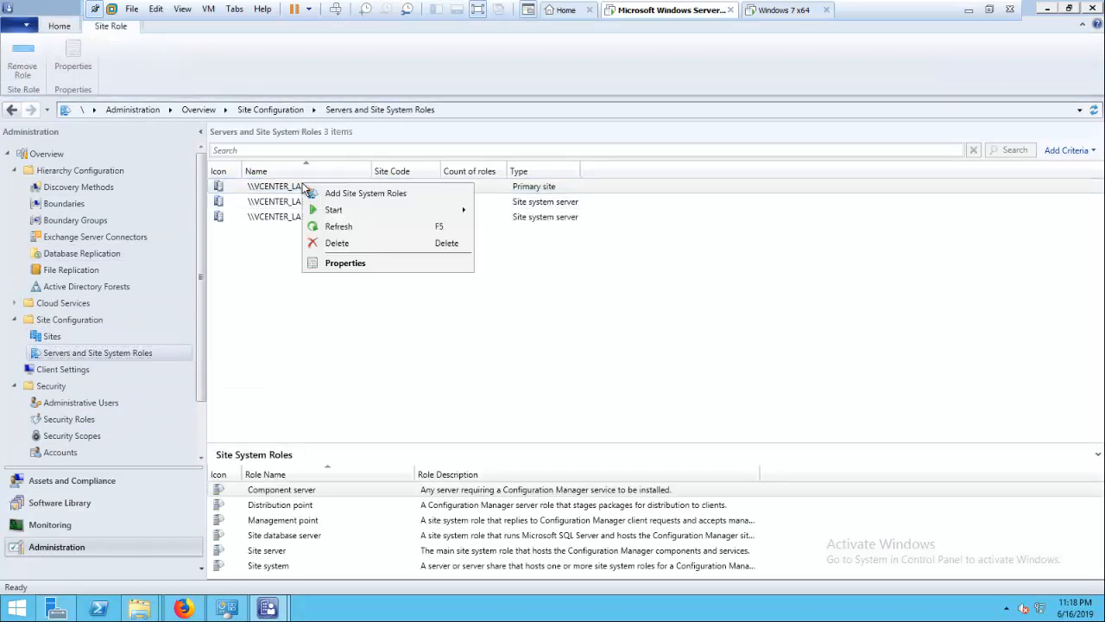
{"action": "left_click", "coordinate": [343, 264]}
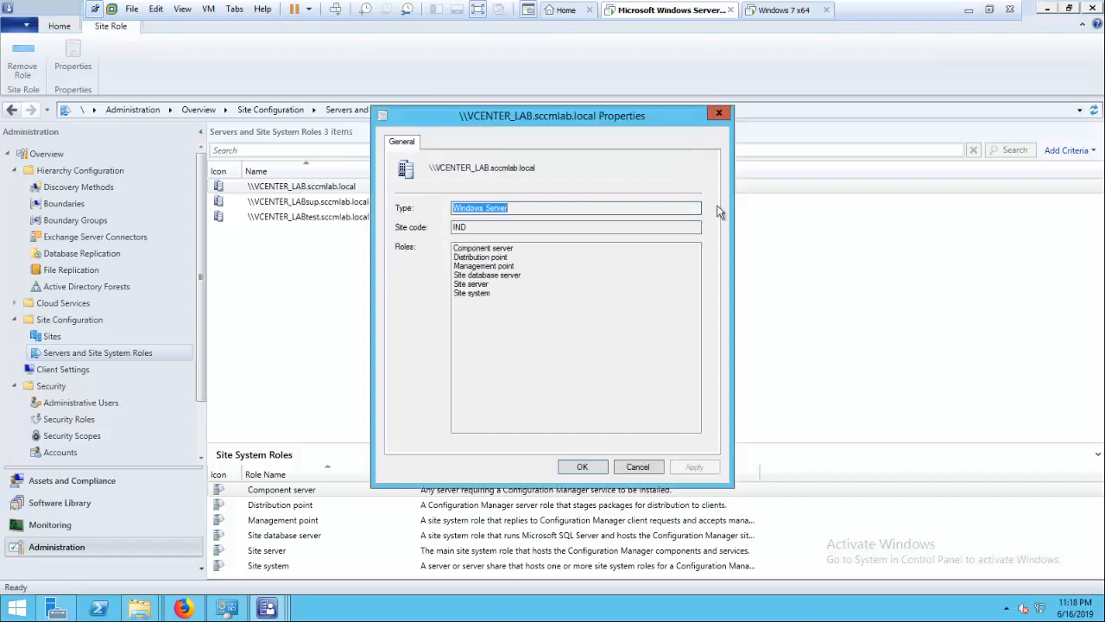
{"action": "left_click", "coordinate": [493, 257]}
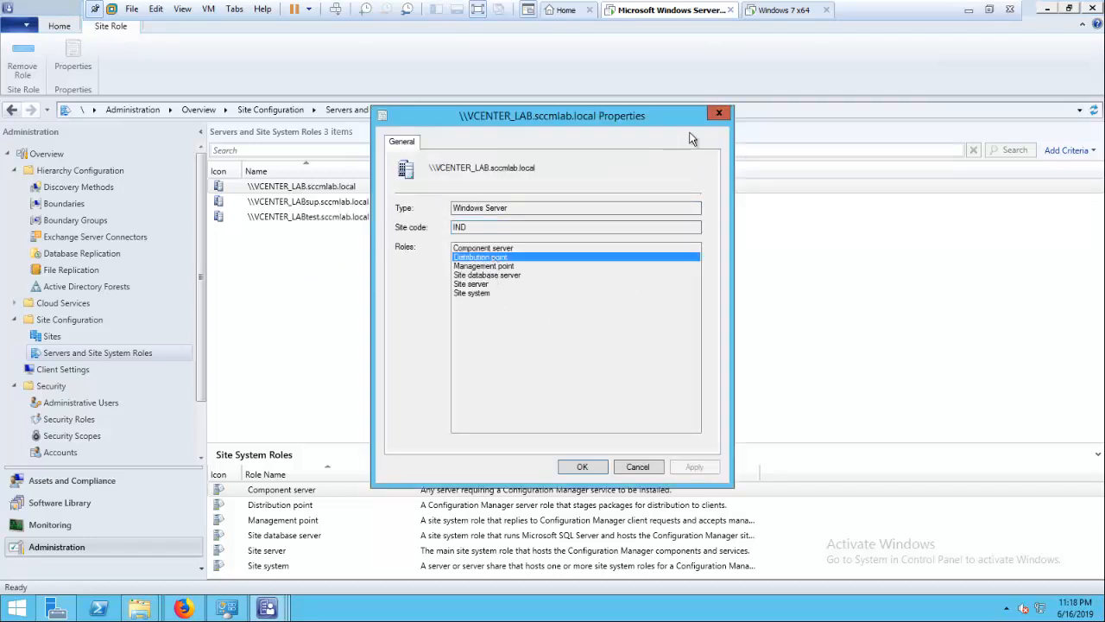
{"action": "left_click", "coordinate": [717, 114]}
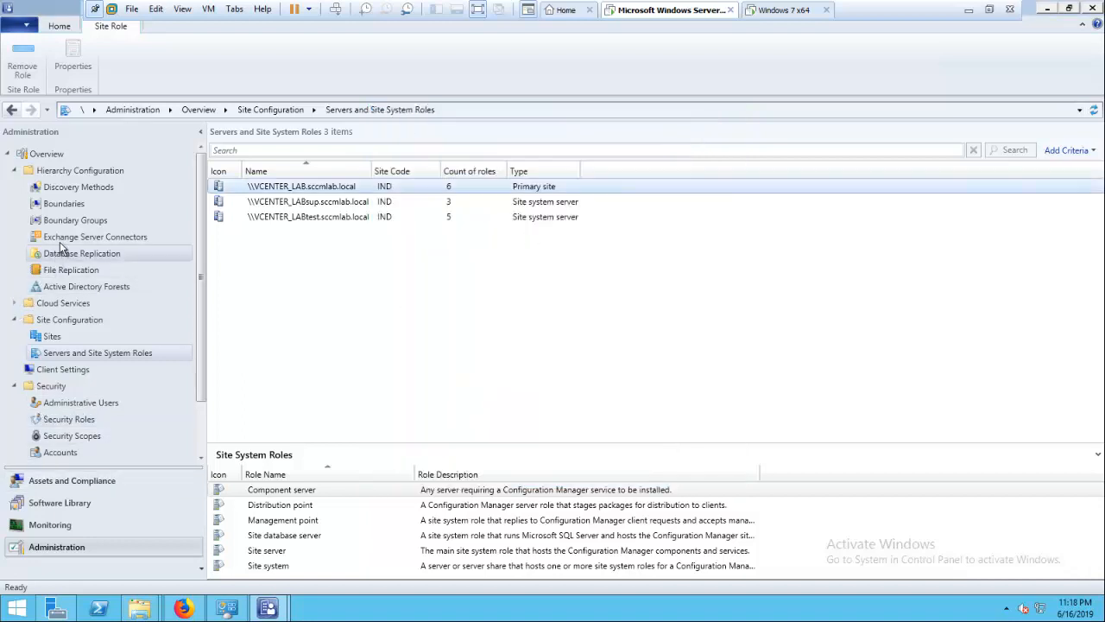
Review the deployment types and deployments of the 7-Zip 9.20 (x64 edition) application in the Software Library
{"action": "left_click", "coordinate": [45, 372]}
{"action": "left_click", "coordinate": [52, 353]}
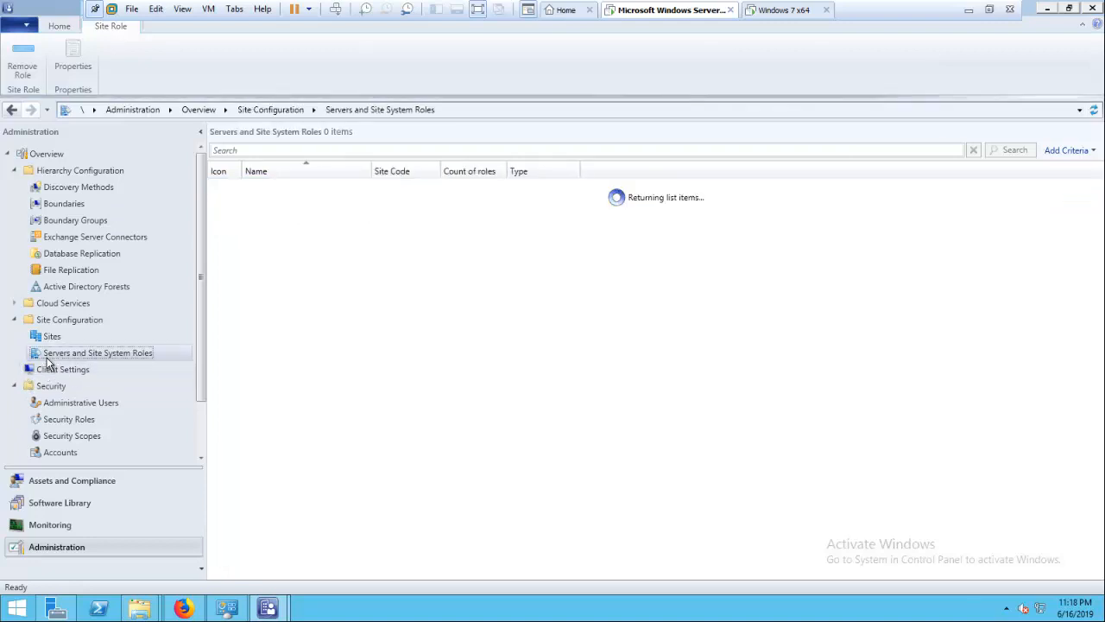
{"action": "left_click", "coordinate": [72, 504]}
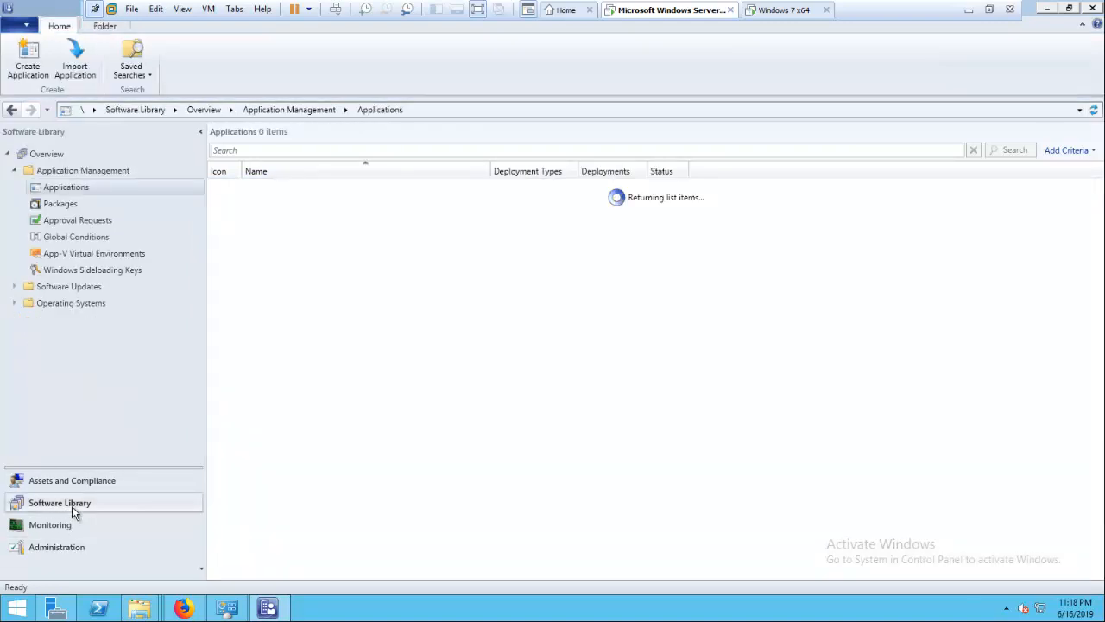
{"action": "left_click", "coordinate": [17, 303]}
{"action": "left_click", "coordinate": [17, 304]}
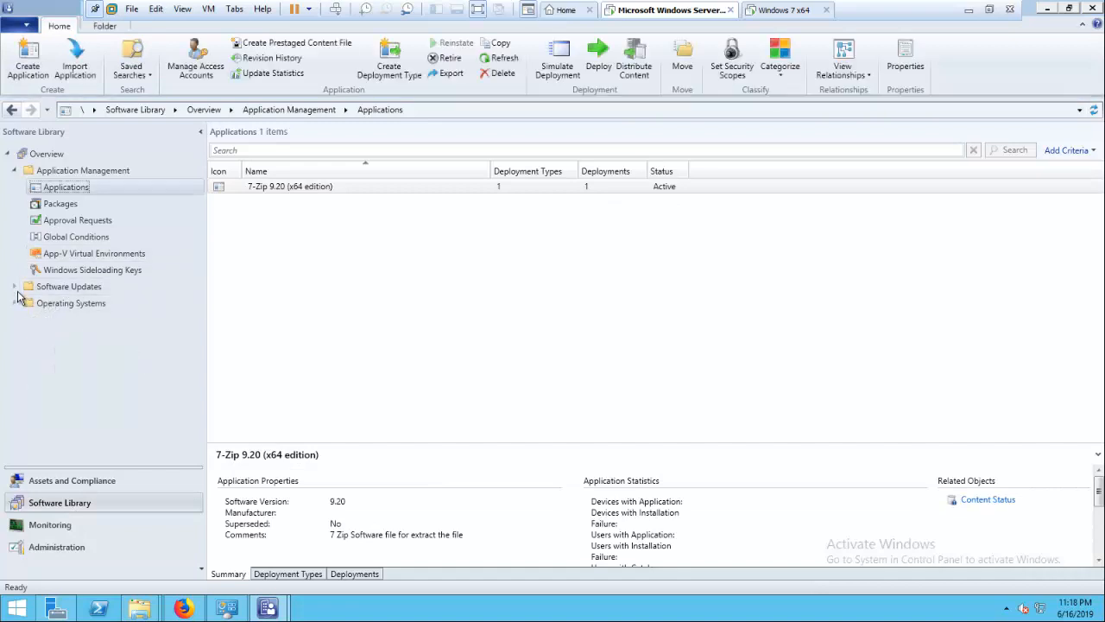
{"action": "left_click", "coordinate": [17, 288]}
{"action": "left_click", "coordinate": [18, 288]}
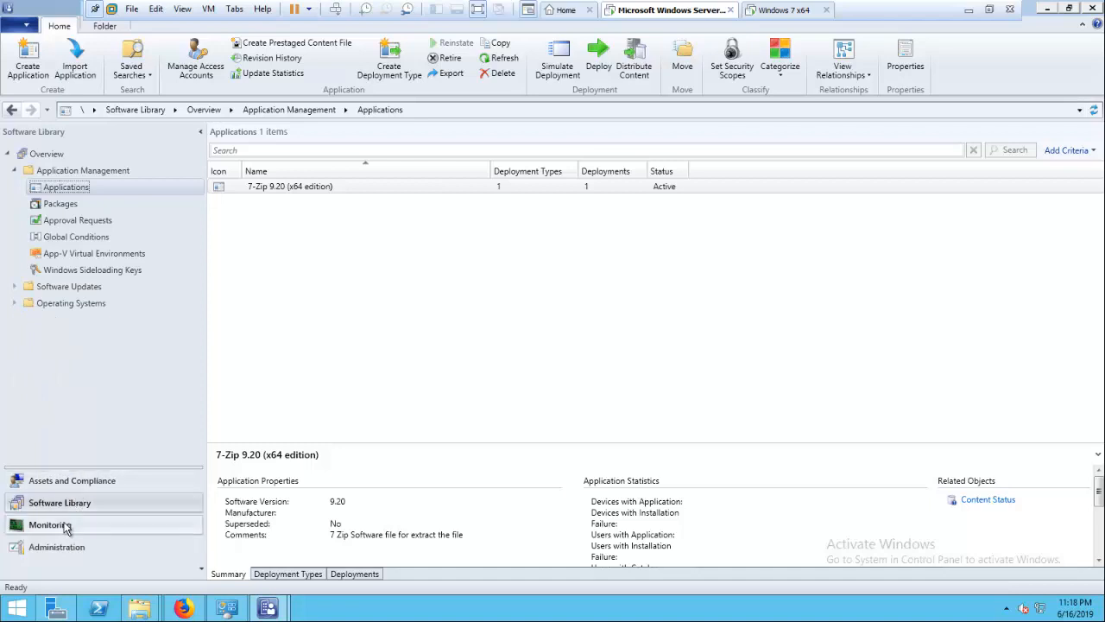
{"action": "left_click", "coordinate": [309, 572]}
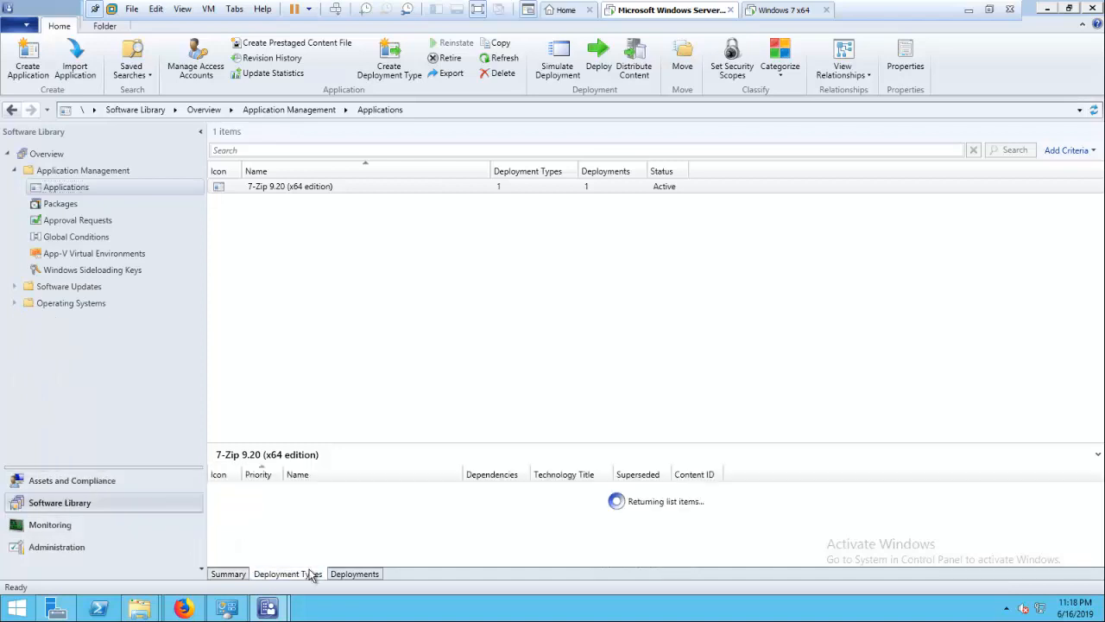
{"action": "left_click", "coordinate": [353, 576]}
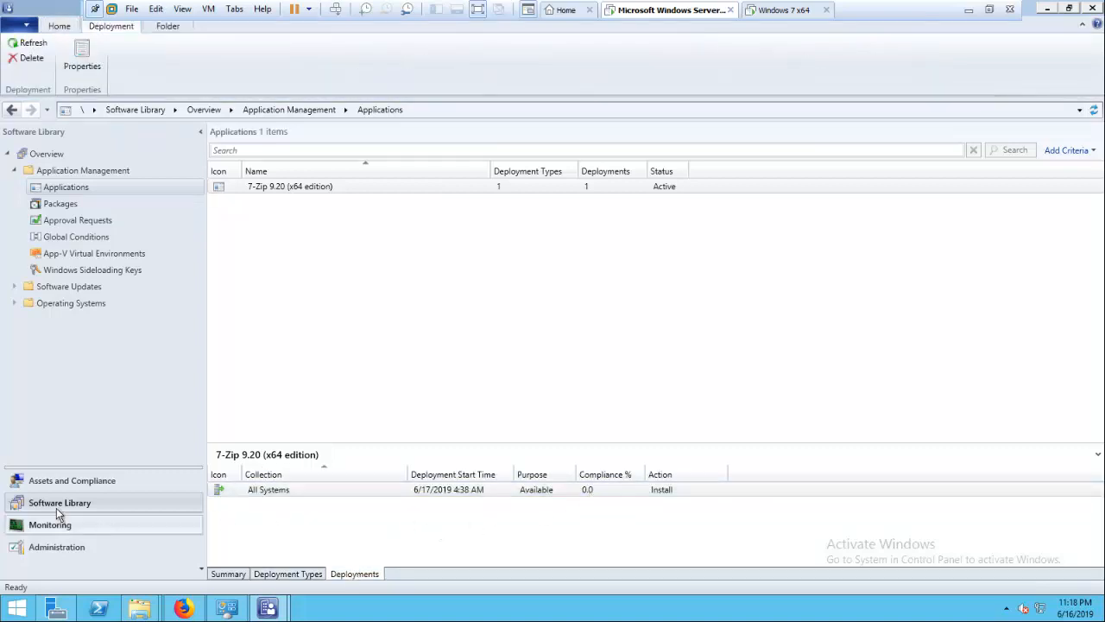
Open the properties of the VCENTER_LAB.SCCMLAB.LOCAL distribution point in the Administration workspace
{"action": "left_click", "coordinate": [92, 550]}
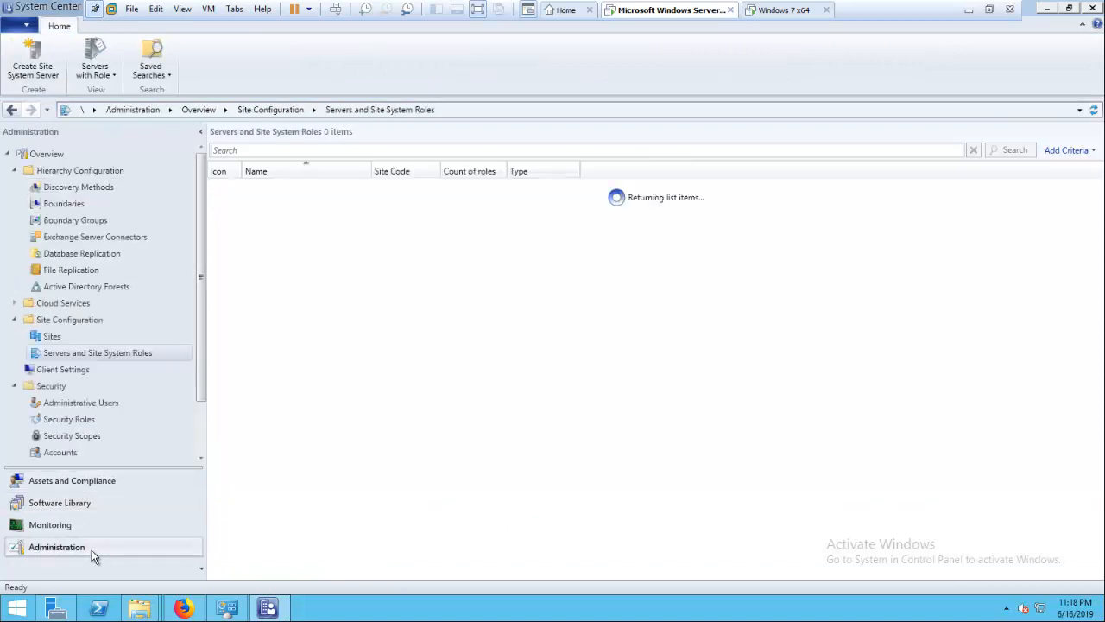
{"action": "left_click", "coordinate": [15, 386]}
{"action": "left_click", "coordinate": [52, 406]}
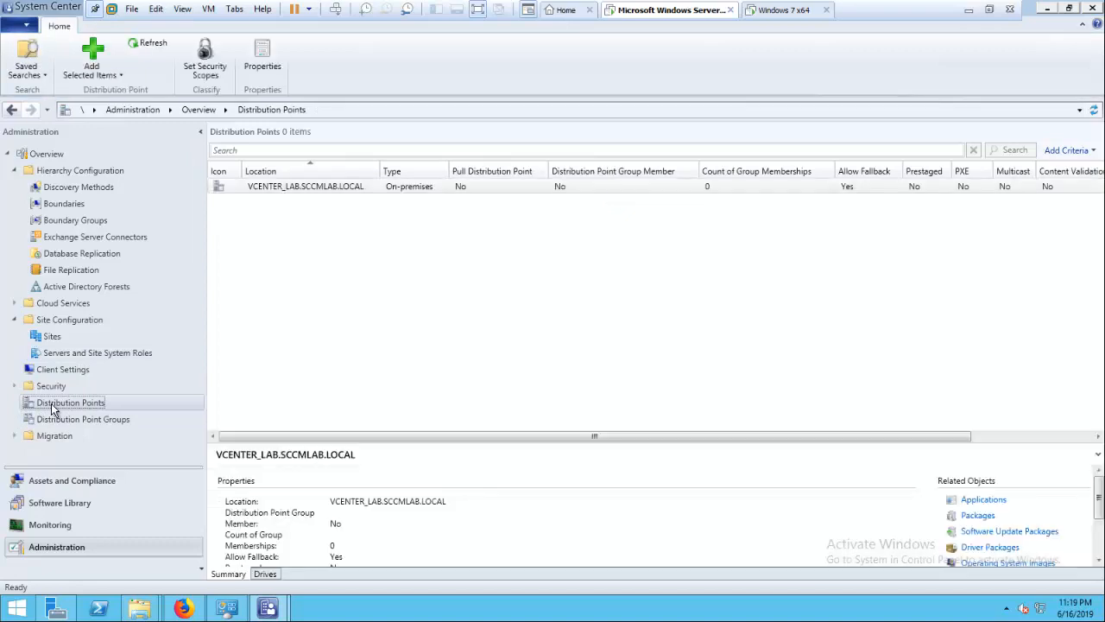
{"action": "right_click", "coordinate": [328, 190]}
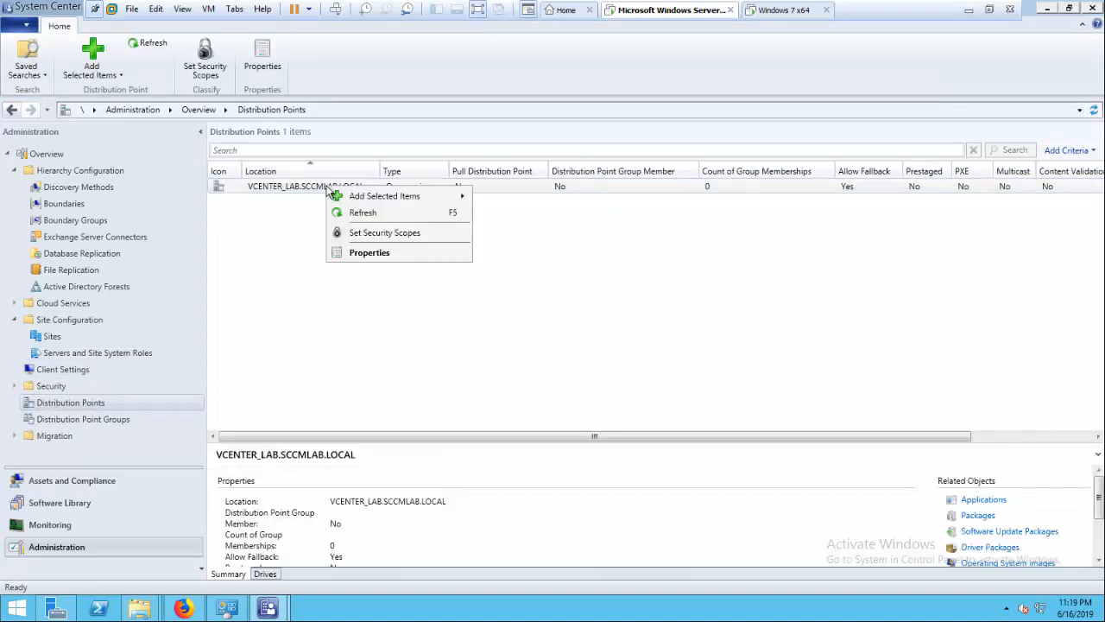
{"action": "left_click", "coordinate": [370, 252]}
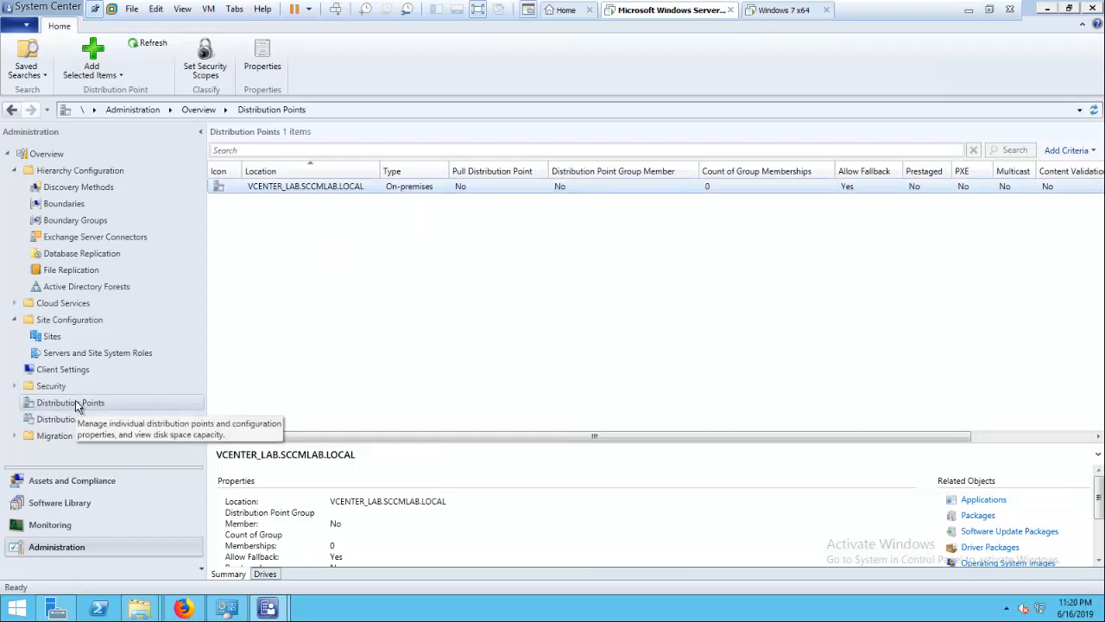
{"action": "right_click", "coordinate": [246, 187]}
{"action": "left_click", "coordinate": [300, 257]}
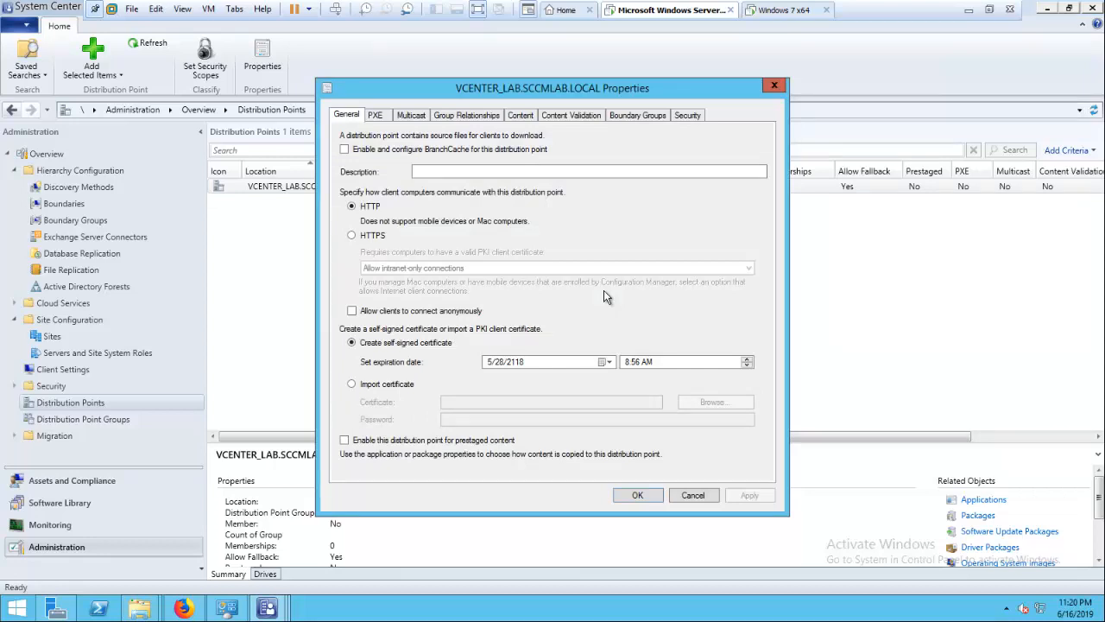
Add Ip Address Broundary Group to the distribution point's boundary groups and save the change
{"action": "left_click", "coordinate": [637, 119]}
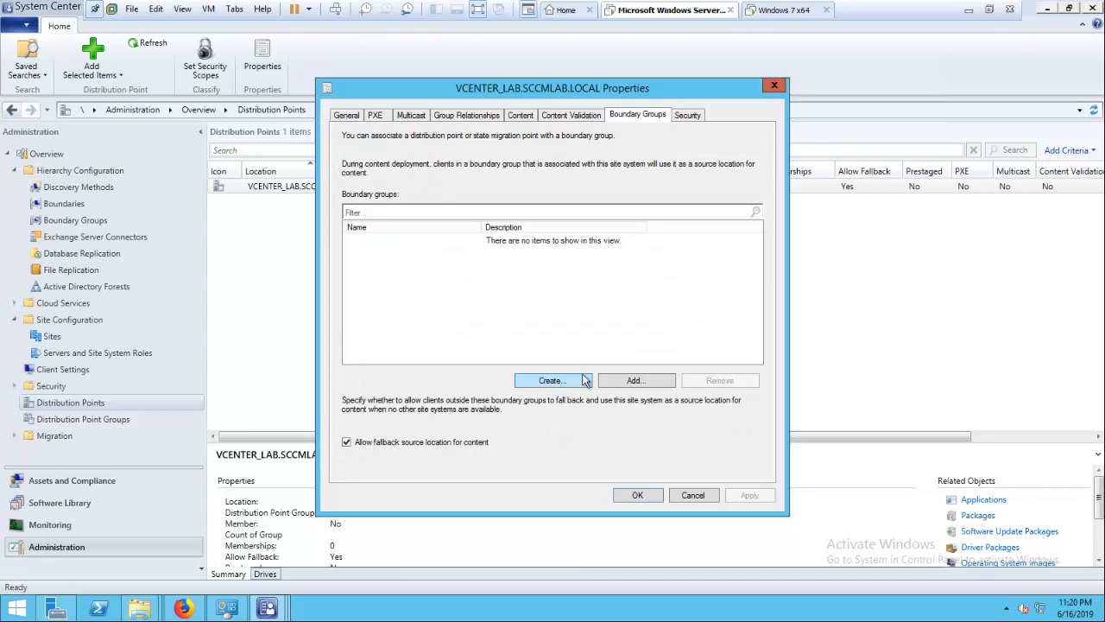
{"action": "left_click", "coordinate": [622, 382]}
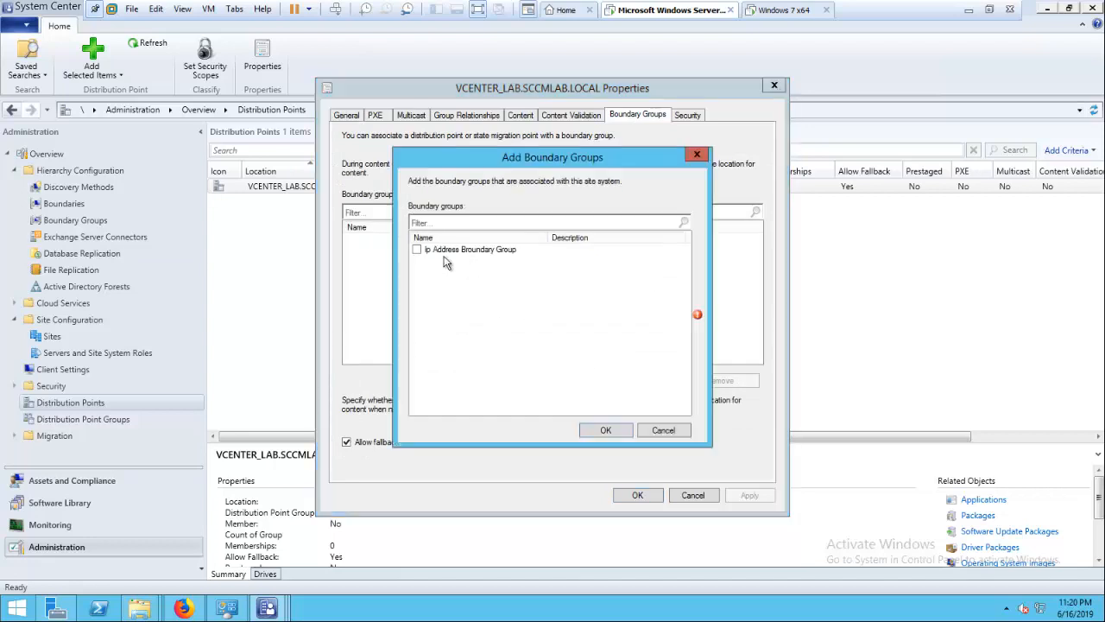
{"action": "left_click", "coordinate": [622, 425]}
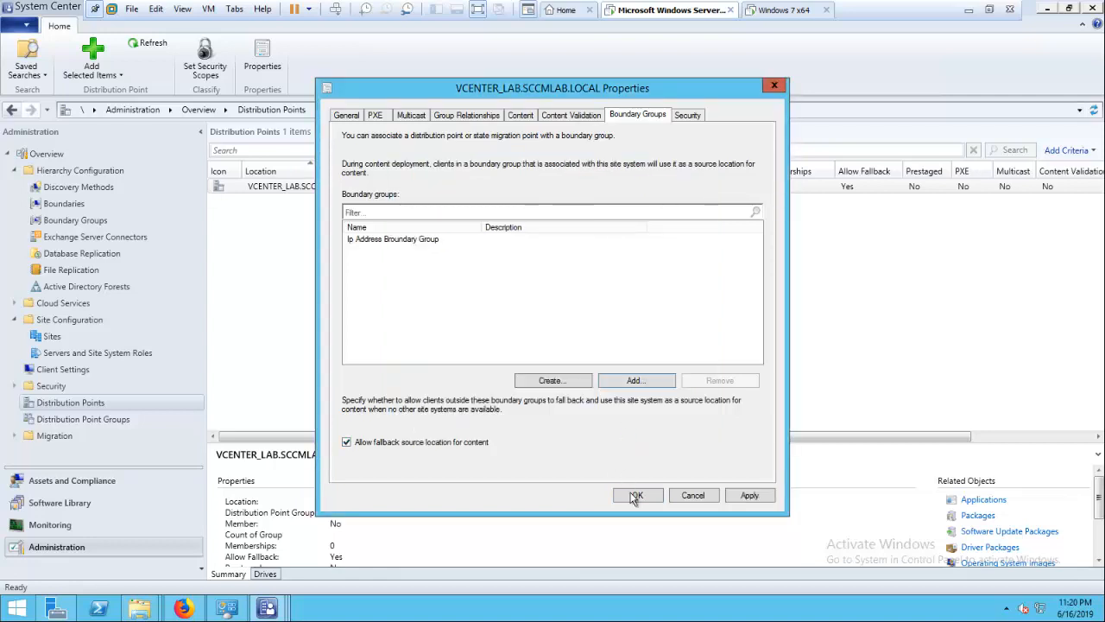
{"action": "left_click", "coordinate": [749, 494]}
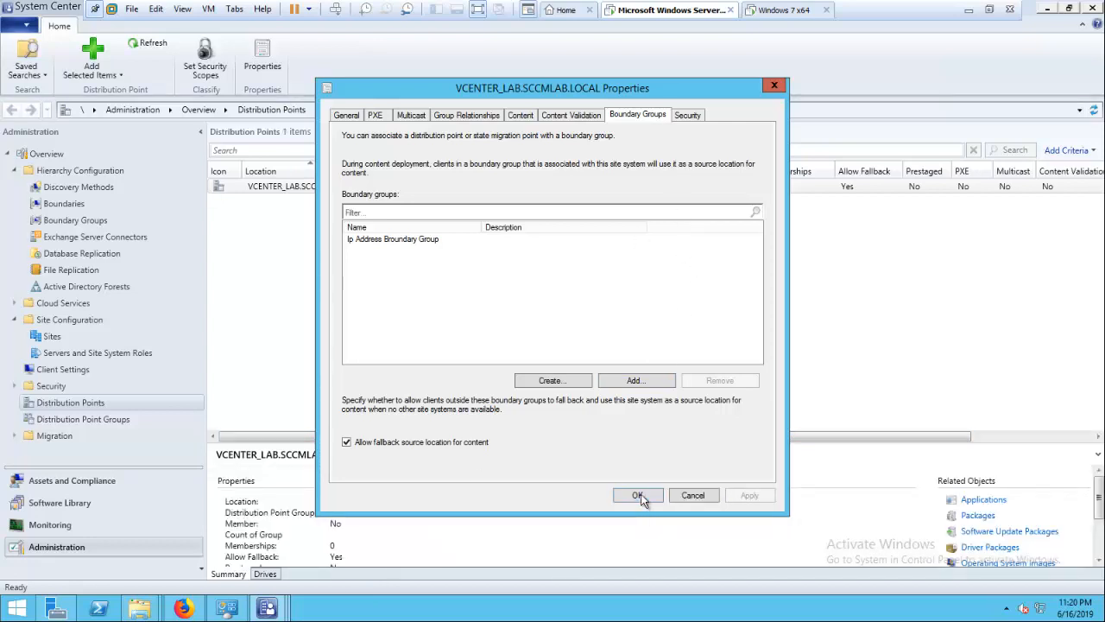
{"action": "left_click", "coordinate": [644, 499]}
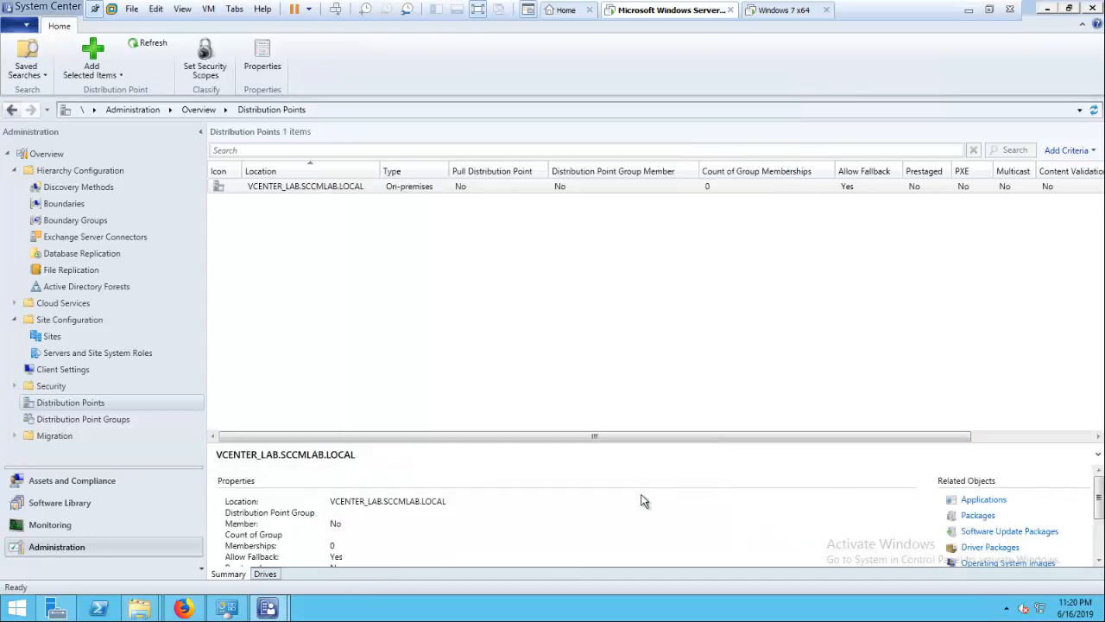
Switch to the SCCM software installation presentation in PowerPoint and start the slide show from the Troubleshooting slide
{"action": "left_click", "coordinate": [1040, 8]}
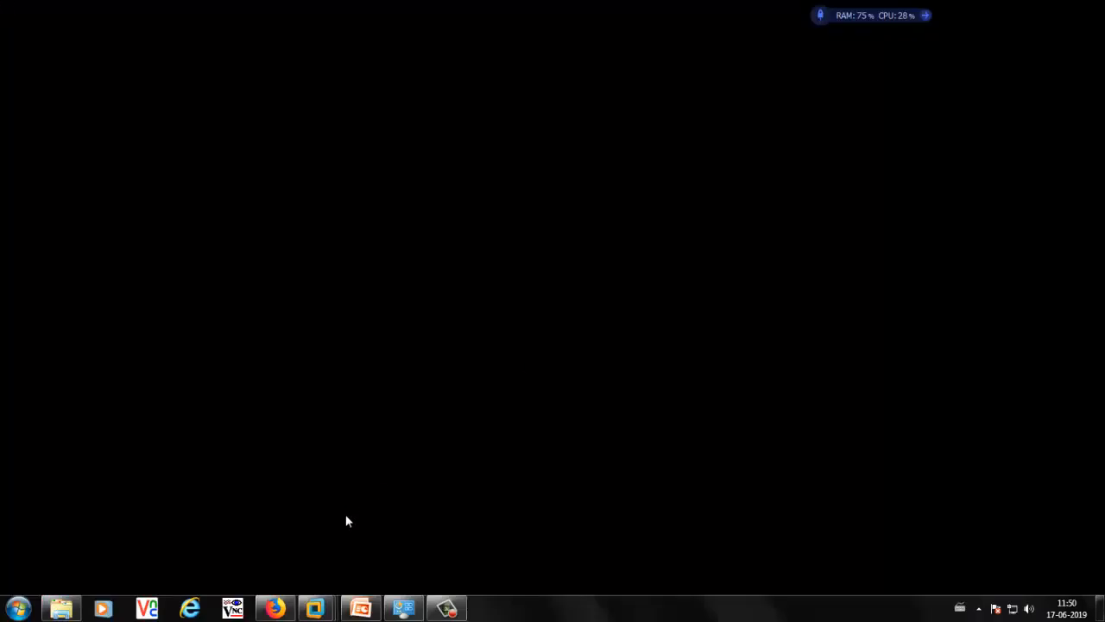
{"action": "left_click", "coordinate": [363, 608]}
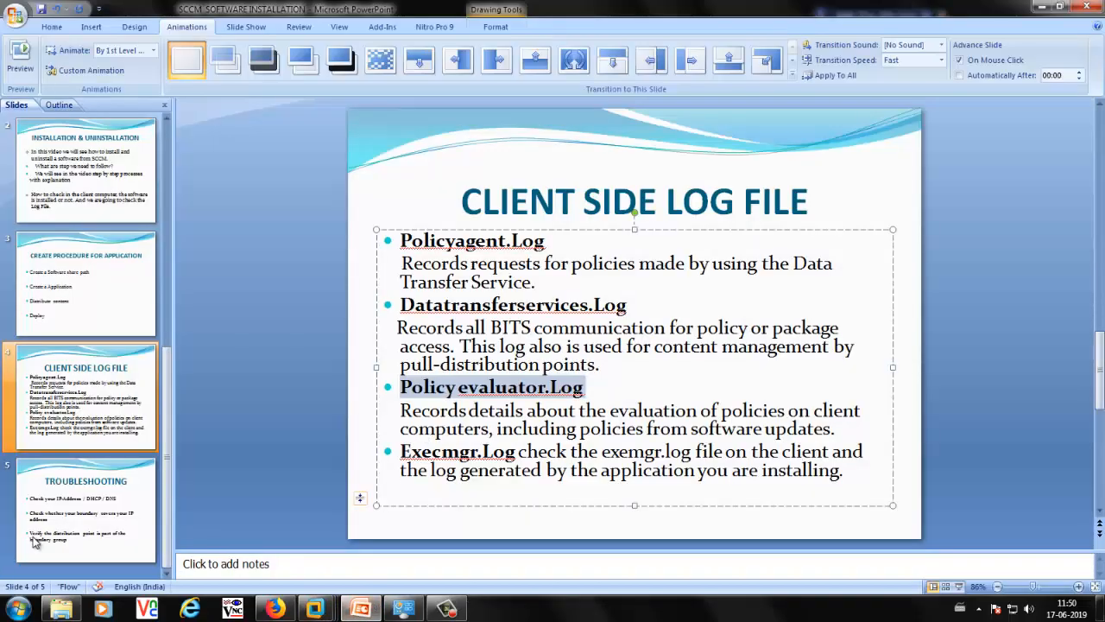
{"action": "left_click", "coordinate": [60, 518]}
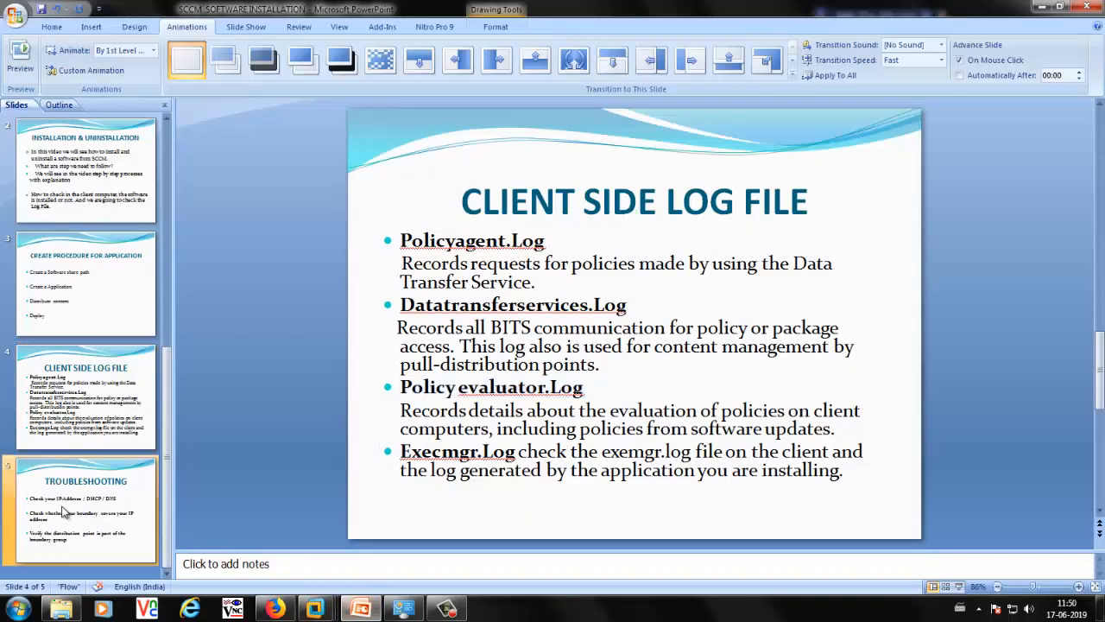
{"action": "left_click", "coordinate": [960, 586]}
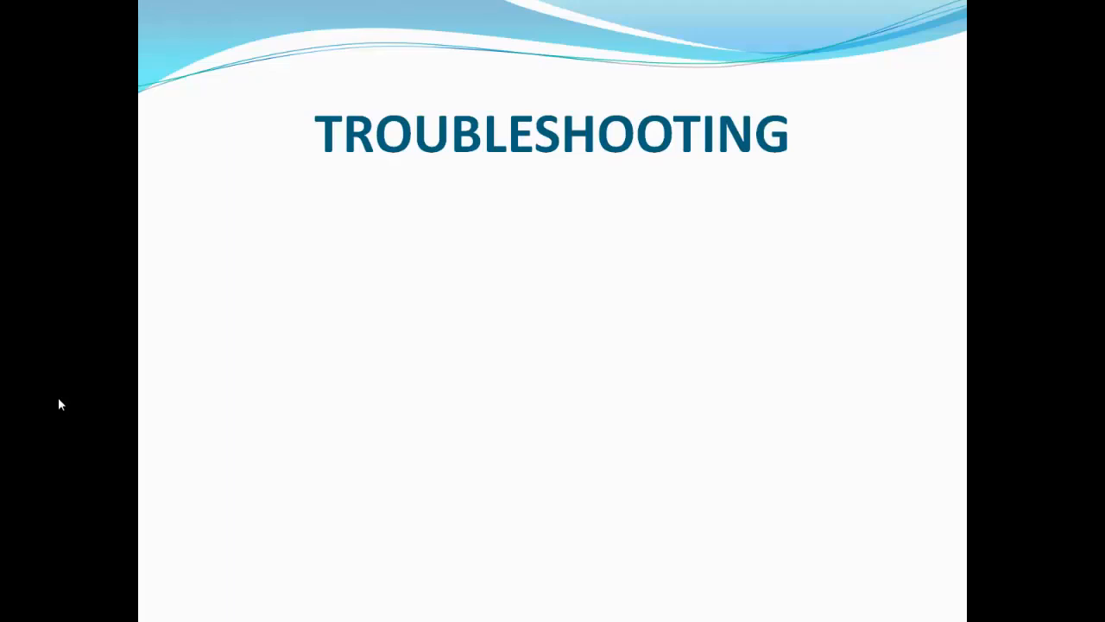
Reveal the three checks on the Troubleshooting slide one by one and end the slide show
{"action": "left_click", "coordinate": [59, 399]}
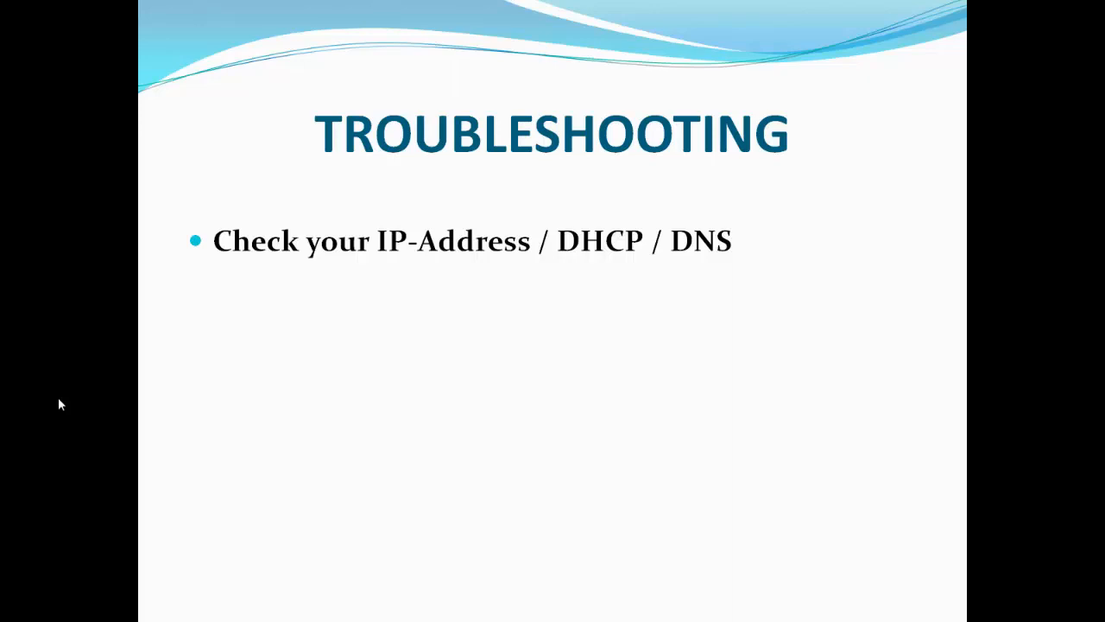
{"action": "left_click", "coordinate": [59, 399]}
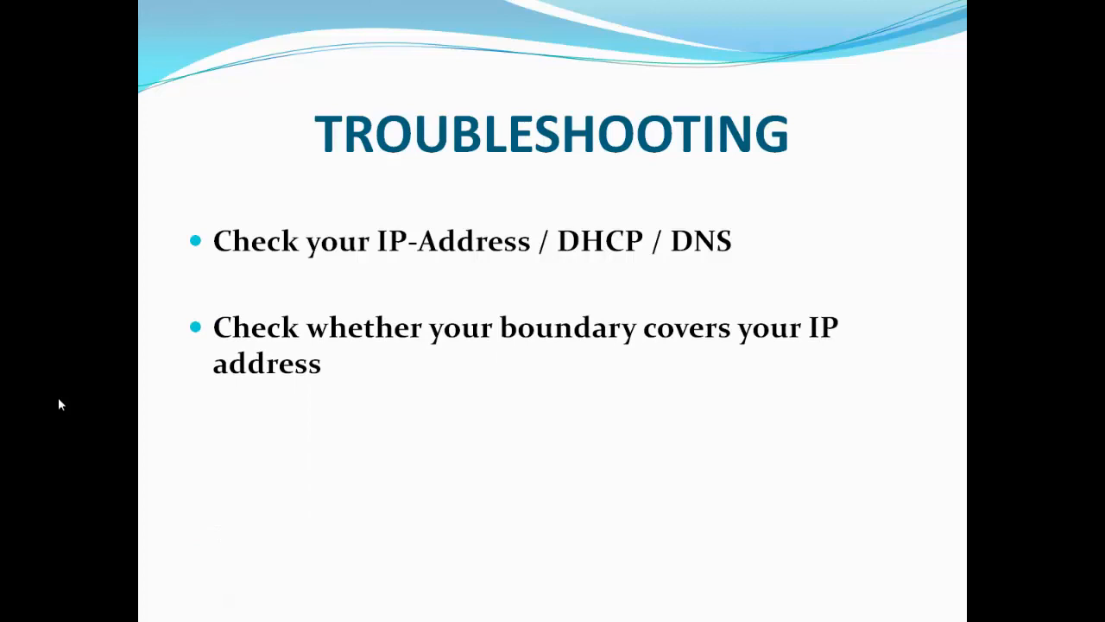
{"action": "left_click", "coordinate": [59, 399]}
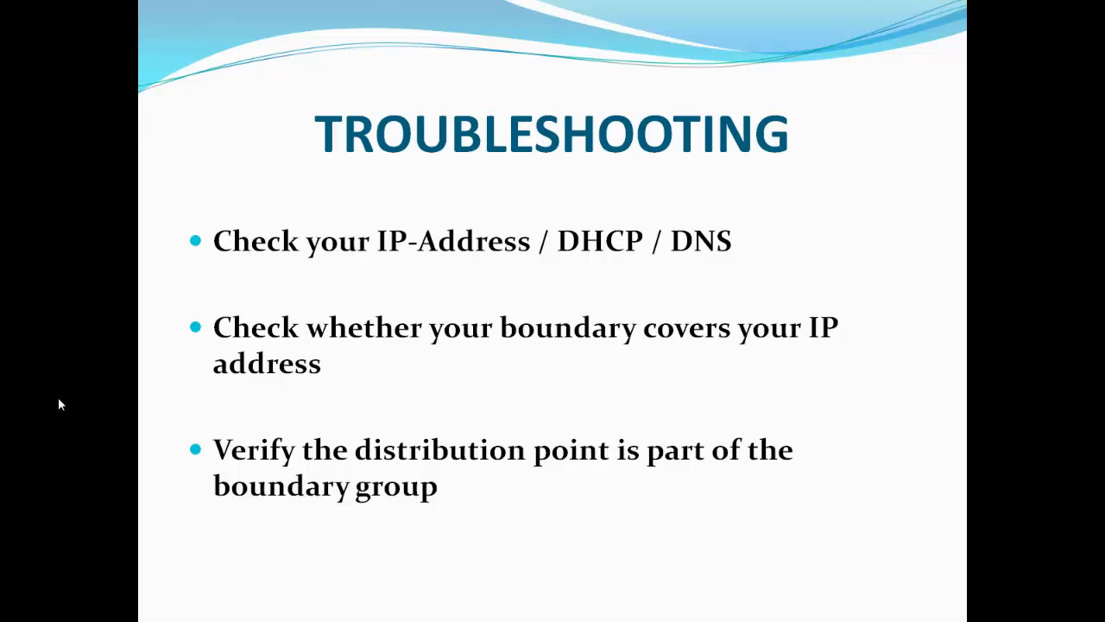
{"action": "key", "text": "Escape"}
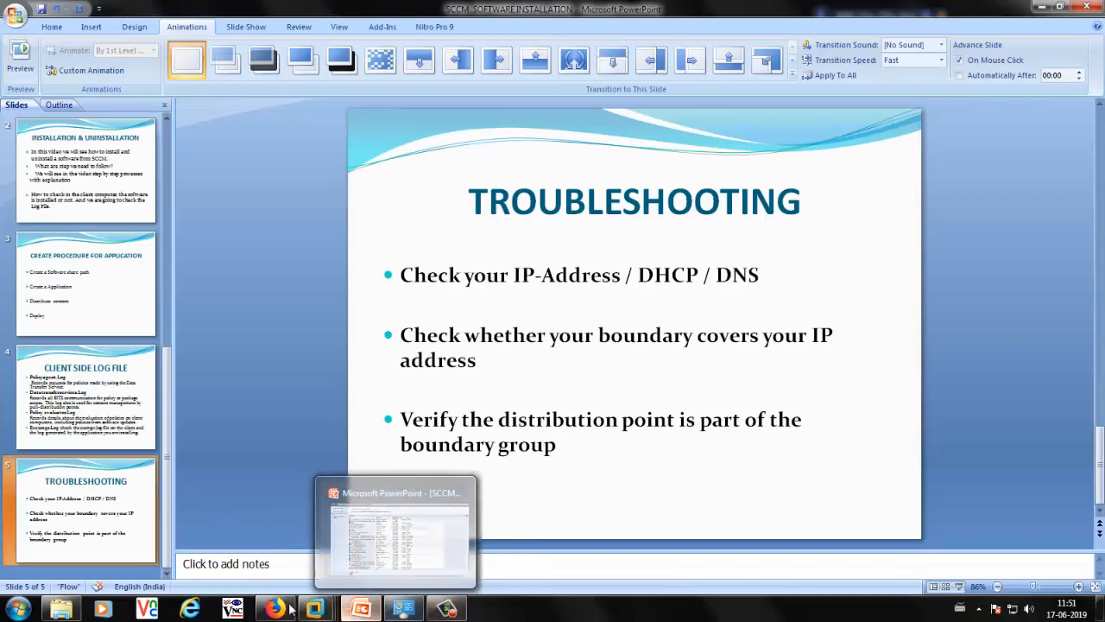
Switch to the Configuration Manager server in VMware and check the boundary groups assigned to the VCENTER_LAB.SCCMLAB.LOCAL distribution point
{"action": "mouse_move", "coordinate": [318, 609]}
{"action": "left_click", "coordinate": [316, 556]}
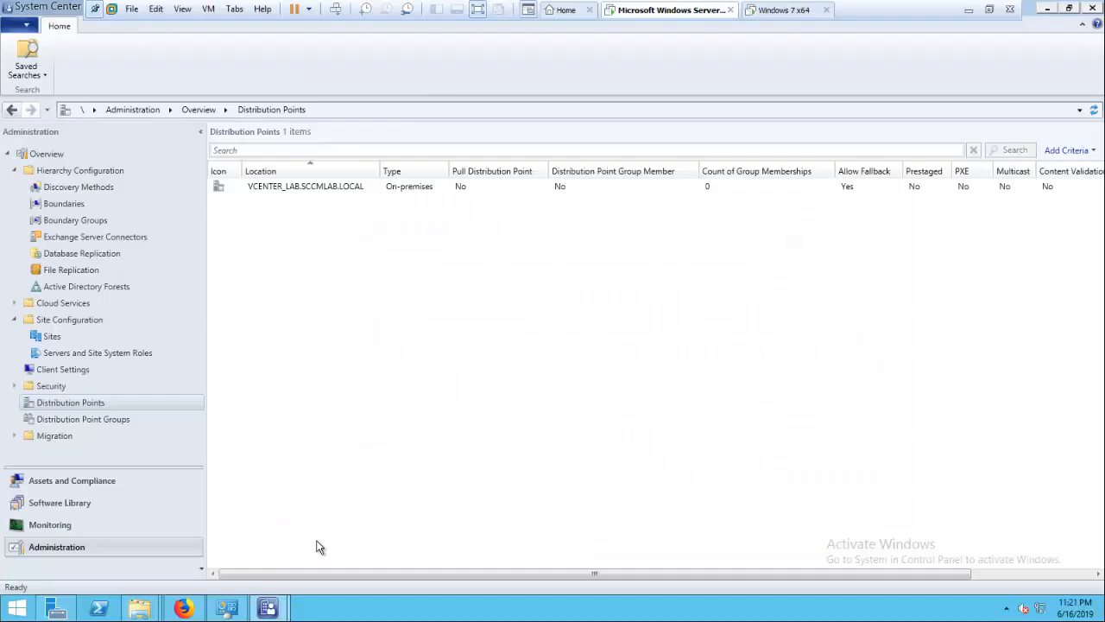
{"action": "left_click", "coordinate": [339, 191]}
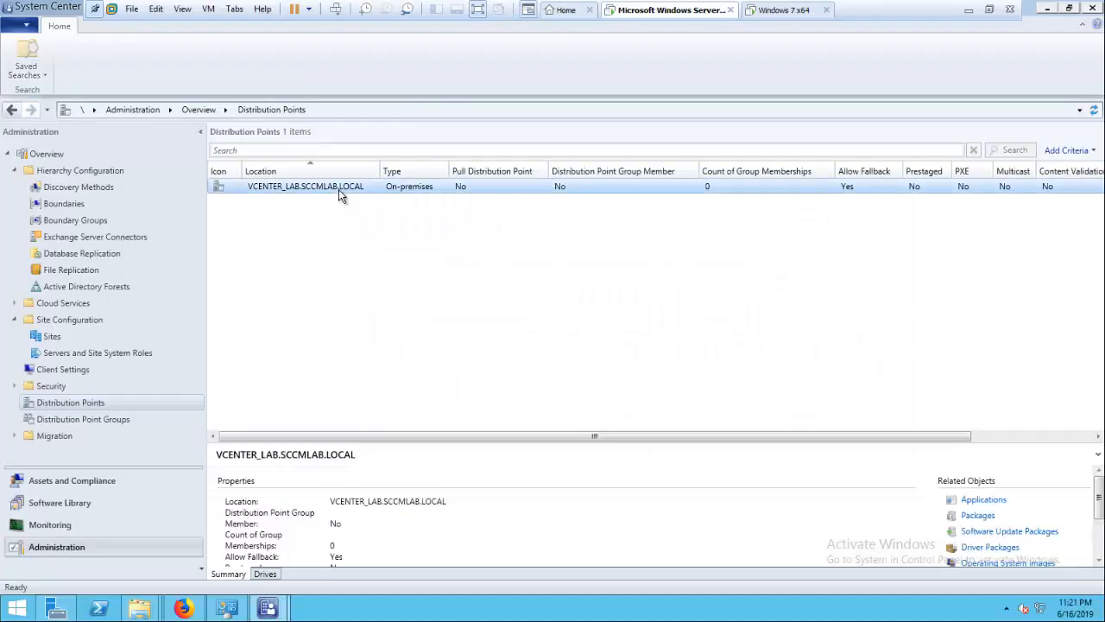
{"action": "right_click", "coordinate": [339, 192]}
{"action": "left_click", "coordinate": [400, 263]}
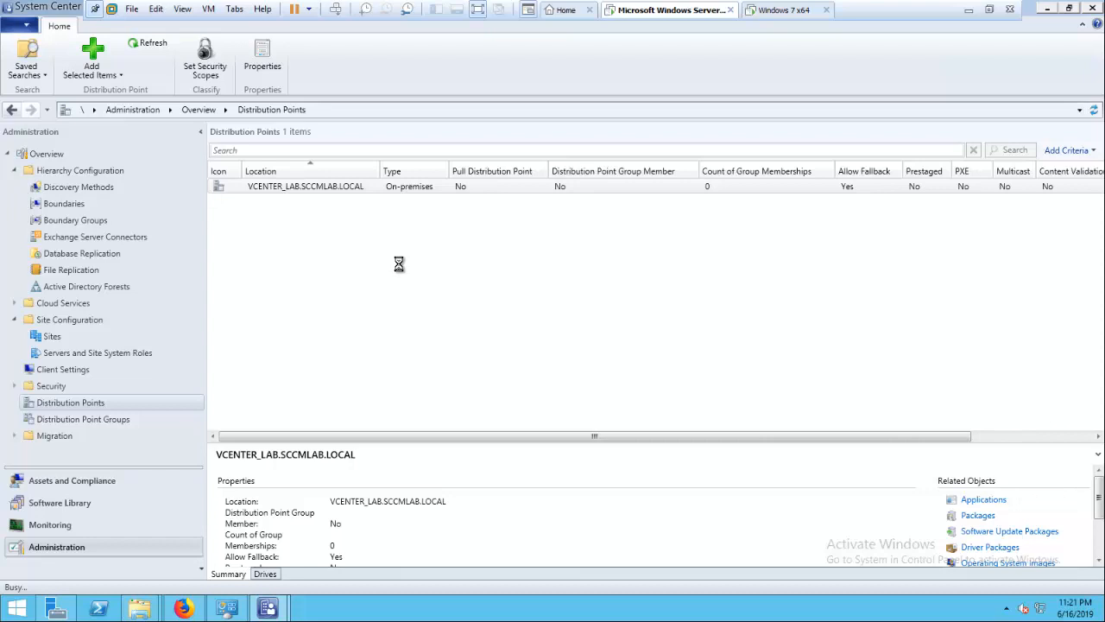
{"action": "left_click", "coordinate": [631, 117]}
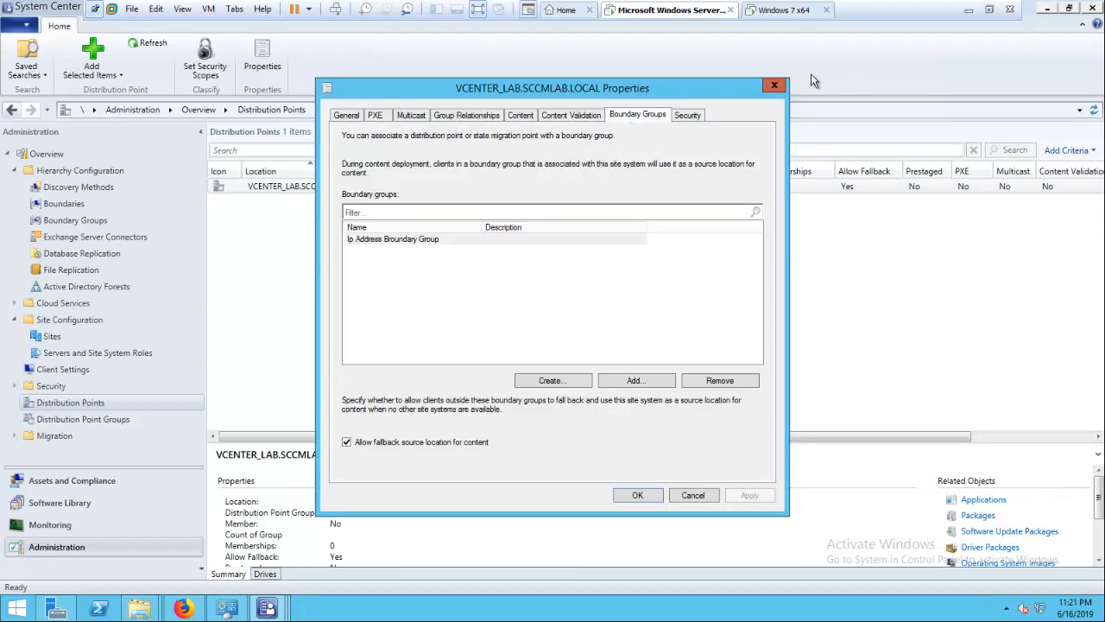
{"action": "left_click", "coordinate": [774, 87]}
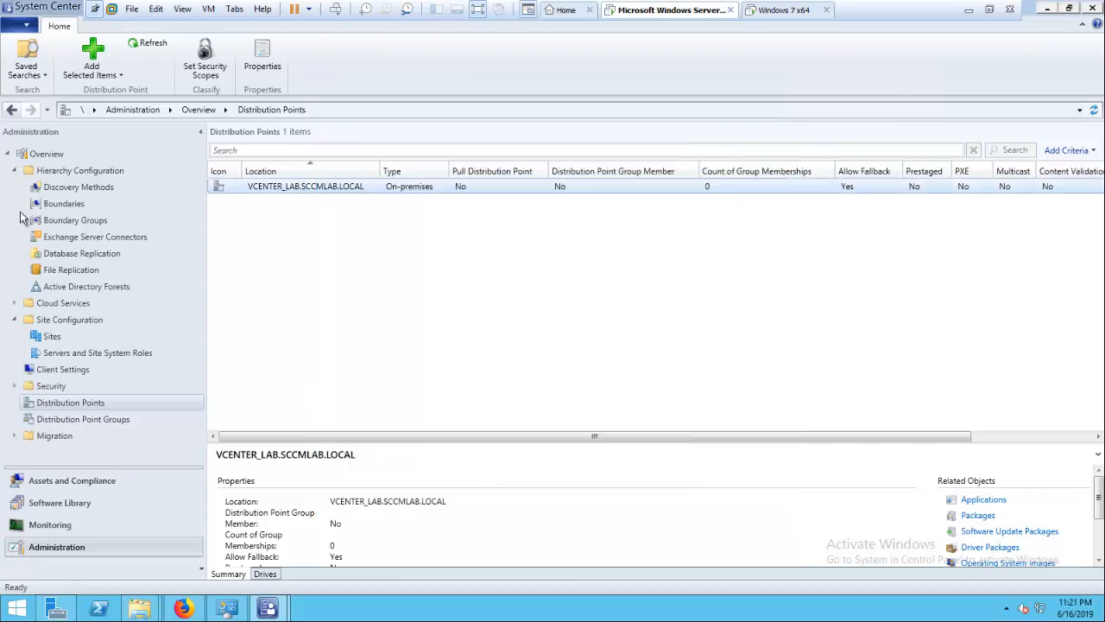
Open the properties of the 192.168.10.163 boundary and change its type to IP address range
{"action": "left_click", "coordinate": [50, 207]}
{"action": "left_click", "coordinate": [478, 308]}
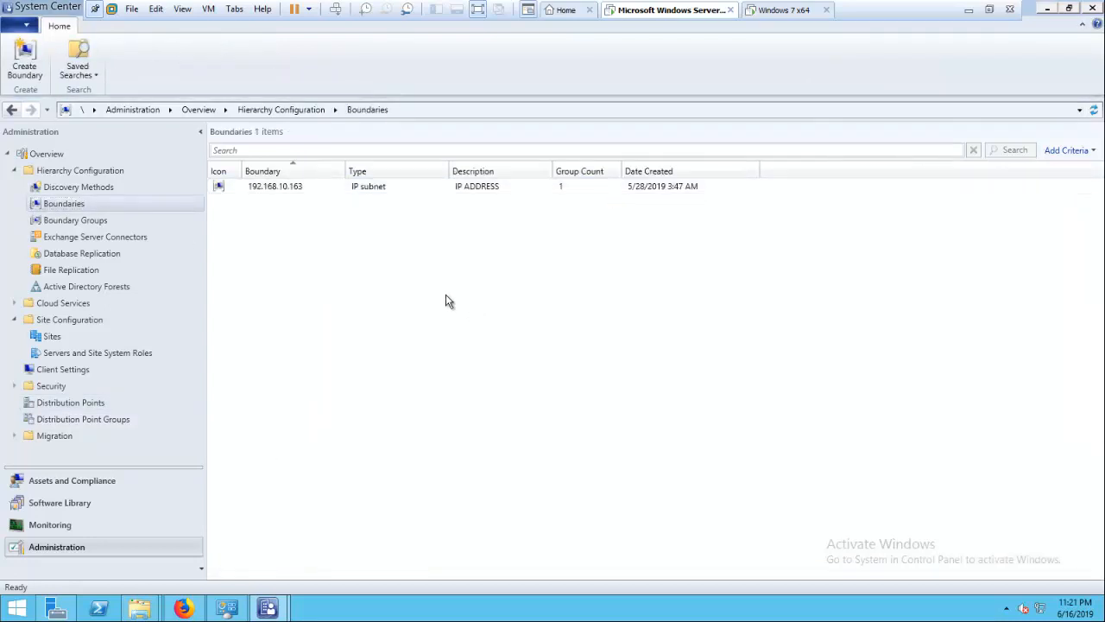
{"action": "left_click", "coordinate": [277, 185]}
{"action": "right_click", "coordinate": [277, 185]}
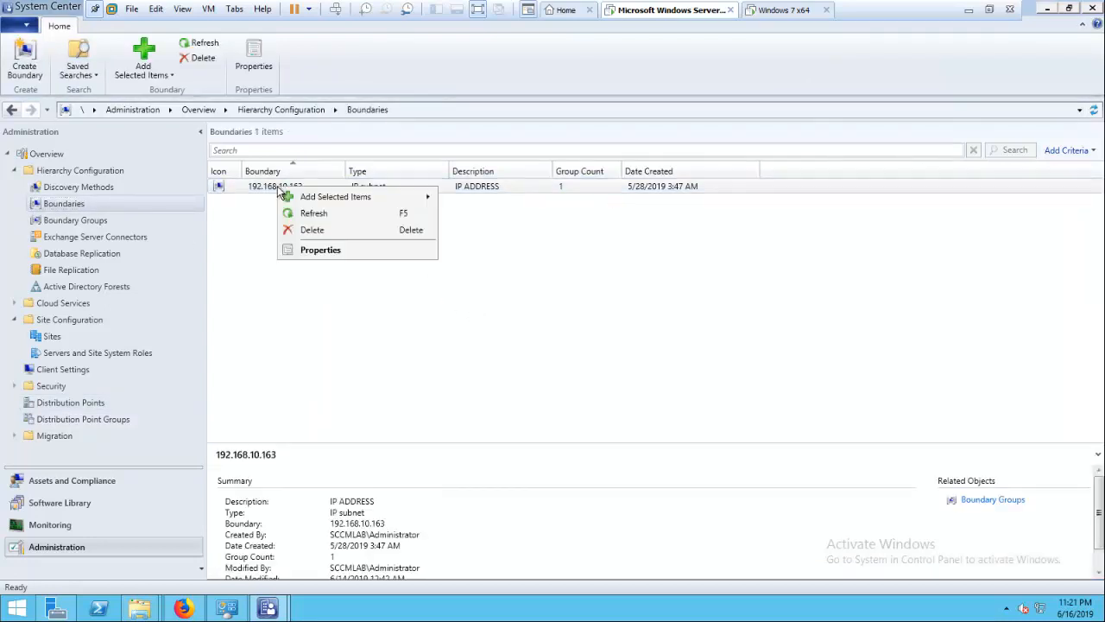
{"action": "left_click", "coordinate": [313, 250]}
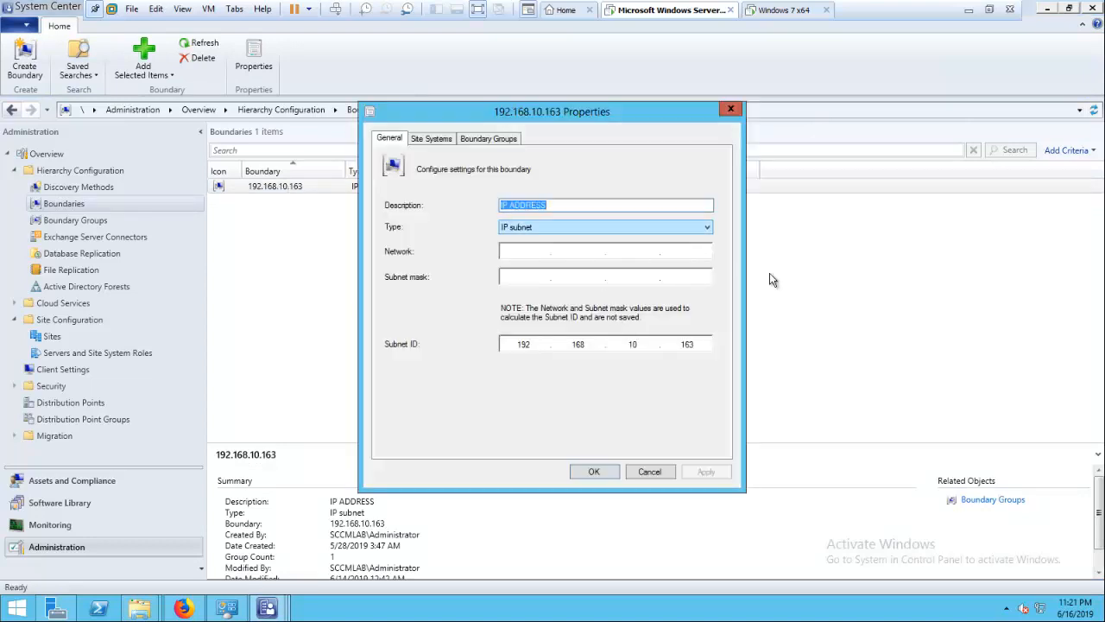
{"action": "left_click", "coordinate": [547, 226]}
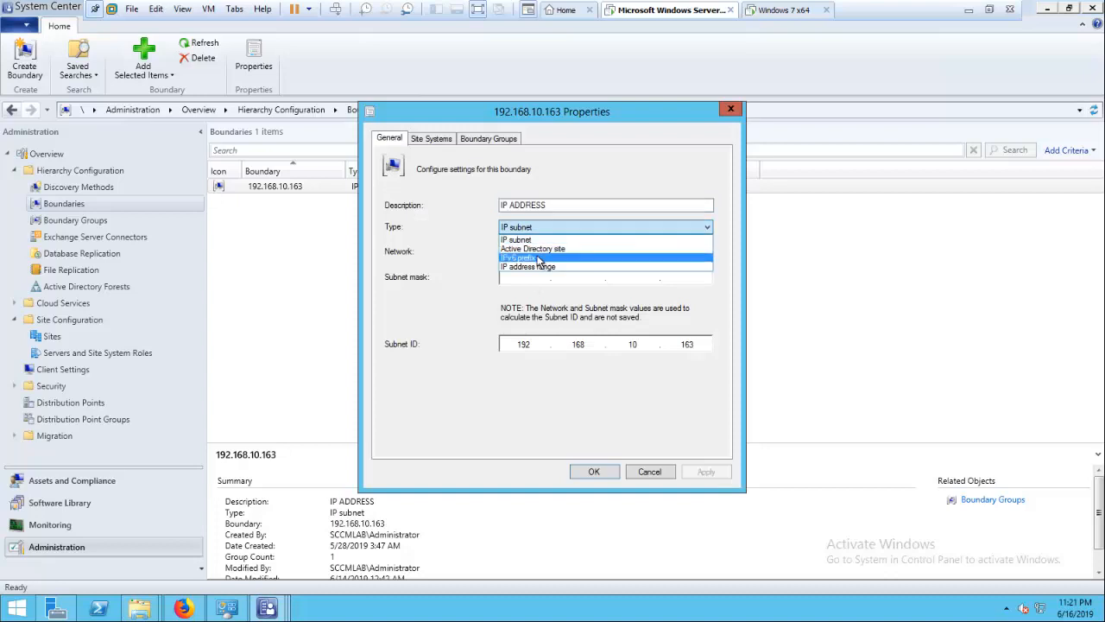
{"action": "left_click", "coordinate": [540, 268]}
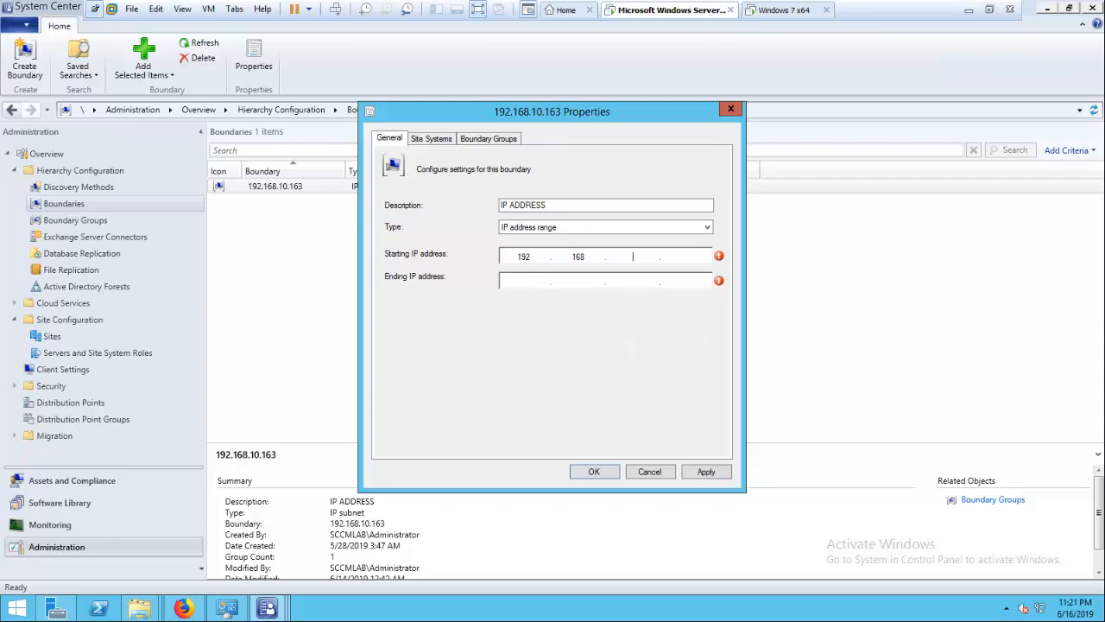
Switch to the Windows 7 x64 client and view the network connection details of its Local Area Connection
{"action": "left_click", "coordinate": [782, 11]}
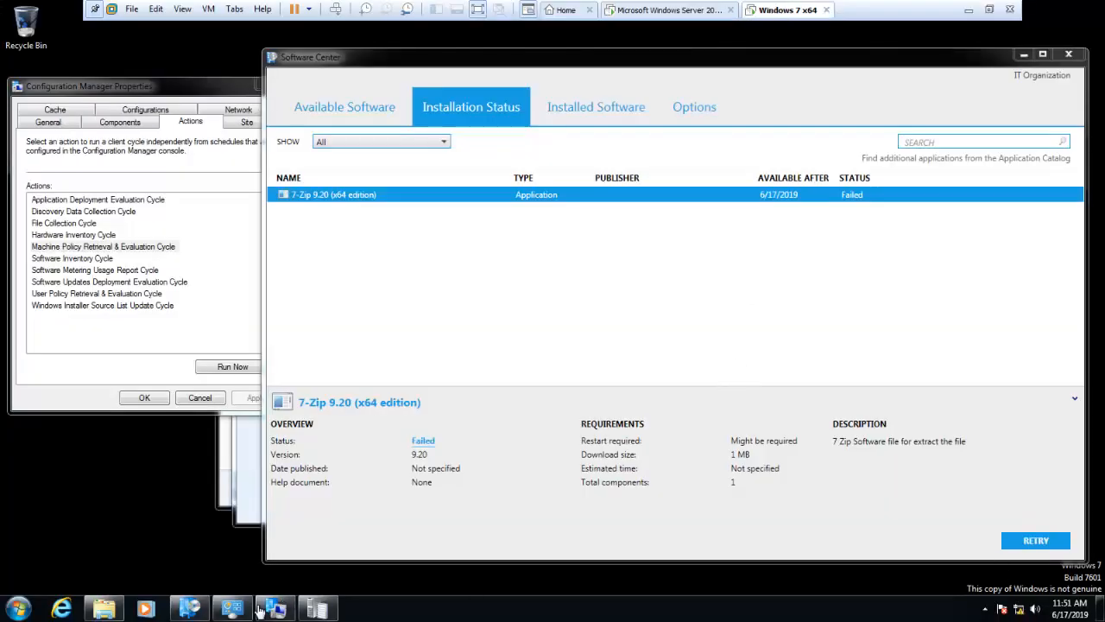
{"action": "left_click", "coordinate": [231, 609]}
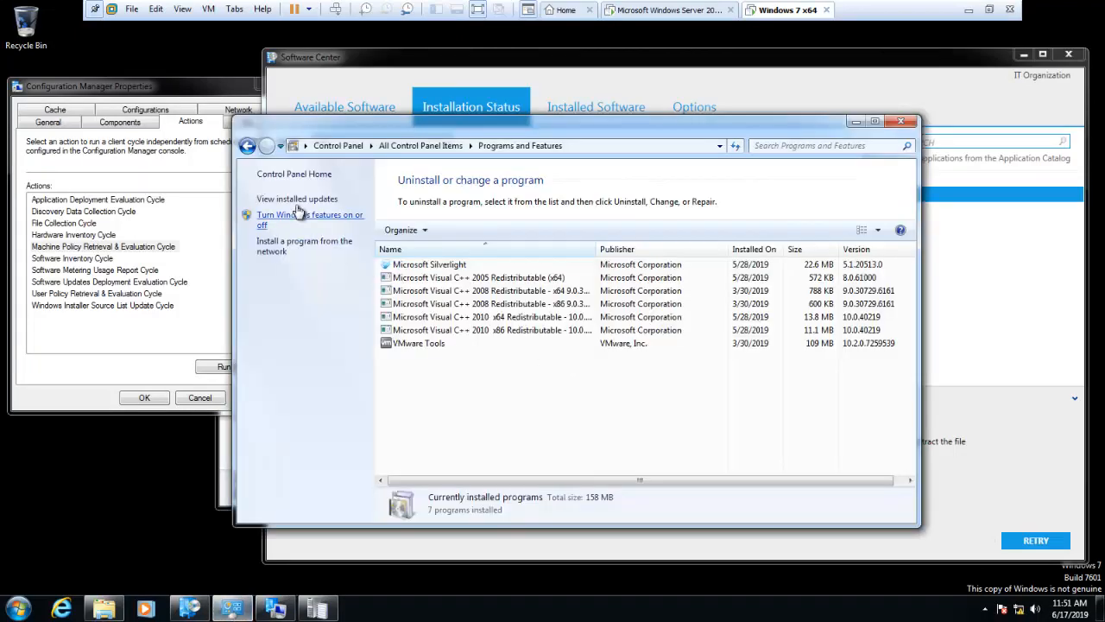
{"action": "right_click", "coordinate": [1000, 609]}
{"action": "left_click", "coordinate": [1019, 600]}
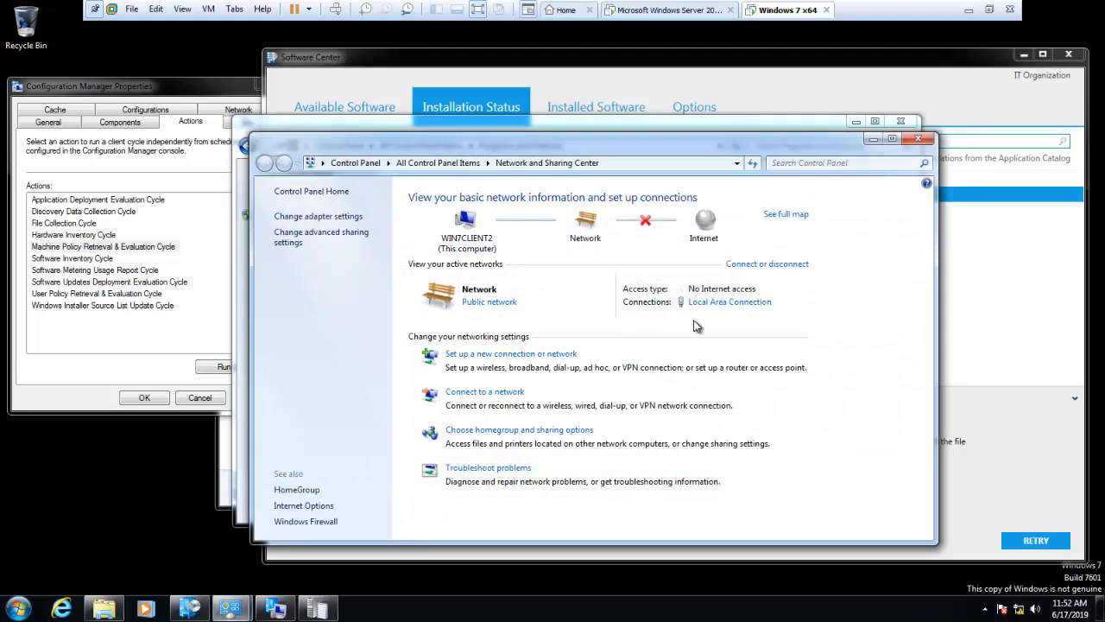
{"action": "left_click", "coordinate": [717, 303]}
{"action": "left_click", "coordinate": [478, 295]}
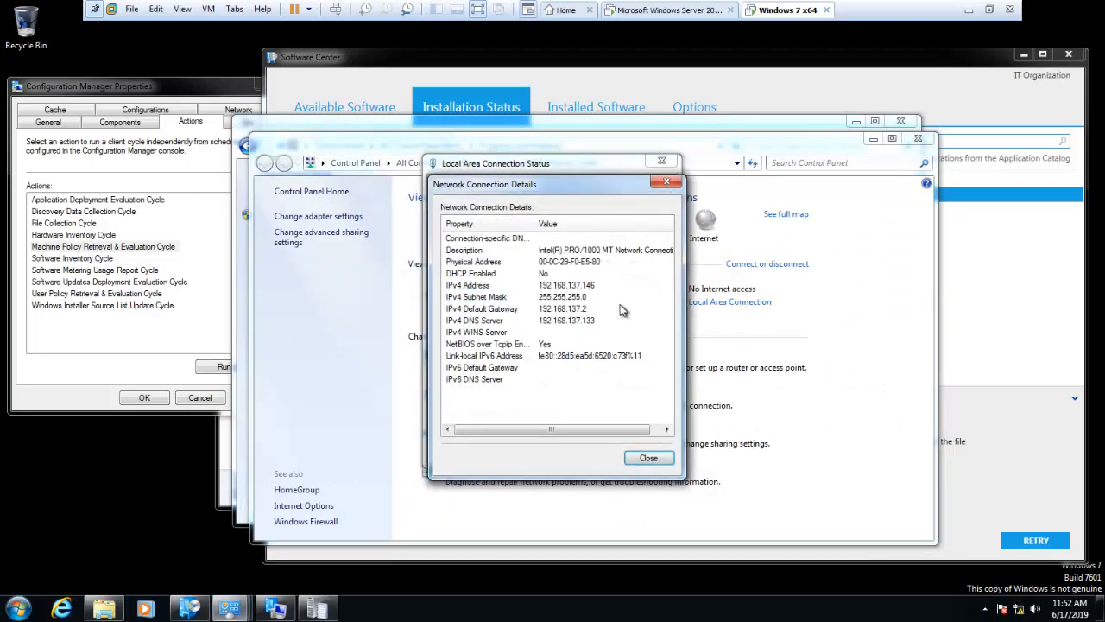
Back on the server, set the boundary's IP address range to 192.168.137.100 through 192.168.137.200 and save it
{"action": "left_click", "coordinate": [688, 12]}
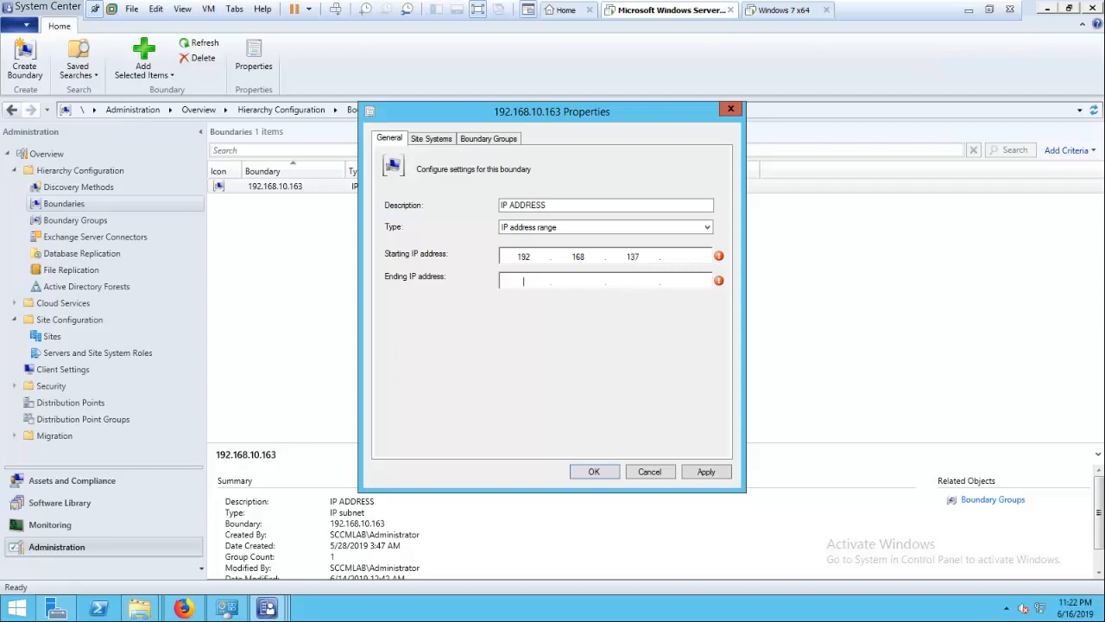
{"action": "left_click", "coordinate": [639, 257]}
{"action": "type", "text": "192.168.137.200"}
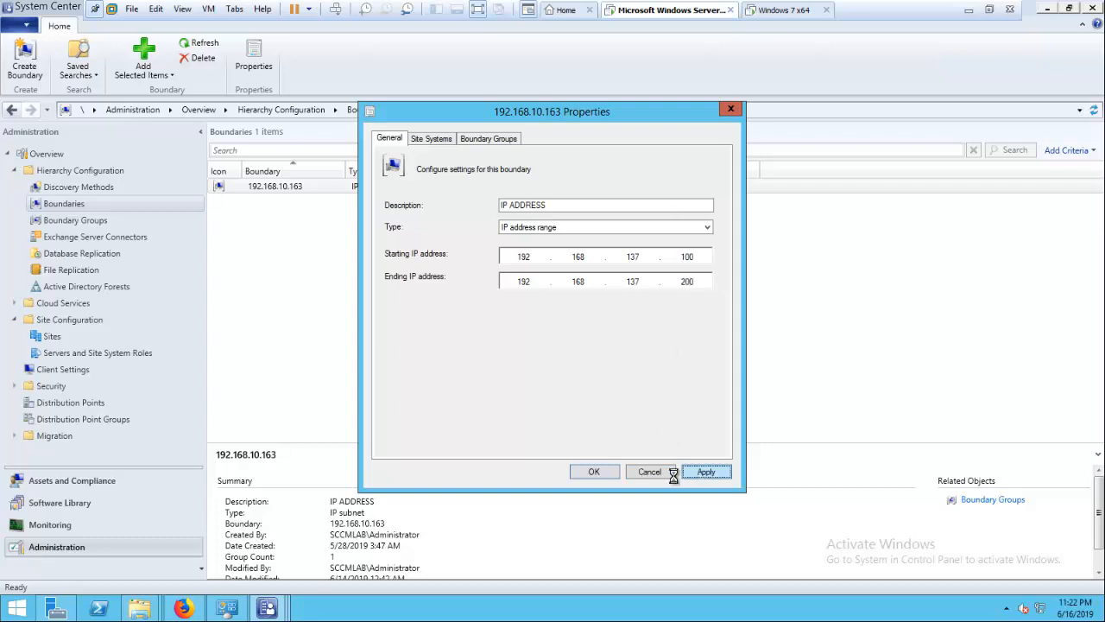
{"action": "left_click", "coordinate": [598, 471]}
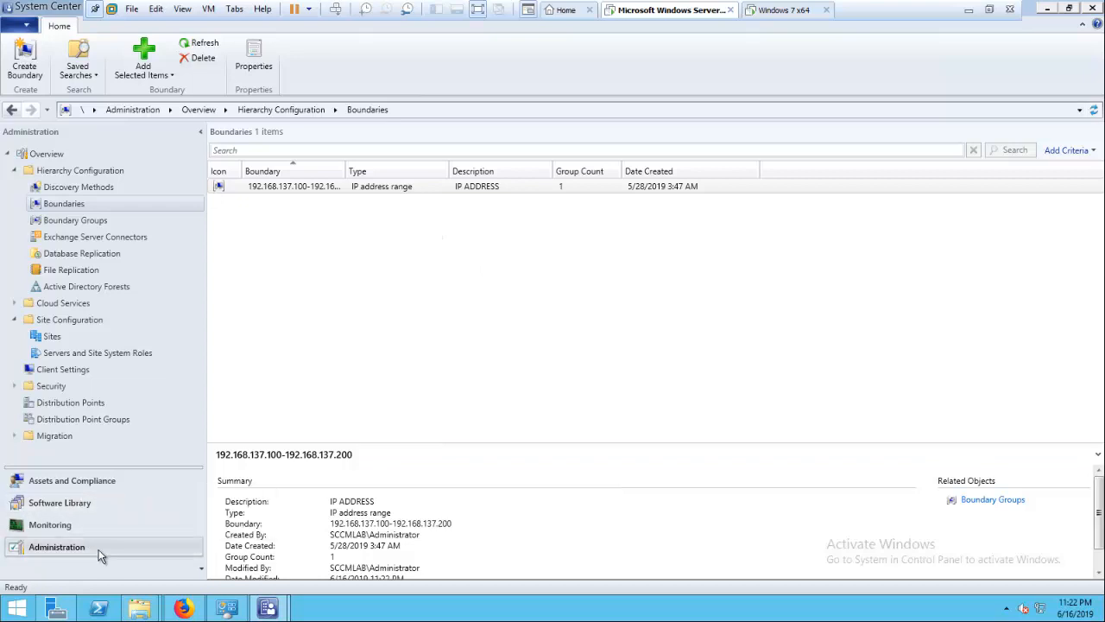
Delete the All Systems deployment of the 7-Zip 9.20 (x64 edition) application in the Software Library
{"action": "left_click", "coordinate": [98, 512]}
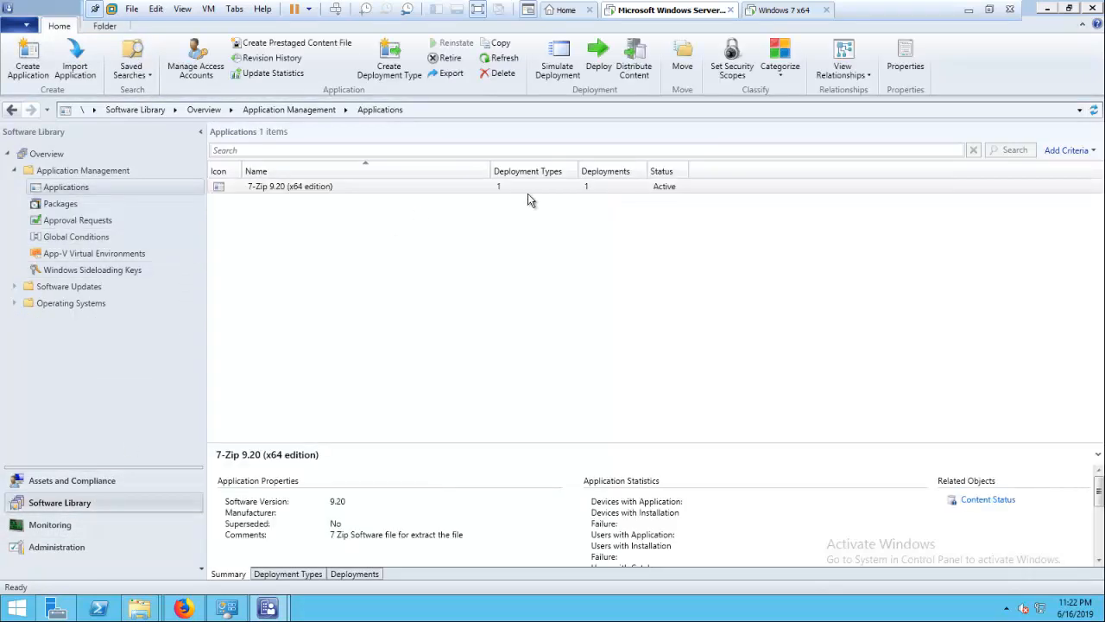
{"action": "left_click", "coordinate": [354, 575]}
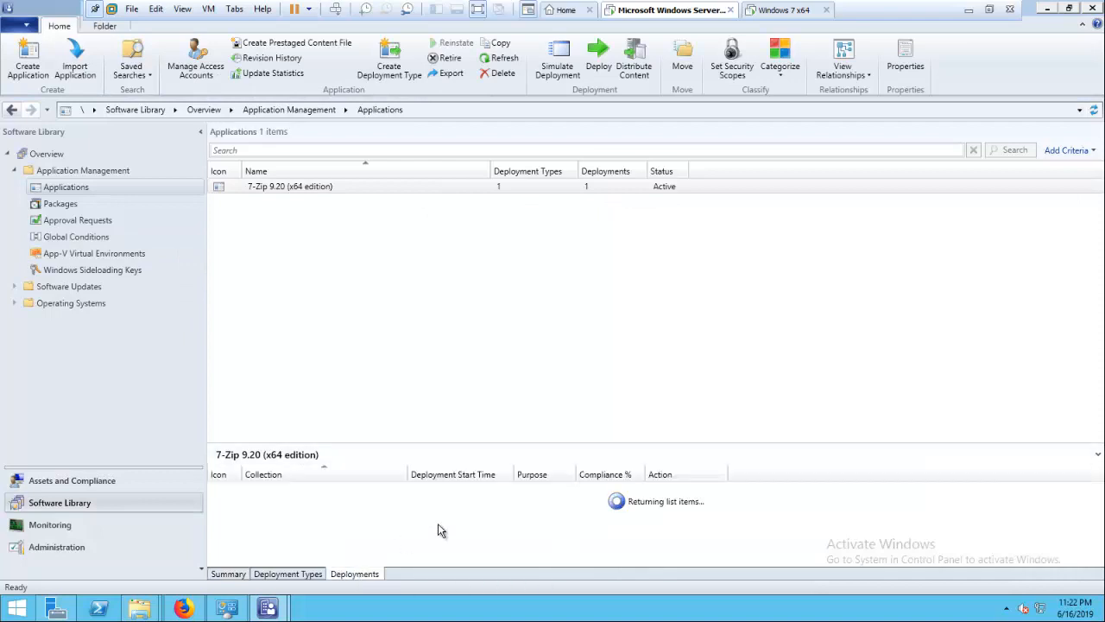
{"action": "left_click", "coordinate": [418, 491]}
{"action": "right_click", "coordinate": [415, 491]}
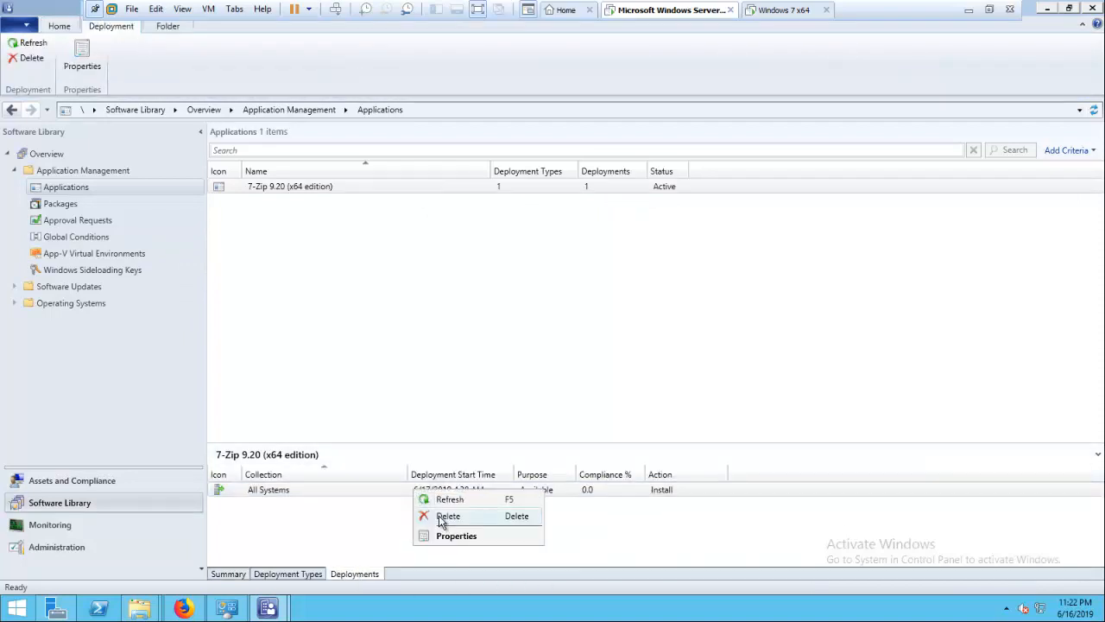
{"action": "left_click", "coordinate": [439, 517]}
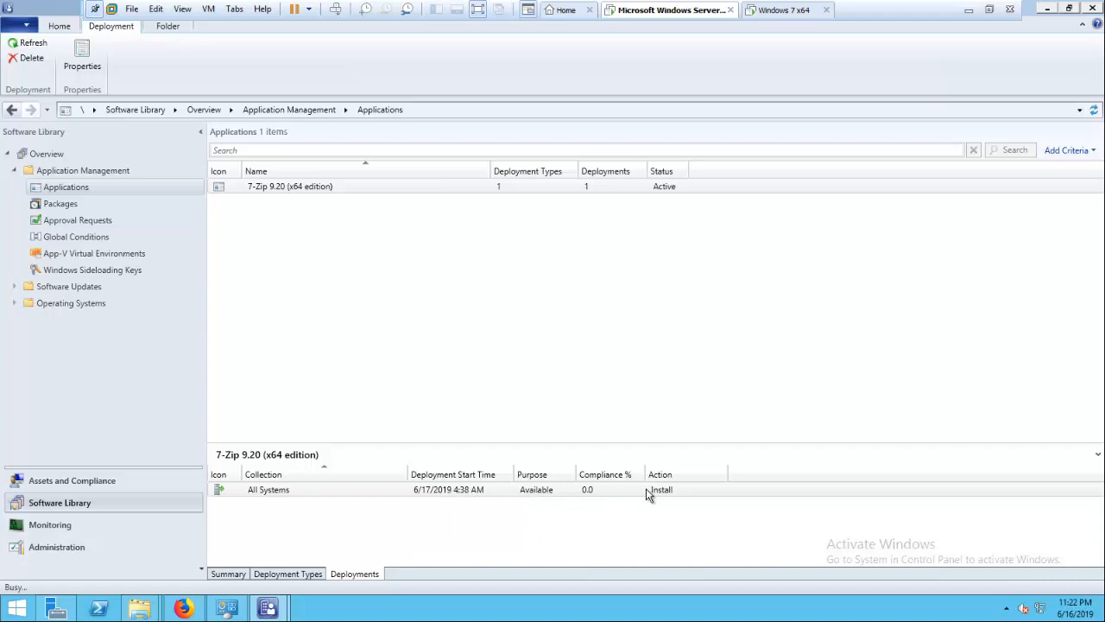
{"action": "left_click", "coordinate": [579, 357]}
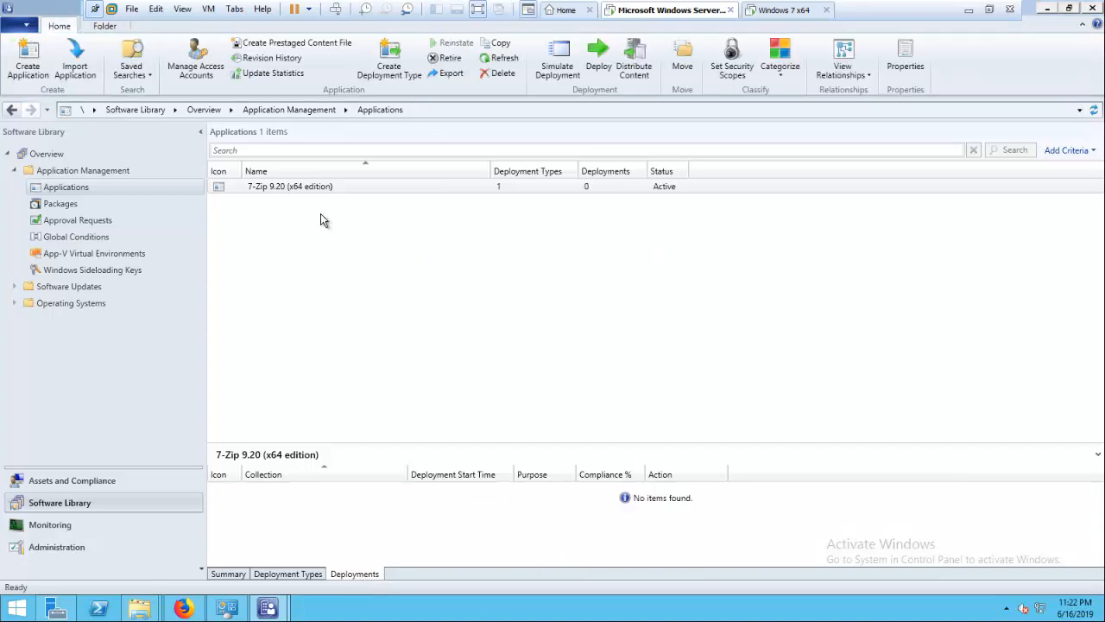
{"action": "right_click", "coordinate": [320, 185]}
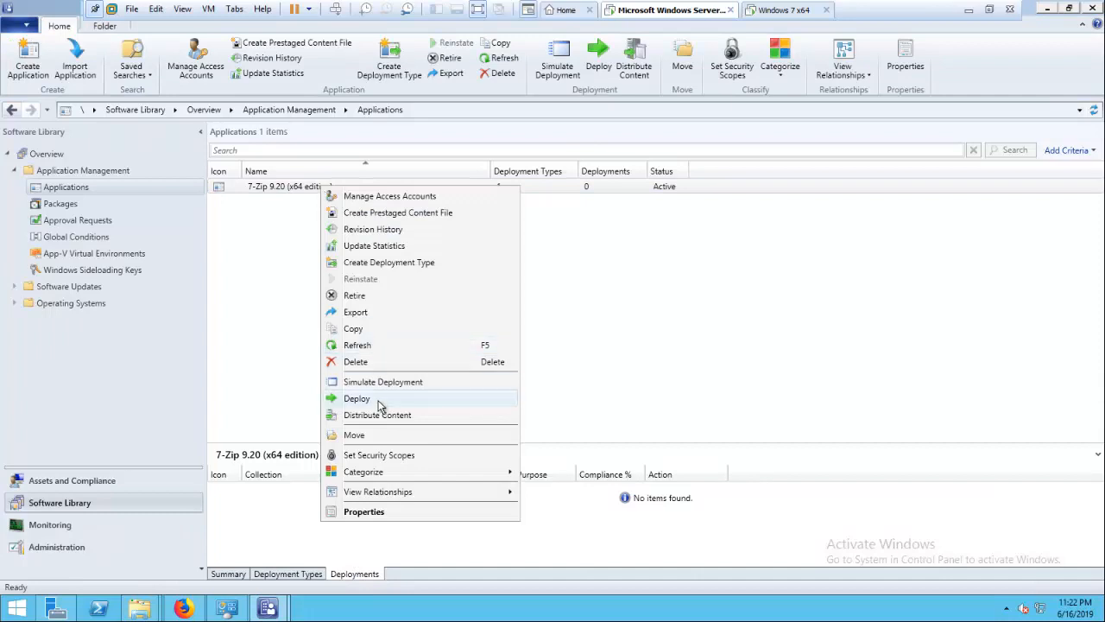
{"action": "left_click", "coordinate": [357, 398]}
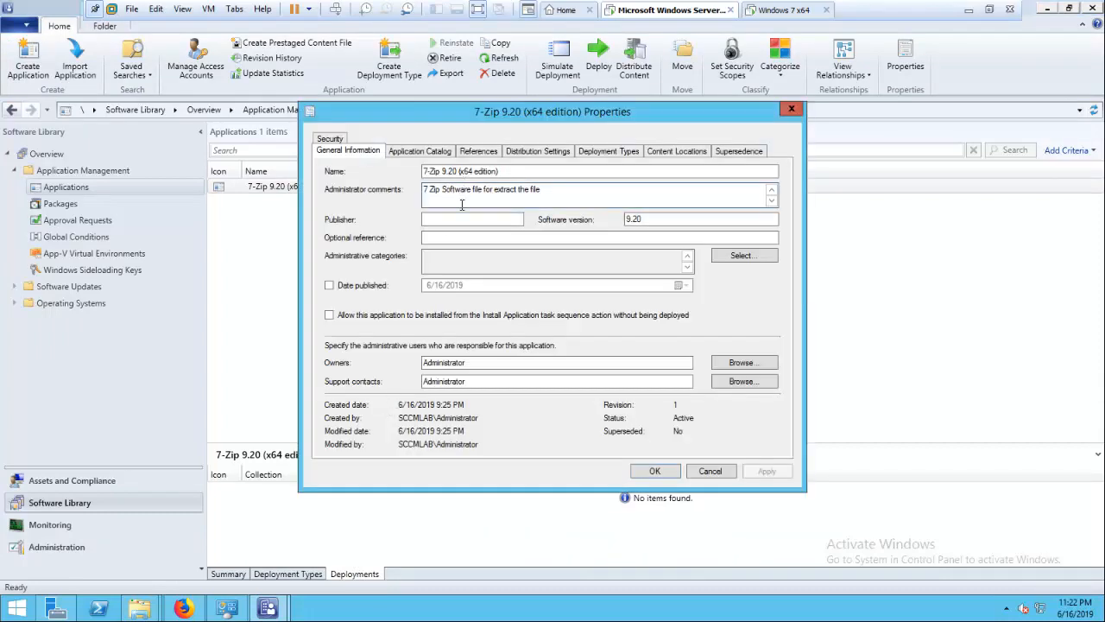
{"action": "left_click", "coordinate": [791, 108]}
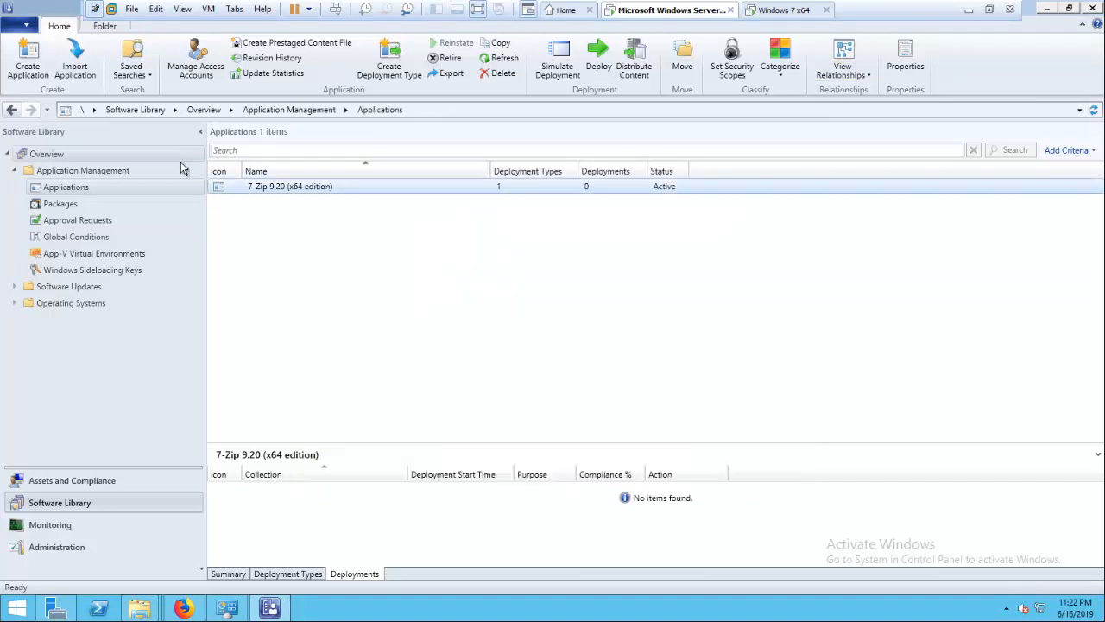
Start a new deployment of 7-Zip 9.20 (x64 edition) targeting the All Systems device collection and check its content destination
{"action": "right_click", "coordinate": [239, 183]}
{"action": "left_click", "coordinate": [315, 410]}
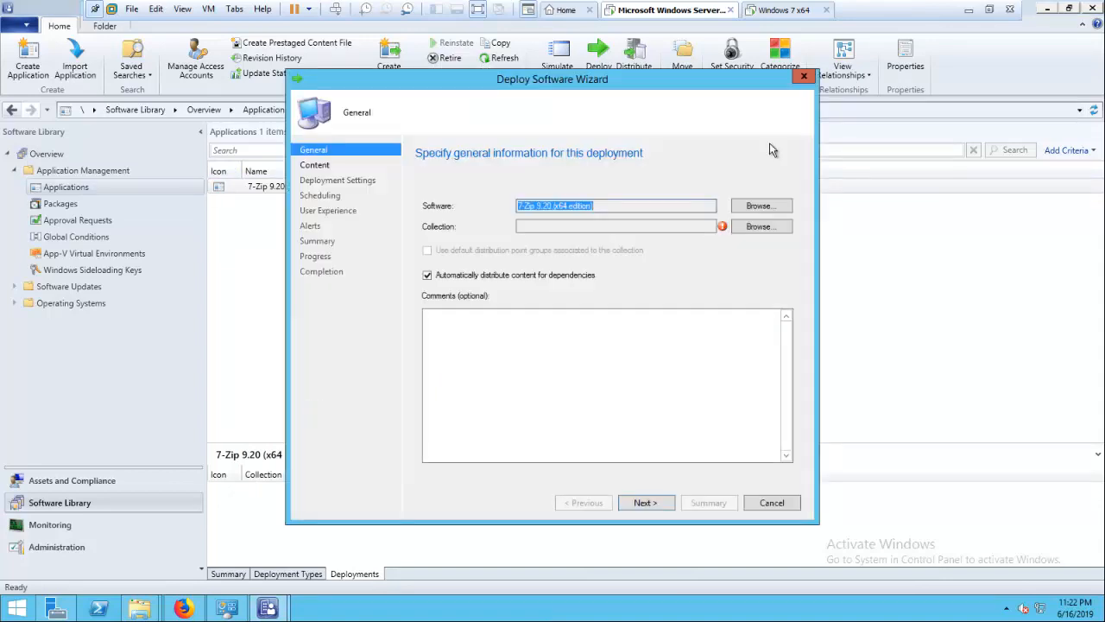
{"action": "left_click", "coordinate": [758, 226]}
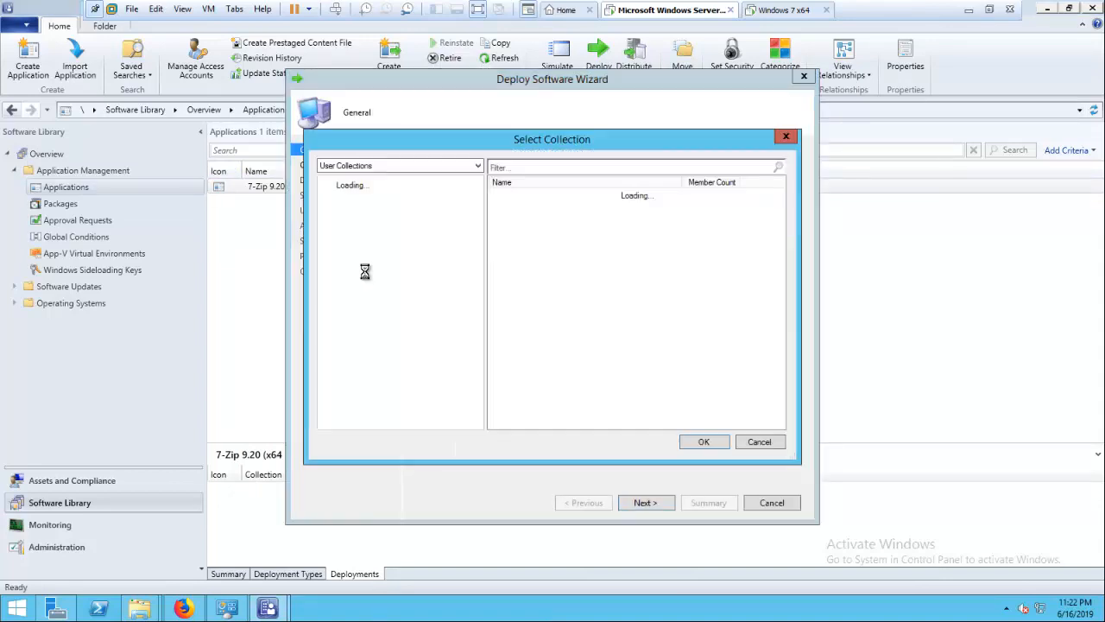
{"action": "left_click", "coordinate": [356, 165]}
{"action": "left_click", "coordinate": [355, 187]}
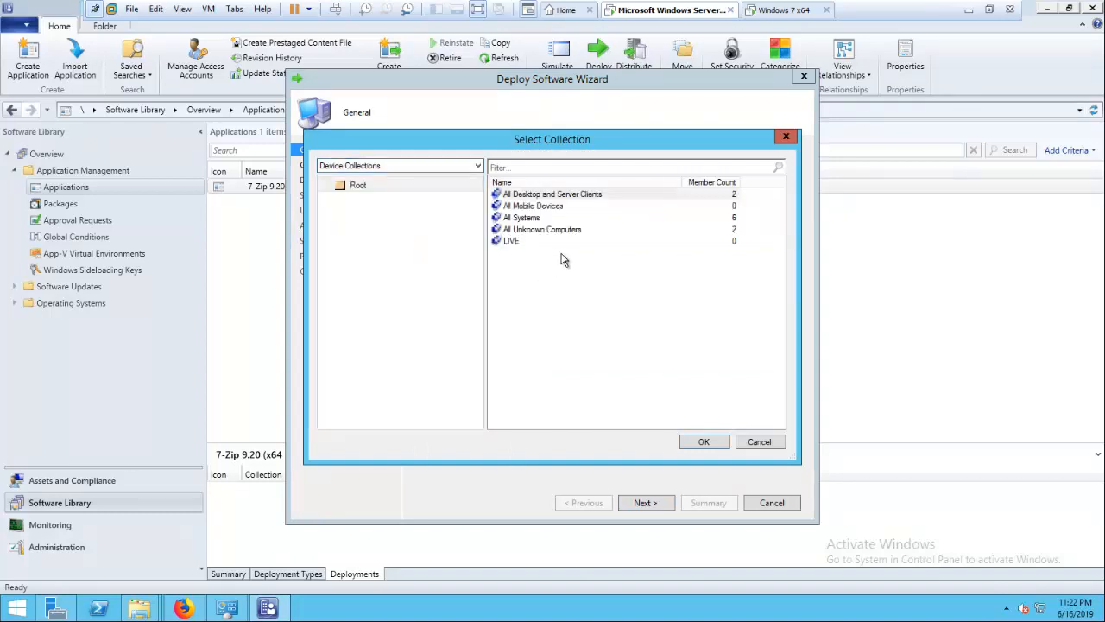
{"action": "left_click", "coordinate": [549, 218]}
{"action": "left_click", "coordinate": [717, 442]}
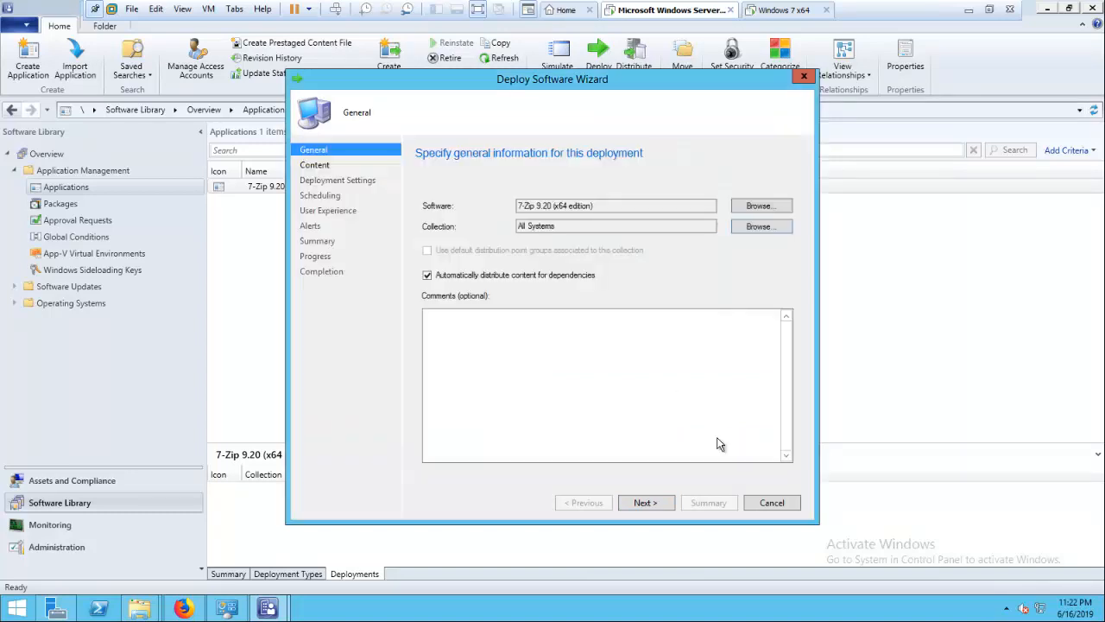
{"action": "left_click", "coordinate": [653, 504]}
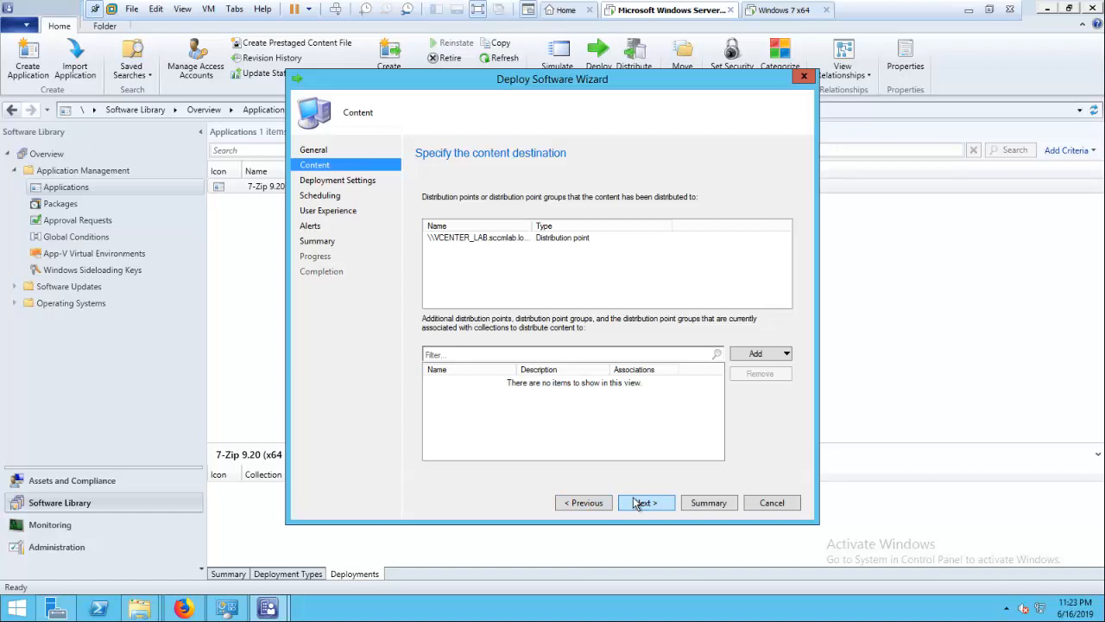
{"action": "left_click", "coordinate": [592, 508]}
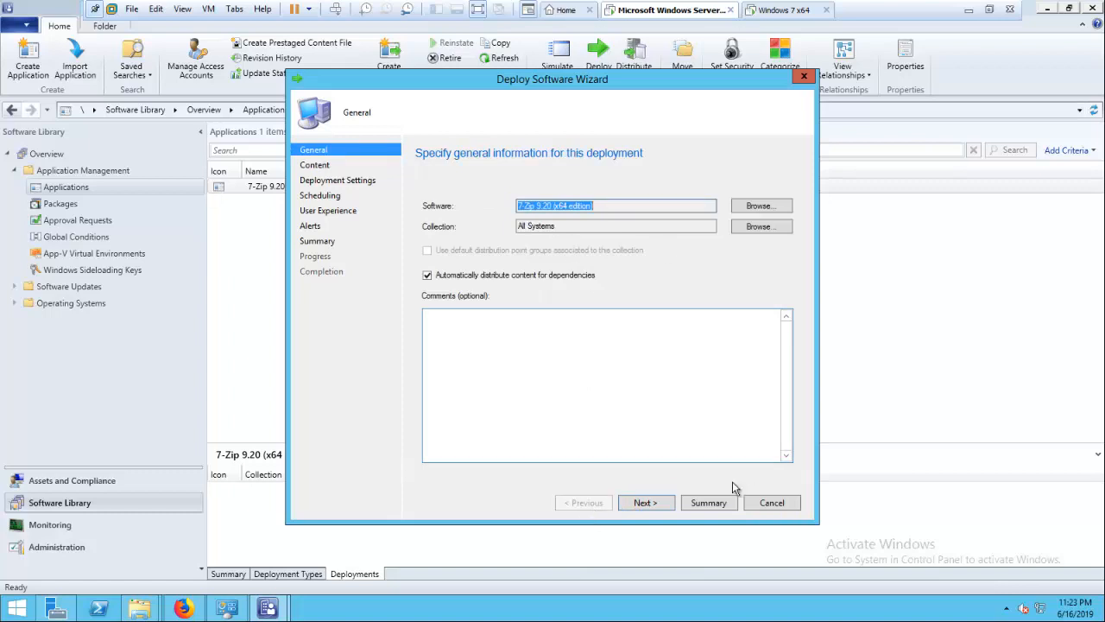
Set the deployment's action to Install and its purpose to Required, keeping the default content and scheduling settings
{"action": "left_click", "coordinate": [671, 511]}
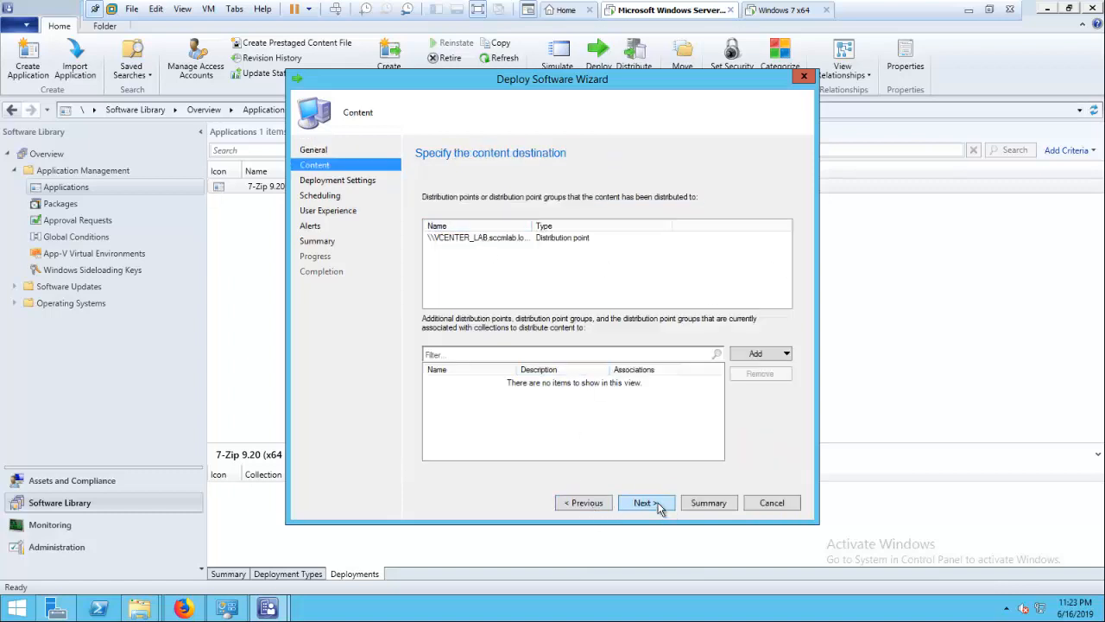
{"action": "left_click", "coordinate": [659, 508]}
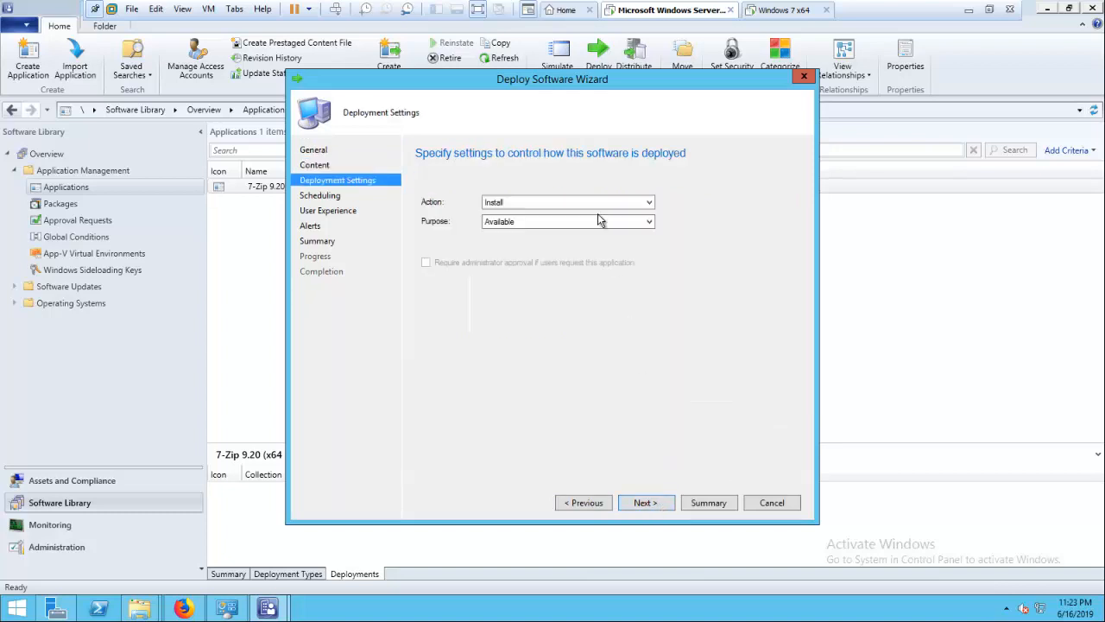
{"action": "left_click", "coordinate": [570, 222]}
{"action": "left_click", "coordinate": [507, 242]}
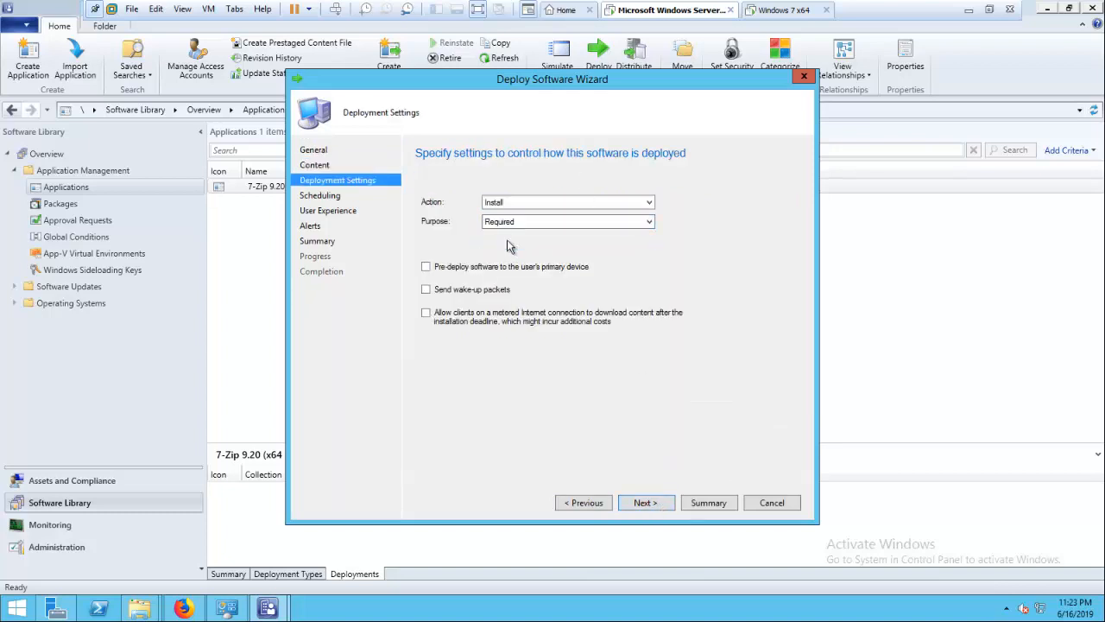
{"action": "left_click", "coordinate": [553, 205]}
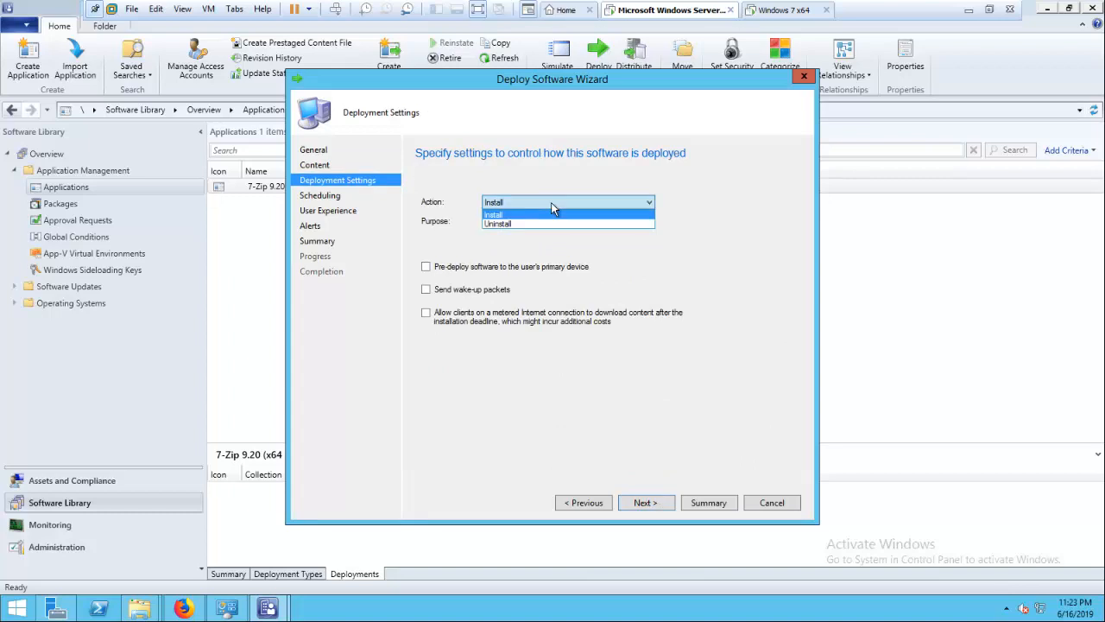
{"action": "left_click", "coordinate": [548, 215]}
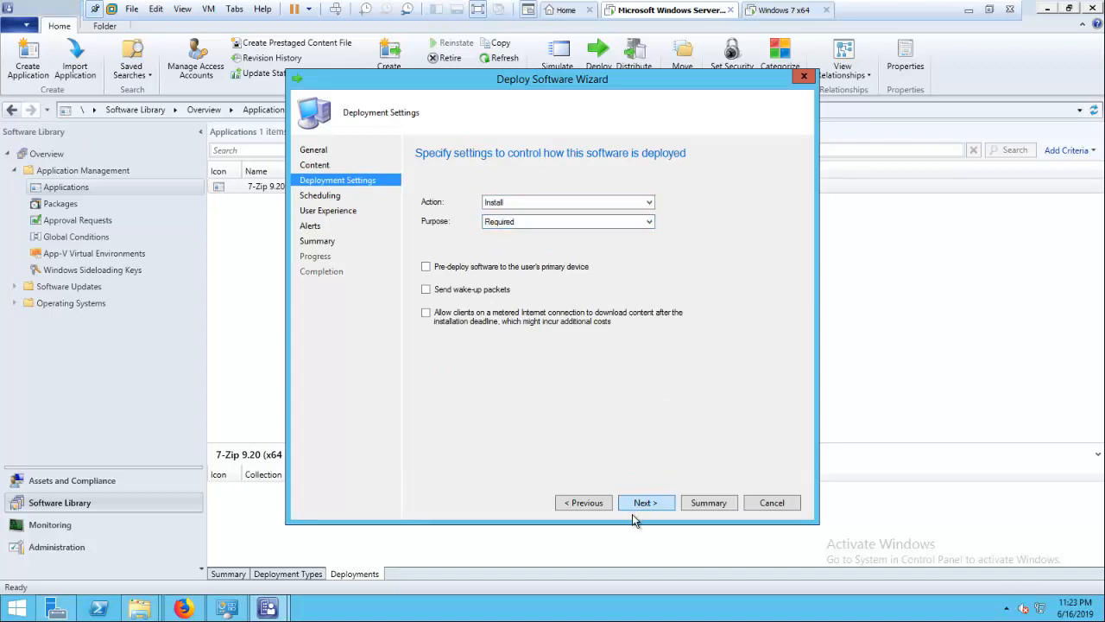
{"action": "left_click", "coordinate": [642, 506]}
{"action": "left_click", "coordinate": [645, 503]}
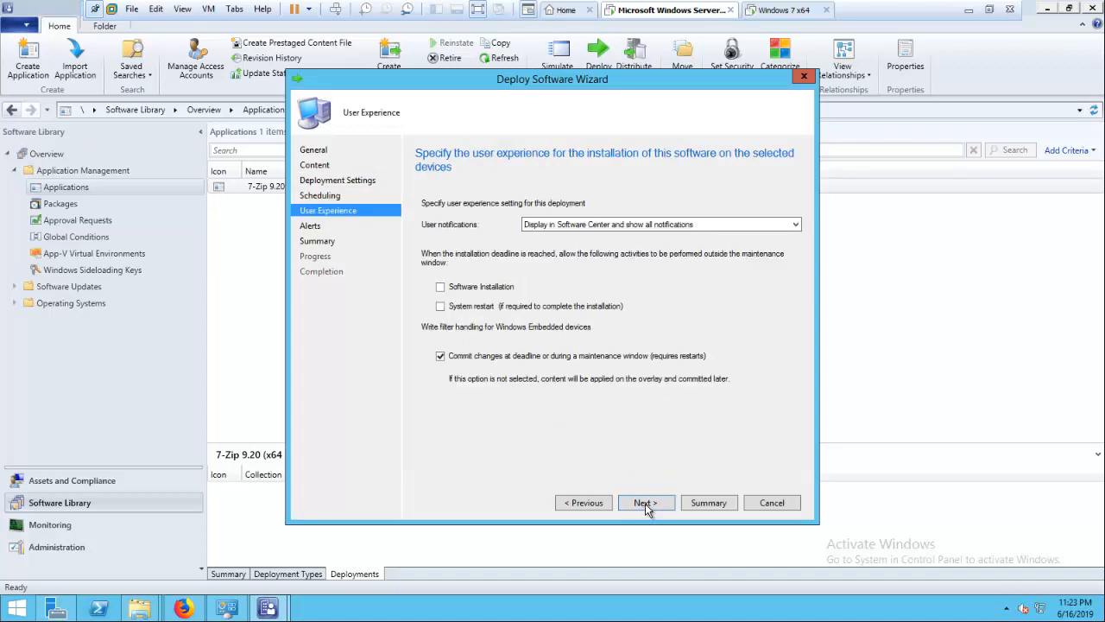
Set user notifications to "Display in Software Center, and only show notifications for computer restarts" and complete the deployment wizard
{"action": "left_click", "coordinate": [645, 504]}
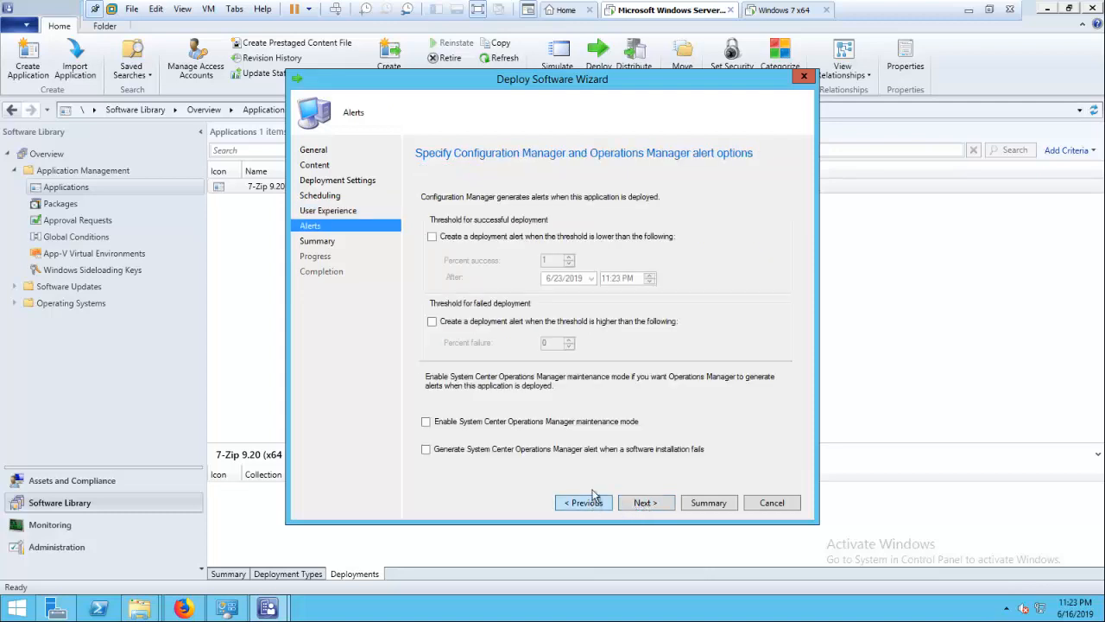
{"action": "left_click", "coordinate": [592, 503]}
{"action": "left_click", "coordinate": [659, 226]}
{"action": "left_click", "coordinate": [637, 249]}
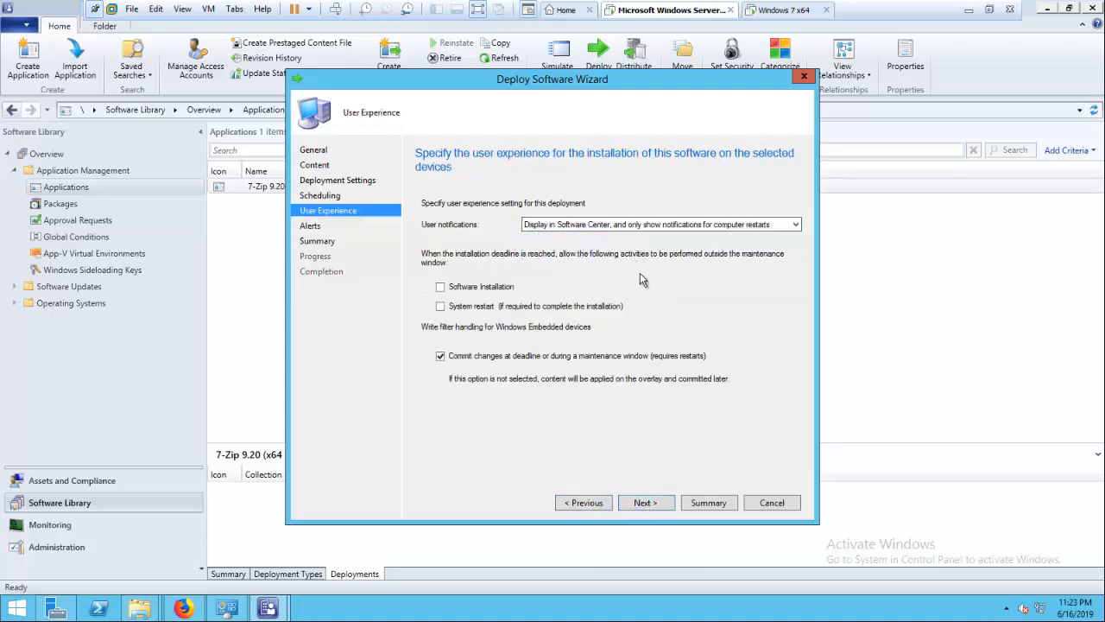
{"action": "left_click", "coordinate": [643, 508]}
{"action": "left_click", "coordinate": [642, 508]}
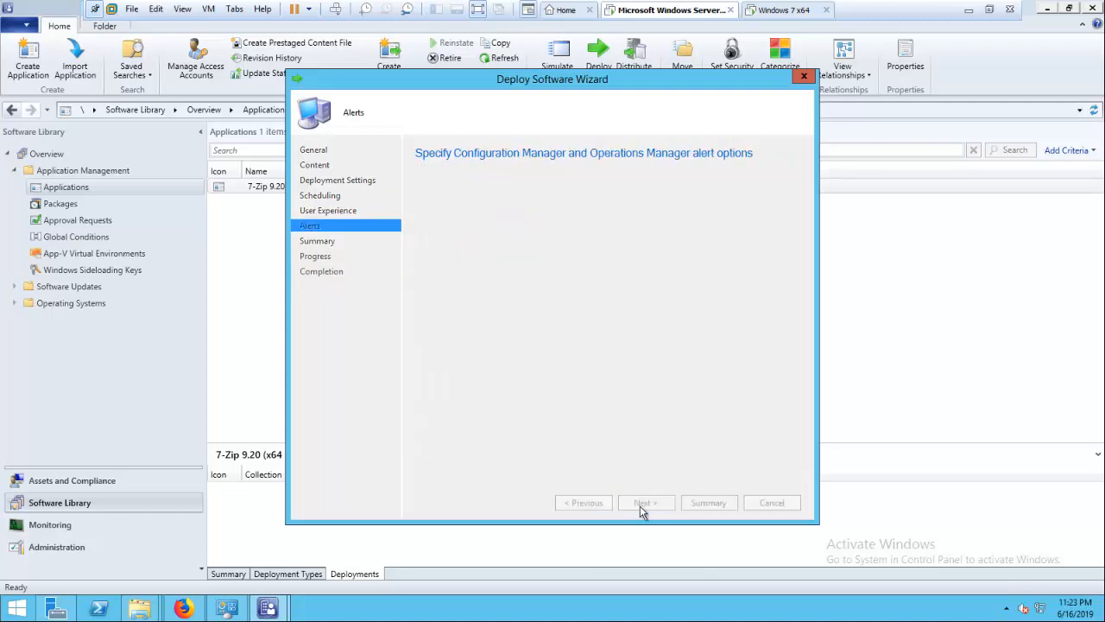
{"action": "left_click", "coordinate": [664, 503]}
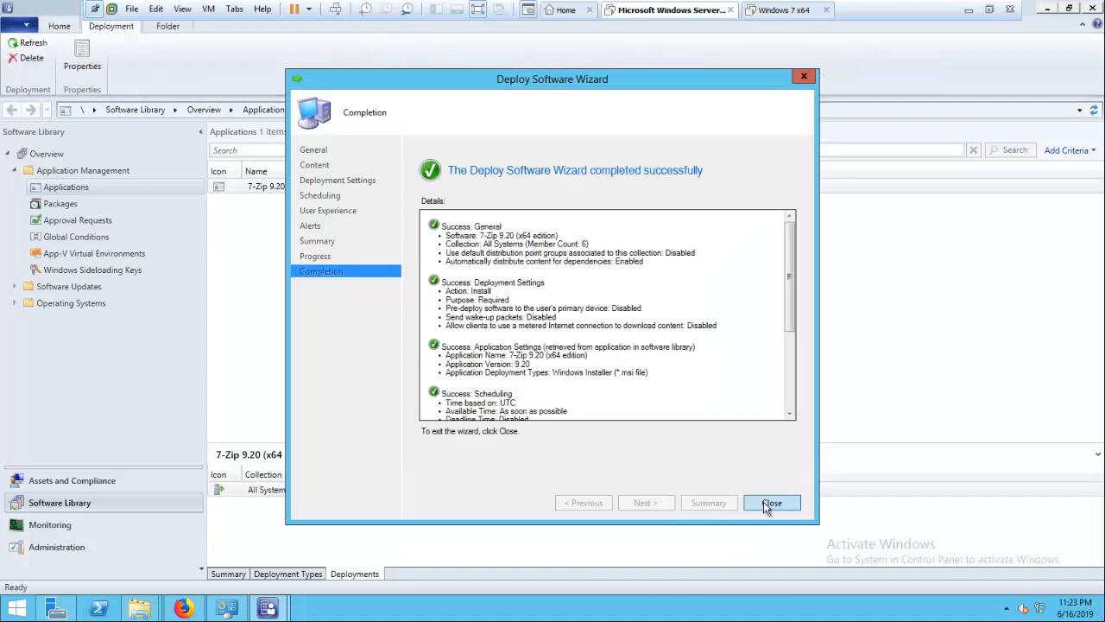
{"action": "left_click", "coordinate": [771, 504]}
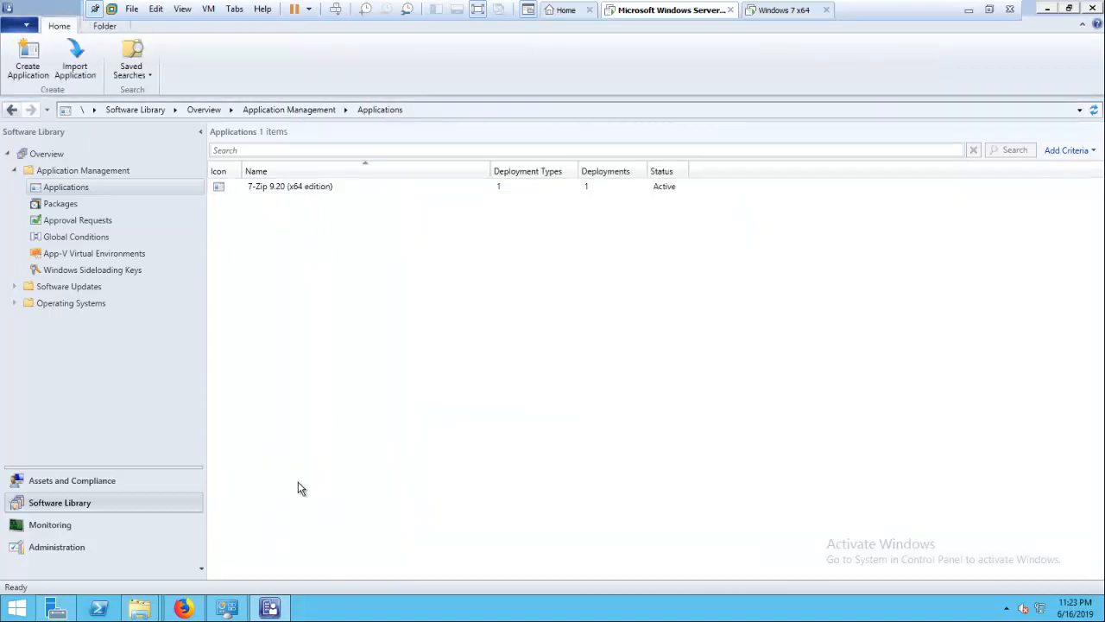
Review the 7-Zip 9.20 (x64 edition) application's summary, content status and deployment status in Monitoring
{"action": "left_click", "coordinate": [313, 190]}
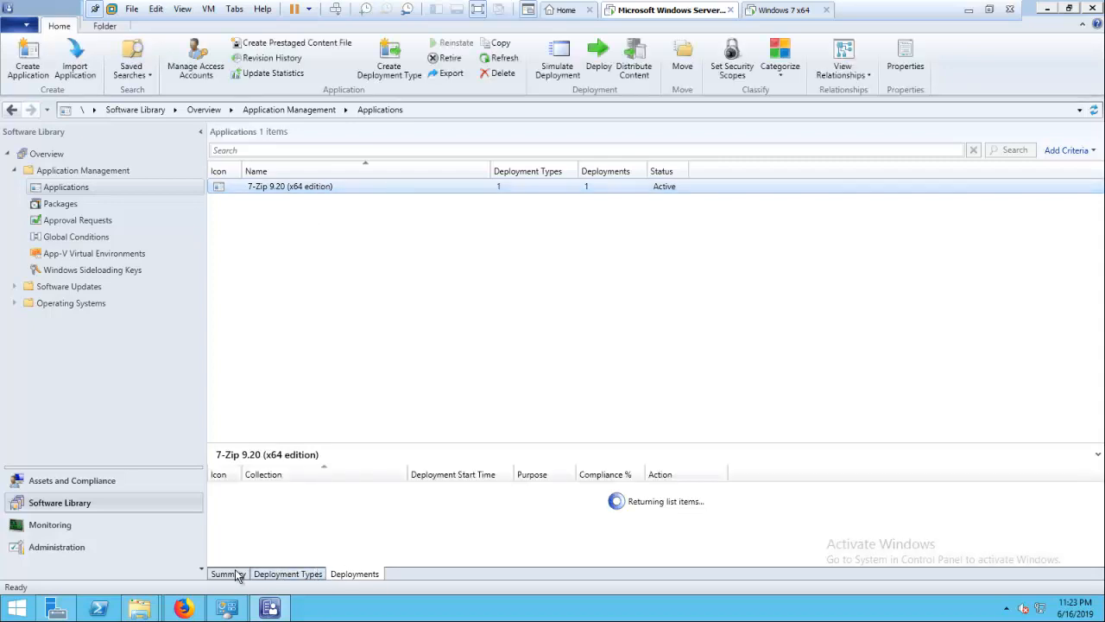
{"action": "left_click", "coordinate": [238, 576]}
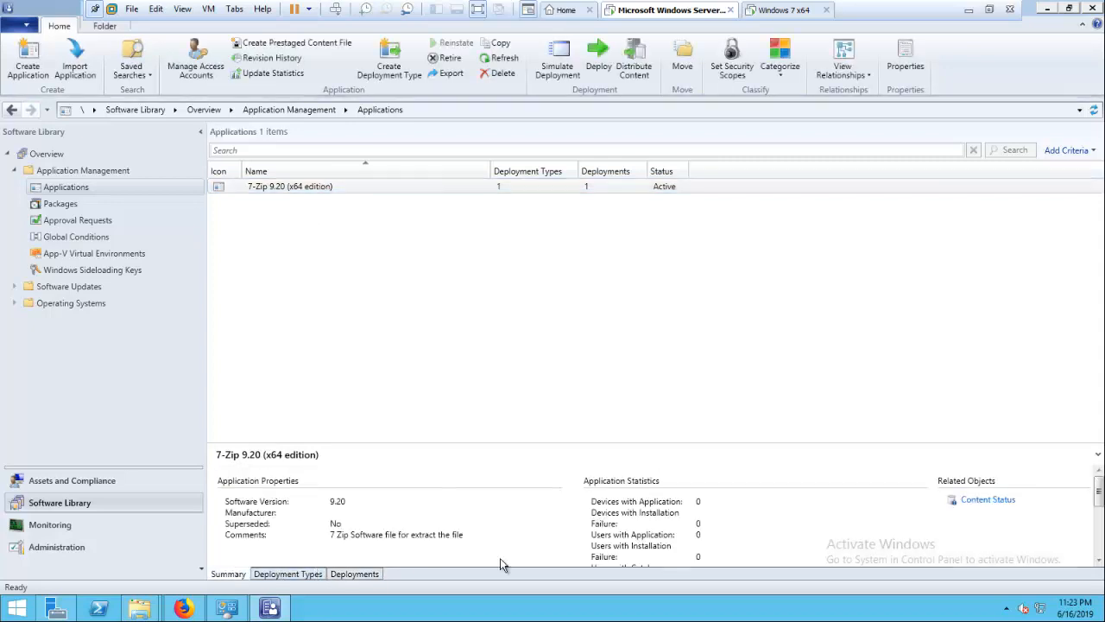
{"action": "left_click", "coordinate": [1000, 500]}
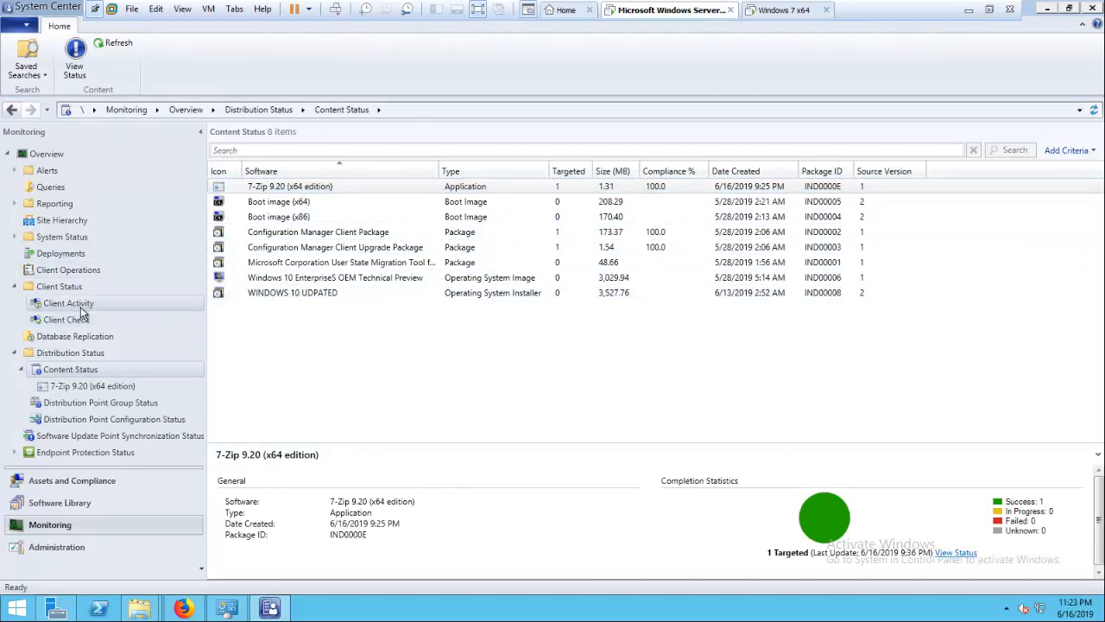
{"action": "left_click", "coordinate": [91, 258]}
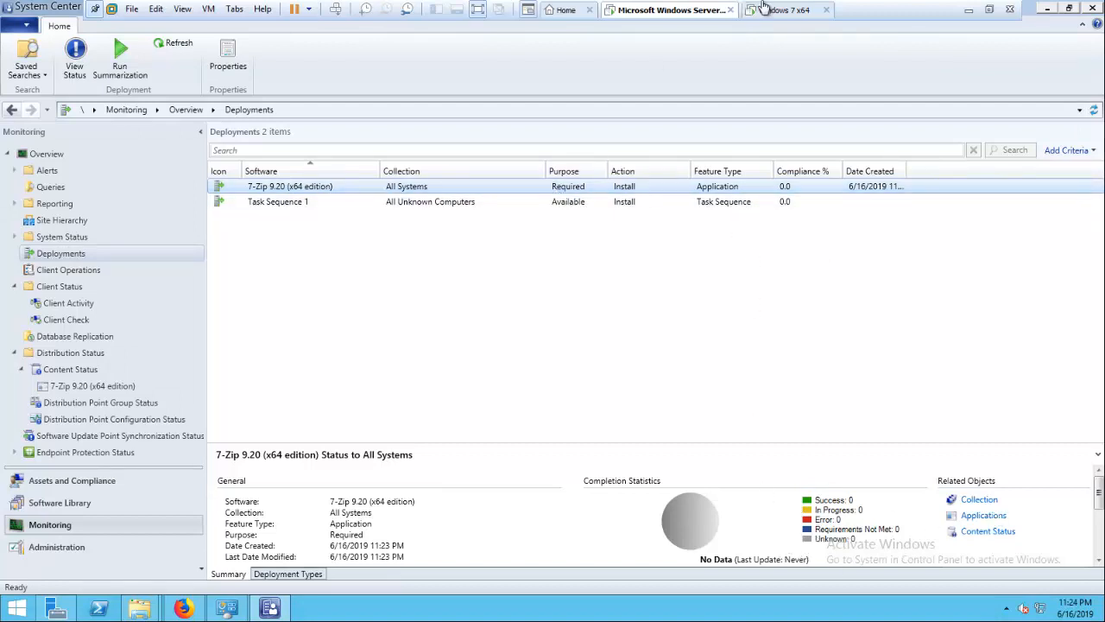
Switch to the Windows 7 x64 client and run the Machine Policy Retrieval & Evaluation Cycle
{"action": "left_click", "coordinate": [764, 9]}
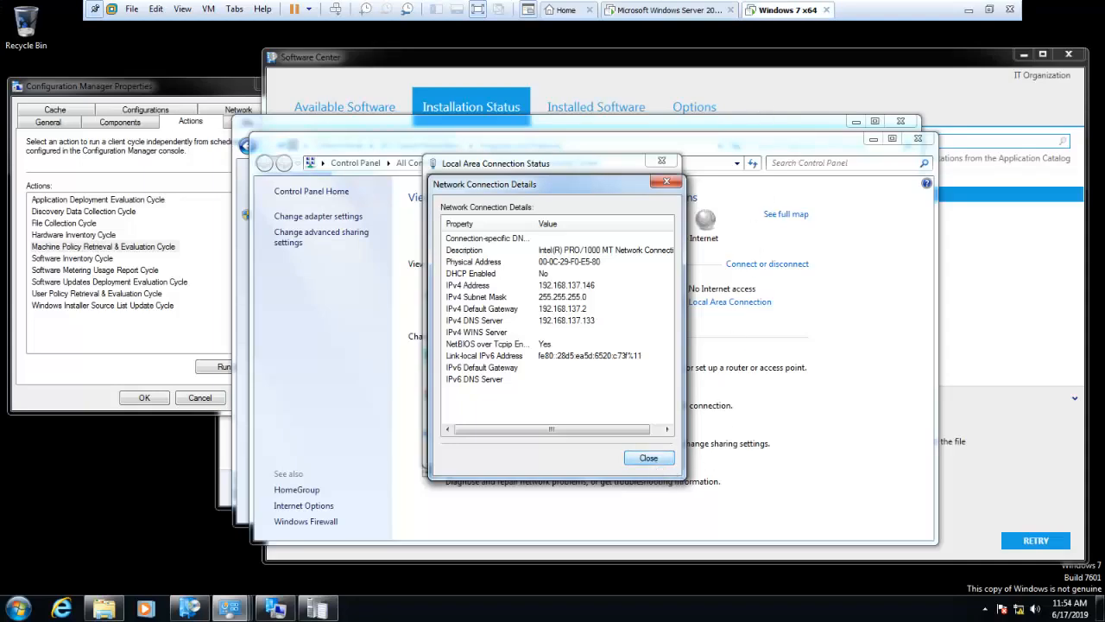
{"action": "left_click", "coordinate": [1051, 311]}
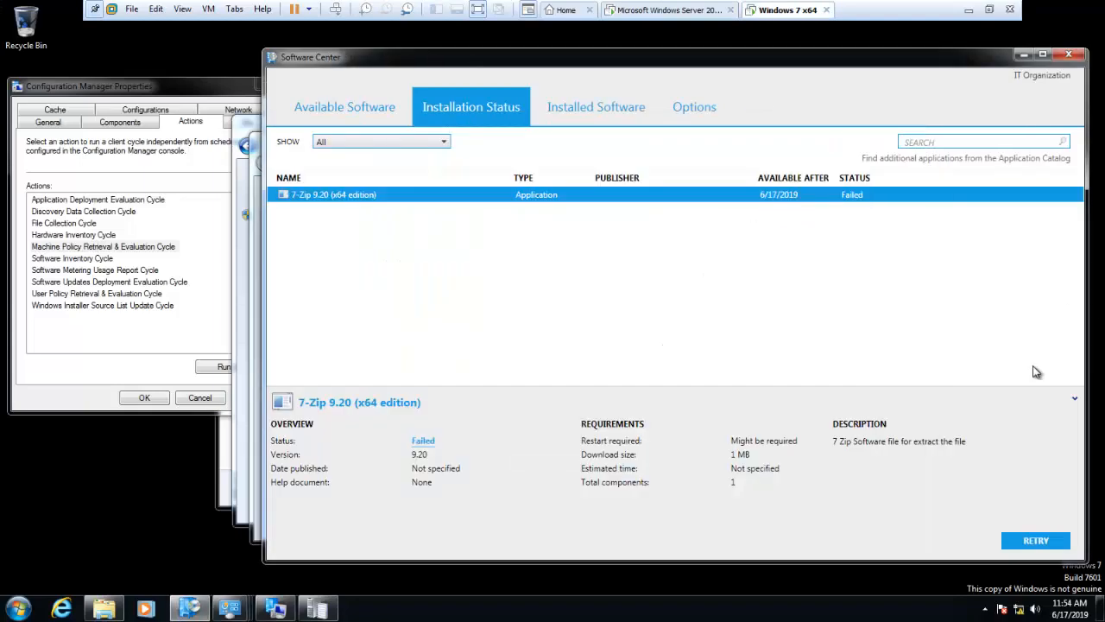
{"action": "left_click", "coordinate": [71, 248]}
{"action": "left_click", "coordinate": [250, 368]}
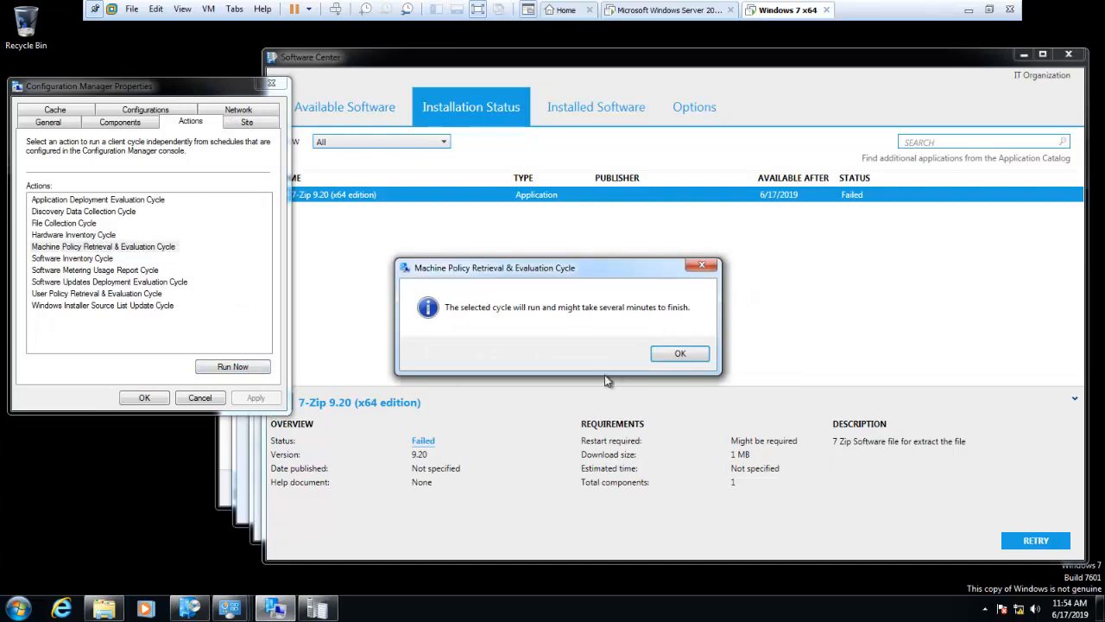
{"action": "left_click", "coordinate": [674, 353]}
Check the 7-Zip 9.20 (x64 edition) entry under available software and installation status in Software Center
{"action": "left_click", "coordinate": [537, 235]}
{"action": "left_click", "coordinate": [366, 110]}
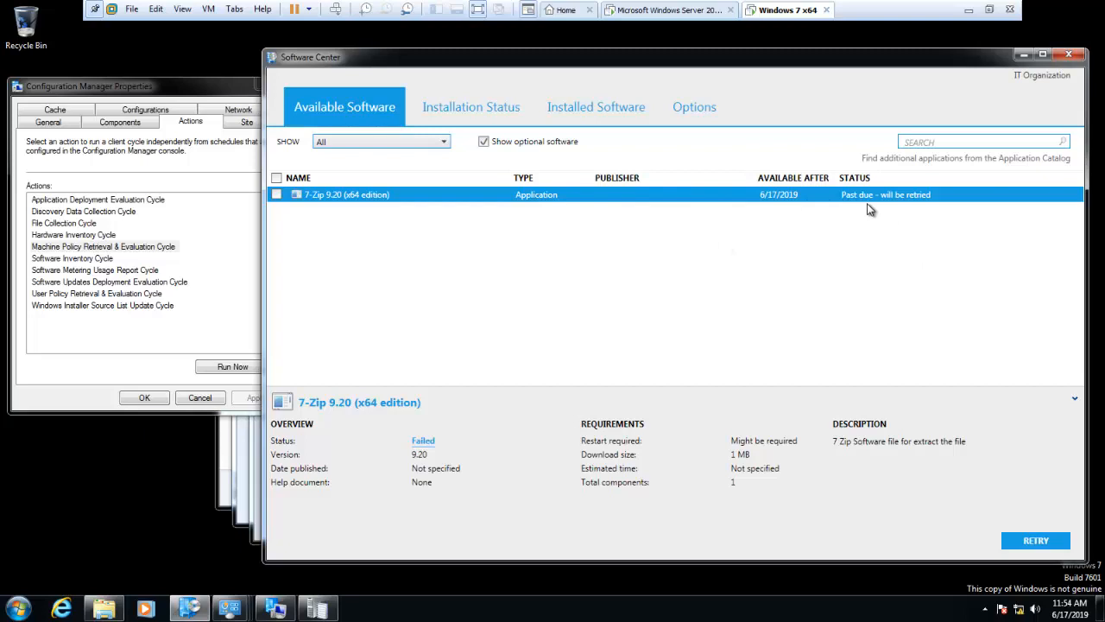
{"action": "left_click", "coordinate": [436, 106]}
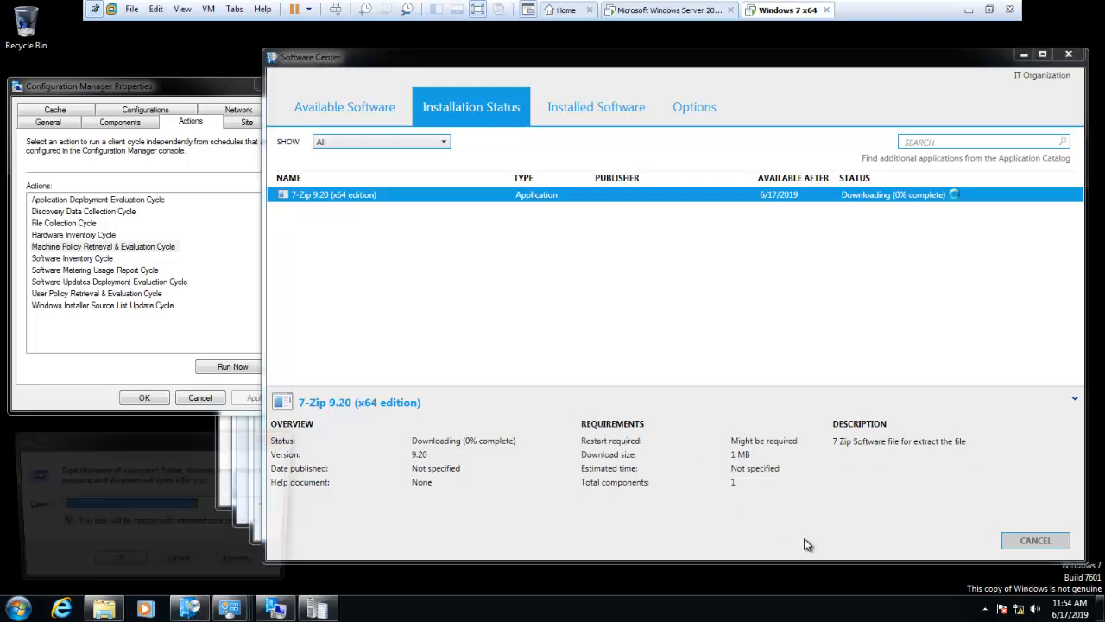
{"action": "key", "text": "super+r"}
{"action": "type", "text": "ping"}
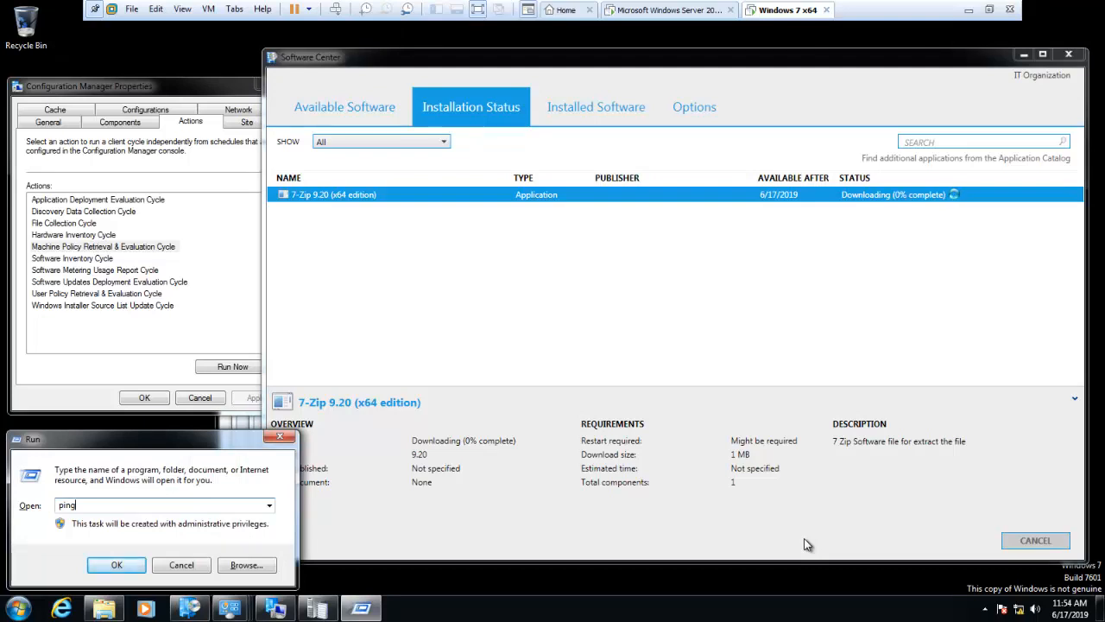
{"action": "key", "text": "ctrl+z"}
{"action": "key", "text": "BackSpace"}
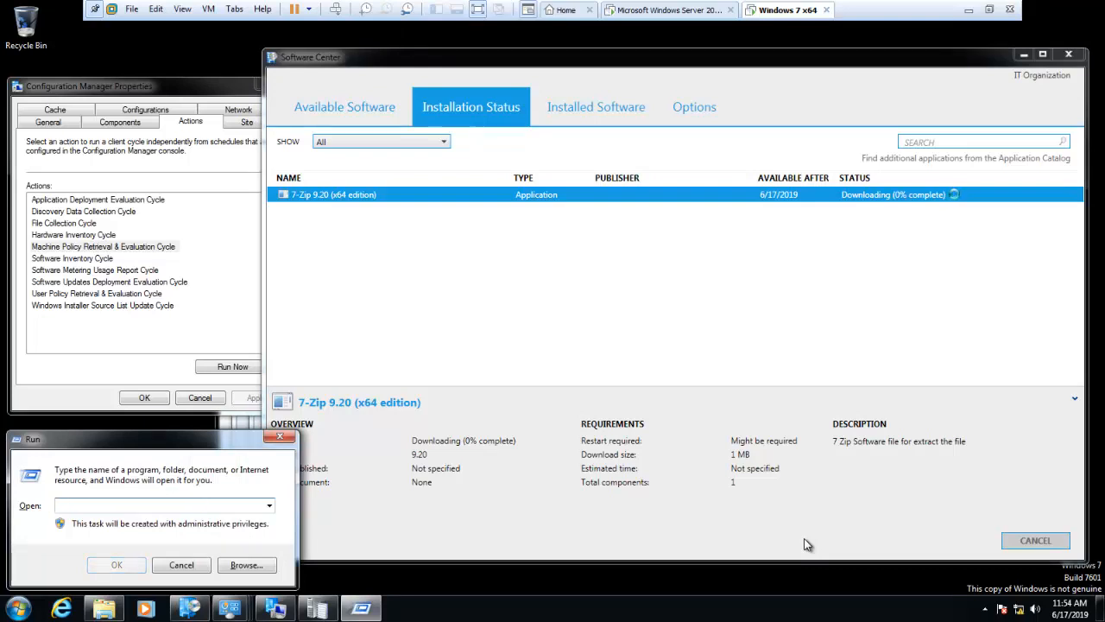
{"action": "left_click", "coordinate": [286, 440]}
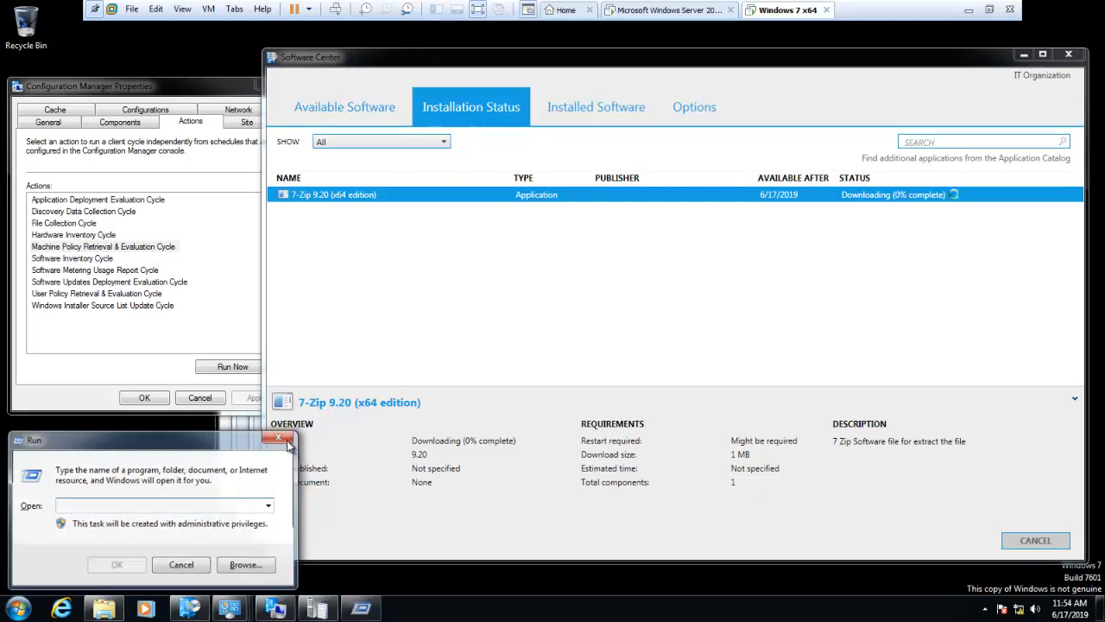
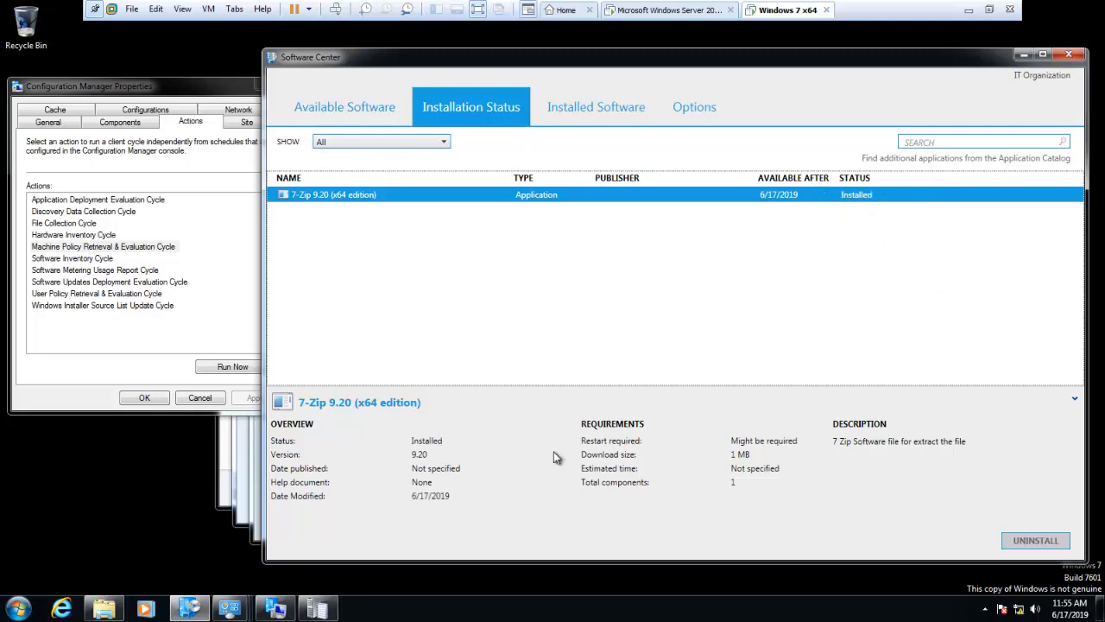
Open Programs and Features from Control Panel, check the 7-Zip 9.20 (x64 edition) entry, and close the window
{"action": "left_click", "coordinate": [19, 609]}
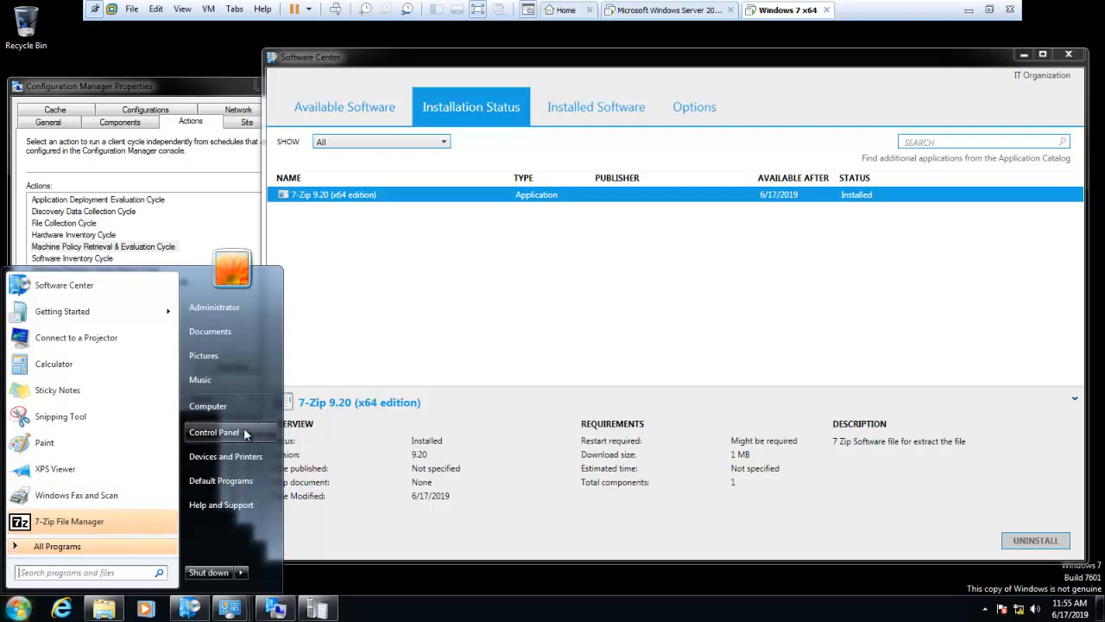
{"action": "left_click", "coordinate": [214, 432]}
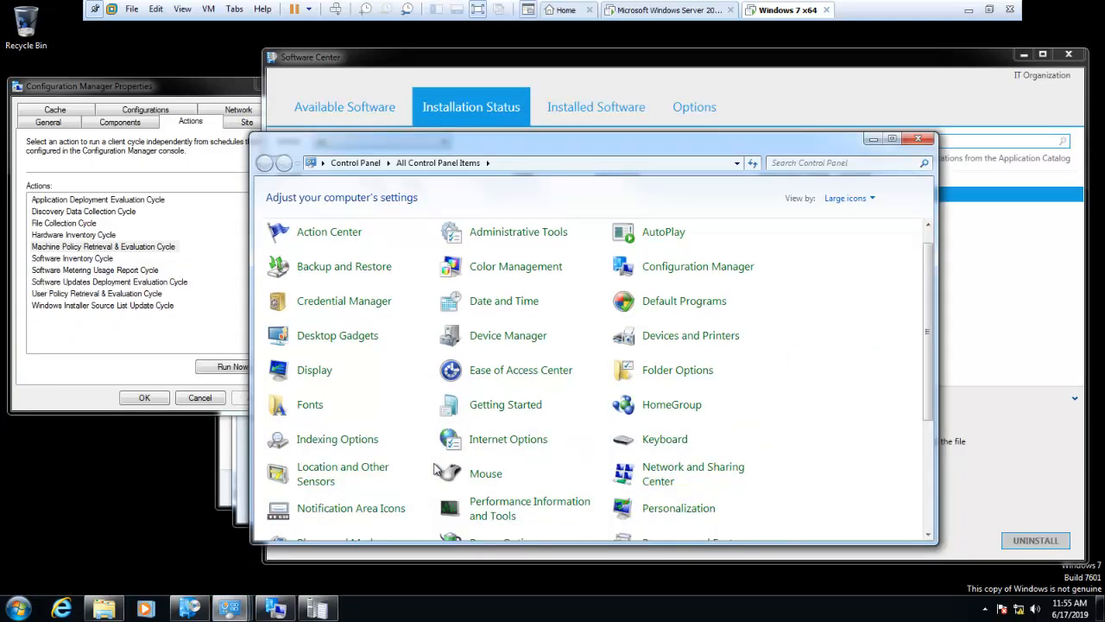
{"action": "scroll", "coordinate": [418, 479], "scroll_direction": "down", "scroll_amount": 1}
{"action": "scroll", "coordinate": [419, 479], "scroll_direction": "down", "scroll_amount": 2}
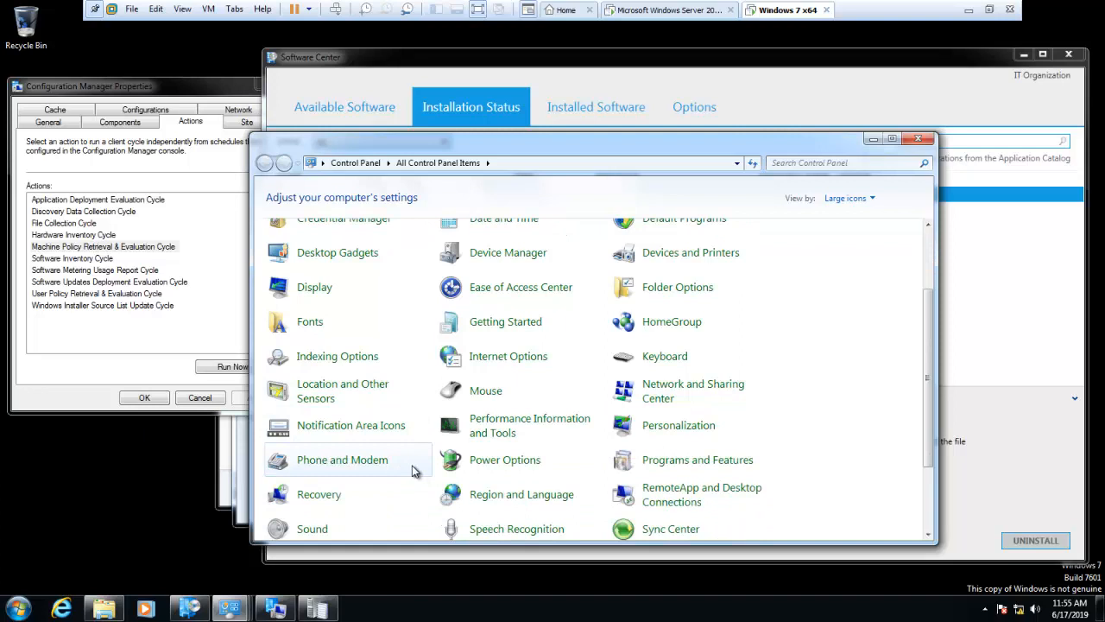
{"action": "left_click", "coordinate": [665, 469]}
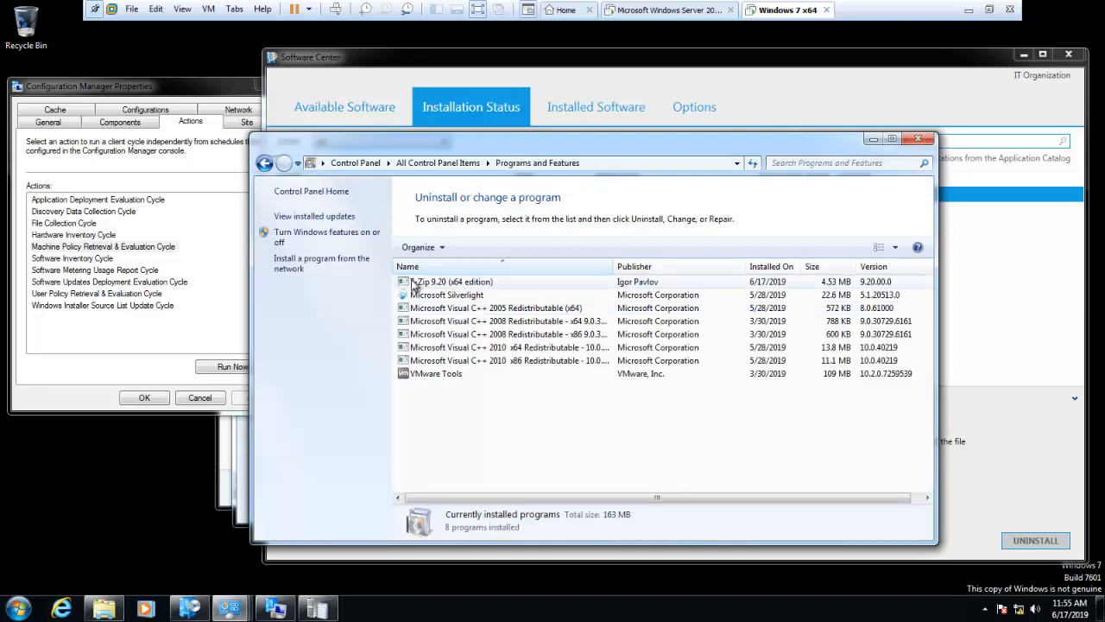
{"action": "left_click", "coordinate": [759, 283]}
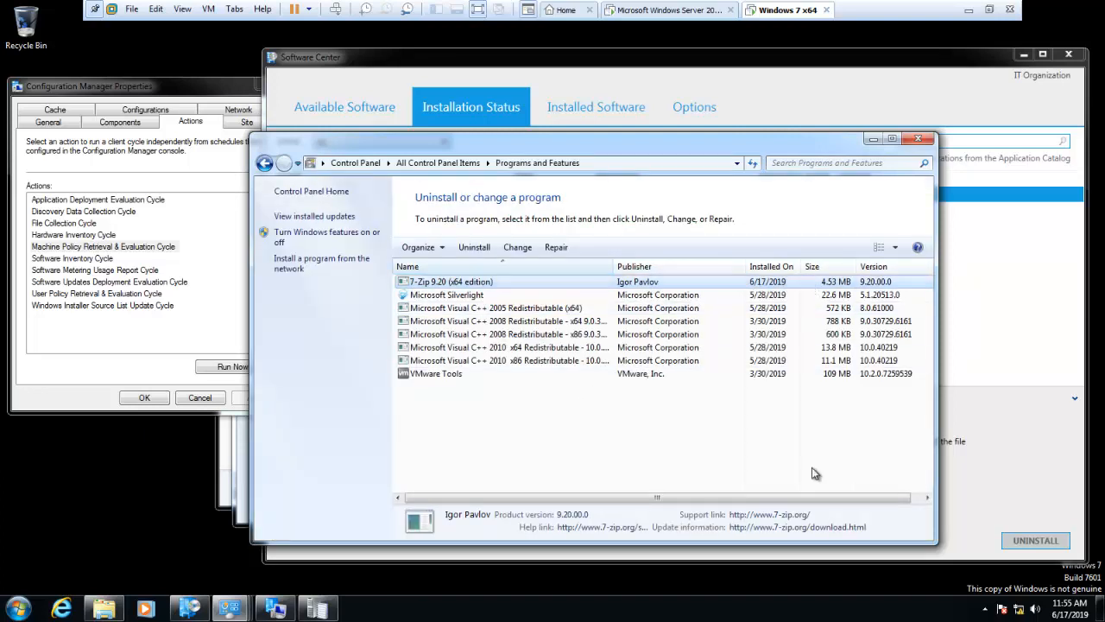
{"action": "left_click", "coordinate": [818, 443]}
{"action": "left_click", "coordinate": [919, 139]}
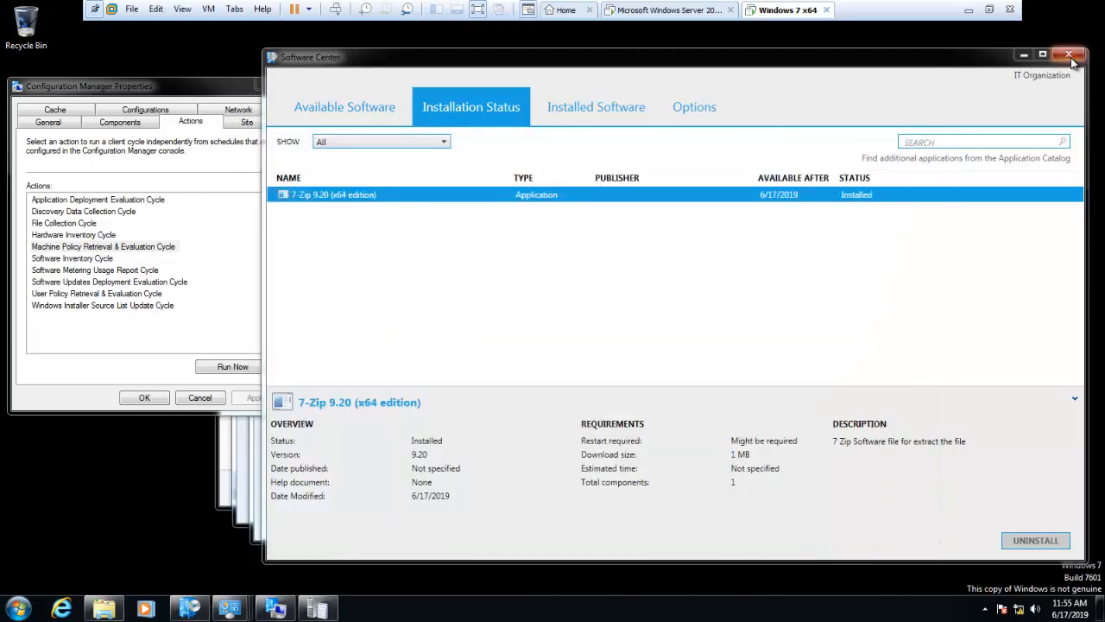
Close Software Center, the Local Area Connection dialogs, Configuration Manager Properties and the Network and Sharing Center window
{"action": "left_click", "coordinate": [1070, 57]}
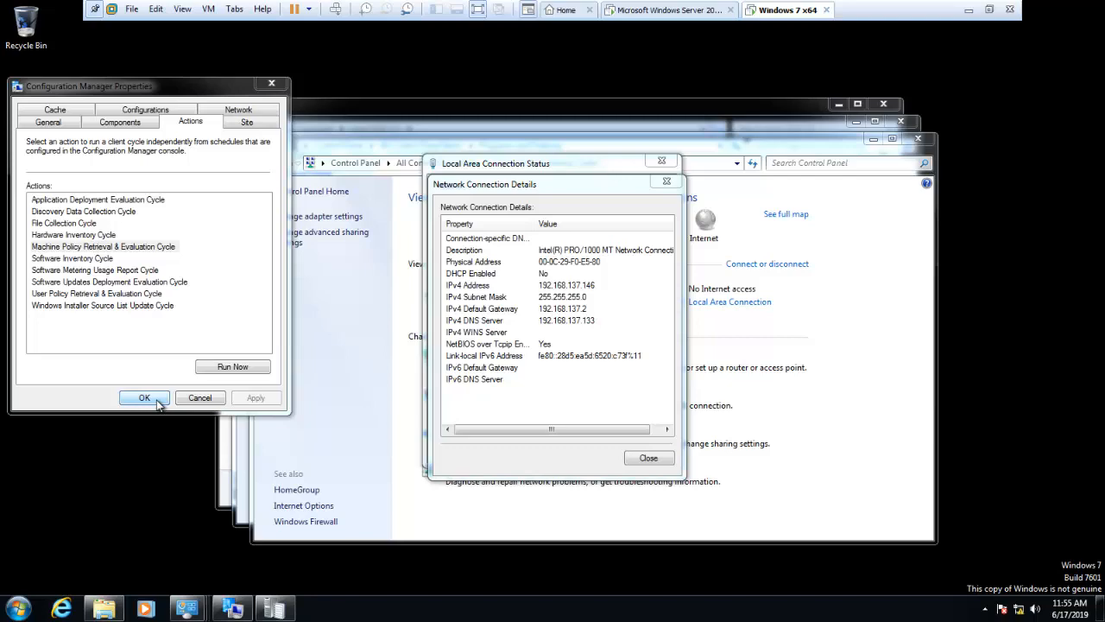
{"action": "left_click", "coordinate": [662, 459]}
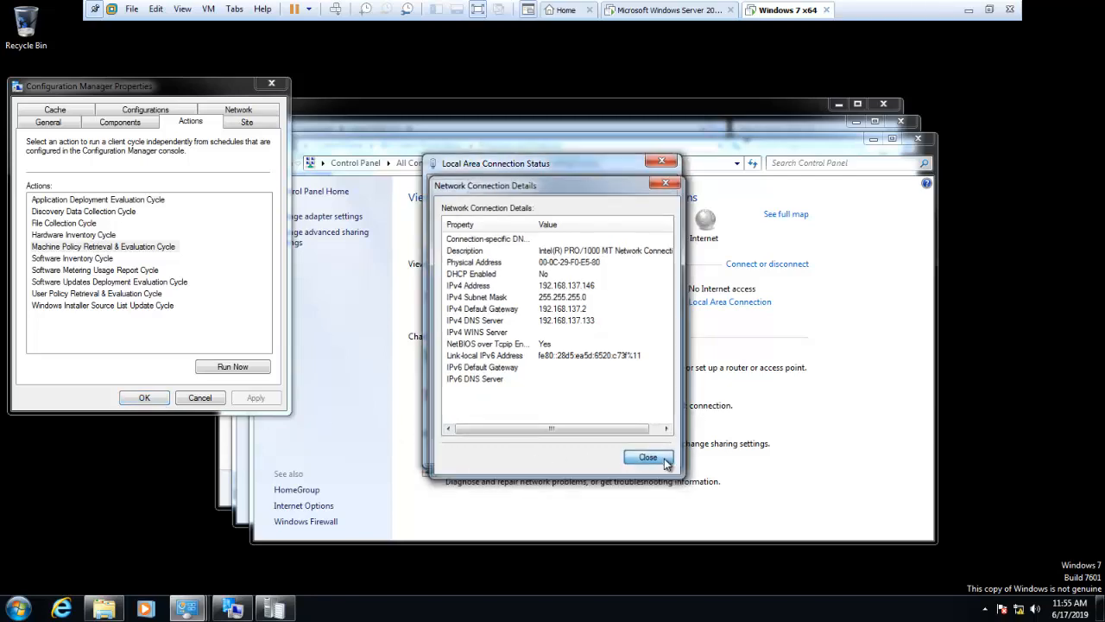
{"action": "left_click", "coordinate": [644, 452]}
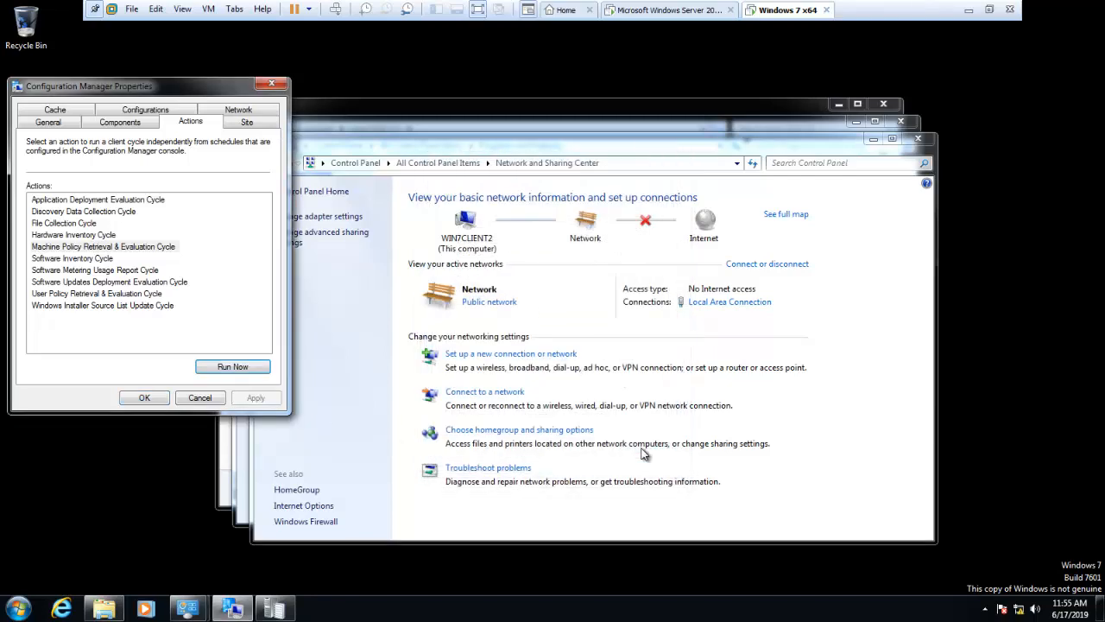
{"action": "left_click", "coordinate": [198, 397]}
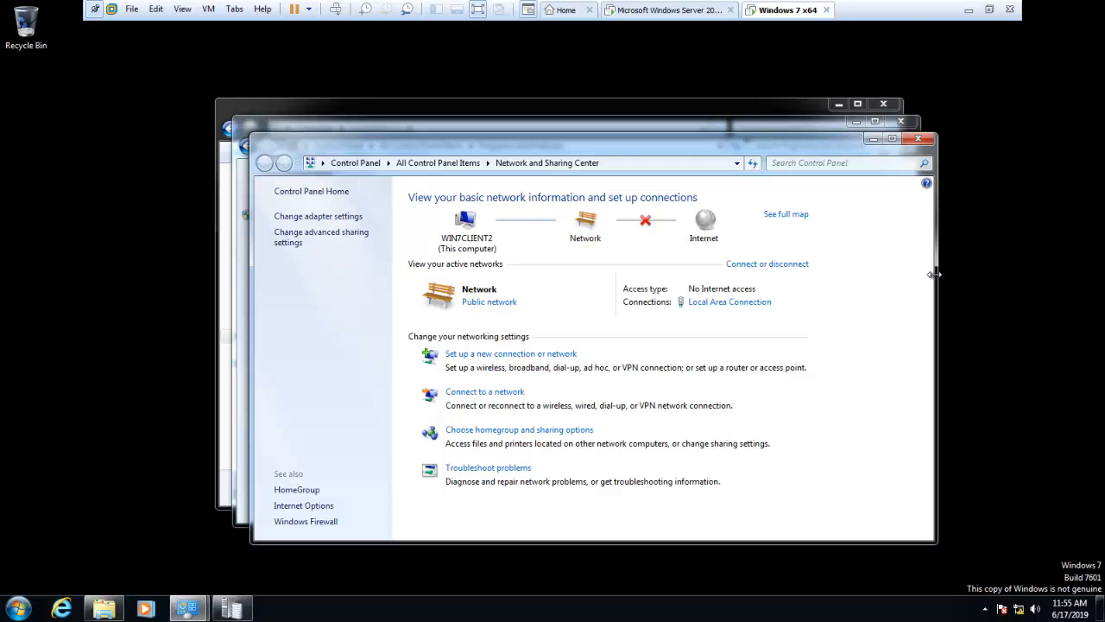
{"action": "left_click", "coordinate": [918, 138]}
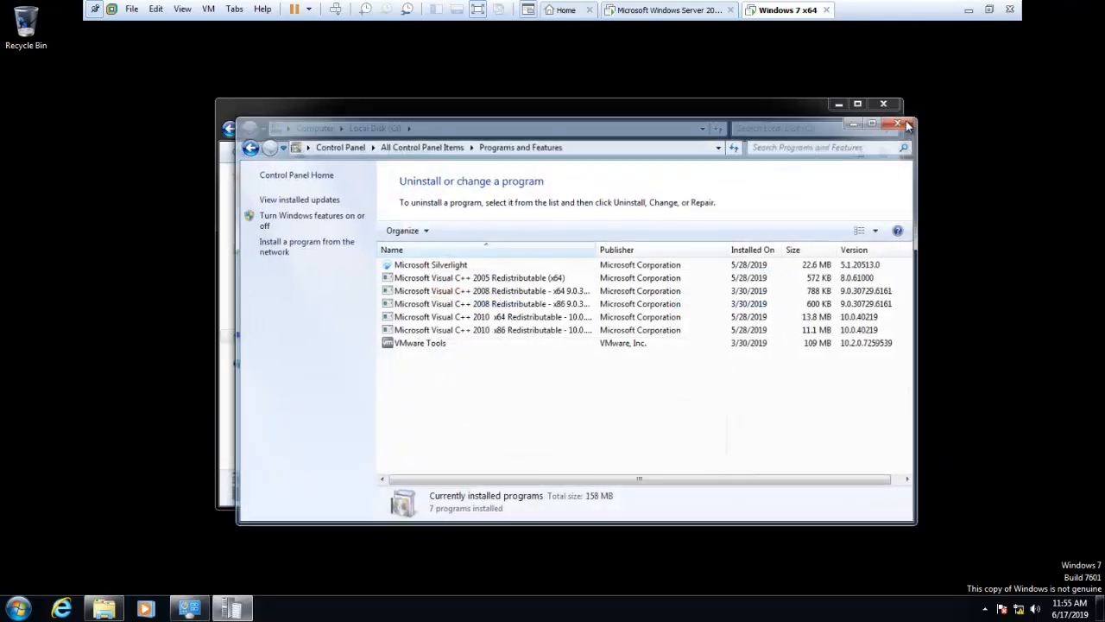
Close the remaining window on the client, switch to the Windows Server machine and check Content Status for 7-Zip 9.20 (x64 edition)
{"action": "left_click", "coordinate": [885, 104]}
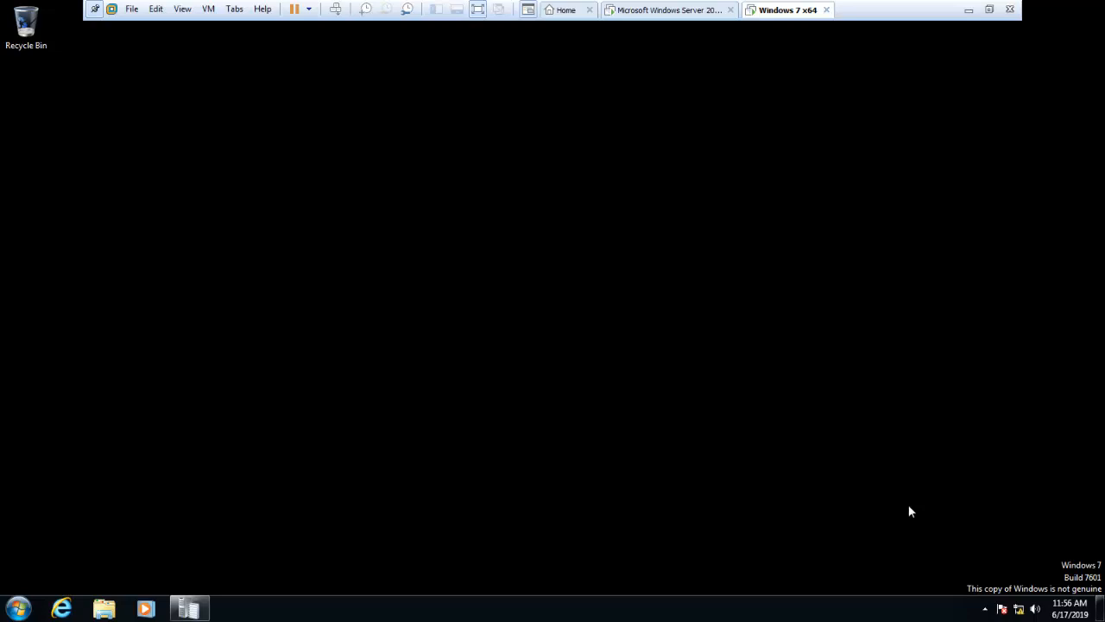
{"action": "left_click", "coordinate": [669, 9]}
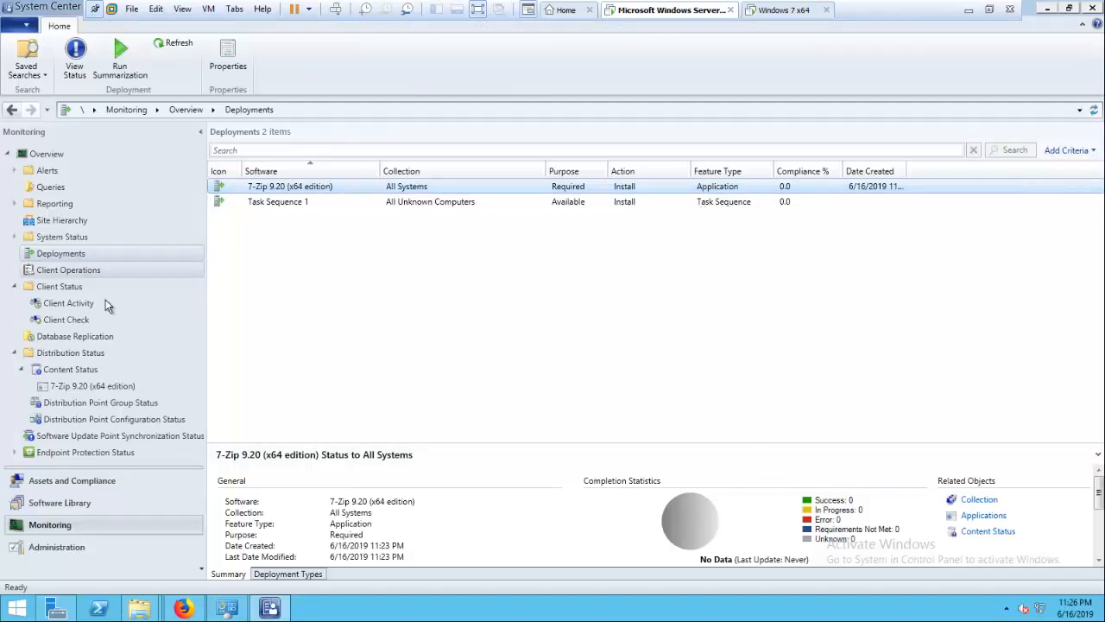
{"action": "left_click", "coordinate": [73, 379]}
{"action": "left_click", "coordinate": [72, 372]}
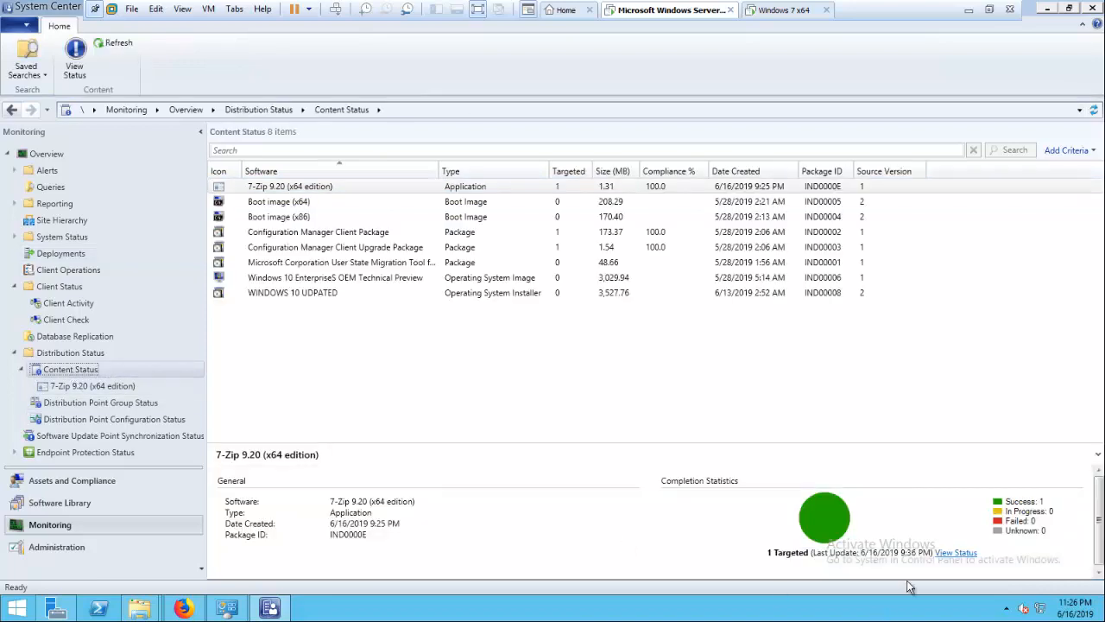
Review the deployments and summary details of the 7-Zip 9.20 (x64 edition) application in the Software Library
{"action": "left_click", "coordinate": [71, 507]}
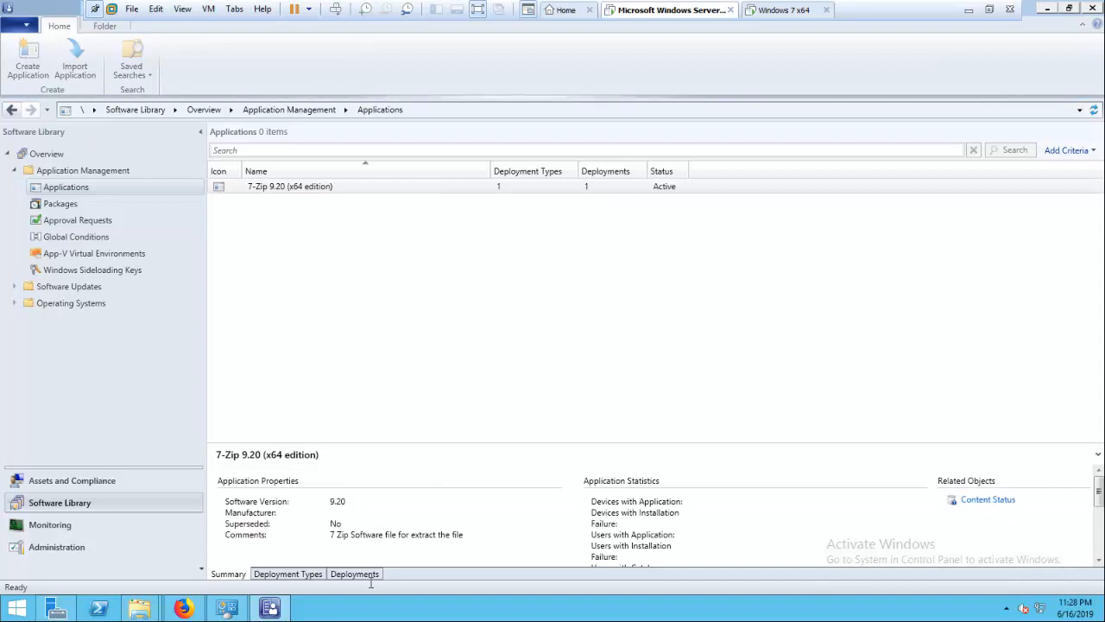
{"action": "left_click", "coordinate": [367, 574]}
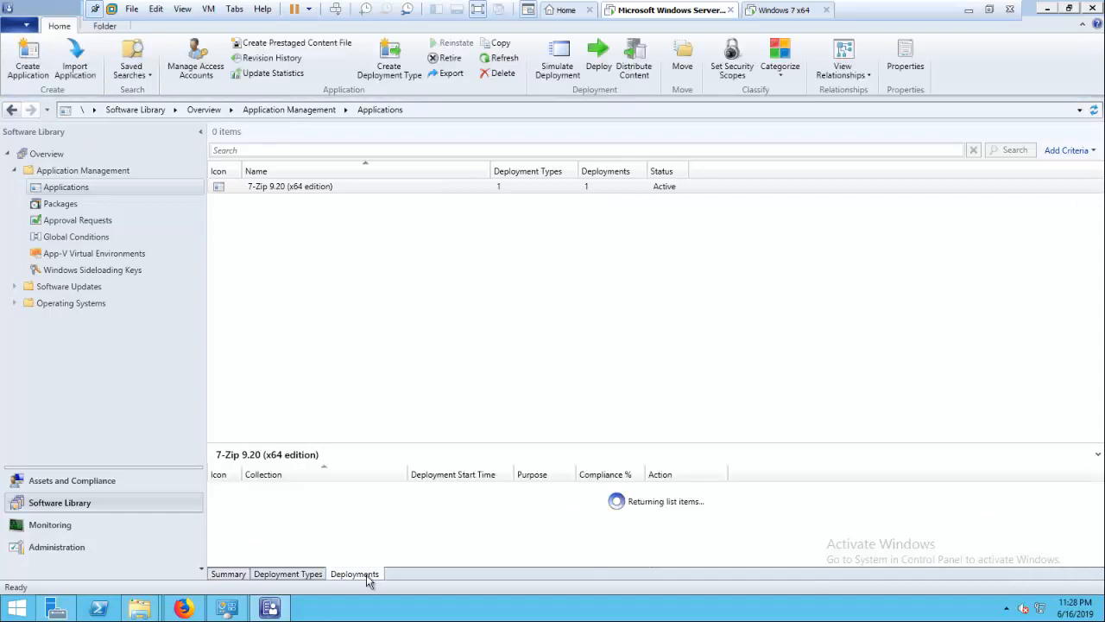
{"action": "left_click", "coordinate": [226, 575]}
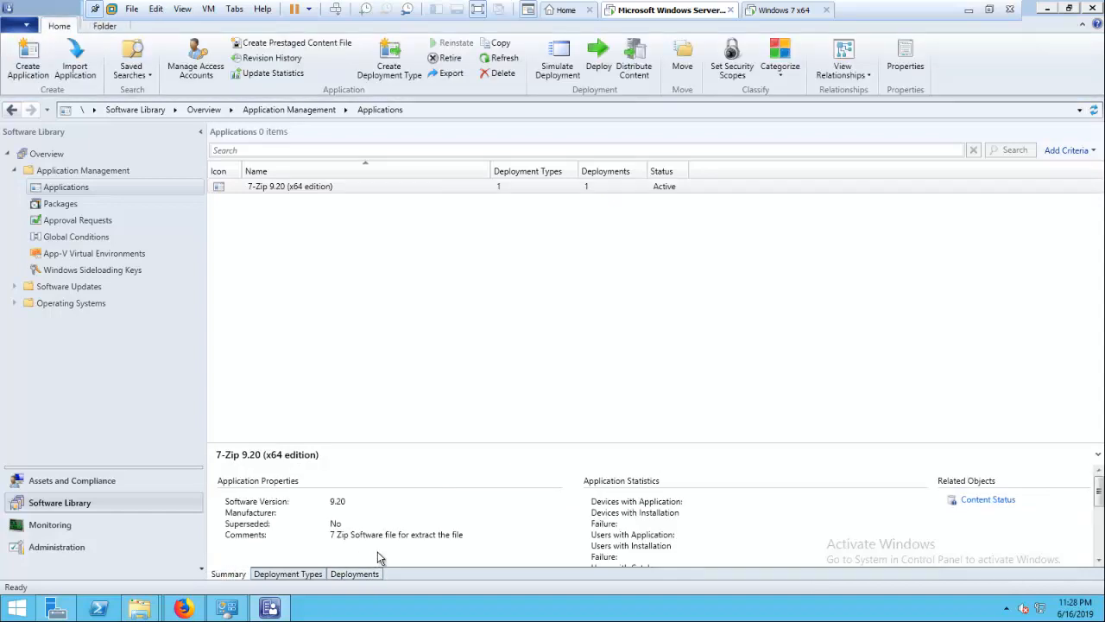
{"action": "scroll", "coordinate": [377, 553], "scroll_direction": "down", "scroll_amount": 5}
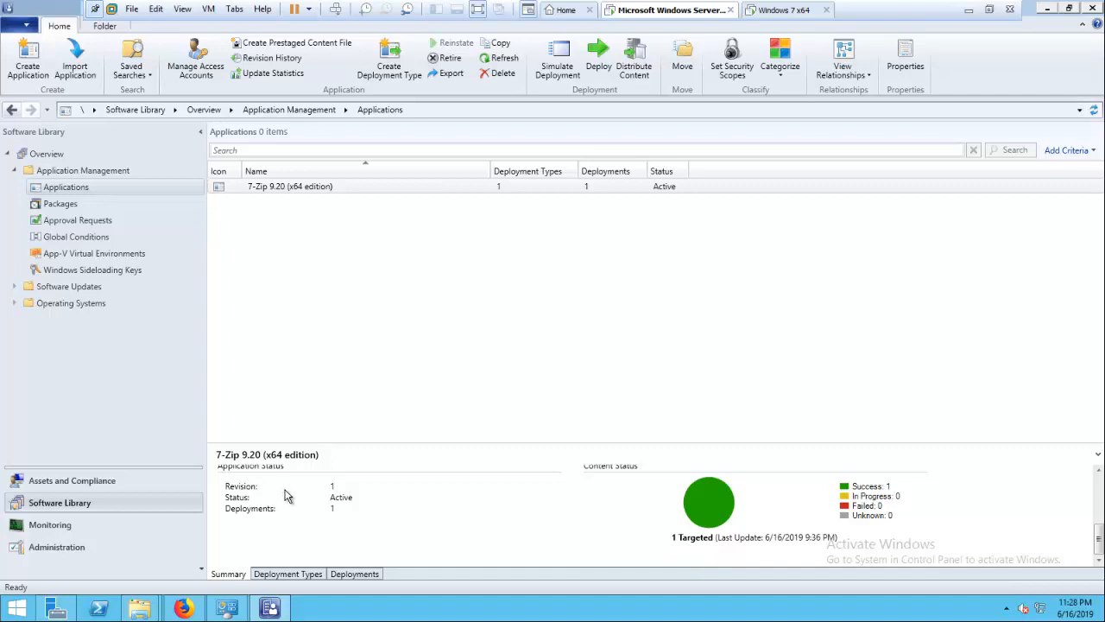
{"action": "scroll", "coordinate": [344, 508], "scroll_direction": "up", "scroll_amount": 1}
{"action": "scroll", "coordinate": [343, 510], "scroll_direction": "down", "scroll_amount": 1}
Delete the 7-Zip 9.20 (x64 edition) deployment to All Systems and confirm the deletion
{"action": "left_click", "coordinate": [375, 575]}
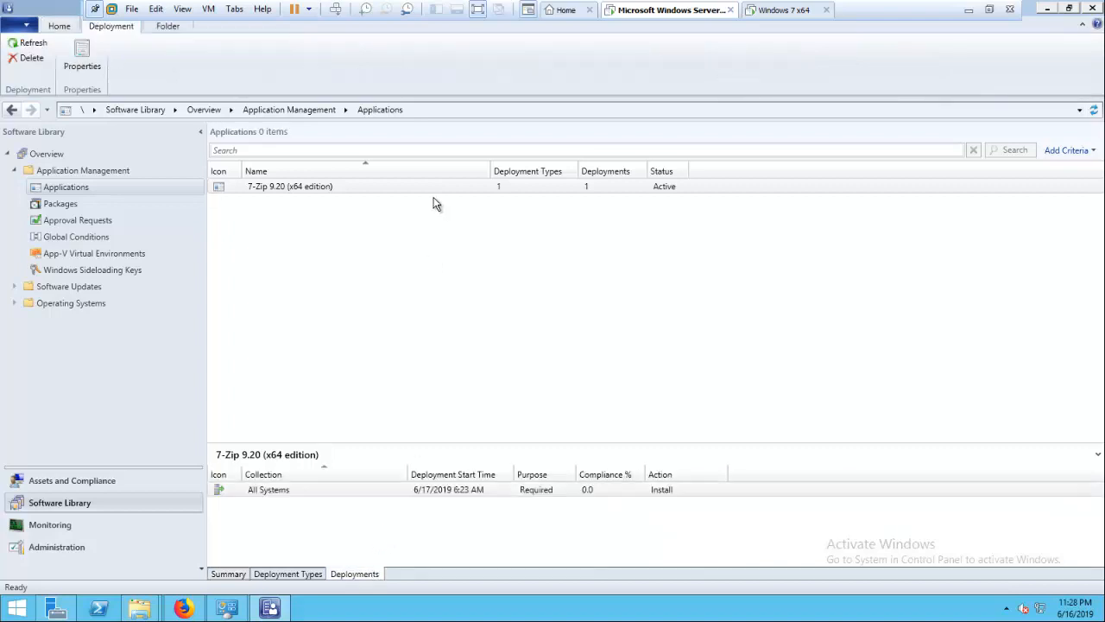
{"action": "right_click", "coordinate": [407, 493]}
{"action": "left_click", "coordinate": [440, 521]}
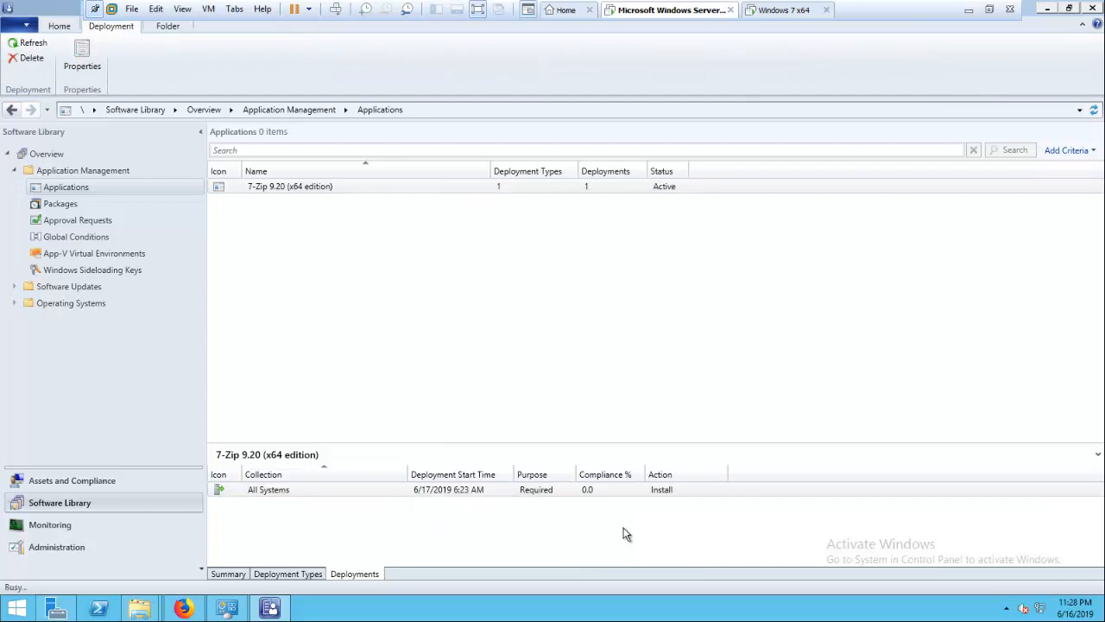
{"action": "left_click", "coordinate": [584, 353]}
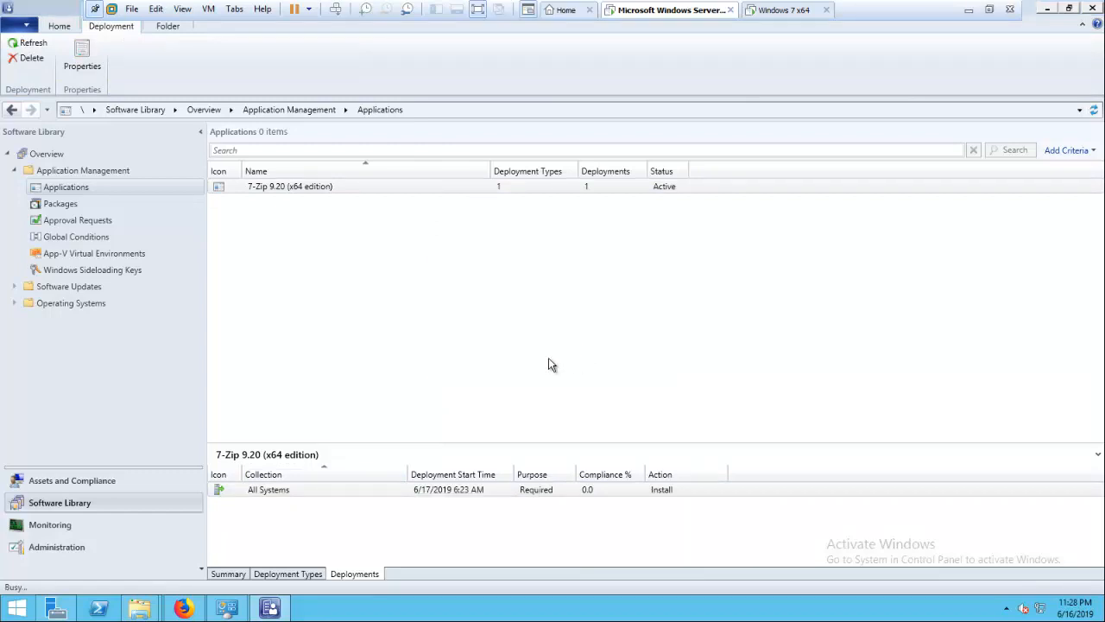
Start a new deployment of 7-Zip 9.20 (x64 edition) targeting the All Systems device collection
{"action": "right_click", "coordinate": [343, 191]}
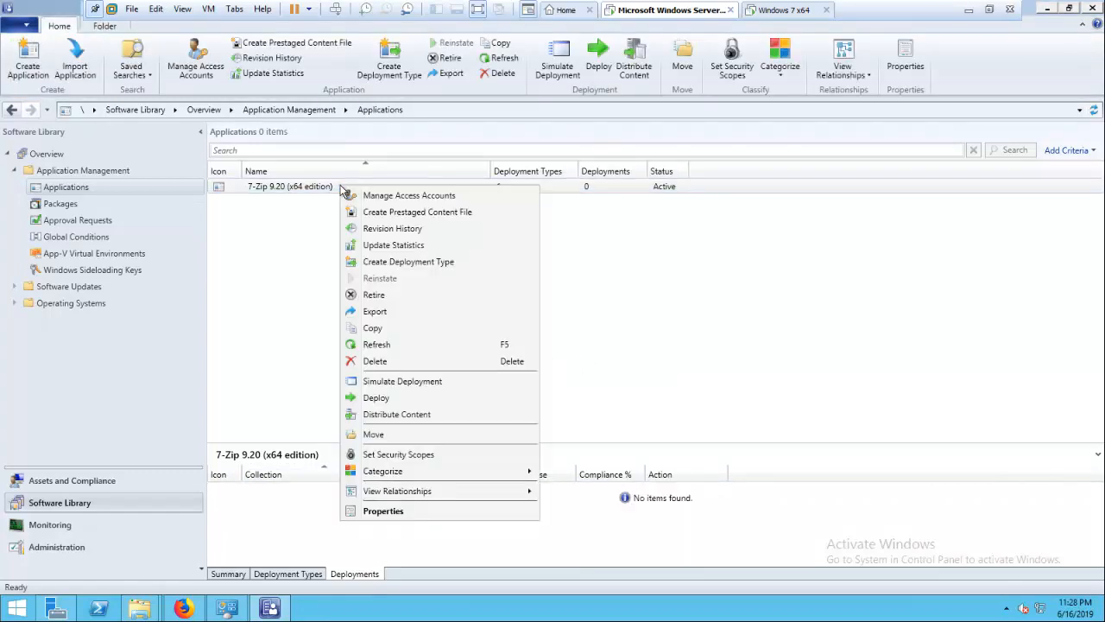
{"action": "left_click", "coordinate": [401, 398]}
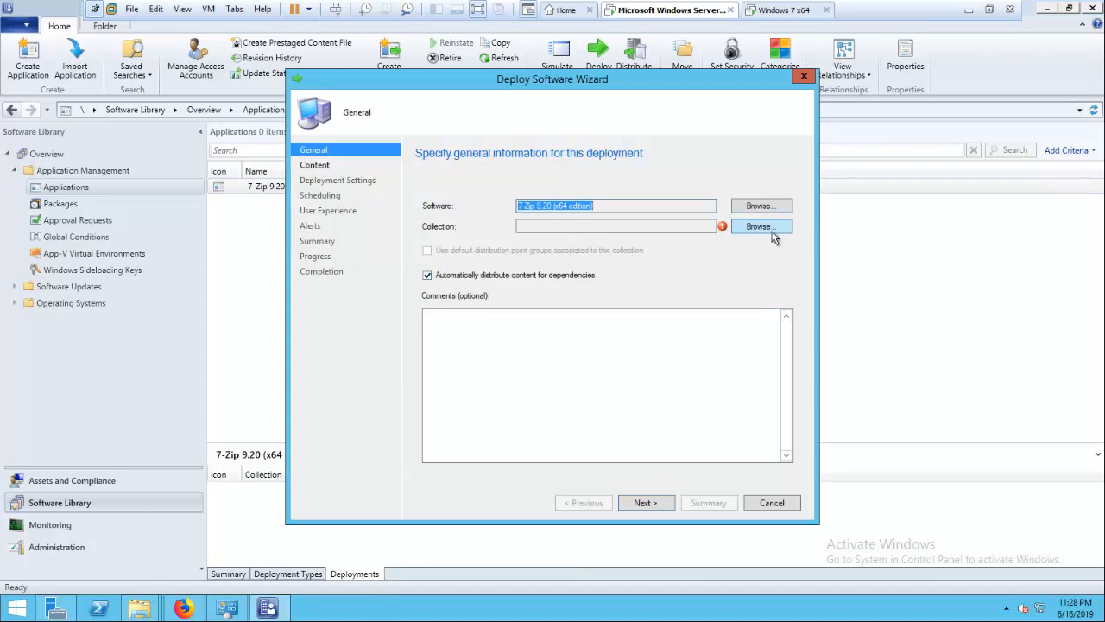
{"action": "left_click", "coordinate": [771, 230]}
{"action": "left_click", "coordinate": [385, 166]}
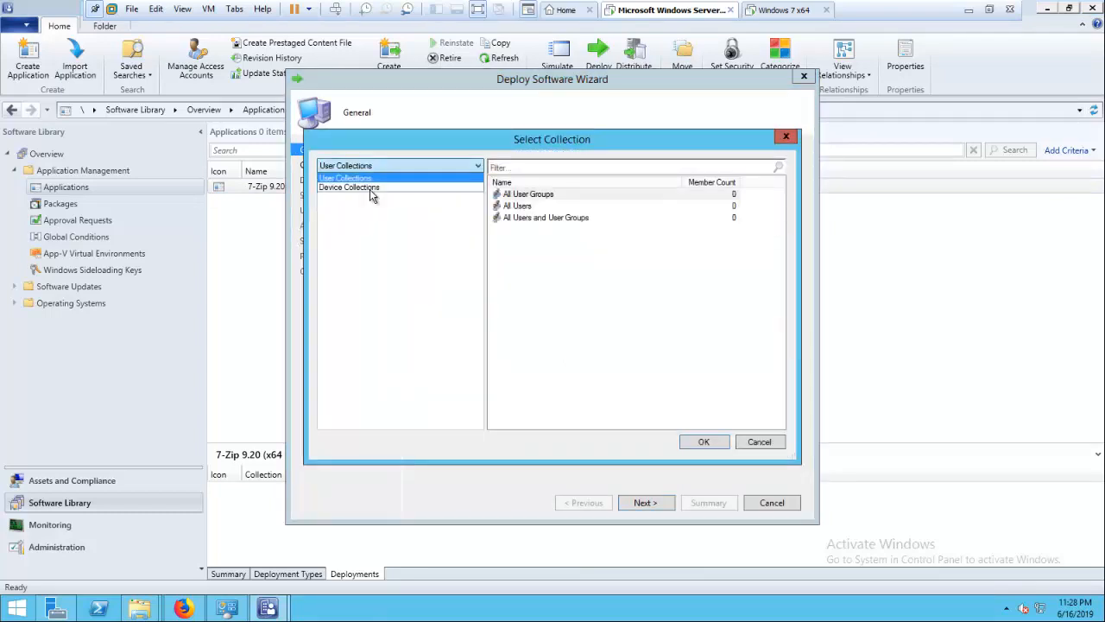
{"action": "left_click", "coordinate": [365, 187]}
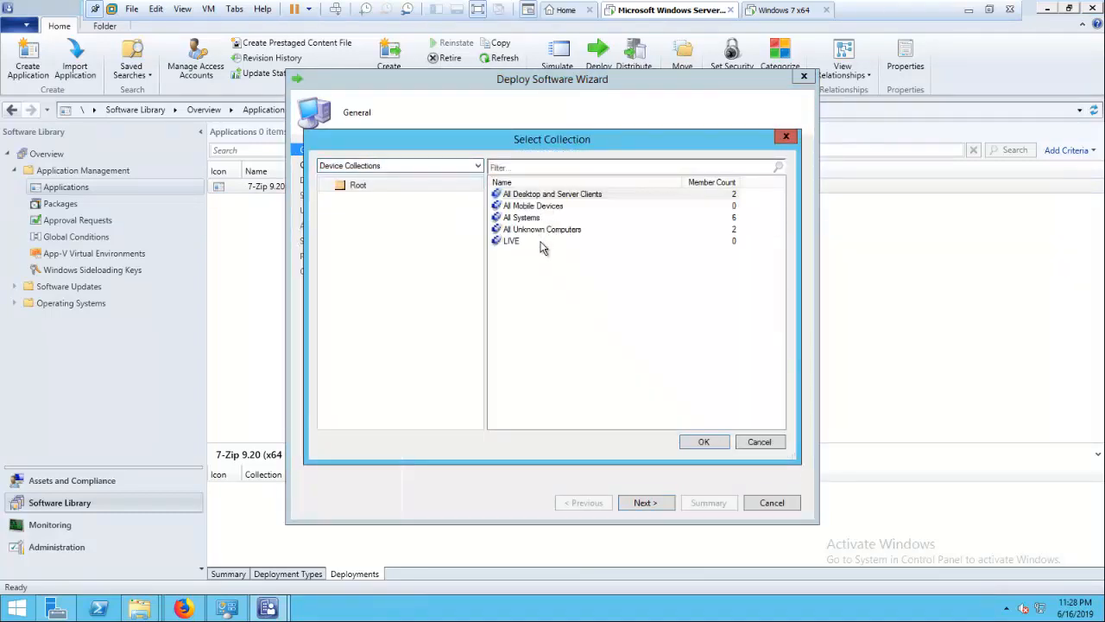
{"action": "left_click", "coordinate": [546, 219]}
{"action": "left_click", "coordinate": [706, 443]}
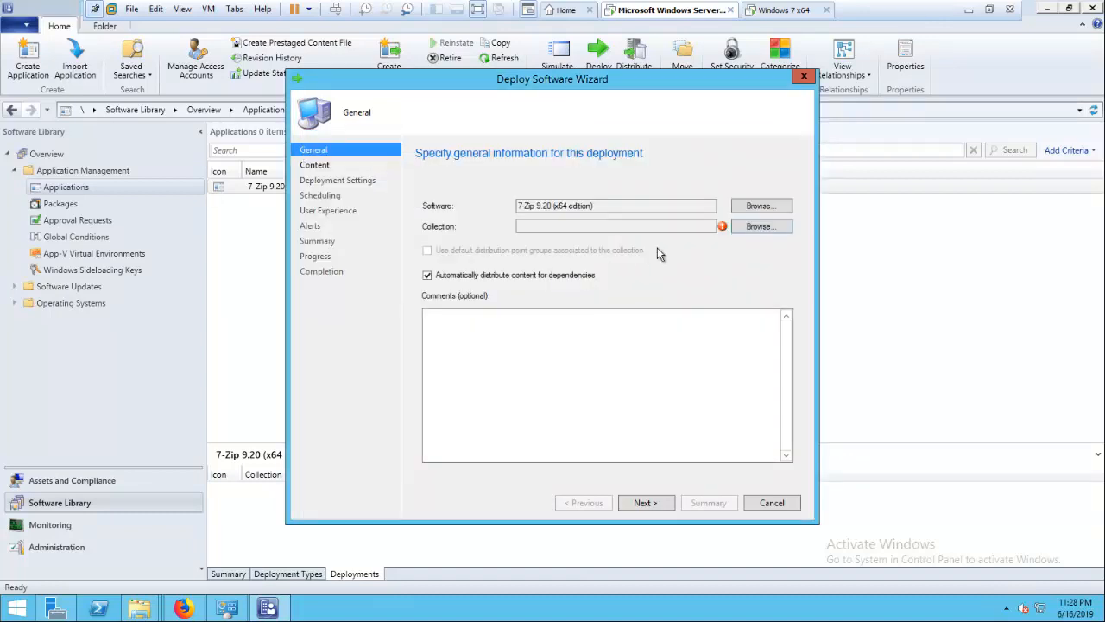
{"action": "left_click", "coordinate": [647, 506]}
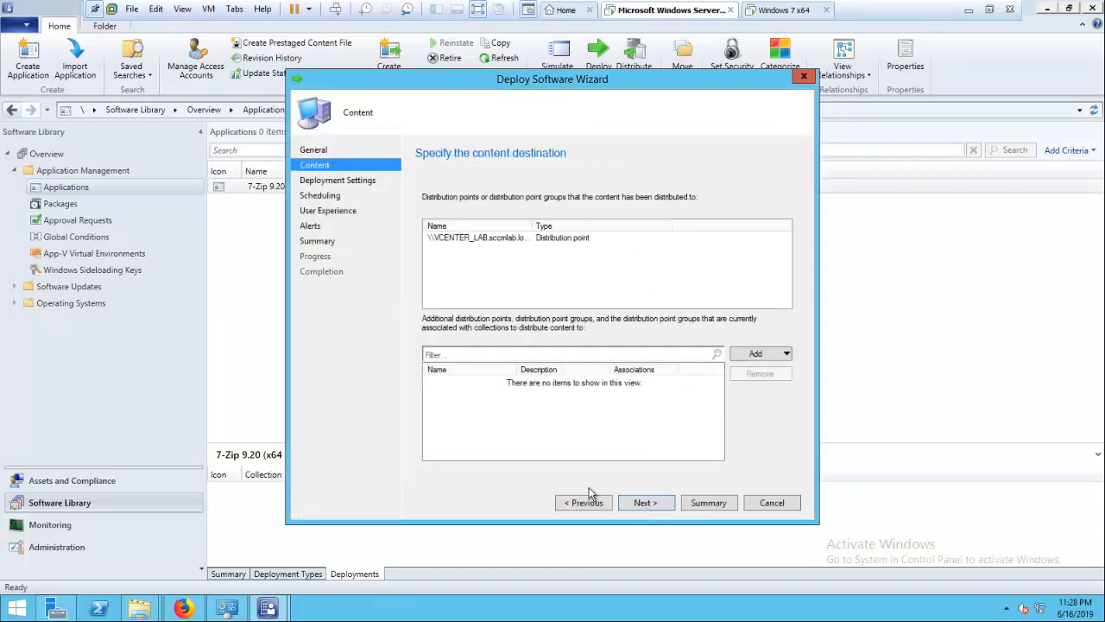
Accept the existing content destination, set the deployment action to Uninstall and accept the default schedule
{"action": "left_click", "coordinate": [630, 510]}
{"action": "left_click", "coordinate": [531, 203]}
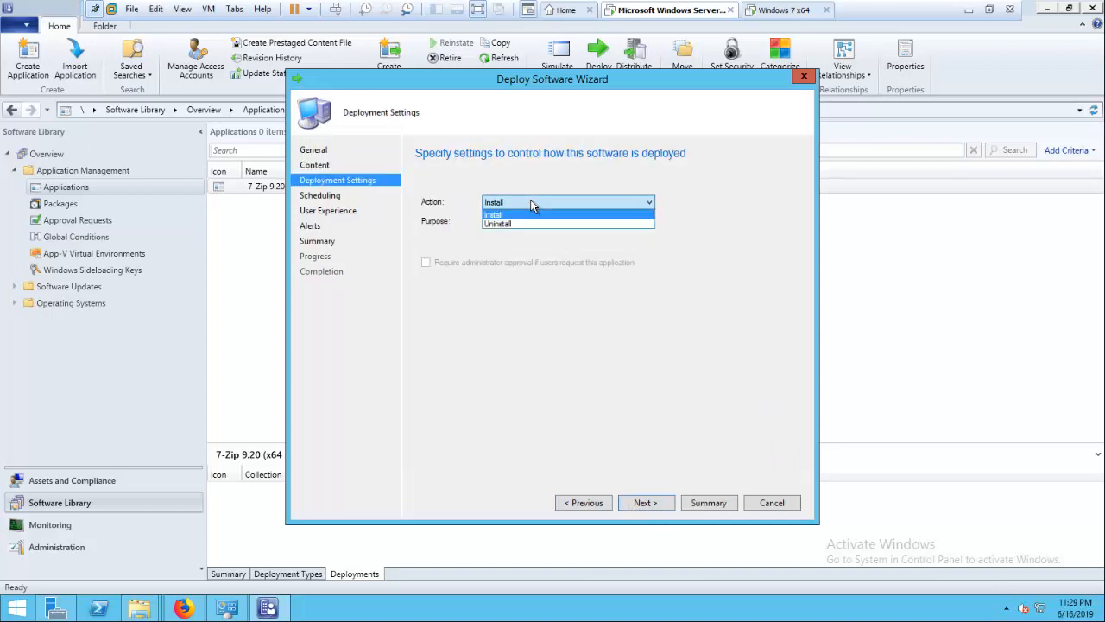
{"action": "left_click", "coordinate": [511, 222]}
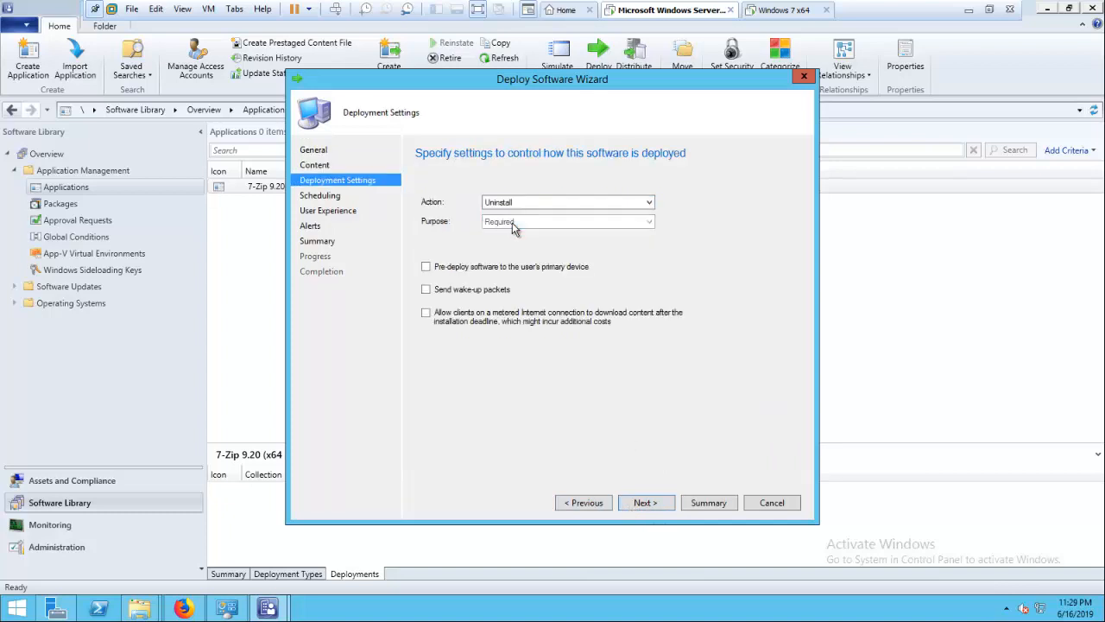
{"action": "left_click", "coordinate": [648, 510]}
{"action": "left_click", "coordinate": [661, 507]}
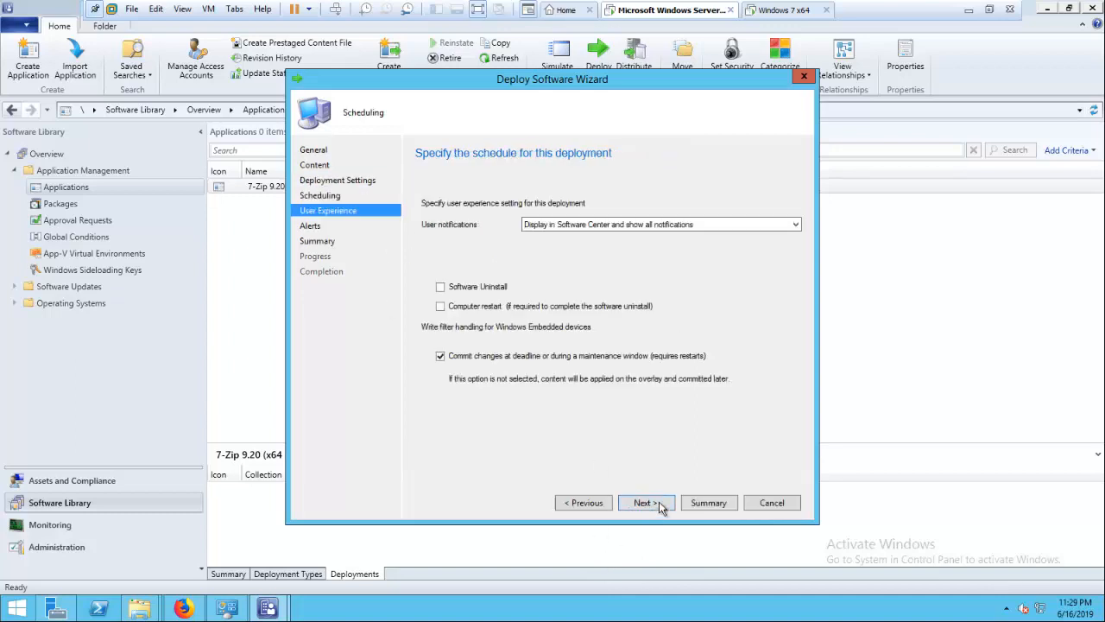
Set user notifications to "Display in Software Center, and only show notifications for computer restarts", and finish the deployment wizard with default alerts
{"action": "left_click", "coordinate": [641, 226]}
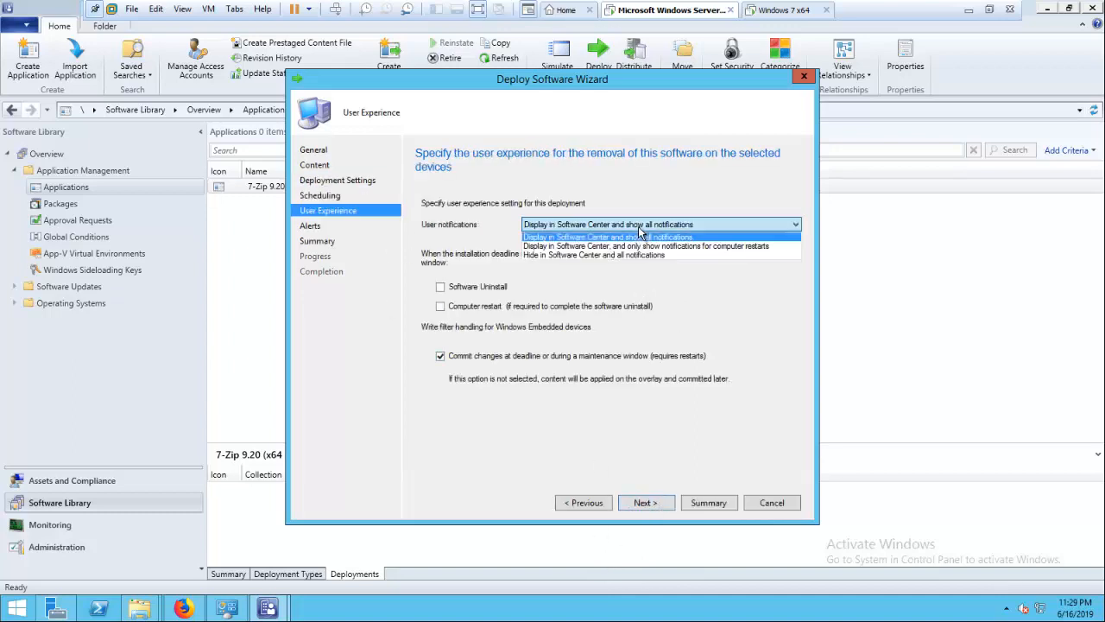
{"action": "left_click", "coordinate": [643, 246]}
{"action": "left_click", "coordinate": [647, 507]}
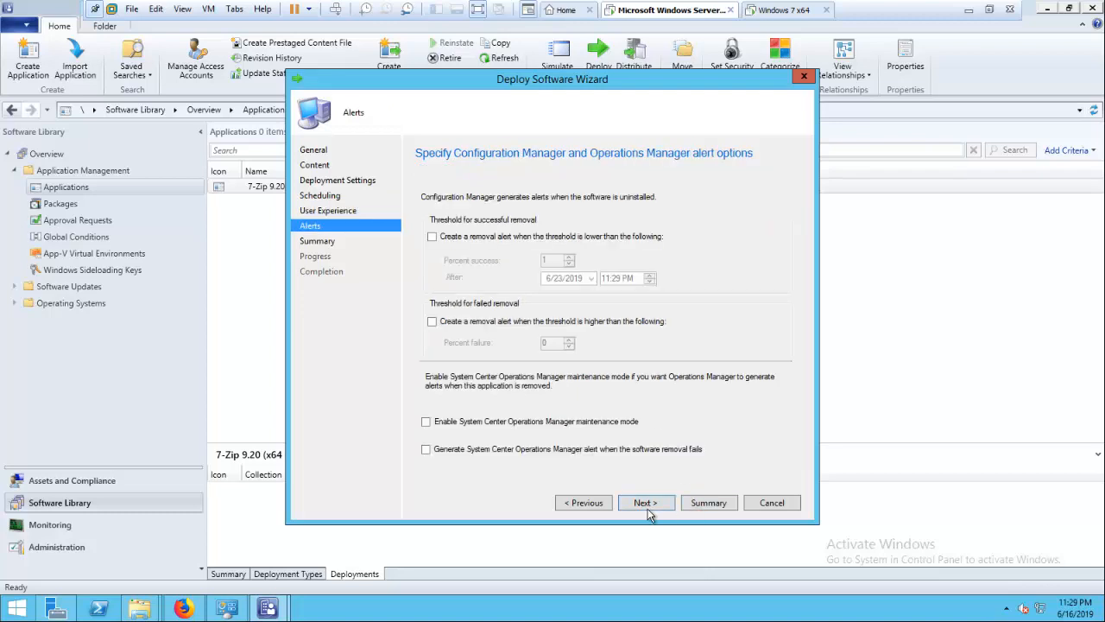
{"action": "left_click", "coordinate": [647, 508]}
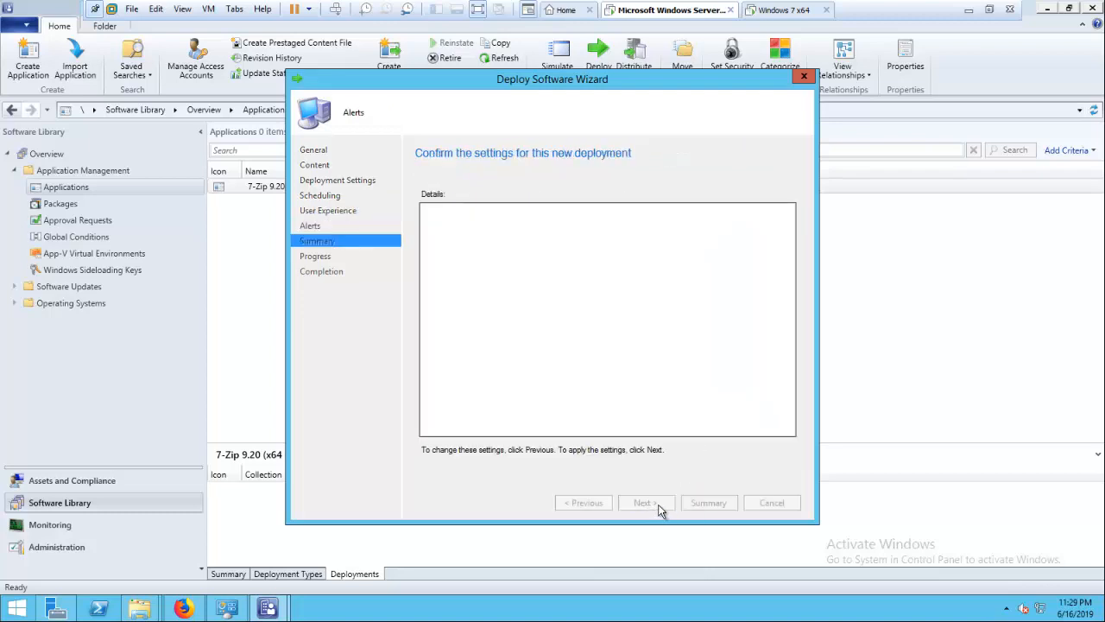
{"action": "left_click", "coordinate": [660, 509]}
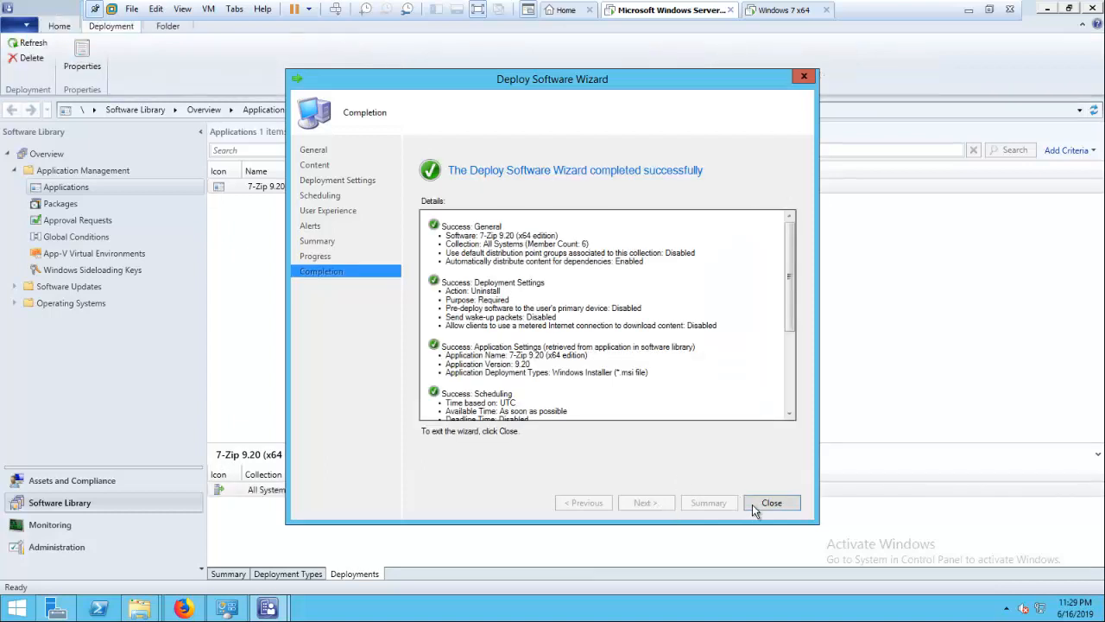
{"action": "left_click", "coordinate": [759, 506]}
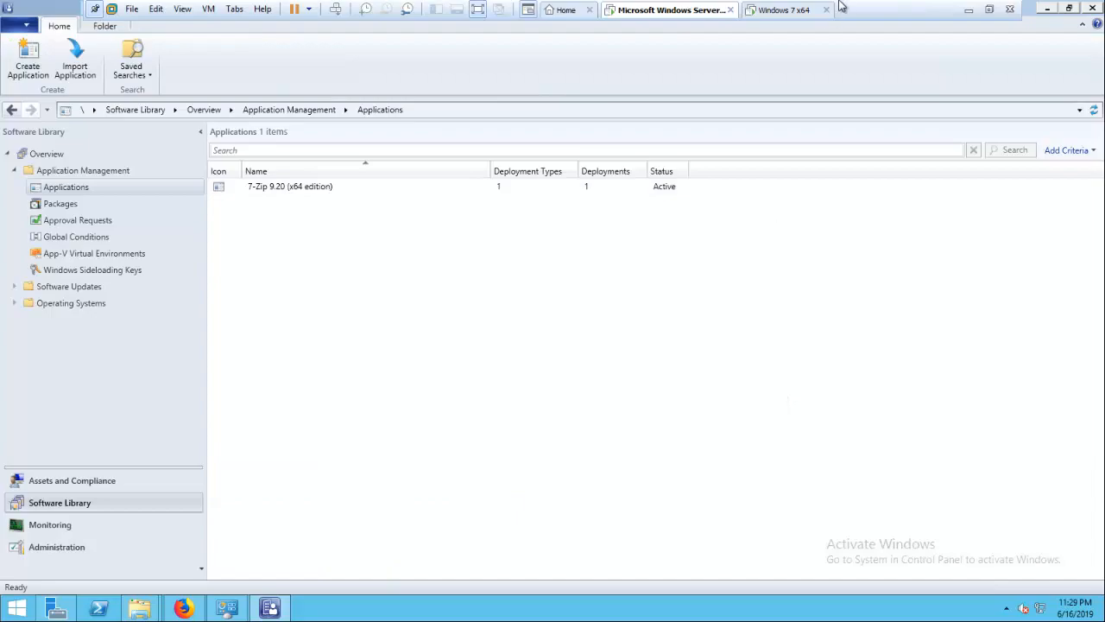
Switch to the Windows 7 x64 client and open the DataTransferService log in the log viewer
{"action": "left_click", "coordinate": [762, 10]}
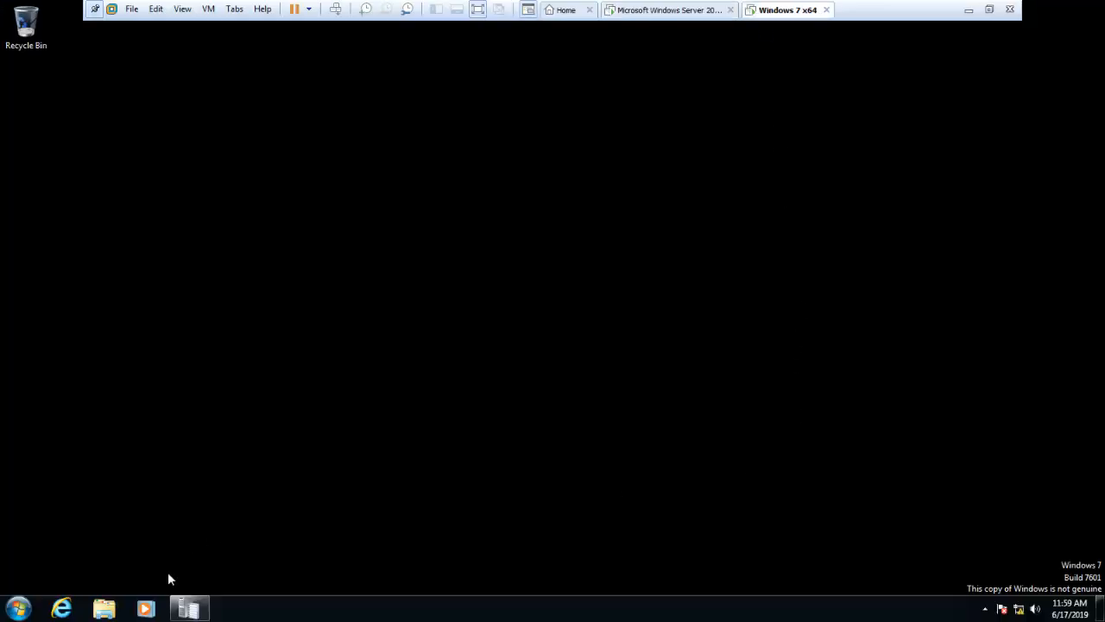
{"action": "left_click", "coordinate": [189, 609]}
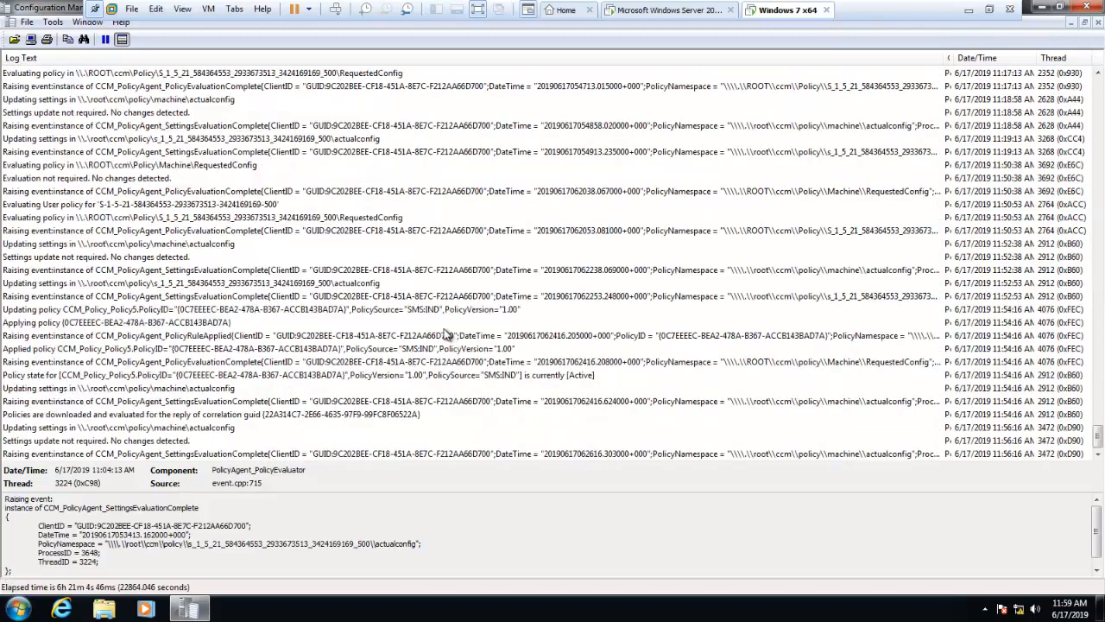
{"action": "left_click", "coordinate": [14, 39]}
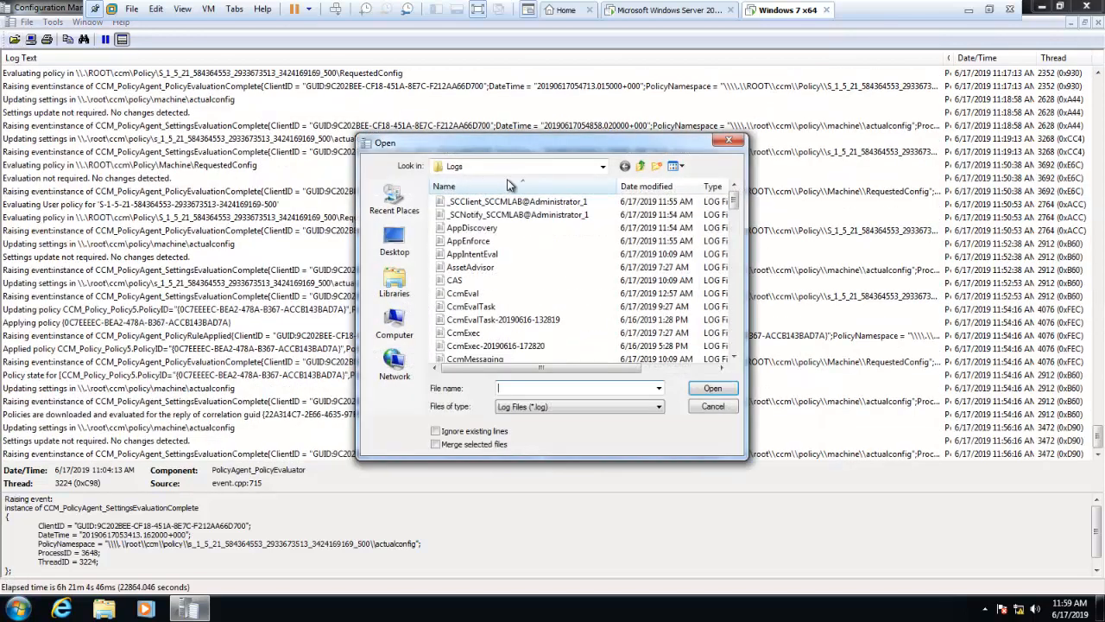
{"action": "left_click", "coordinate": [514, 245]}
{"action": "key", "text": "d"}
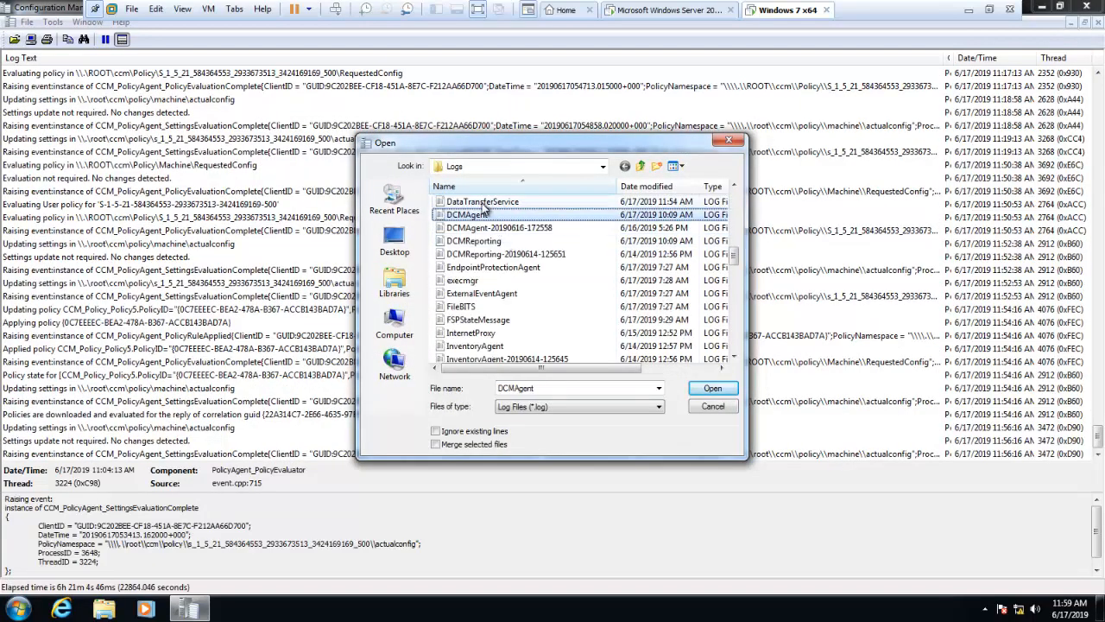
{"action": "double_click", "coordinate": [486, 203]}
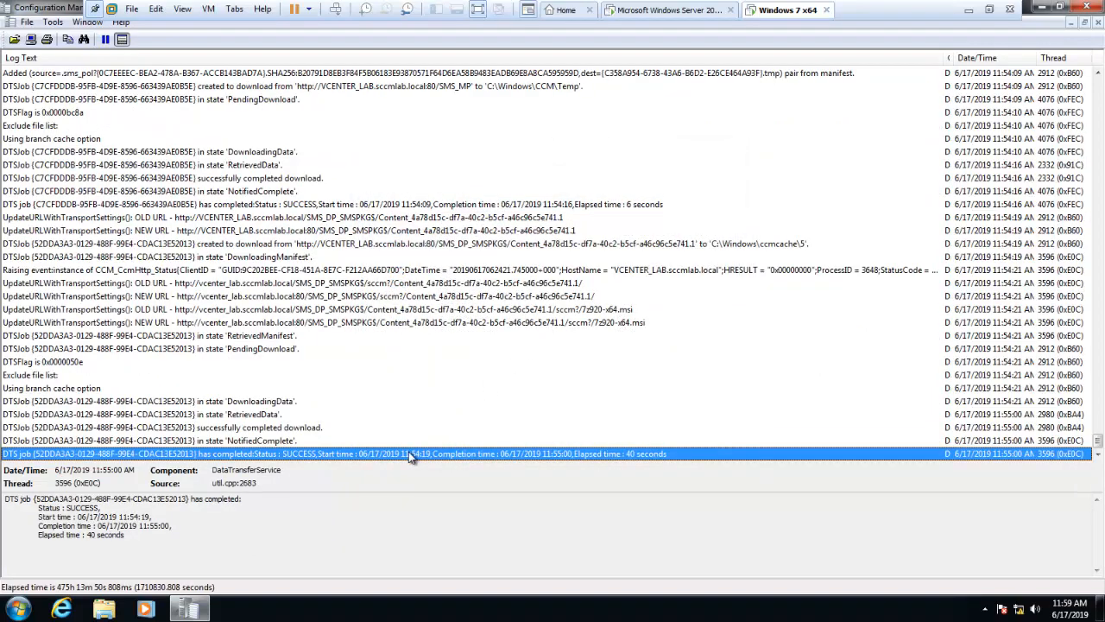
Open Software Center and check 7-Zip 9.20 (x64 edition) under installation status, available software and installed software
{"action": "left_click", "coordinate": [18, 609]}
{"action": "left_click", "coordinate": [103, 551]}
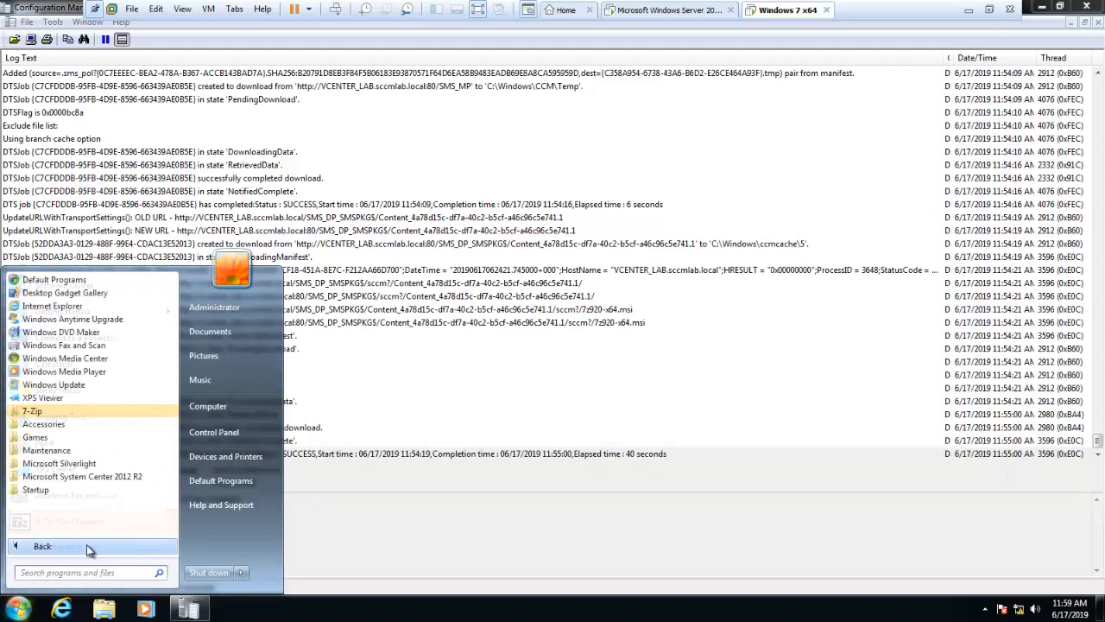
{"action": "left_click", "coordinate": [82, 475]}
{"action": "left_click", "coordinate": [78, 489]}
{"action": "left_click", "coordinate": [76, 504]}
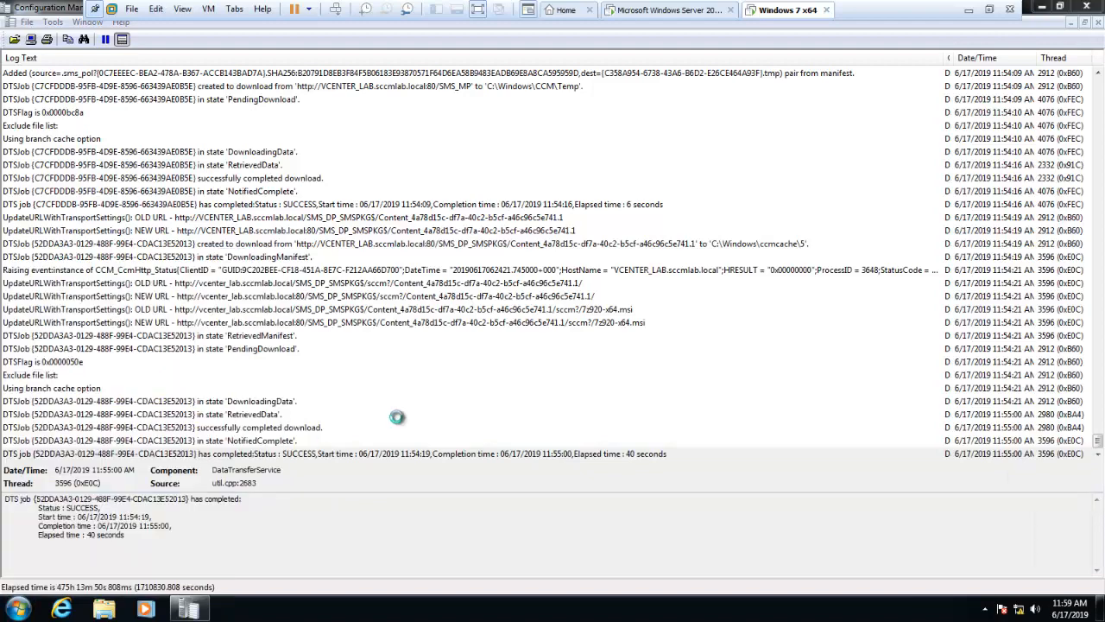
{"action": "left_click", "coordinate": [339, 99]}
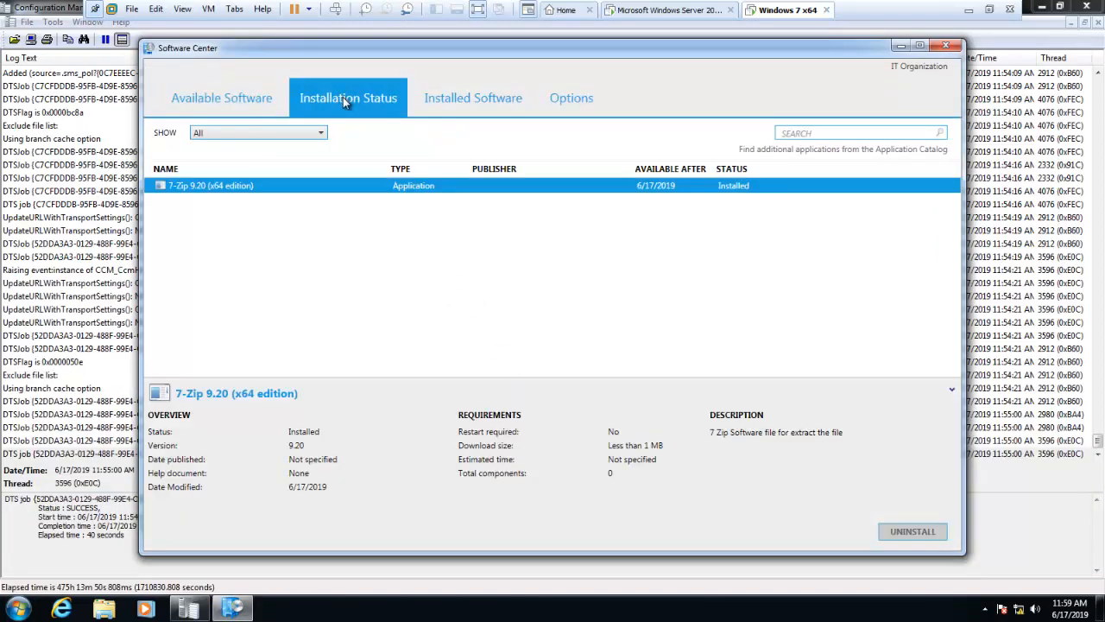
{"action": "left_click", "coordinate": [240, 97]}
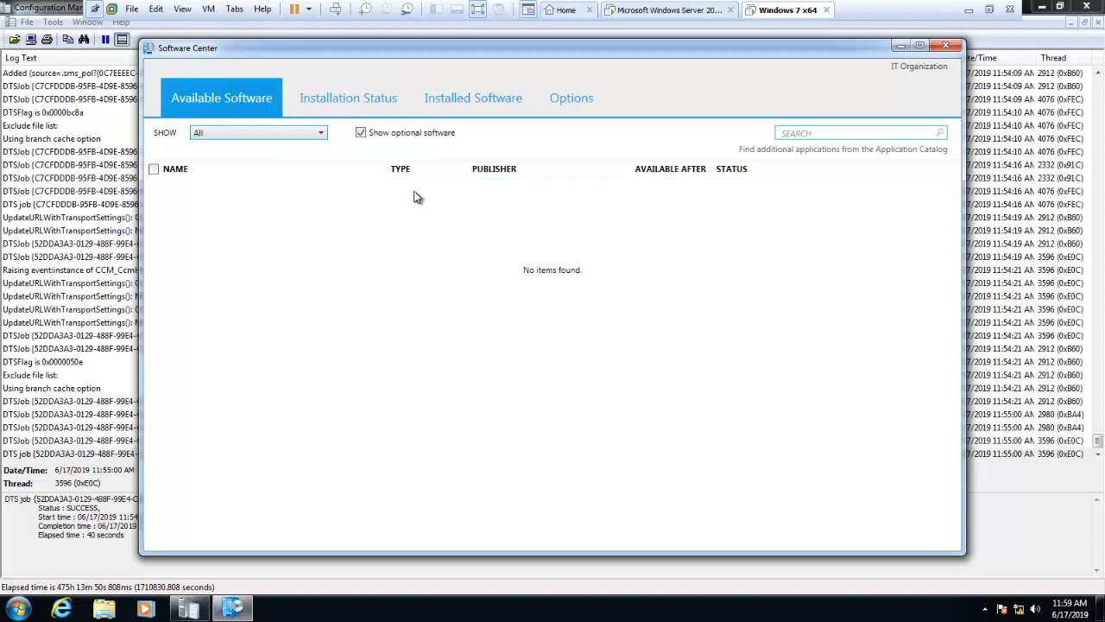
{"action": "left_click", "coordinate": [464, 96]}
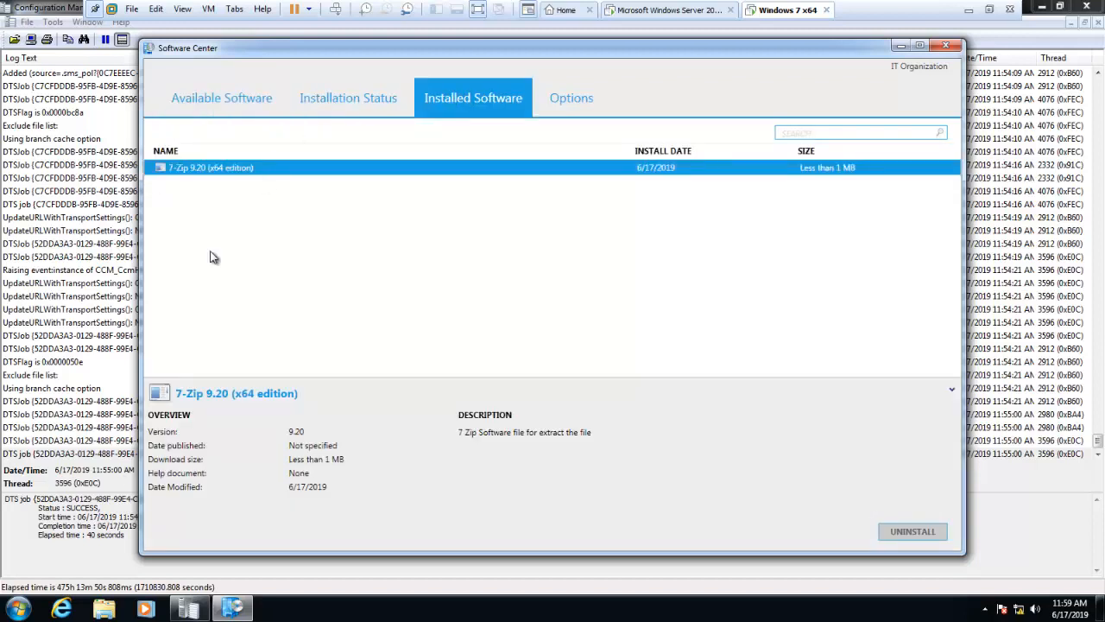
Run the Machine Policy Retrieval & Evaluation Cycle from the client's Configuration Manager properties in Control Panel, and close the properties
{"action": "key", "text": "super"}
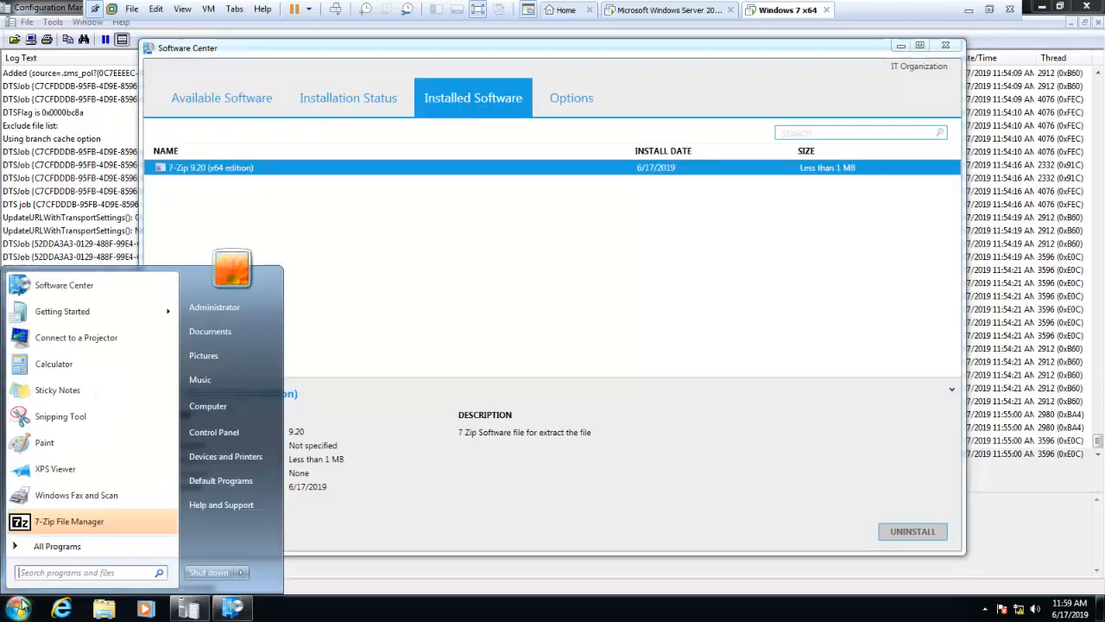
{"action": "left_click", "coordinate": [226, 432]}
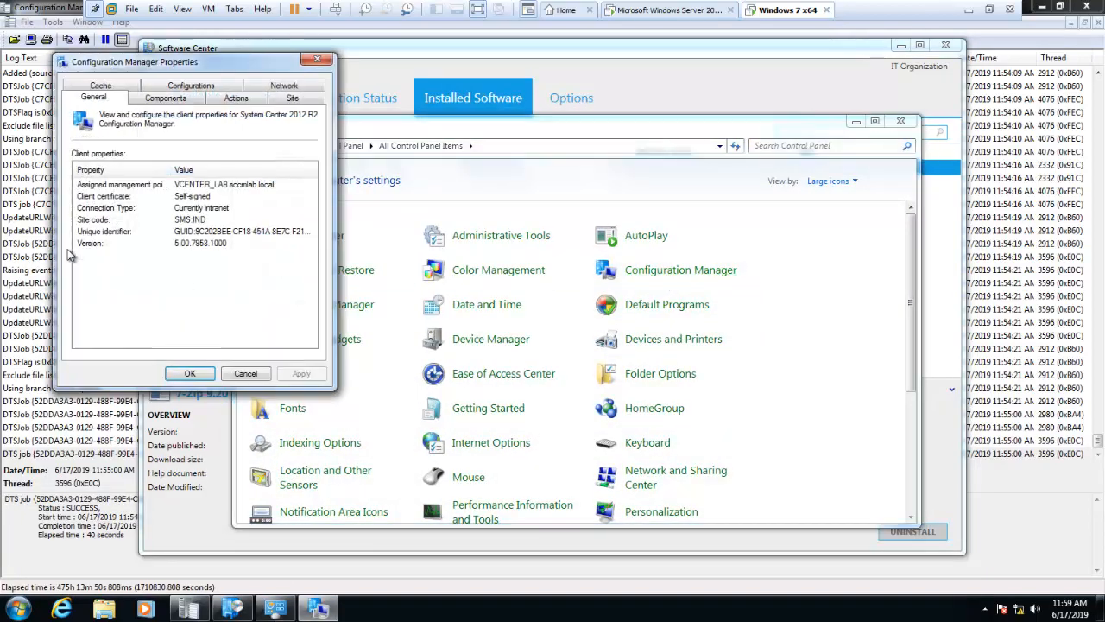
{"action": "left_click", "coordinate": [221, 100]}
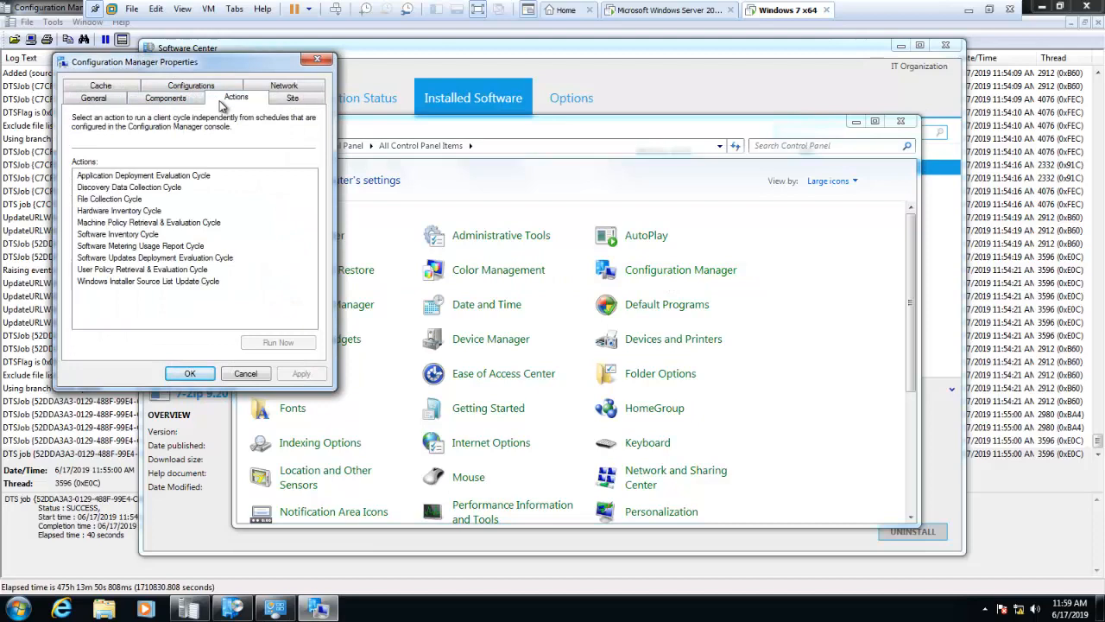
{"action": "left_click", "coordinate": [136, 222]}
{"action": "left_click", "coordinate": [277, 342]}
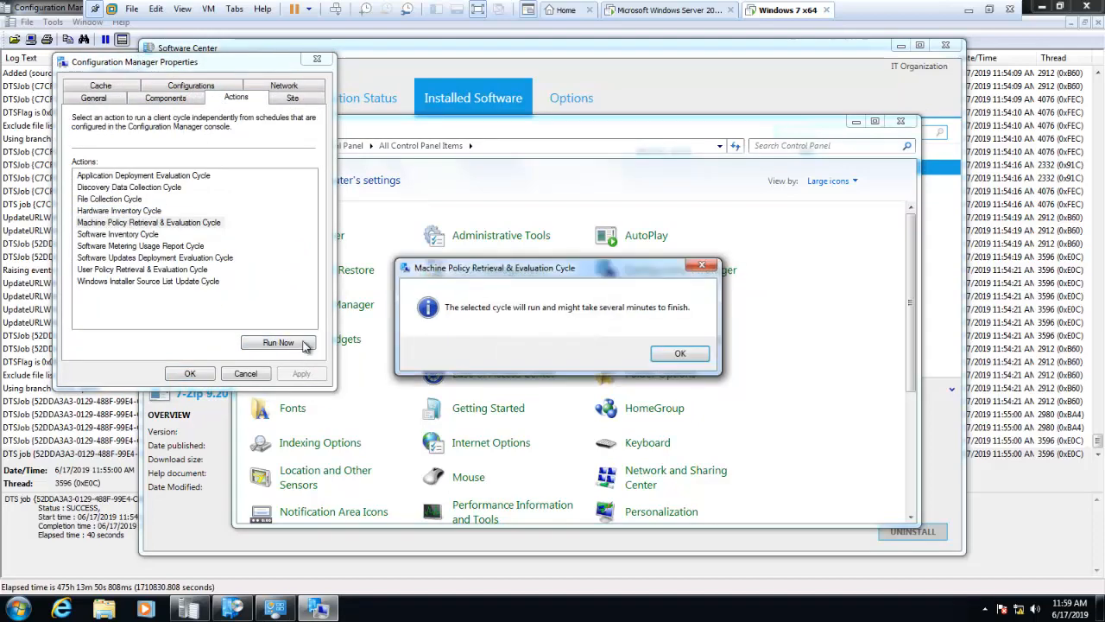
{"action": "left_click", "coordinate": [695, 352]}
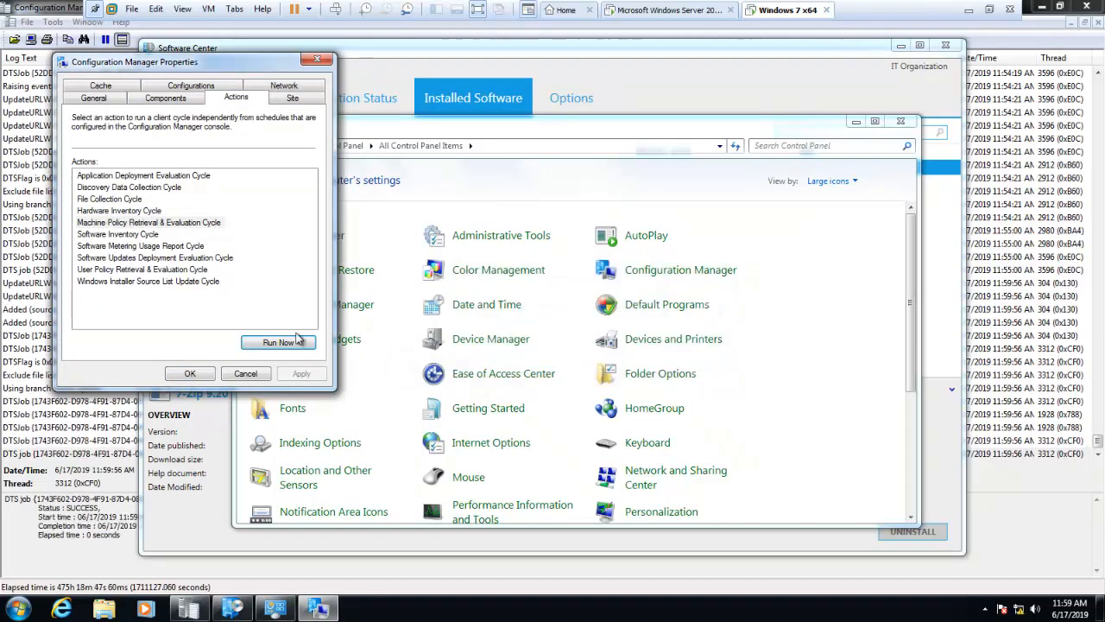
{"action": "left_click", "coordinate": [185, 373]}
Check the installation status of 7-Zip 9.20 (x64 edition) in Software Center and look for 7-Zip among the programs in Programs and Features
{"action": "left_click", "coordinate": [682, 82]}
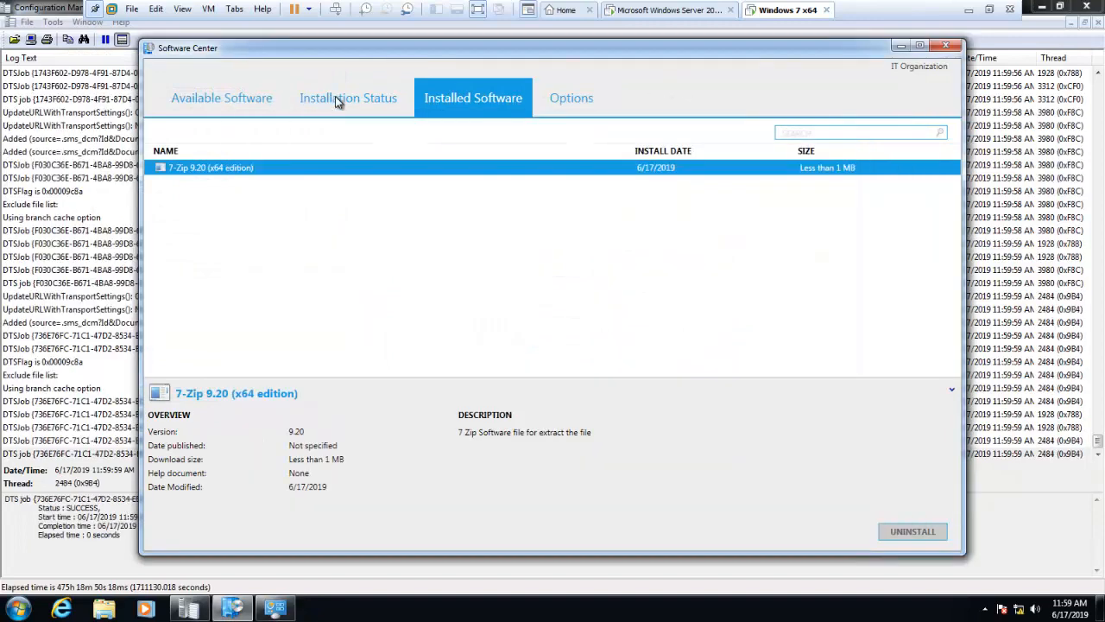
{"action": "left_click", "coordinate": [336, 100]}
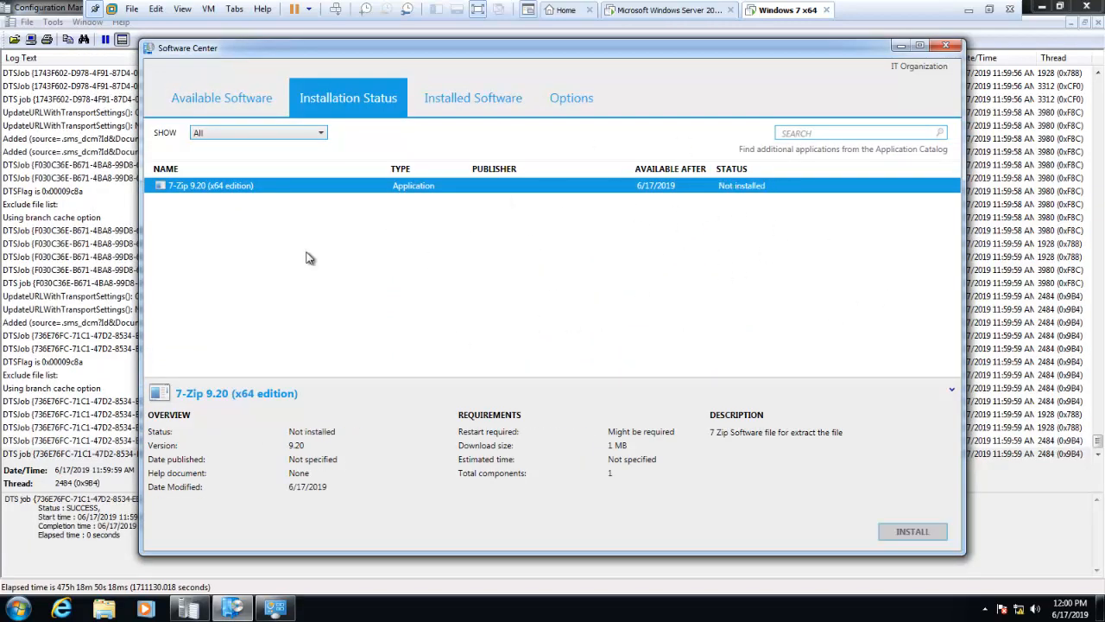
{"action": "left_click", "coordinate": [17, 608]}
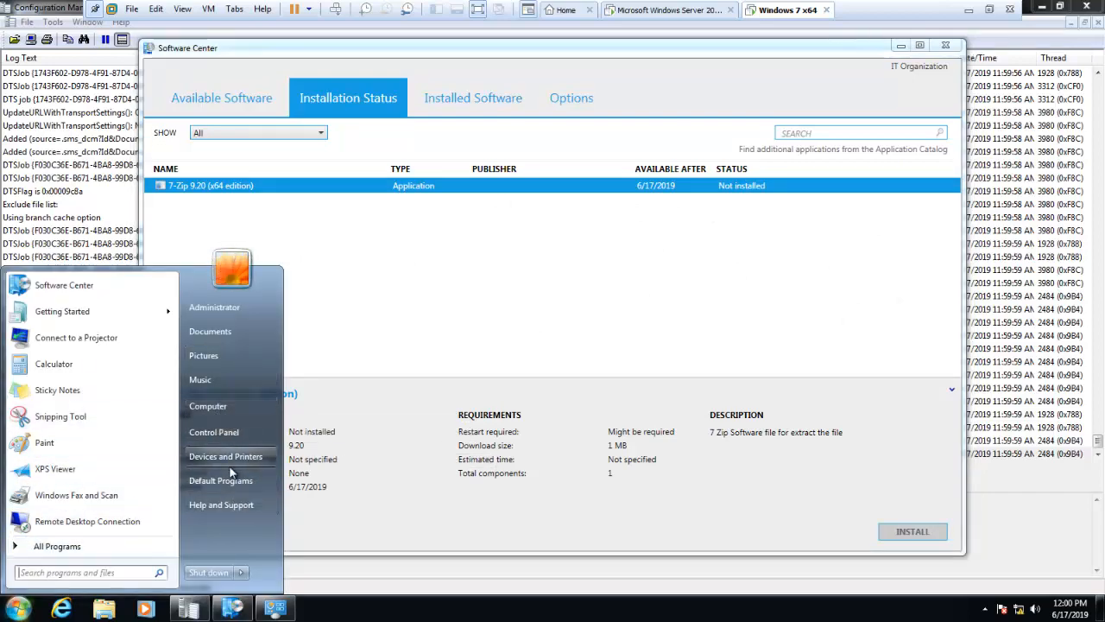
{"action": "left_click", "coordinate": [226, 433]}
{"action": "scroll", "coordinate": [669, 380], "scroll_direction": "down", "scroll_amount": 4}
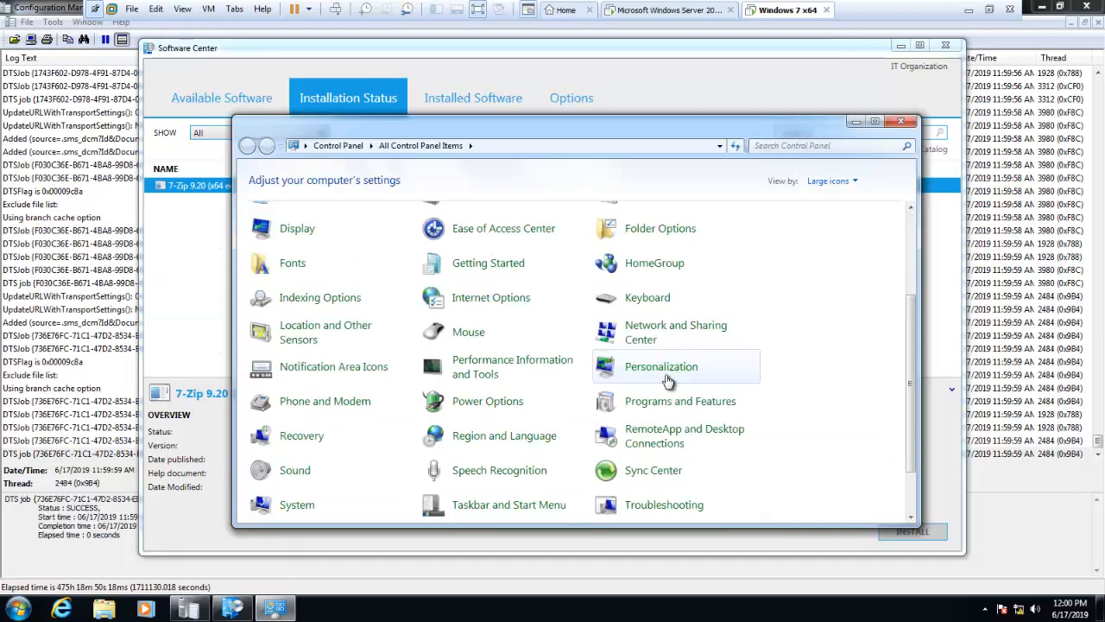
{"action": "left_click", "coordinate": [663, 402]}
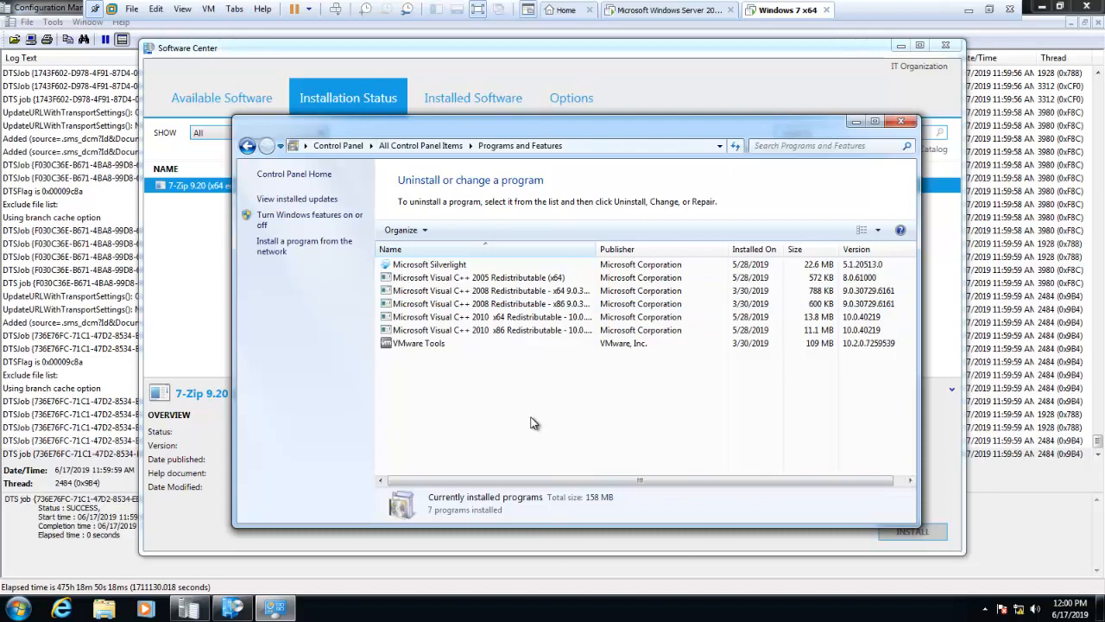
{"action": "left_click", "coordinate": [901, 121]}
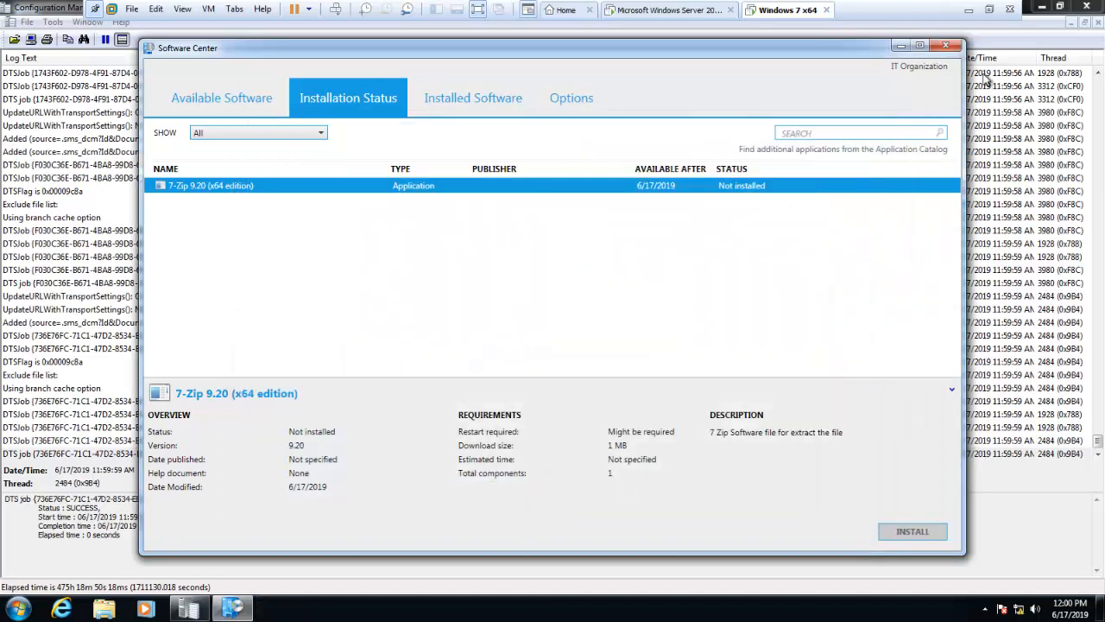
Close Software Center and the log viewer, and shut down the Windows 7 x64 client
{"action": "left_click", "coordinate": [946, 45]}
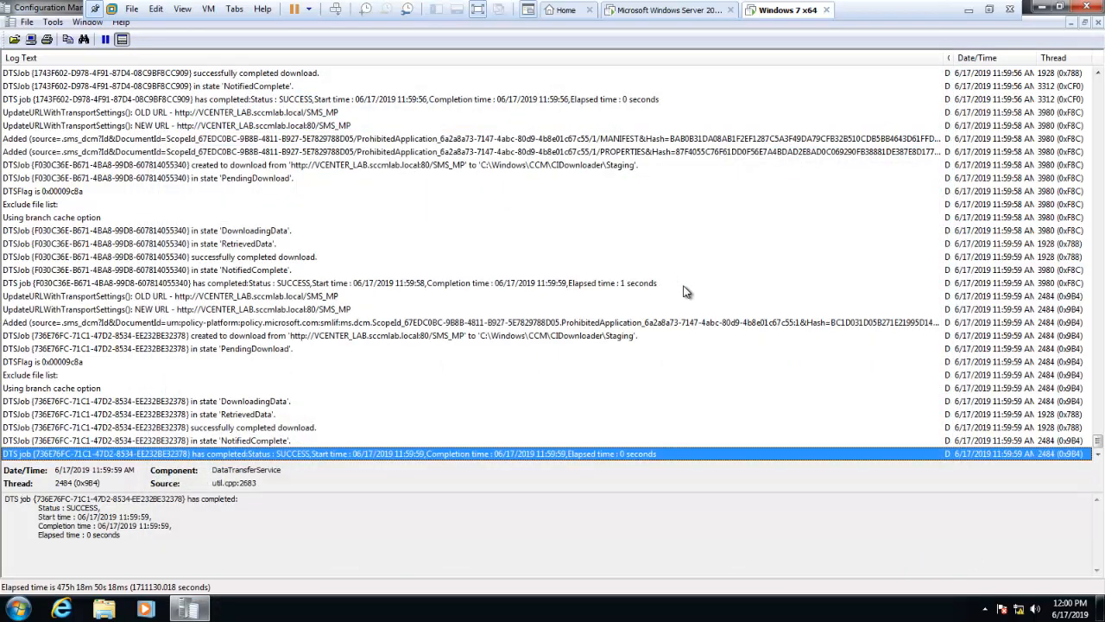
{"action": "left_click", "coordinate": [1086, 5]}
{"action": "key", "text": "super"}
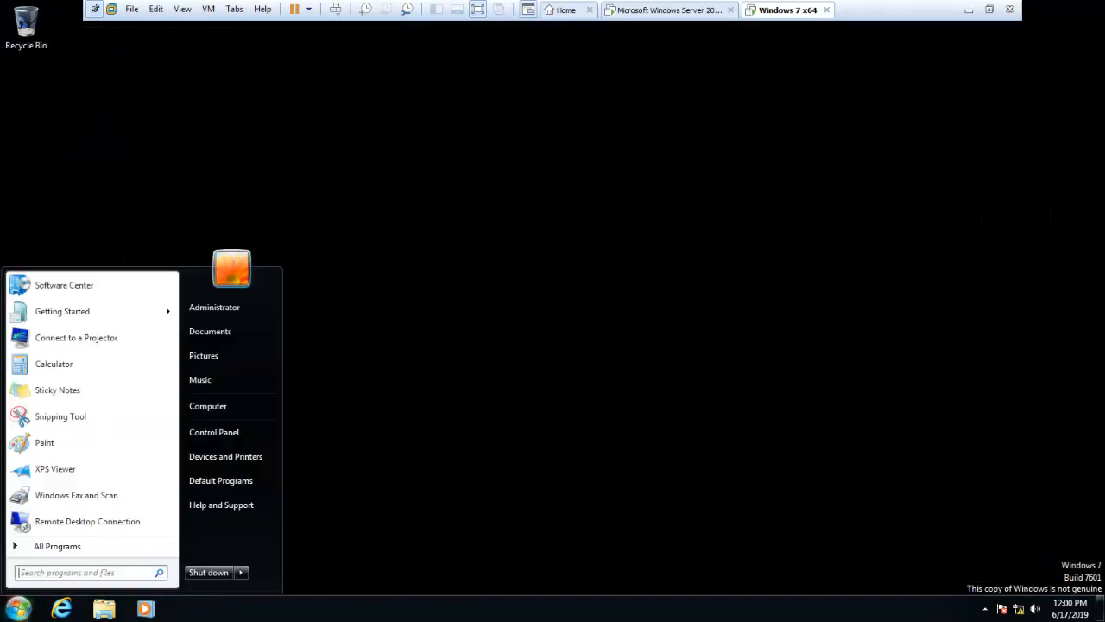
{"action": "left_click", "coordinate": [200, 573]}
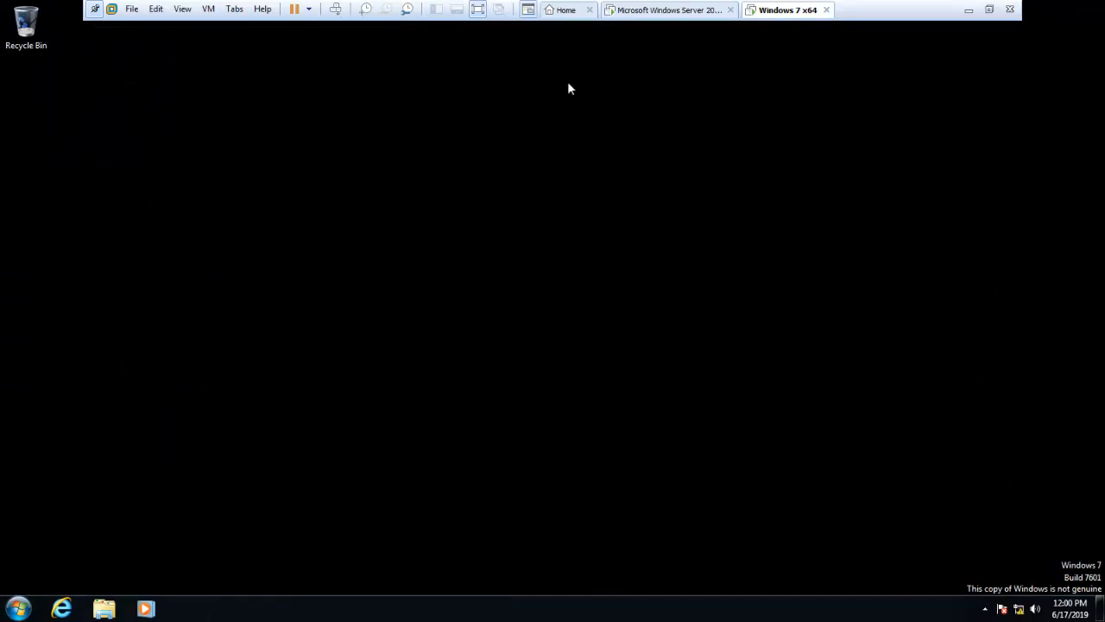